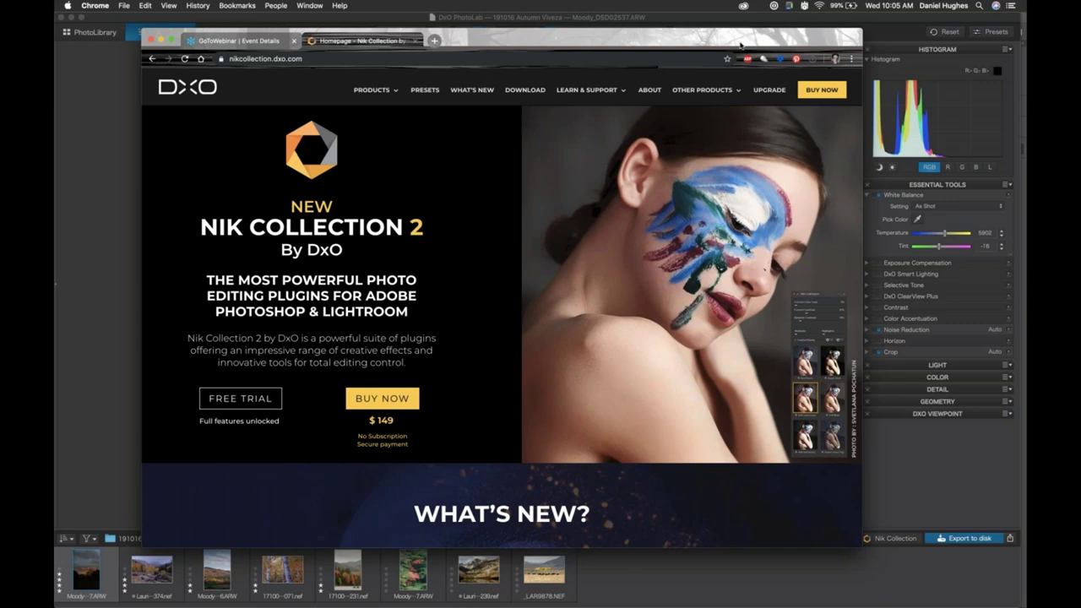
# Step: Switch from the browser to DxO PhotoLab and enable DxO Smart Lighting on the sunset photo, comparing it off and on
pyautogui.moveTo(558, 43); pyautogui.dragTo(579, 42)
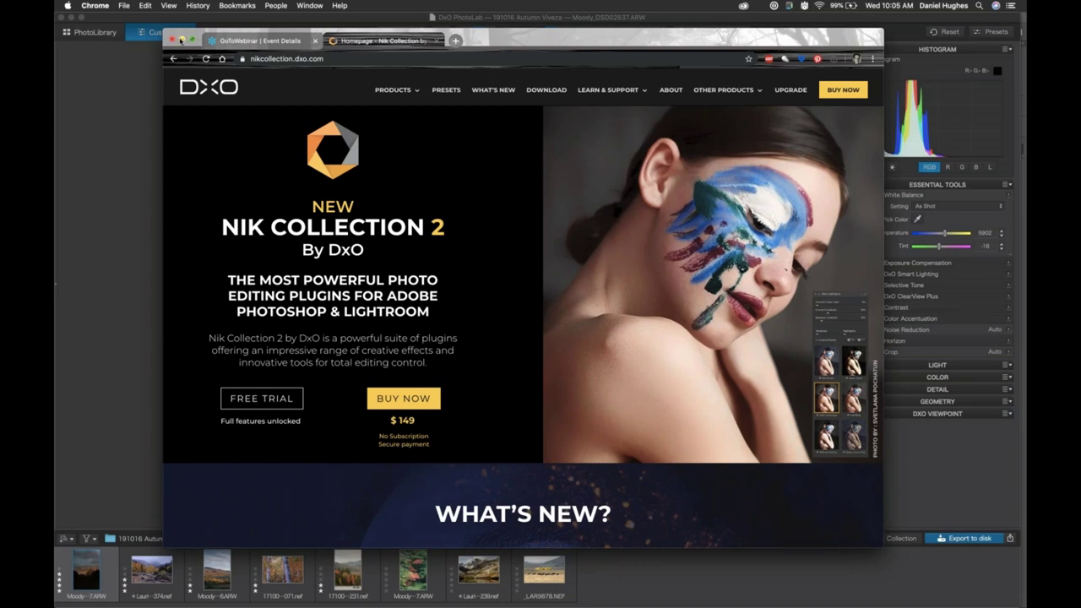
pyautogui.click(181, 40)
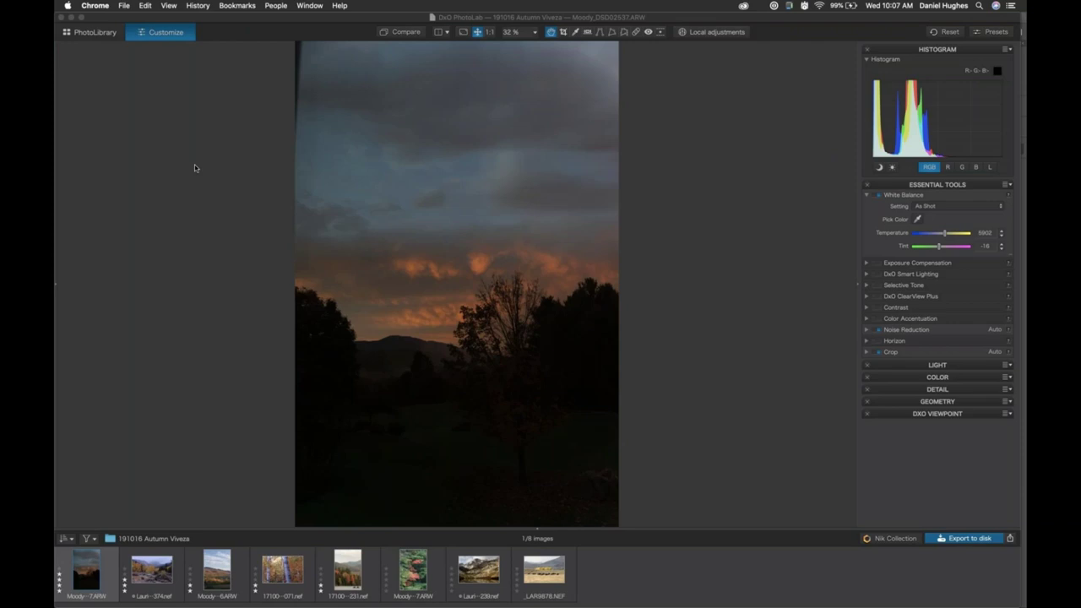
pyautogui.click(875, 276)
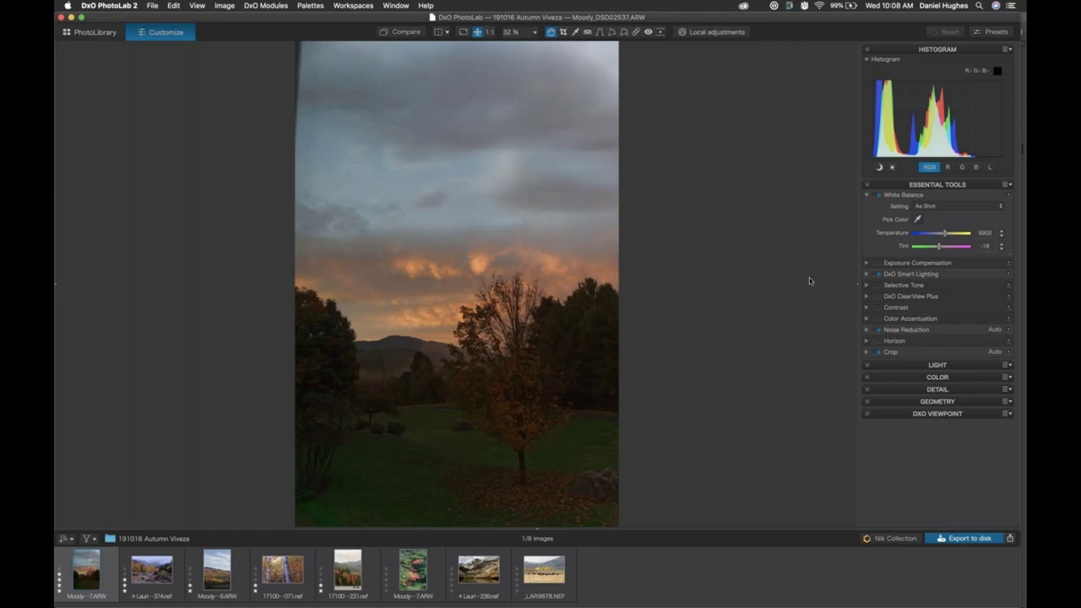
pyautogui.click(878, 276)
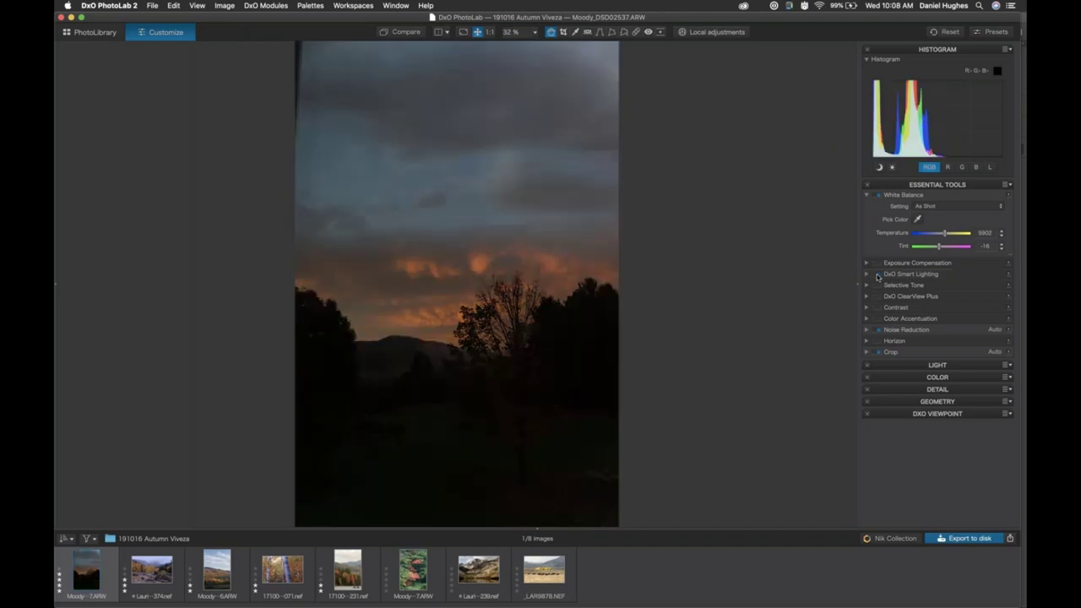
pyautogui.click(878, 275)
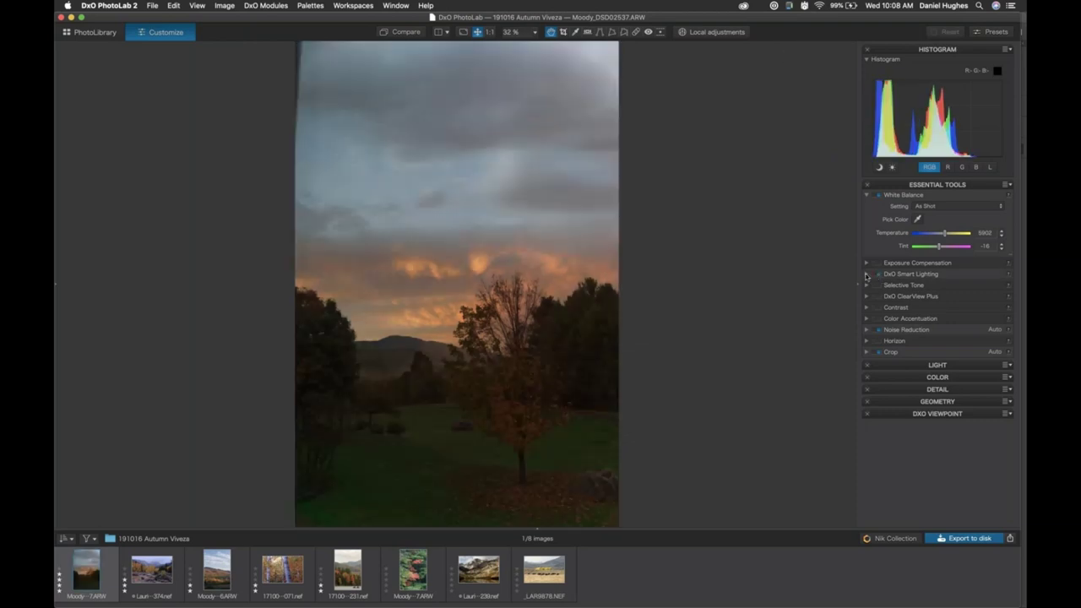
# Step: Try the Strong and Medium modes of DxO Smart Lighting and set its intensity to 47
pyautogui.click(866, 274)
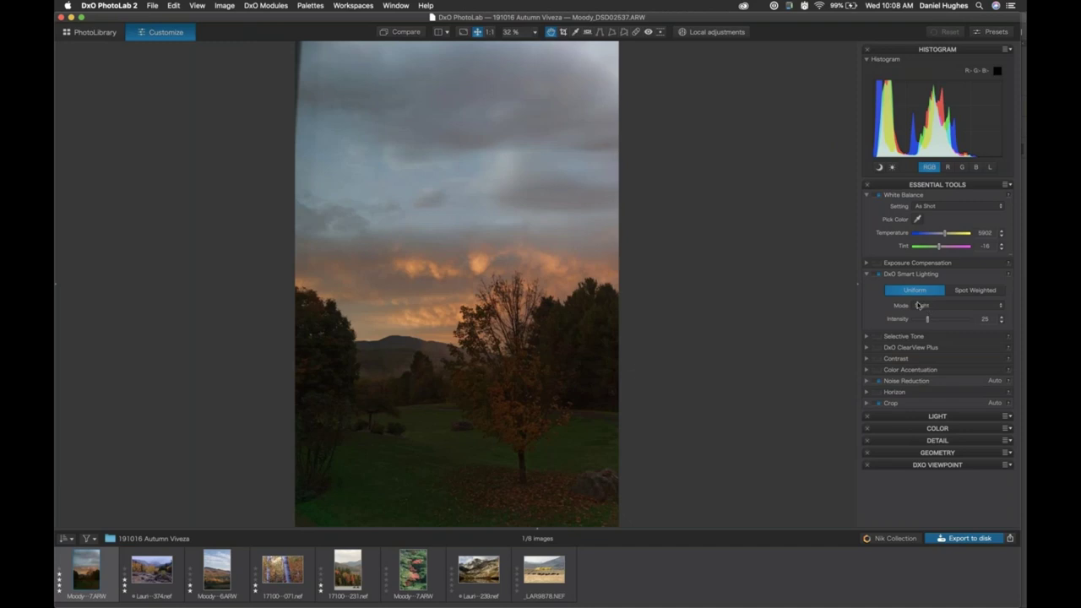
pyautogui.click(867, 274)
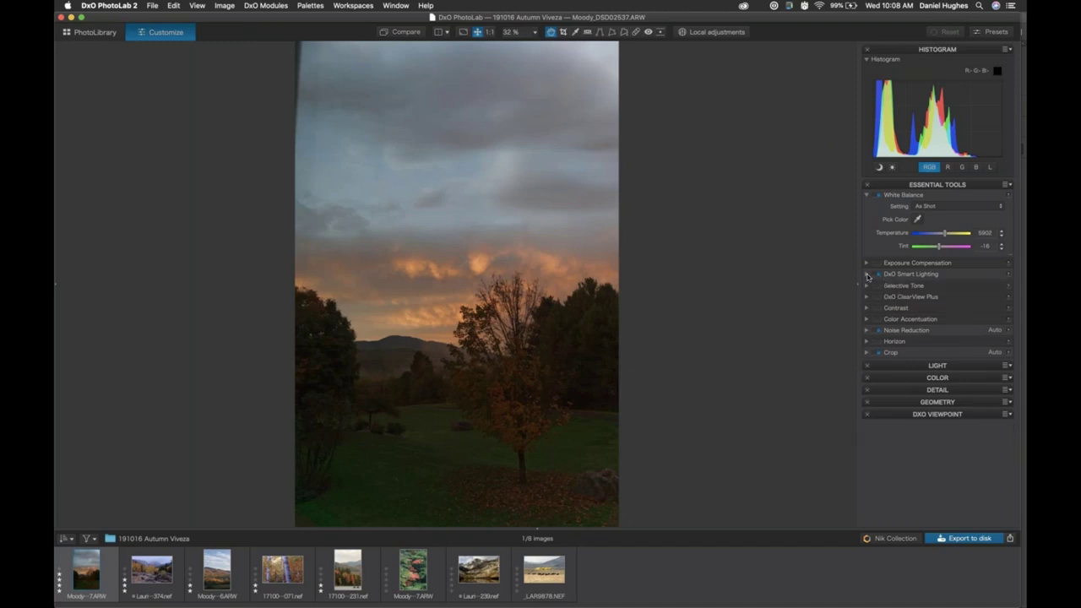
pyautogui.click(867, 274)
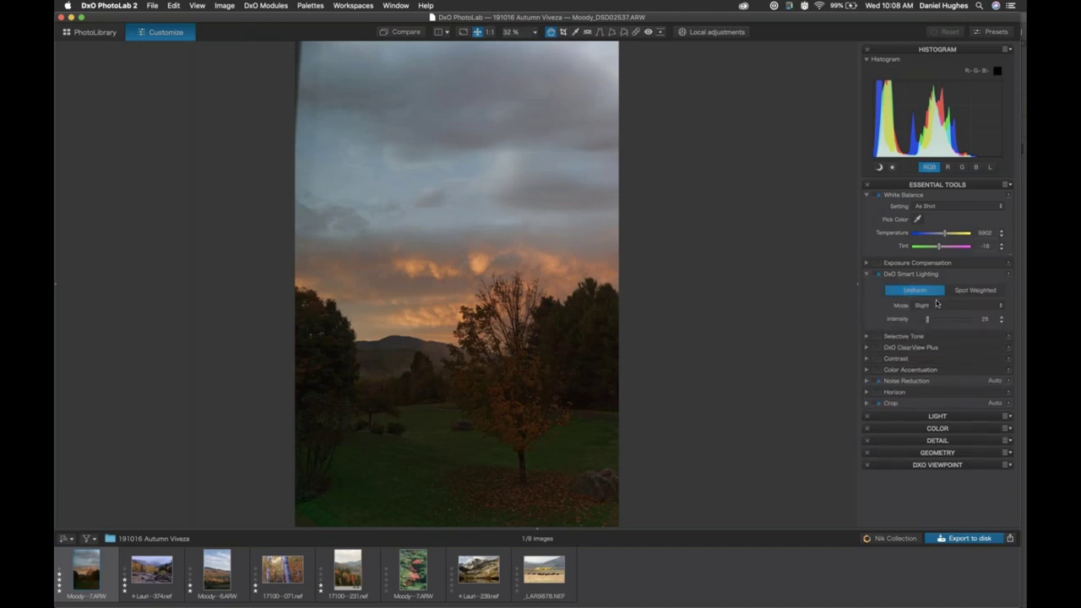
pyautogui.click(936, 307)
pyautogui.click(934, 326)
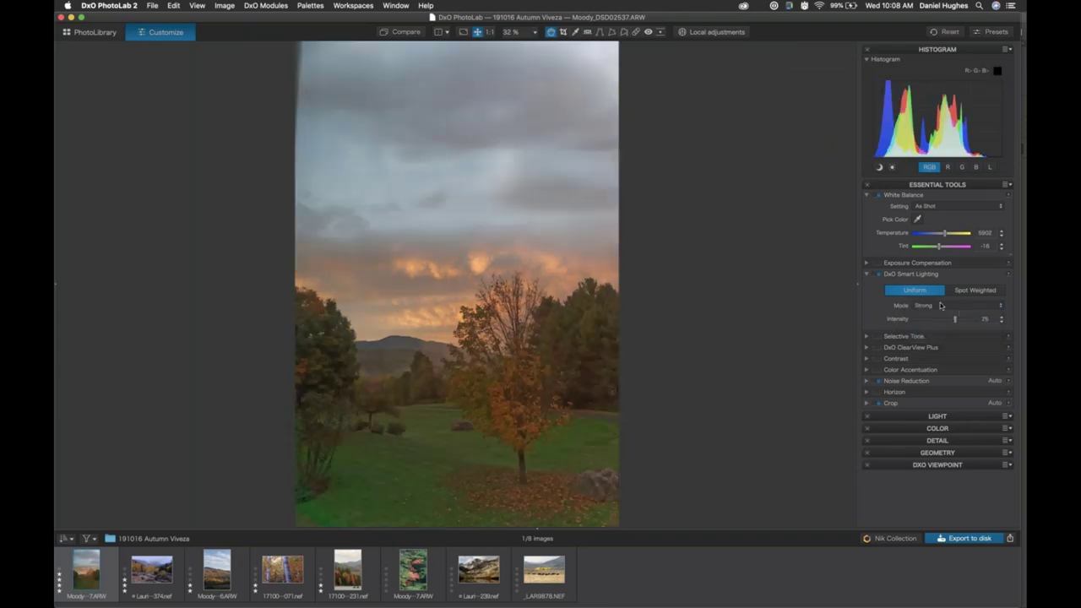
pyautogui.click(929, 305)
pyautogui.click(943, 318)
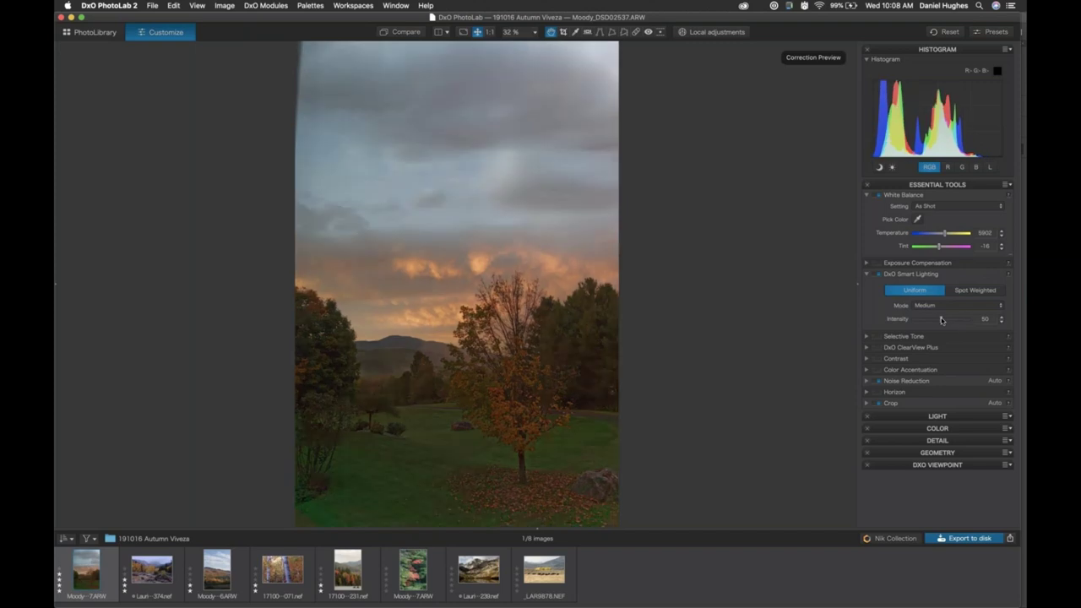
pyautogui.moveTo(943, 319); pyautogui.dragTo(939, 320)
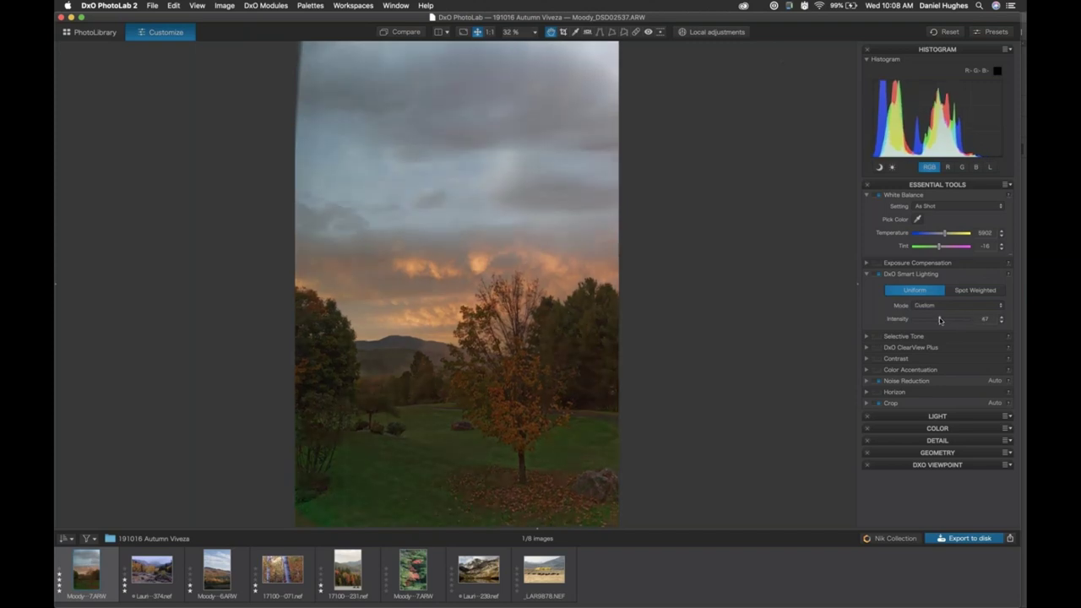
pyautogui.click(865, 274)
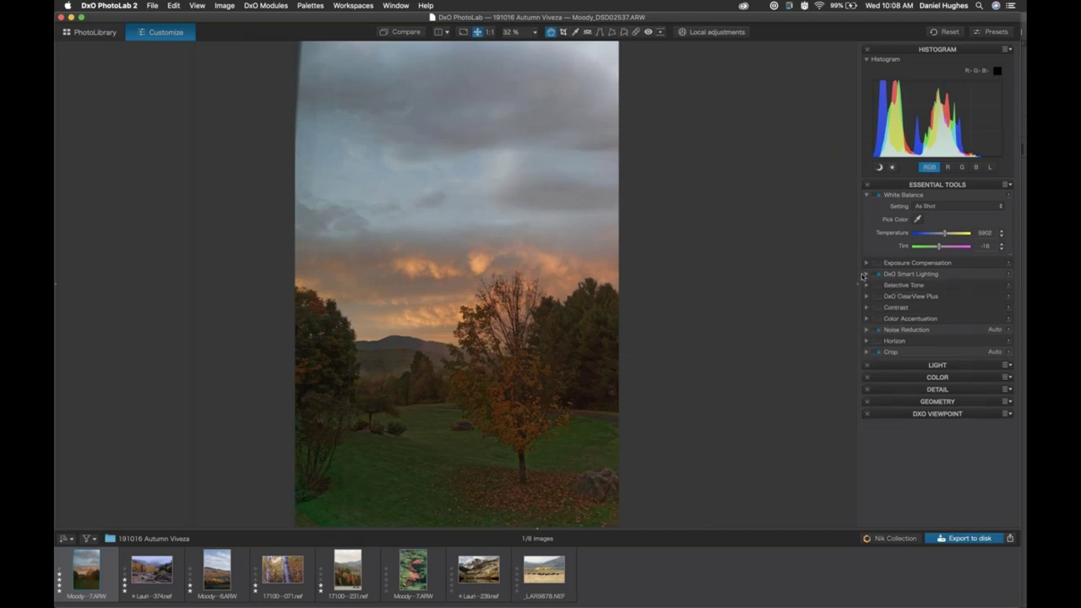
pyautogui.click(865, 274)
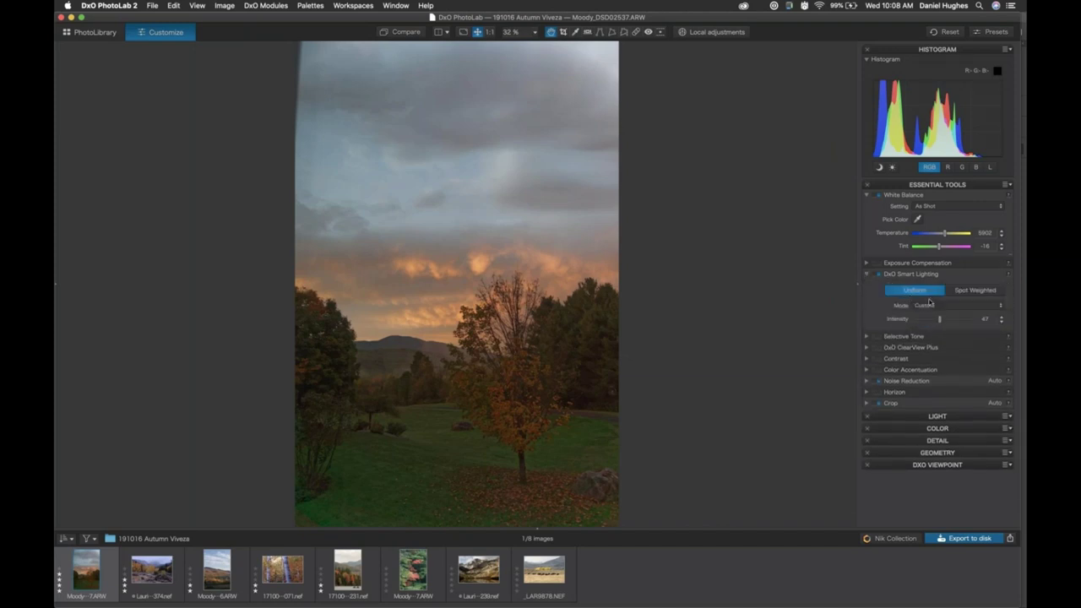
pyautogui.click(943, 309)
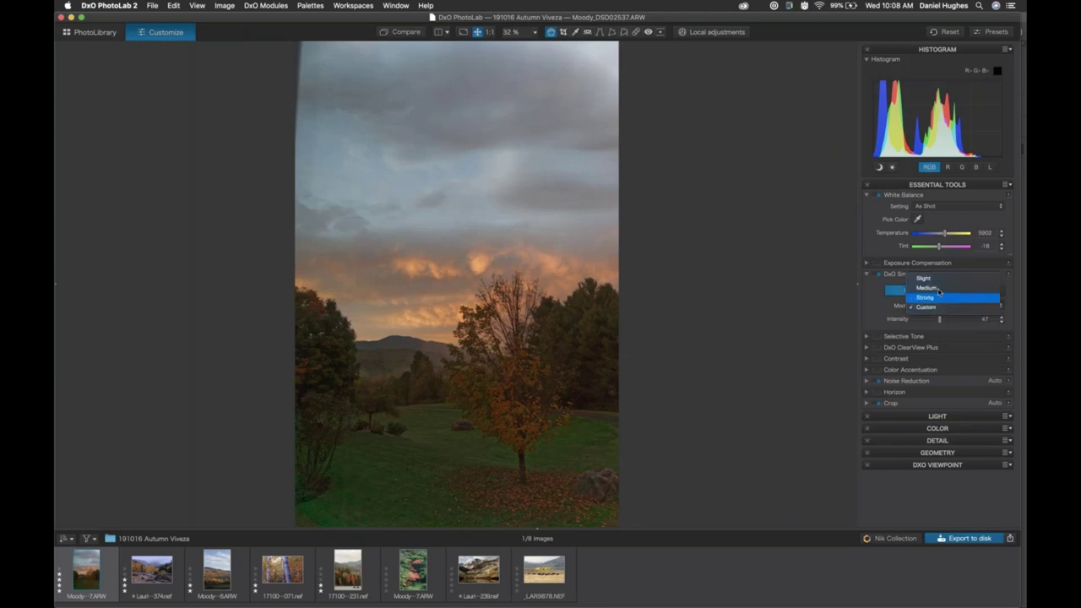
pyautogui.click(912, 320)
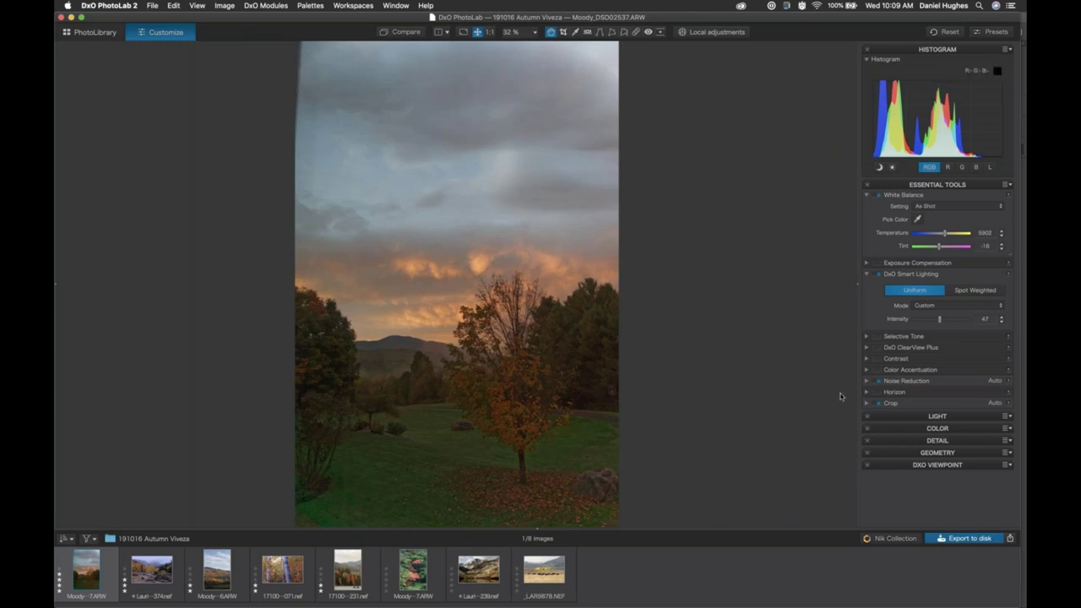
# Step: Set the crop correction to Manual and crop away the photo's dark upper and side edges to about 5825 x 3883 px, keeping the original aspect ratio
pyautogui.click(866, 405)
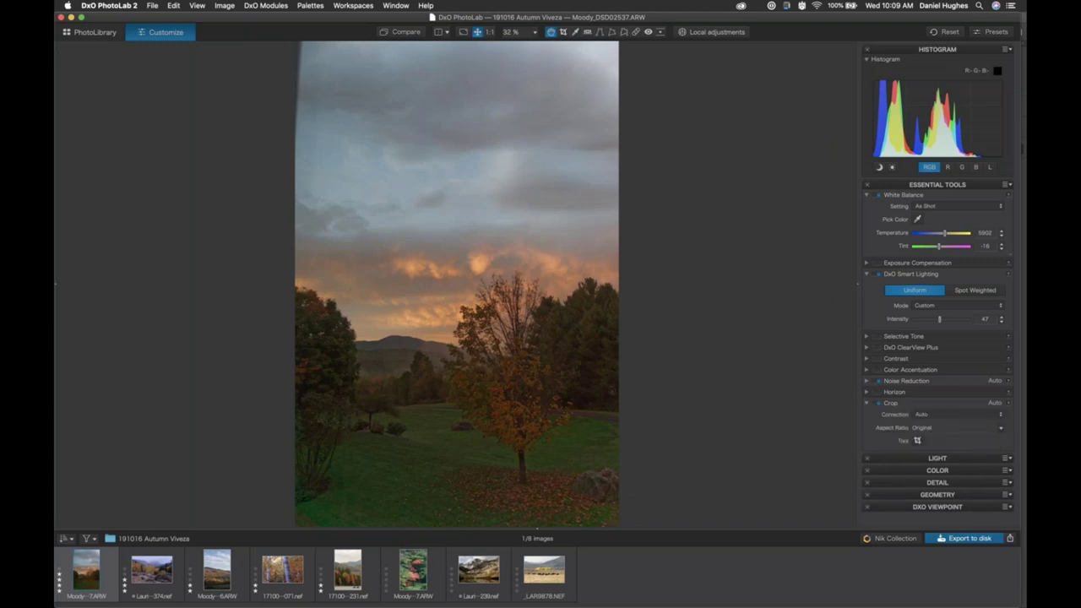
pyautogui.click(935, 415)
pyautogui.click(935, 427)
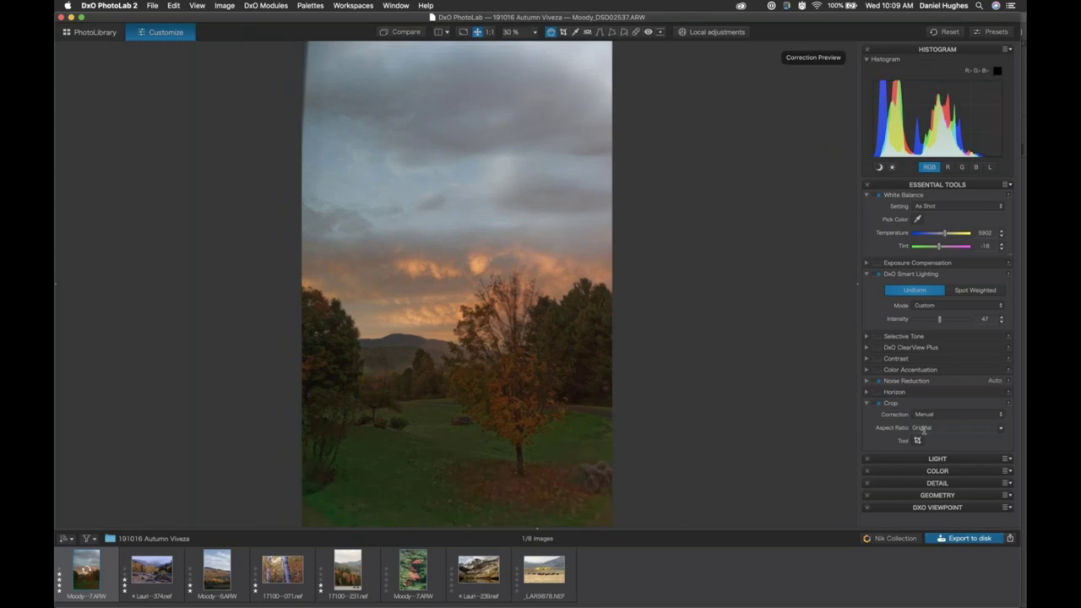
pyautogui.click(918, 440)
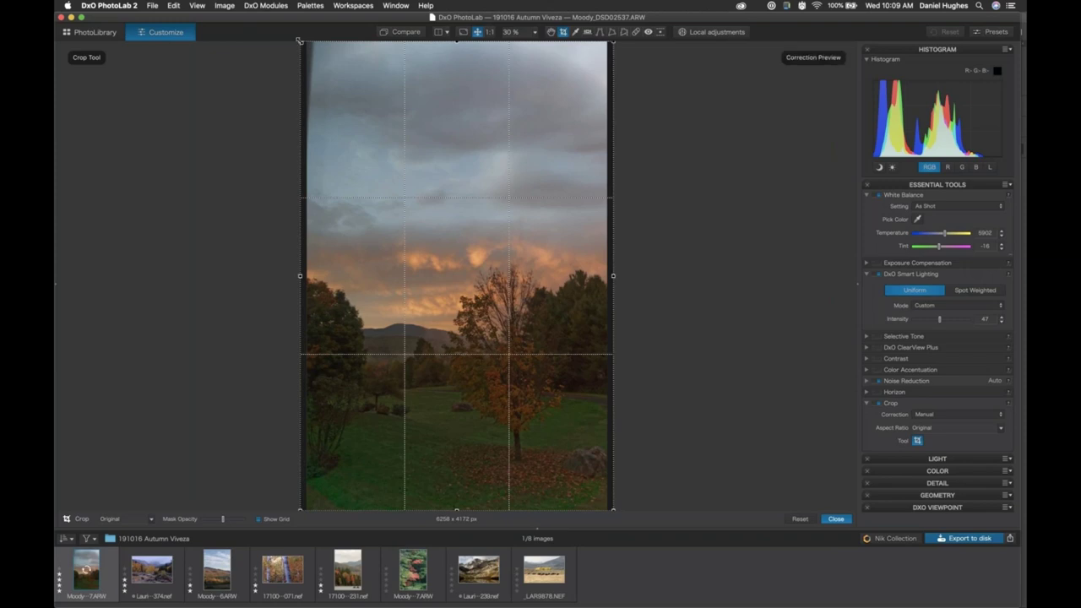
pyautogui.moveTo(300, 42); pyautogui.dragTo(321, 77)
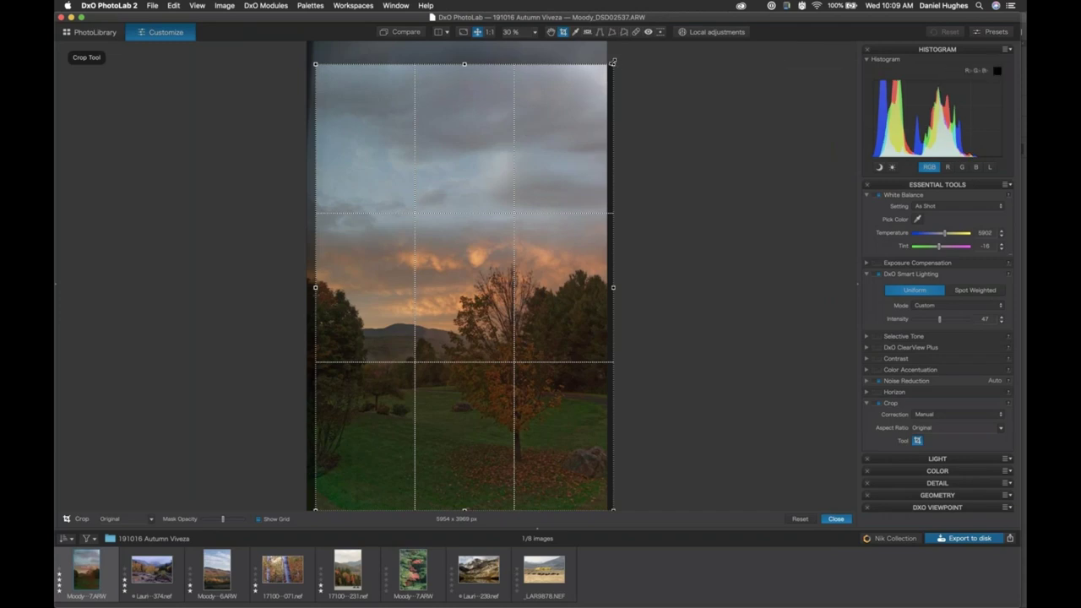
pyautogui.moveTo(613, 62); pyautogui.dragTo(606, 73)
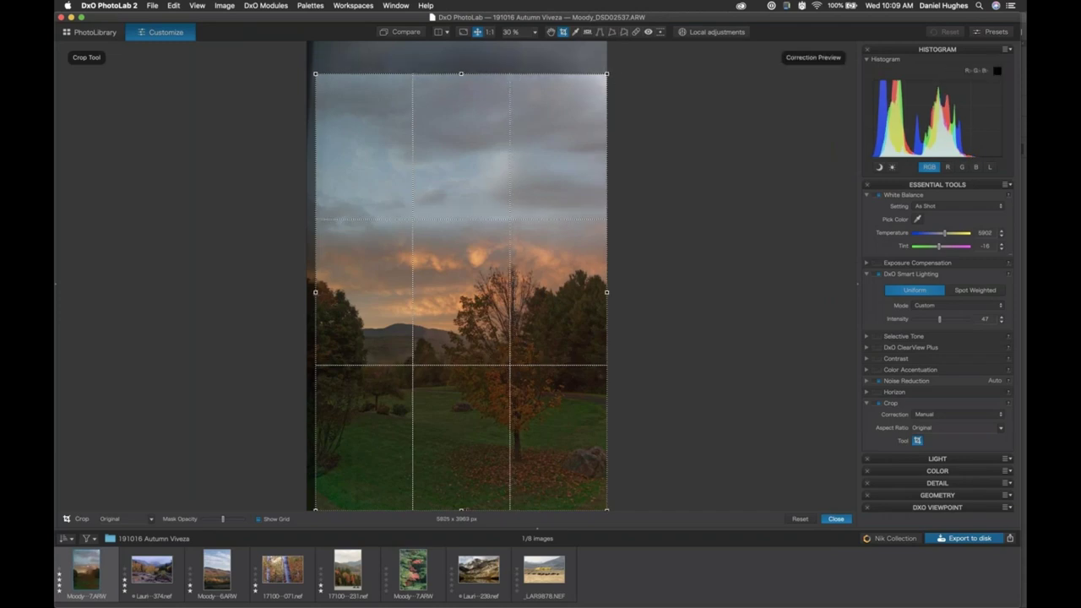
pyautogui.press('Return')
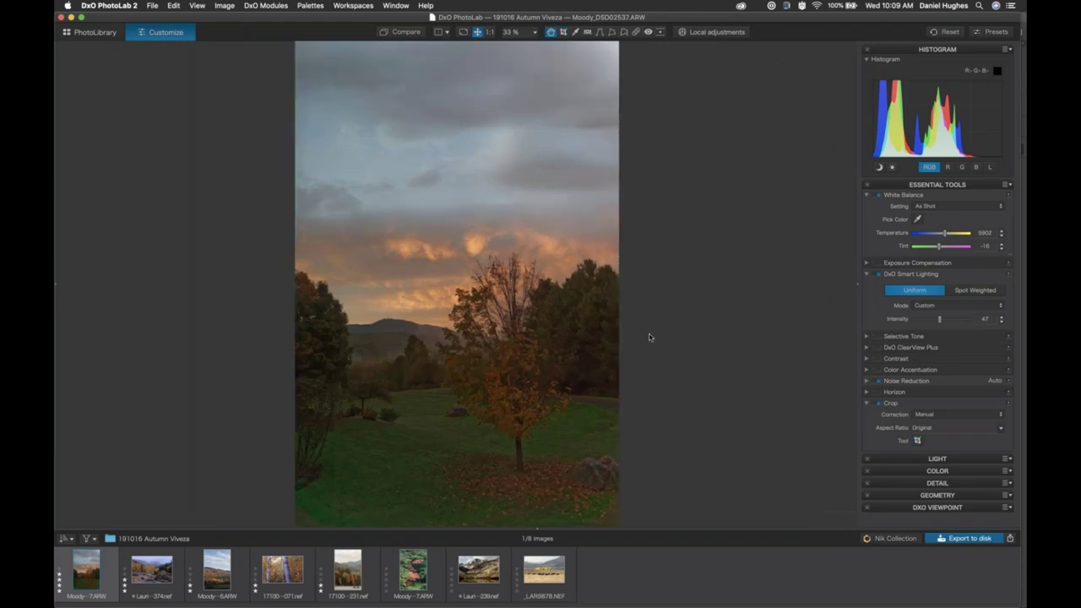
# Step: Place a local adjustment control point on the autumn tree and enlarge its radius to surround the whole tree
pyautogui.click(695, 33)
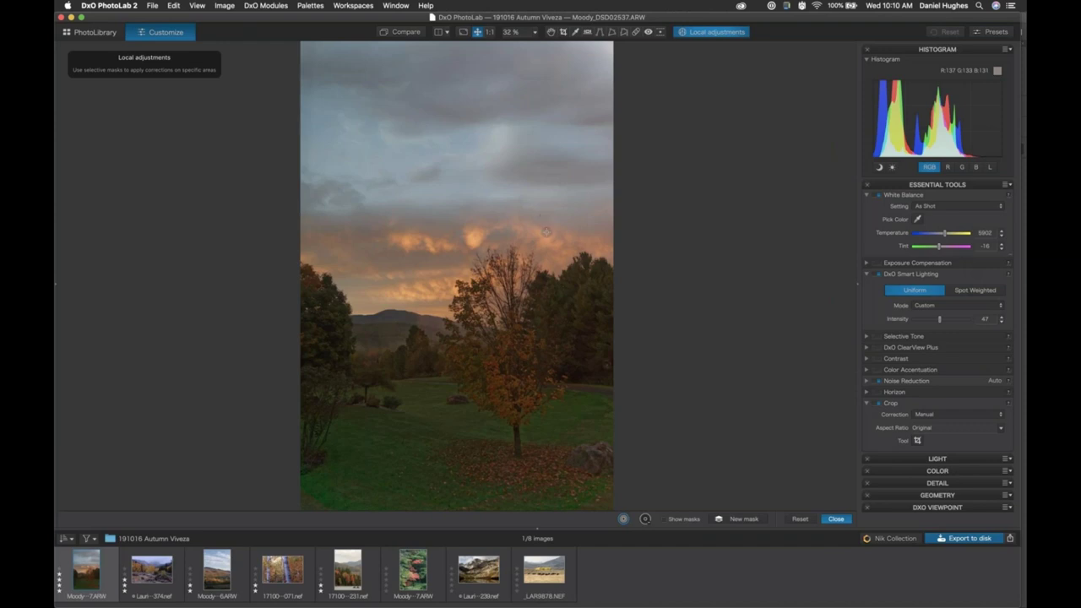
pyautogui.click(489, 365)
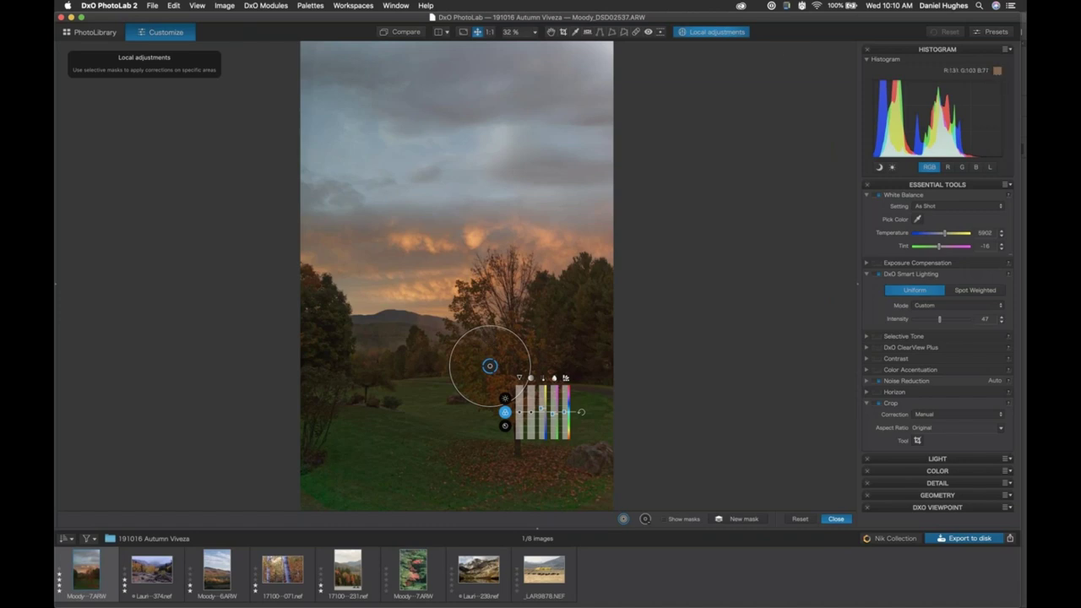
pyautogui.moveTo(523, 344); pyautogui.dragTo(586, 303)
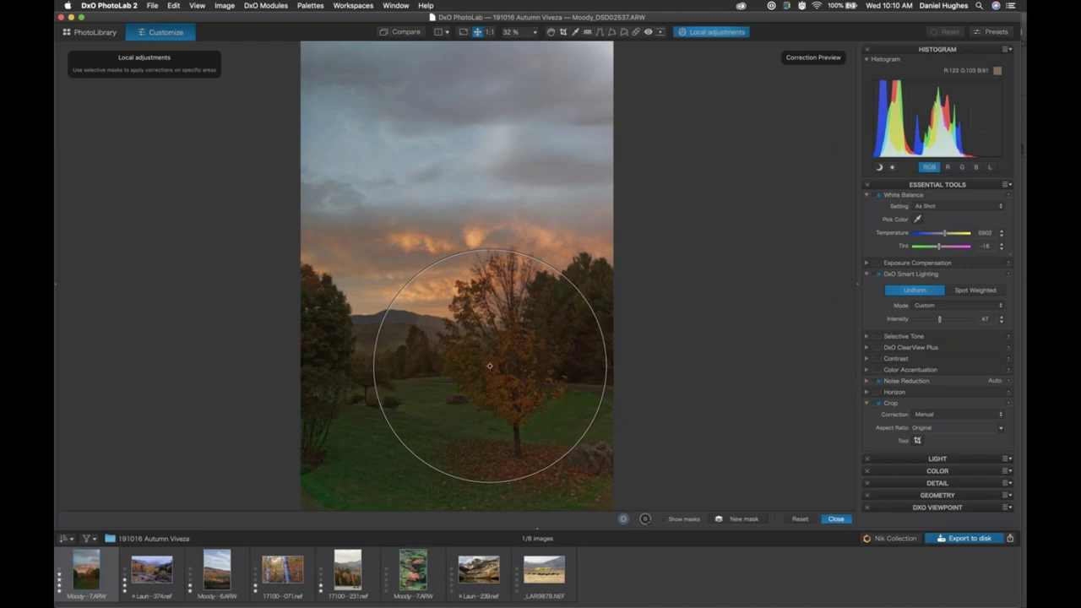
pyautogui.moveTo(490, 366)
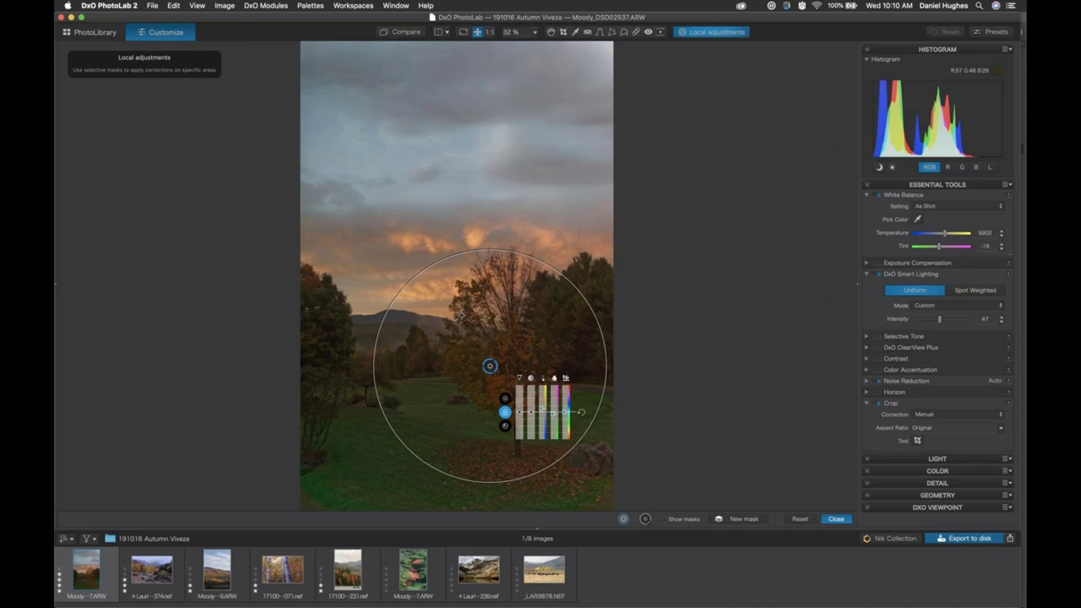
# Step: Slightly raise the tree control point's exposure, contrast, microcontrast and ClearView in its Light corrections, and nudge the point nearer the trunk
pyautogui.click(507, 399)
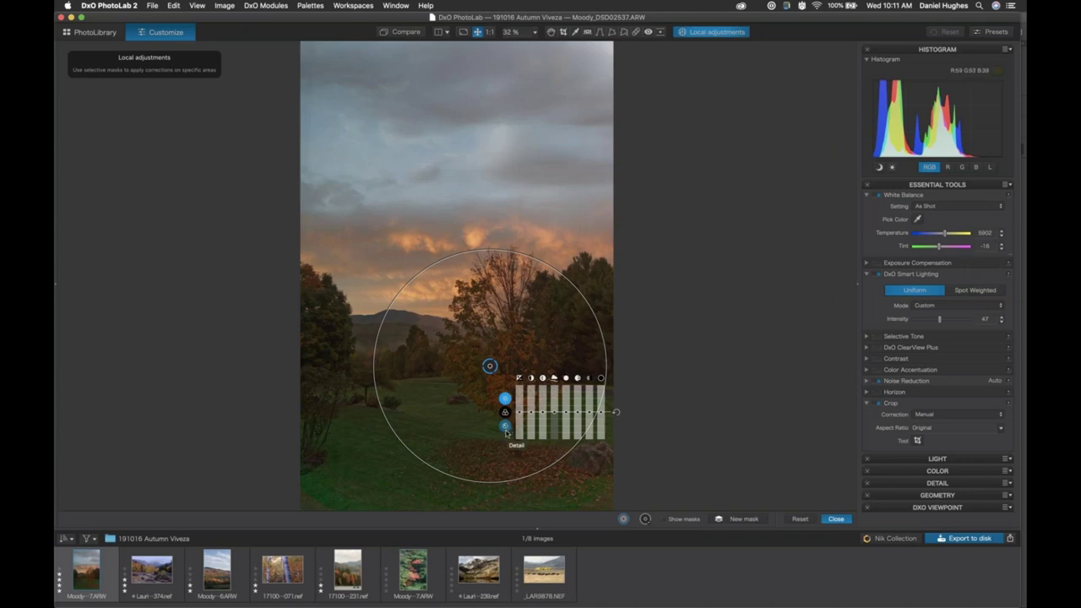
pyautogui.click(506, 428)
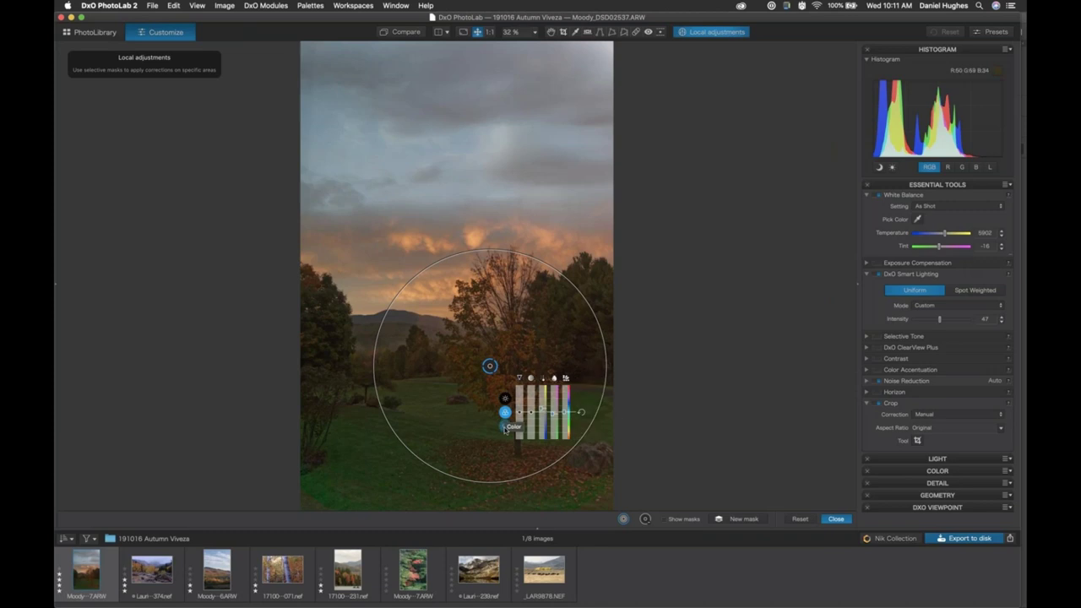
pyautogui.click(505, 427)
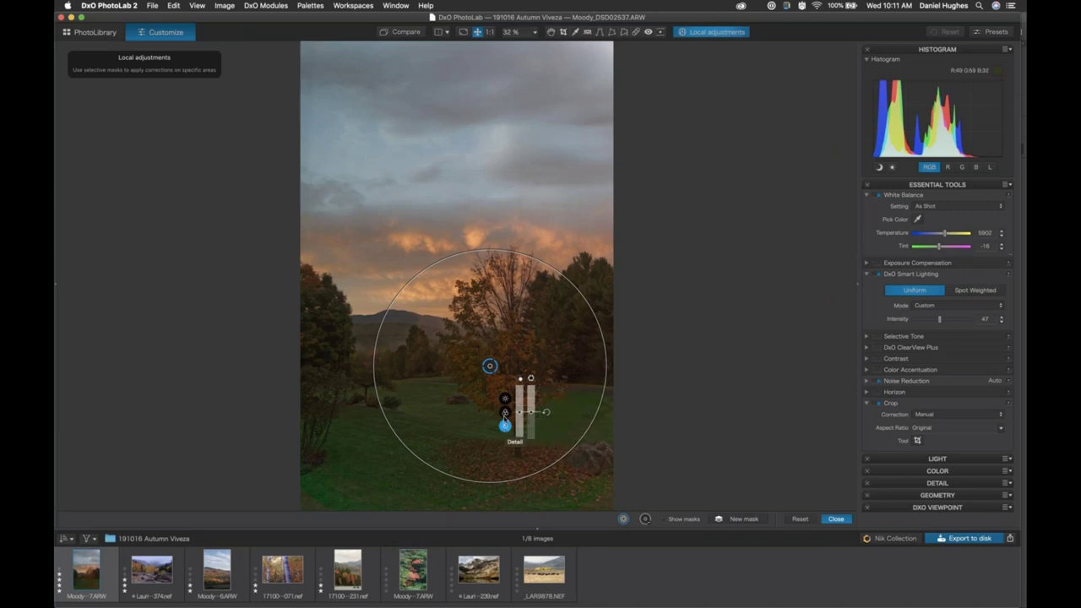
pyautogui.click(505, 413)
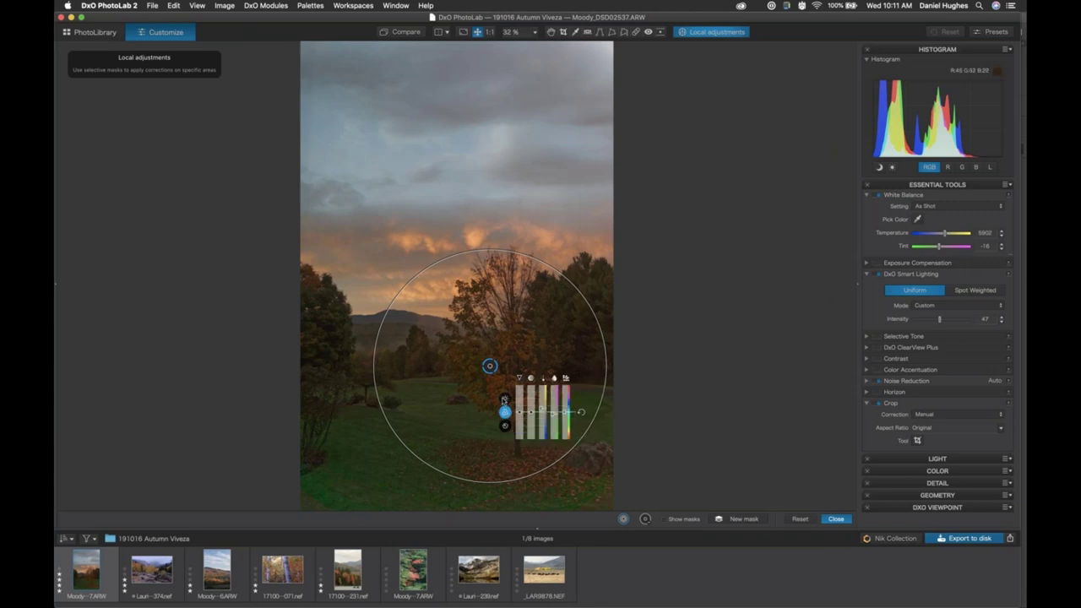
pyautogui.click(504, 398)
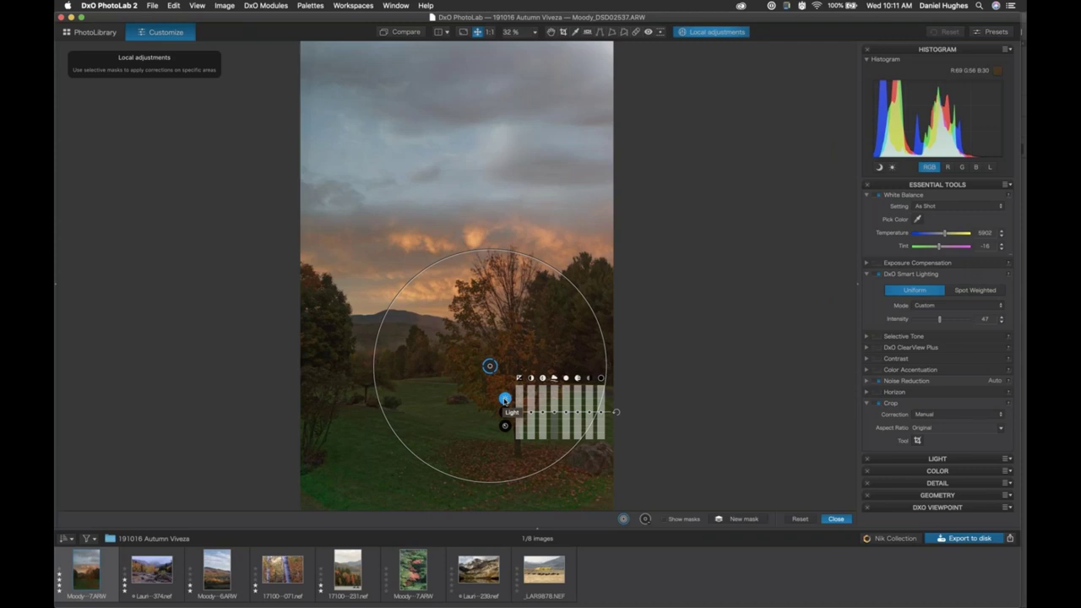
pyautogui.moveTo(518, 412); pyautogui.dragTo(542, 407)
pyautogui.moveTo(541, 407); pyautogui.dragTo(553, 407)
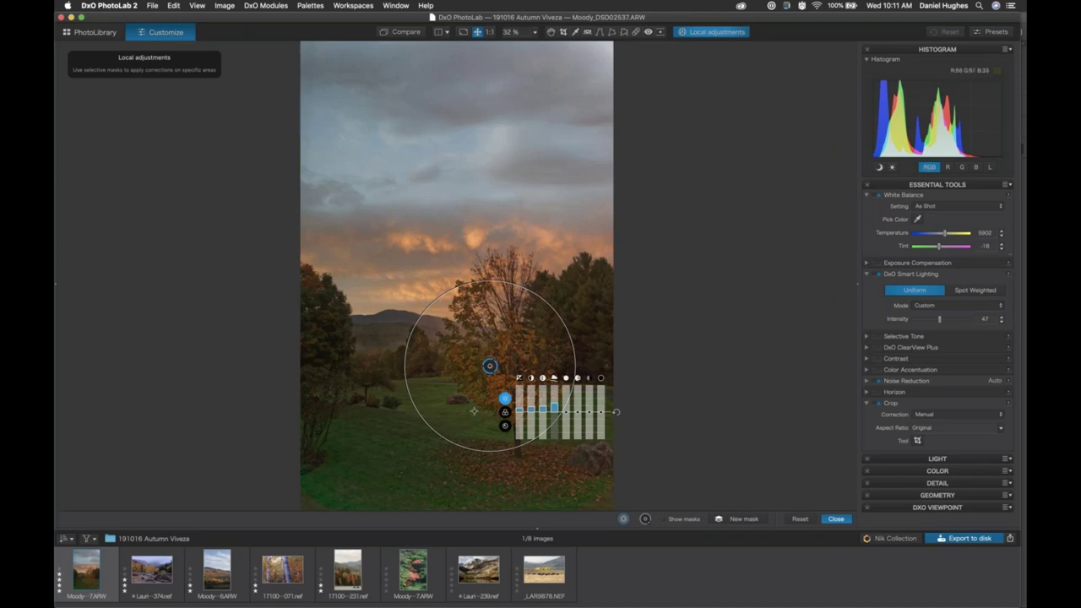
pyautogui.moveTo(490, 365)
pyautogui.mouseDown()
pyautogui.moveTo(493, 382)
pyautogui.moveTo(495, 366)
pyautogui.mouseUp()
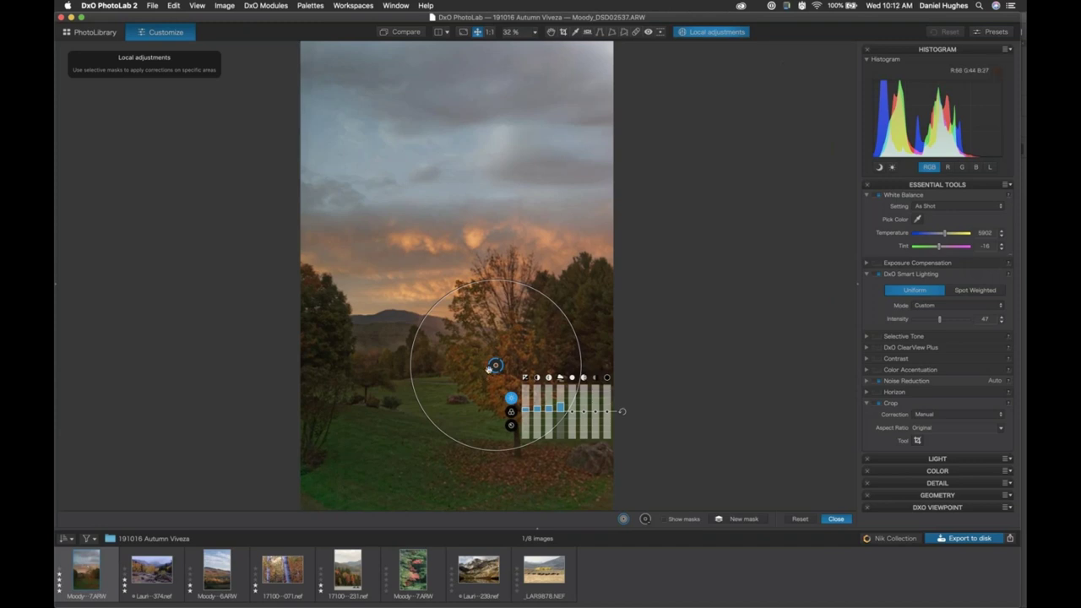
# Step: Place a negative control point on the grass beneath the tree to protect the lawn from the tree's local correction
pyautogui.click(645, 522)
pyautogui.click(644, 518)
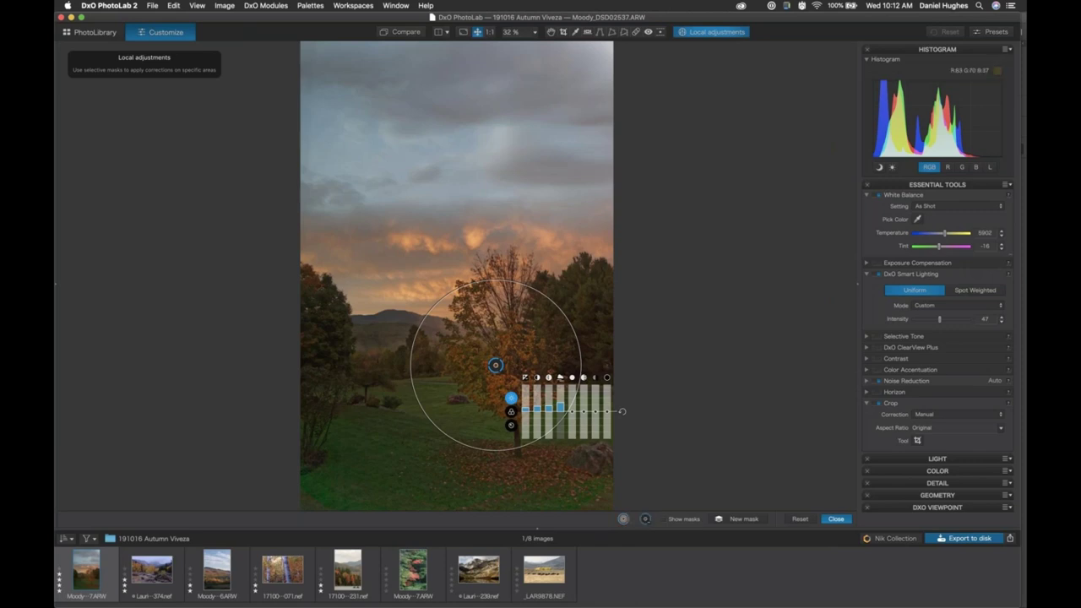
pyautogui.click(477, 422)
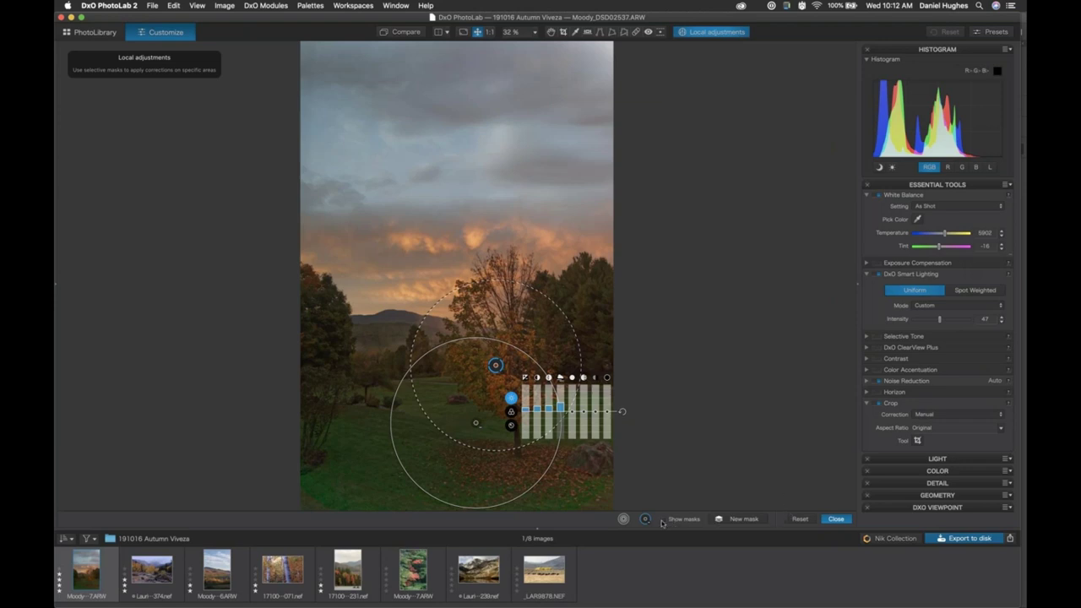
pyautogui.click(621, 519)
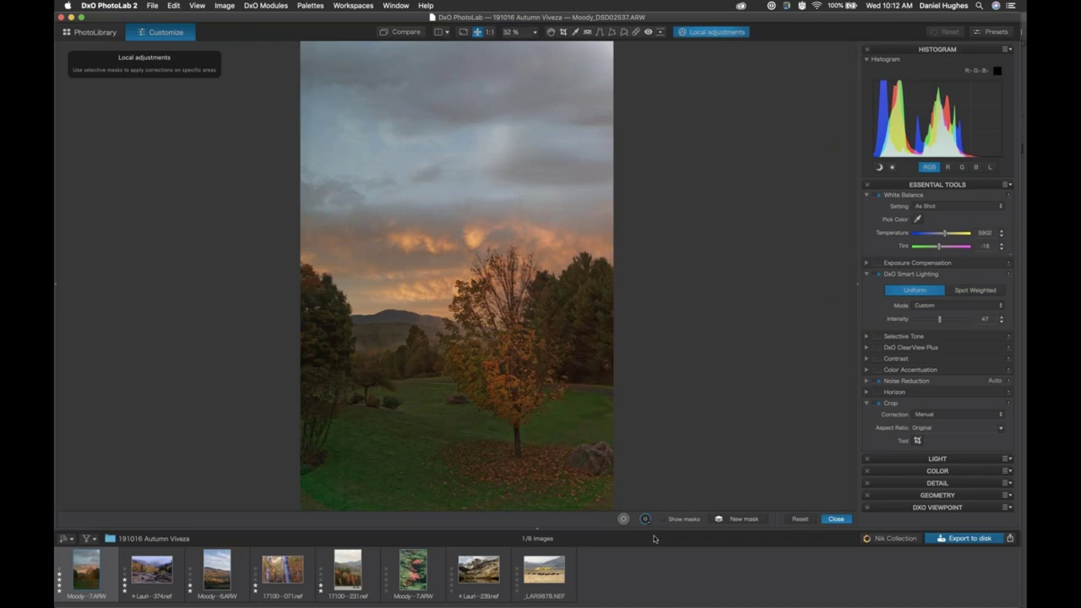
# Step: Create a new local adjustment mask with a control point on the dark evergreens behind the autumn tree
pyautogui.click(620, 519)
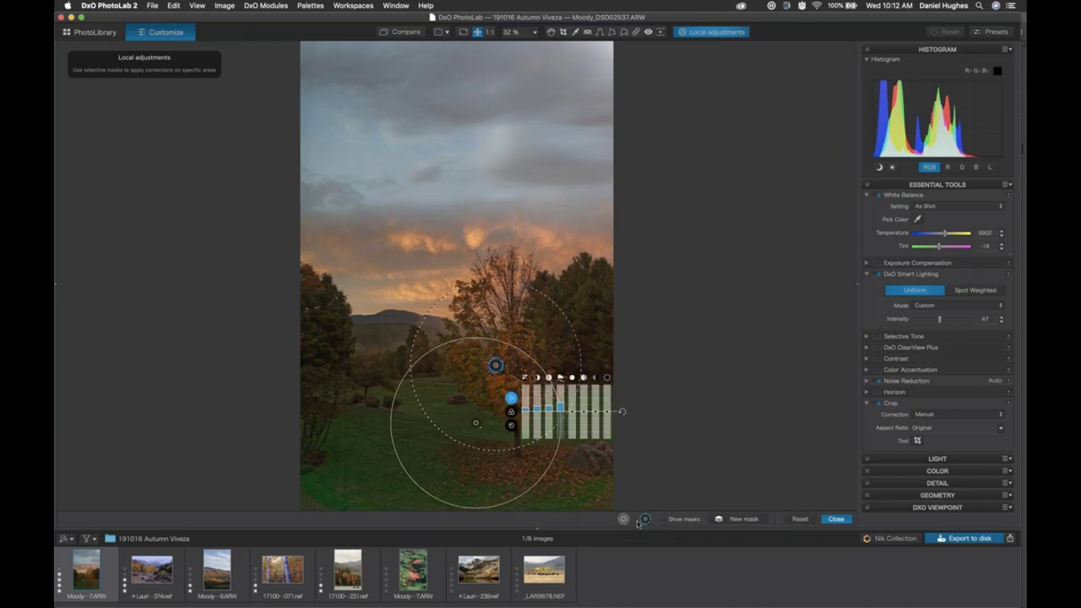
pyautogui.click(728, 520)
pyautogui.click(579, 322)
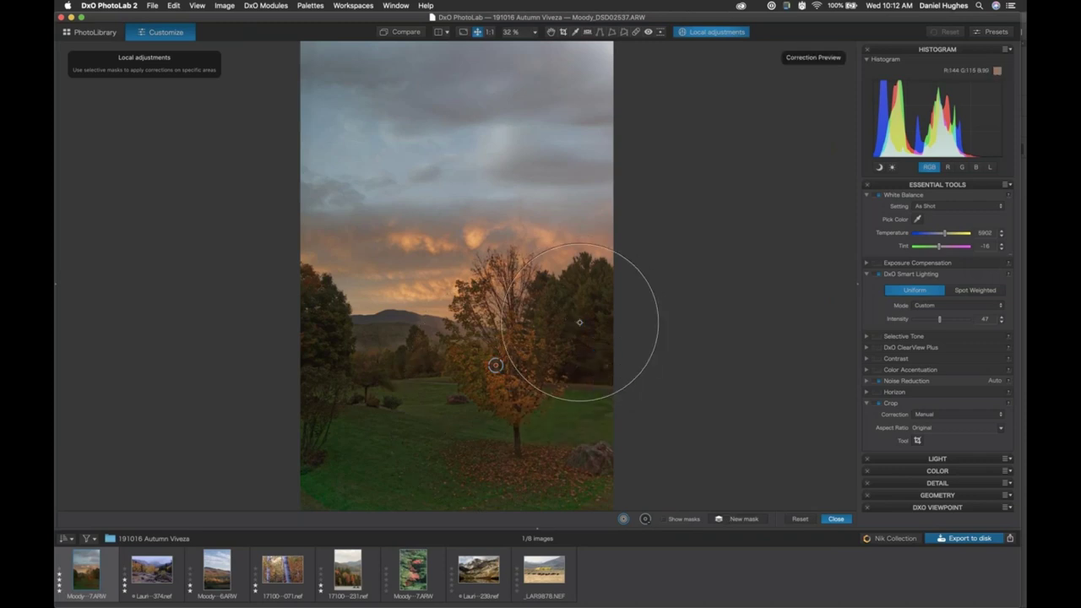
pyautogui.click(579, 321)
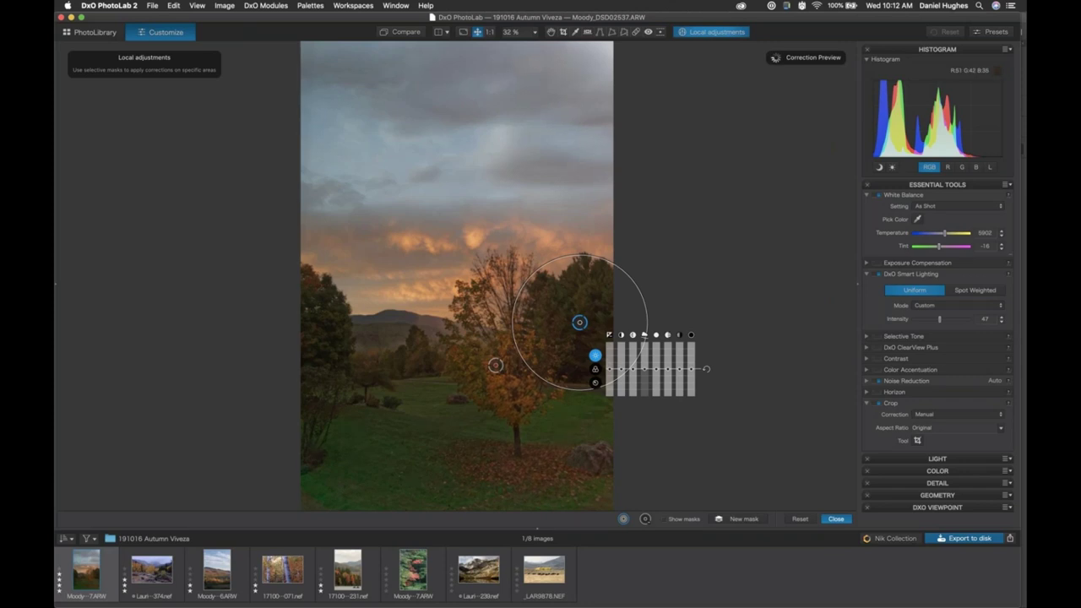
# Step: Slightly shift the evergreen control point's tint toward green in its Color corrections, and close the local adjustments
pyautogui.click(596, 370)
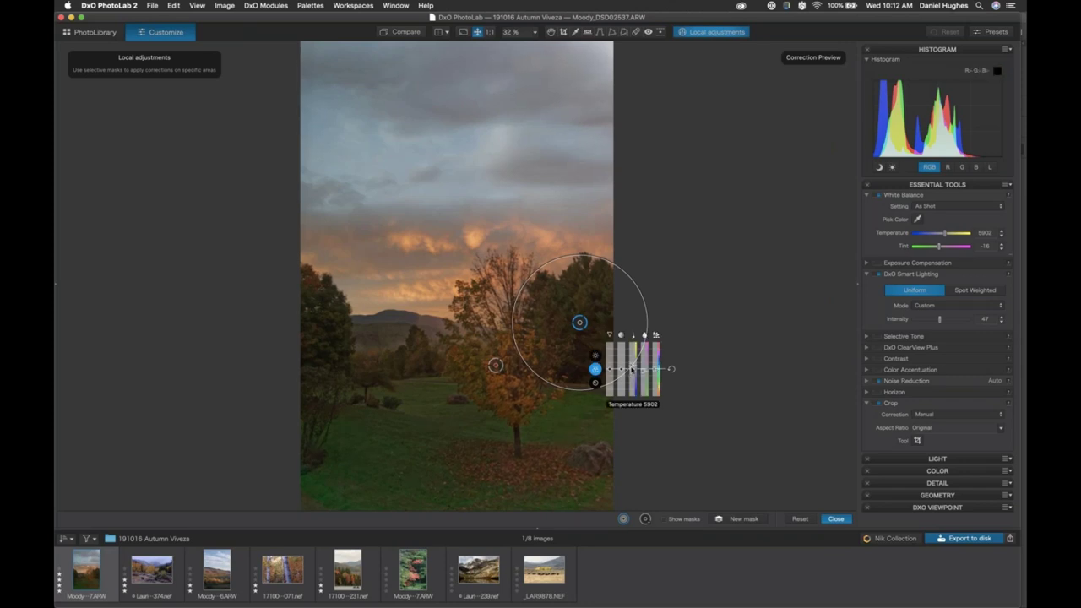
pyautogui.moveTo(633, 370); pyautogui.dragTo(645, 375)
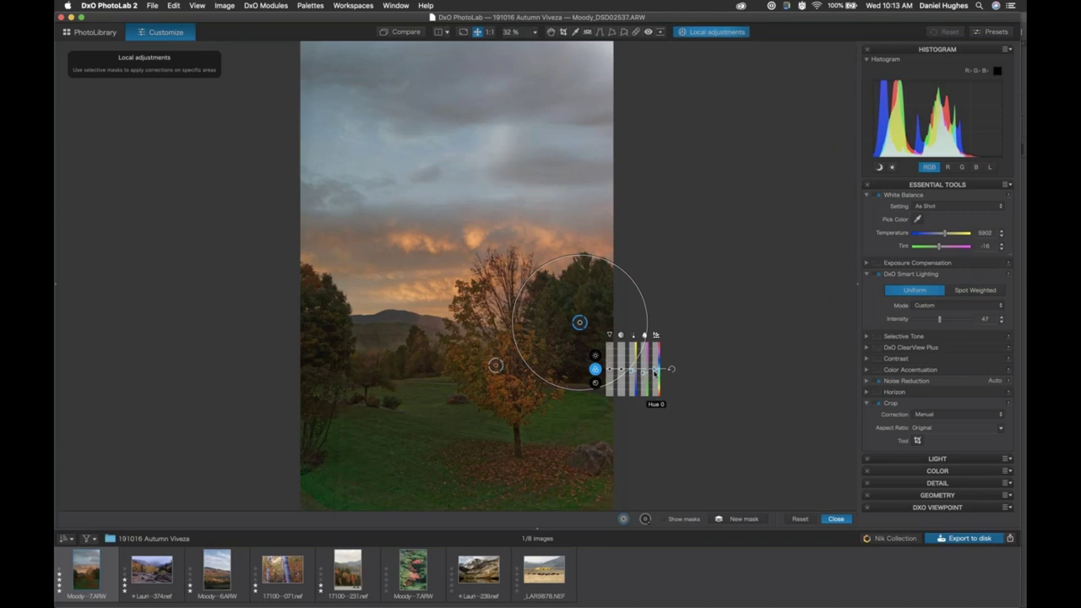
pyautogui.moveTo(654, 369); pyautogui.dragTo(654, 369)
pyautogui.click(835, 519)
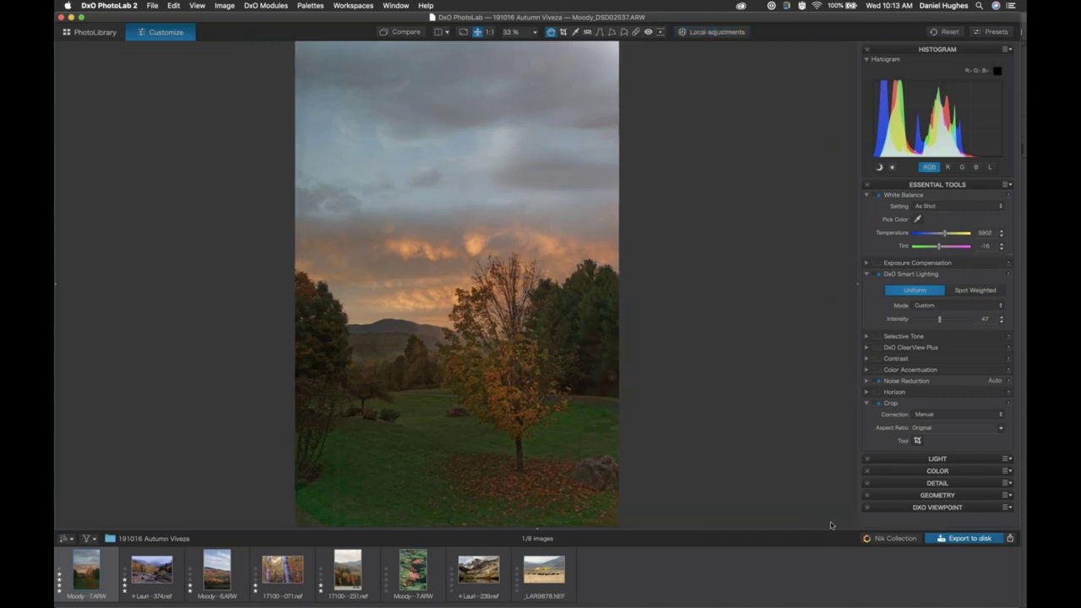
# Step: Compare the corrected sunset photo with its uncorrected version, both in full view and enlarged on the tree and lawn
pyautogui.click(403, 32)
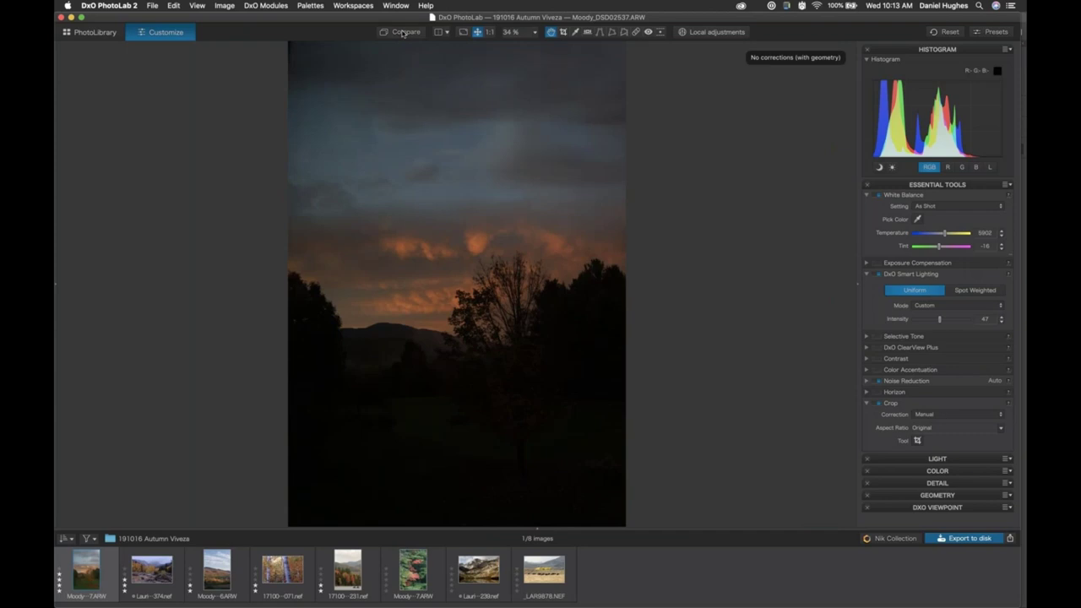
pyautogui.click(403, 33)
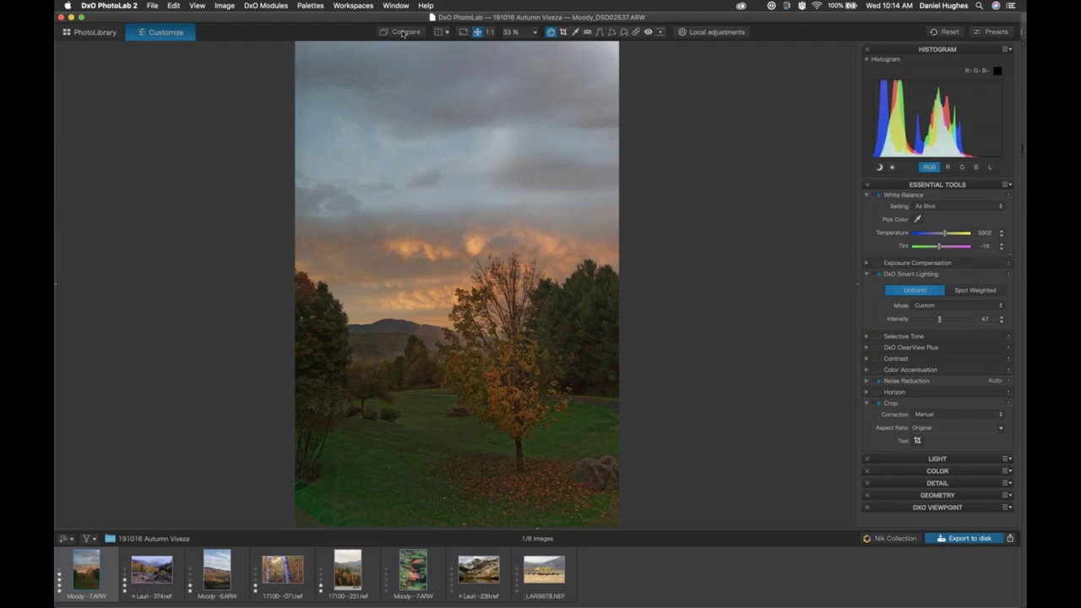
pyautogui.scroll(5, 402, 32)
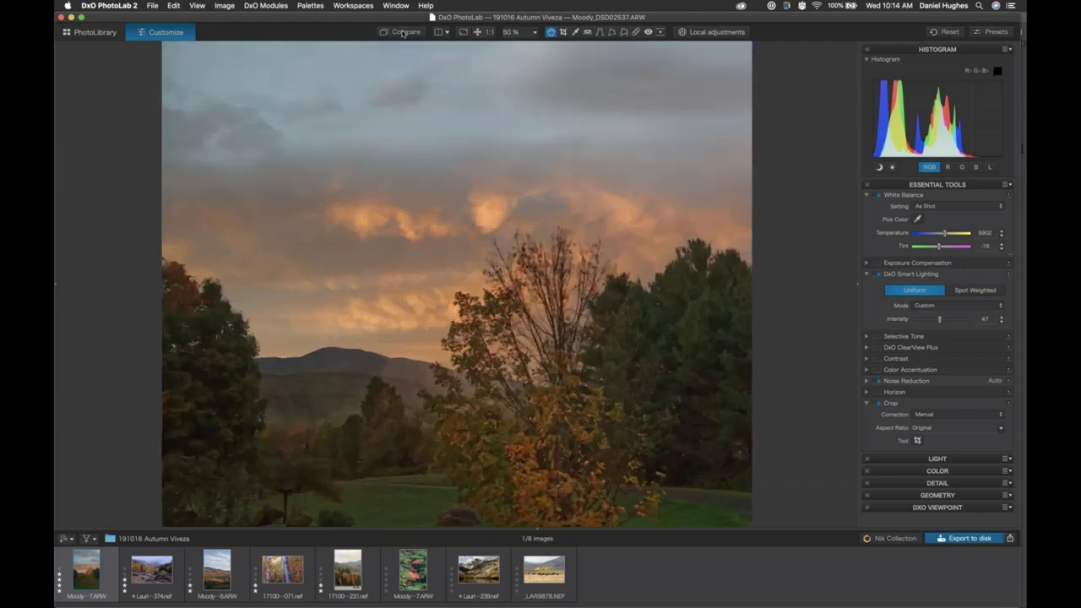
pyautogui.press('super+plus')
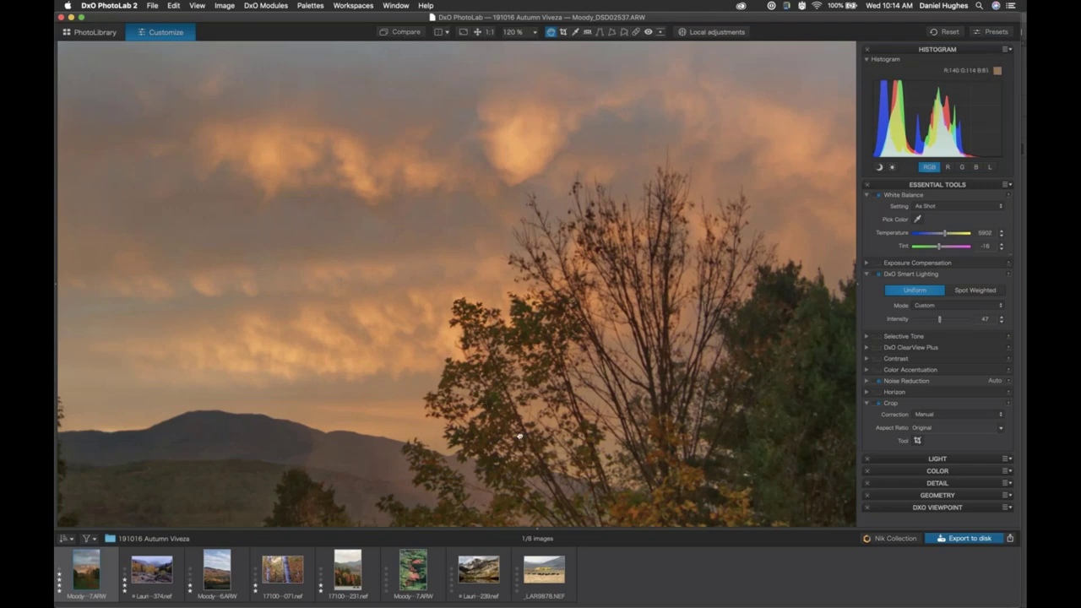
pyautogui.moveTo(526, 287); pyautogui.dragTo(397, 46)
pyautogui.moveTo(442, 310); pyautogui.dragTo(572, 158)
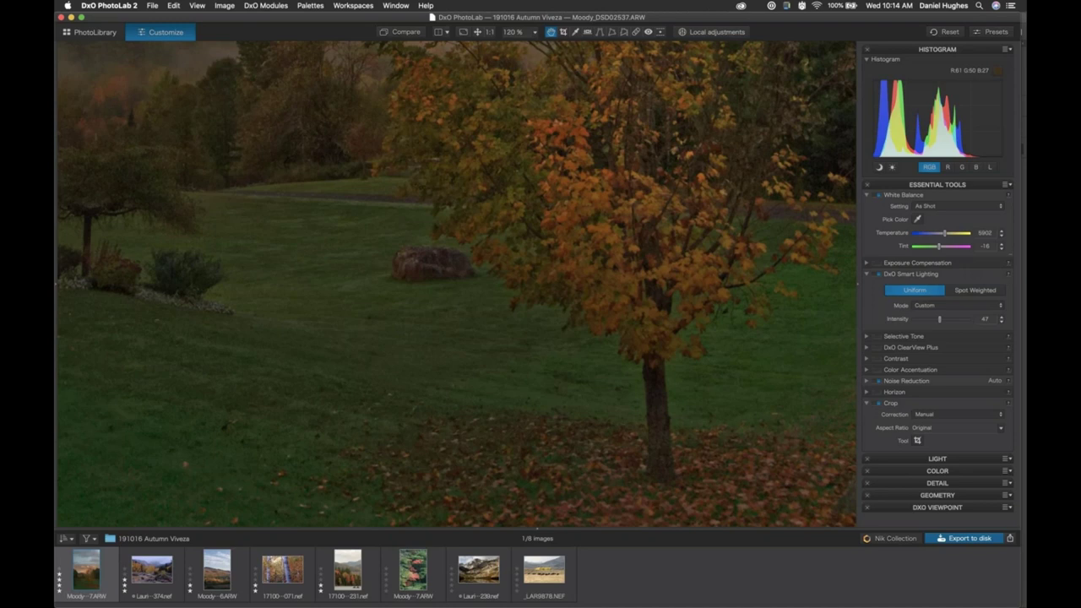
pyautogui.click(397, 32)
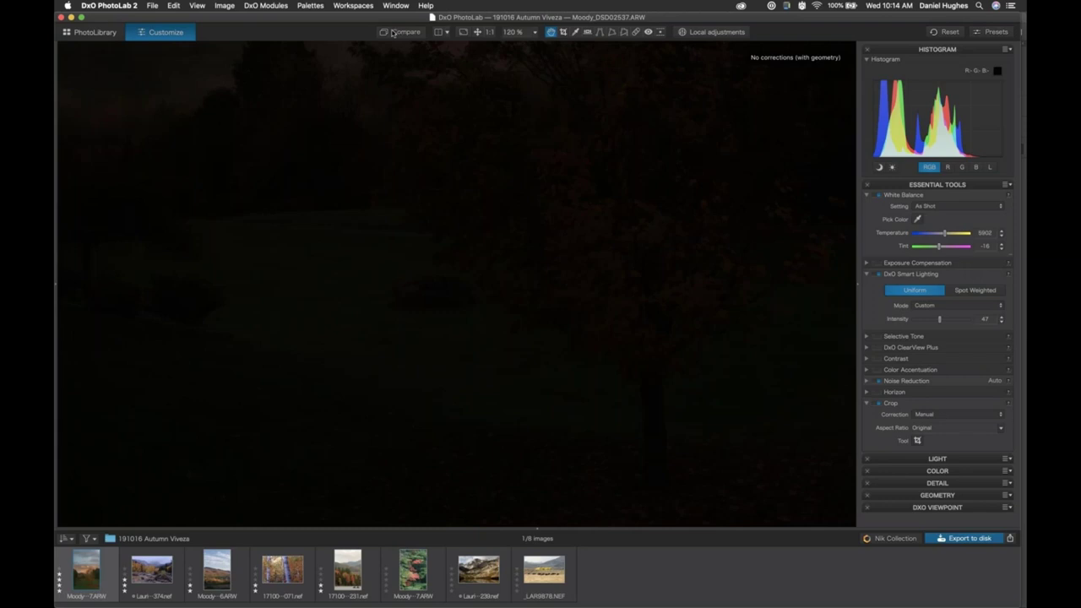
pyautogui.click(392, 32)
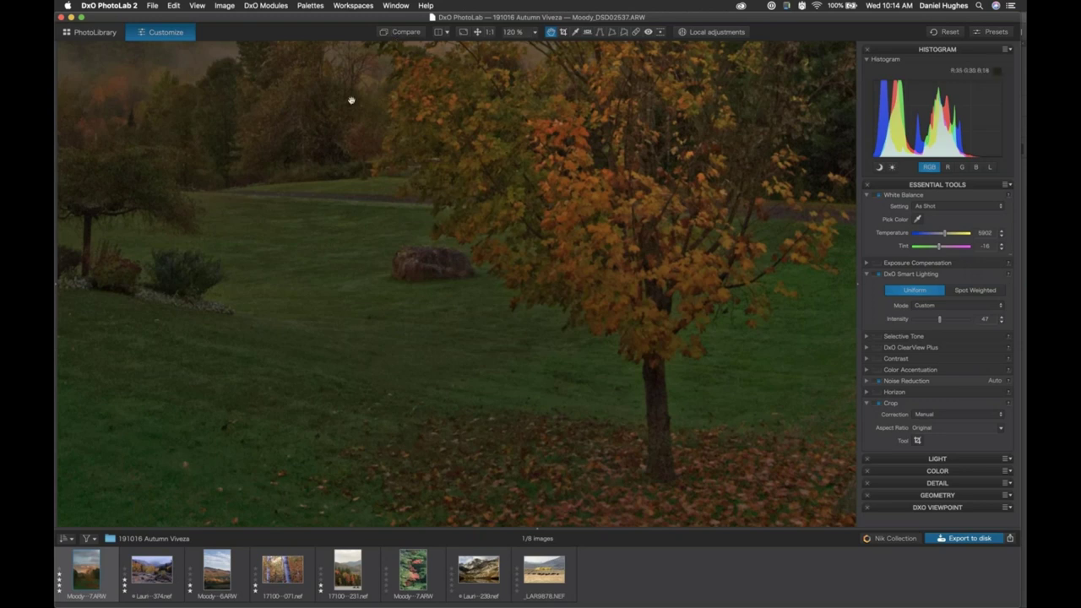
pyautogui.press('super+0')
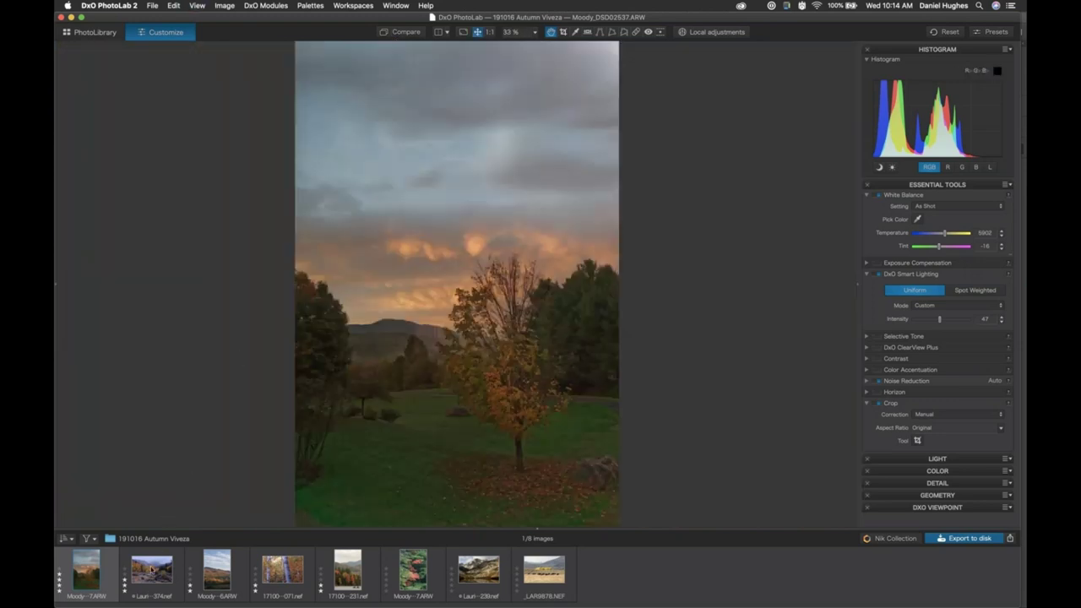
# Step: Open the mountain valley photo with yellow aspens and set its DxO Smart Lighting intensity to 39
pyautogui.moveTo(152, 570)
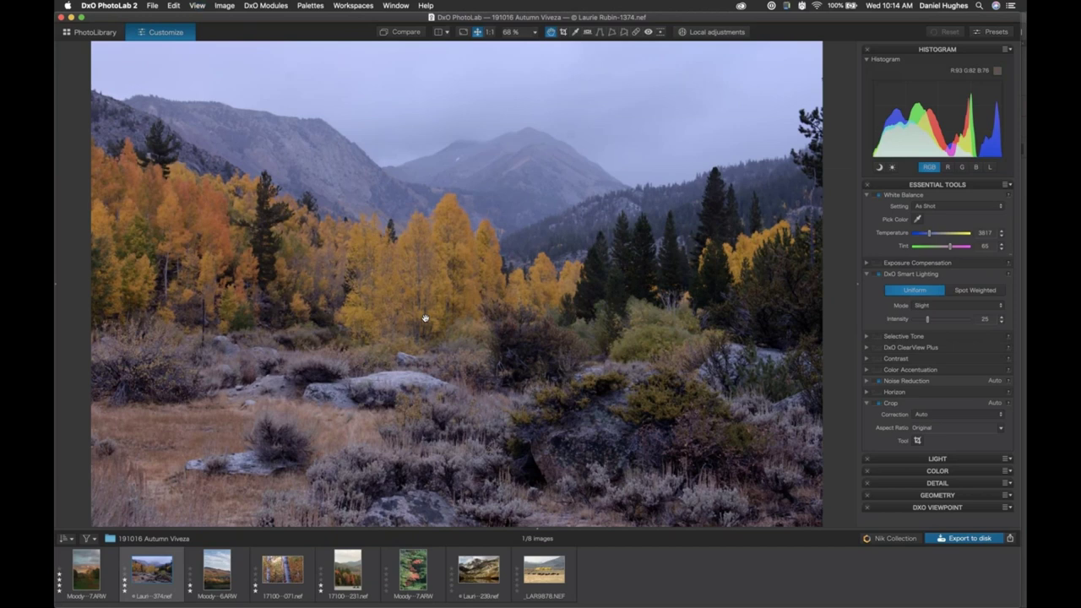
pyautogui.scroll(-2, 425, 318)
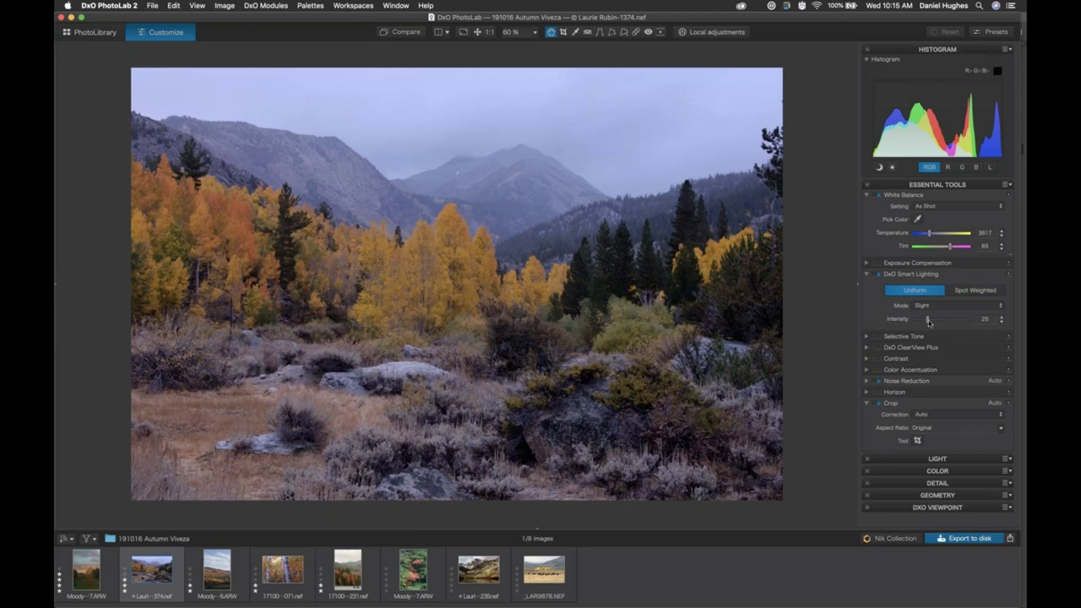
pyautogui.moveTo(928, 322); pyautogui.dragTo(936, 324)
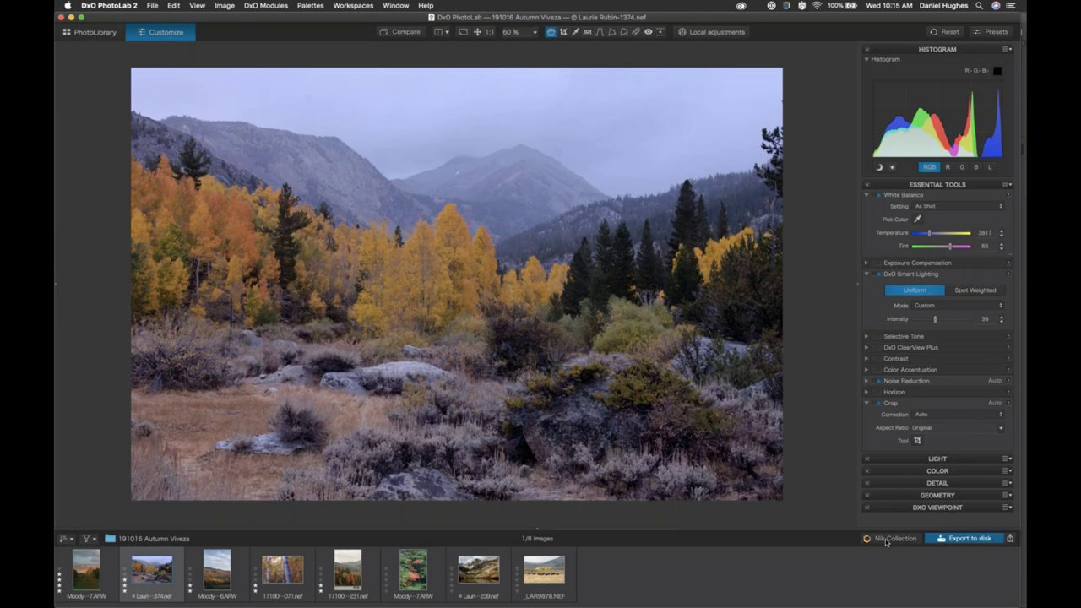
pyautogui.click(1011, 540)
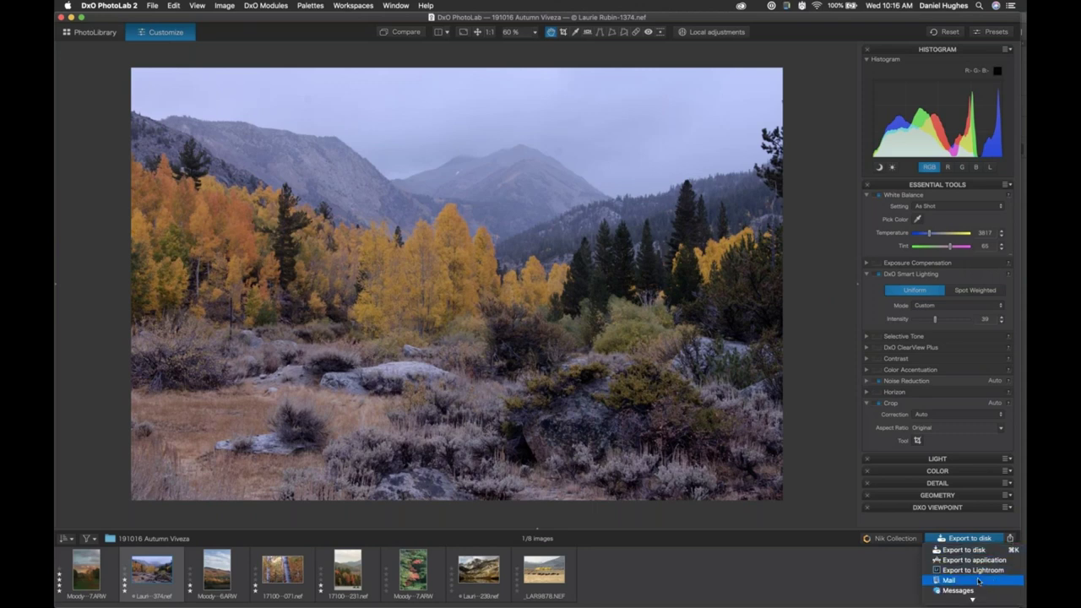
pyautogui.scroll(-2, 978, 581)
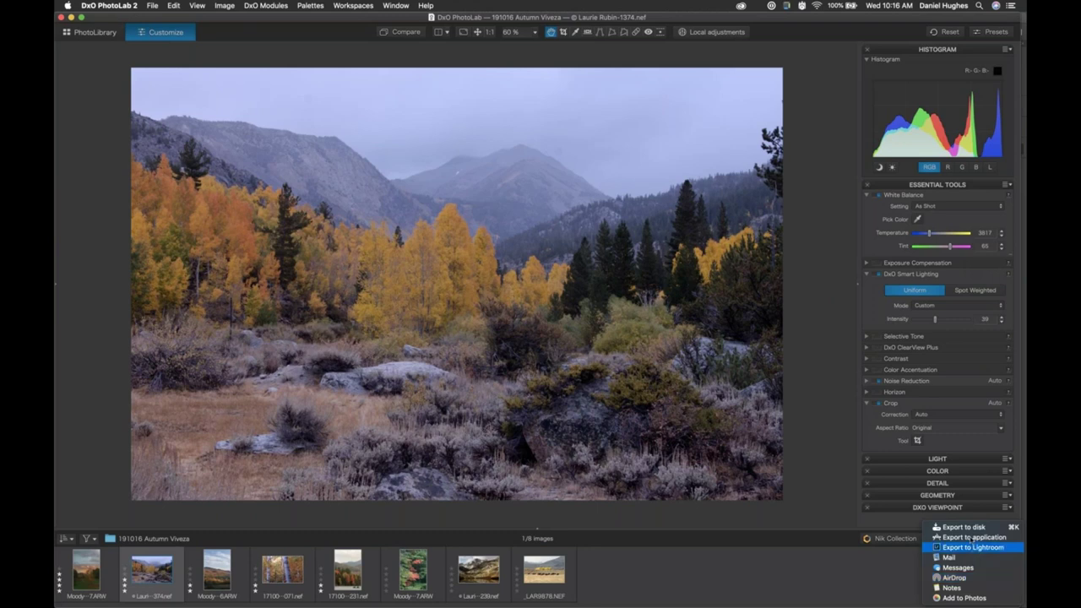
pyautogui.click(882, 570)
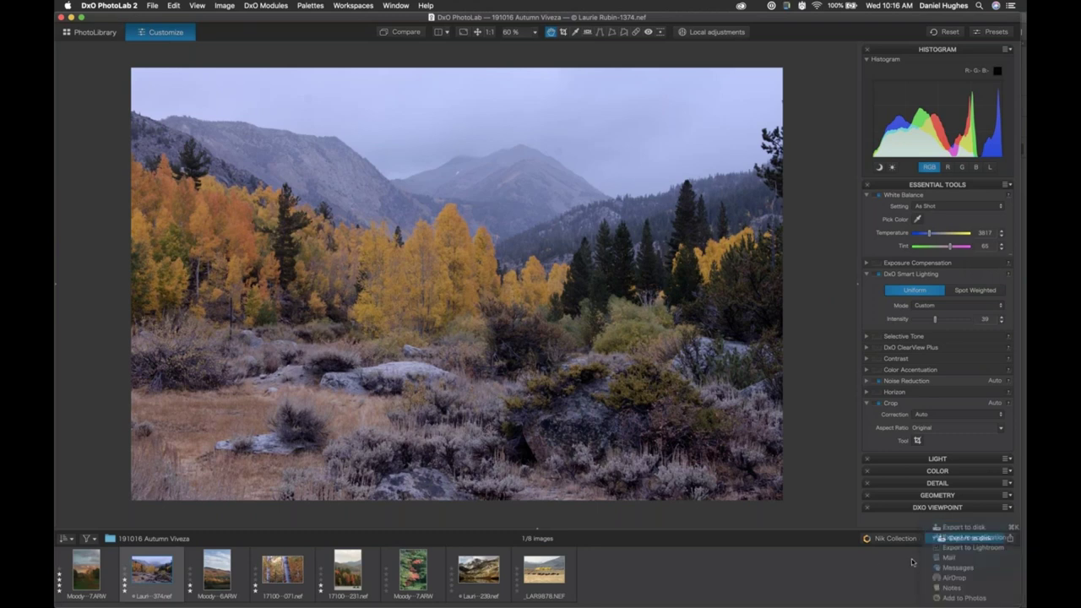
pyautogui.click(1009, 540)
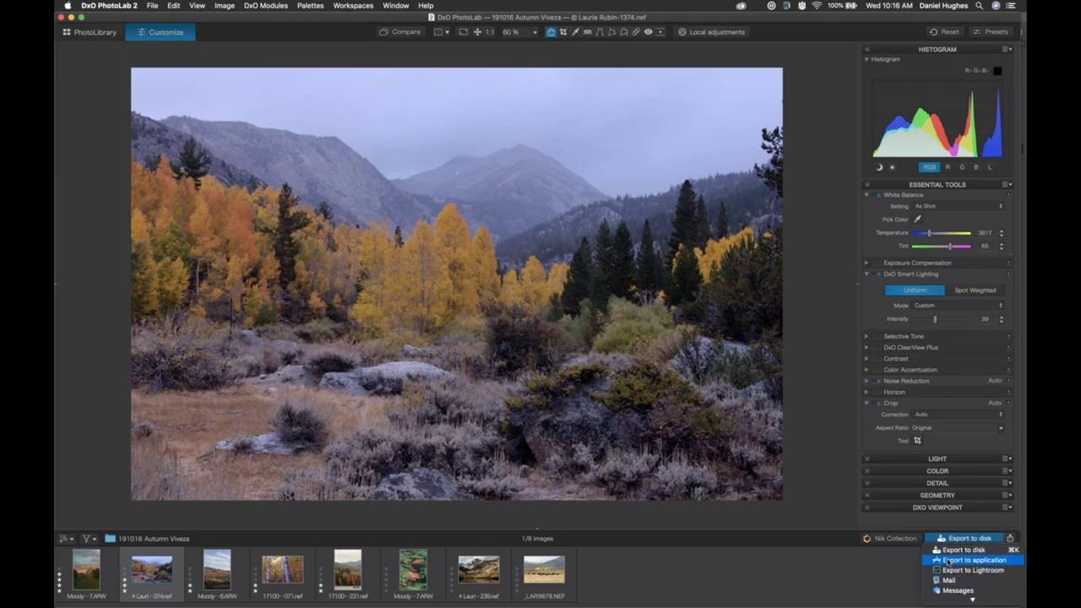
pyautogui.click(948, 561)
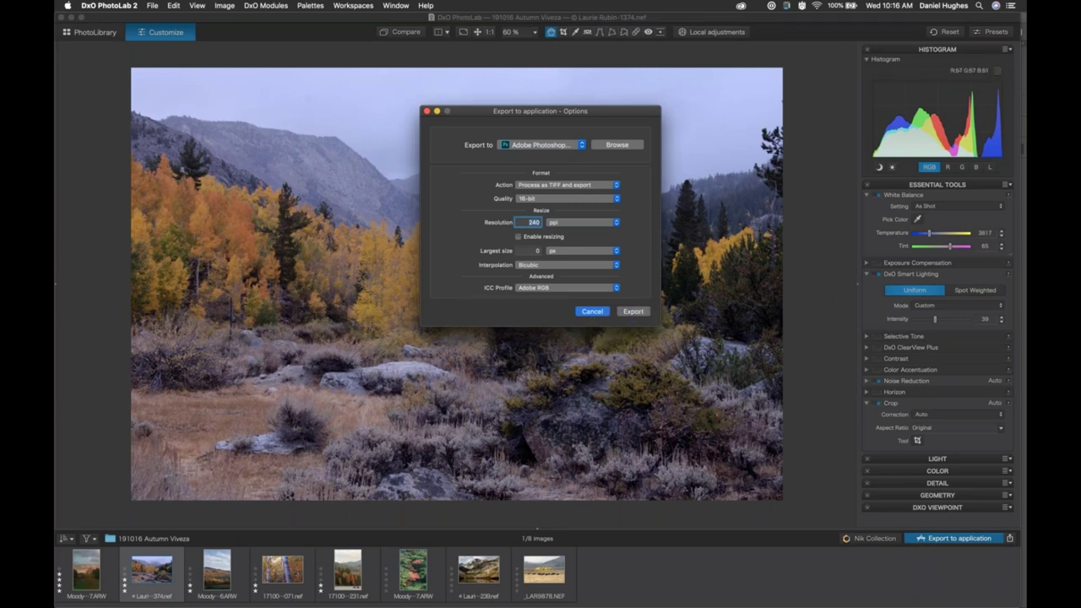
pyautogui.click(592, 312)
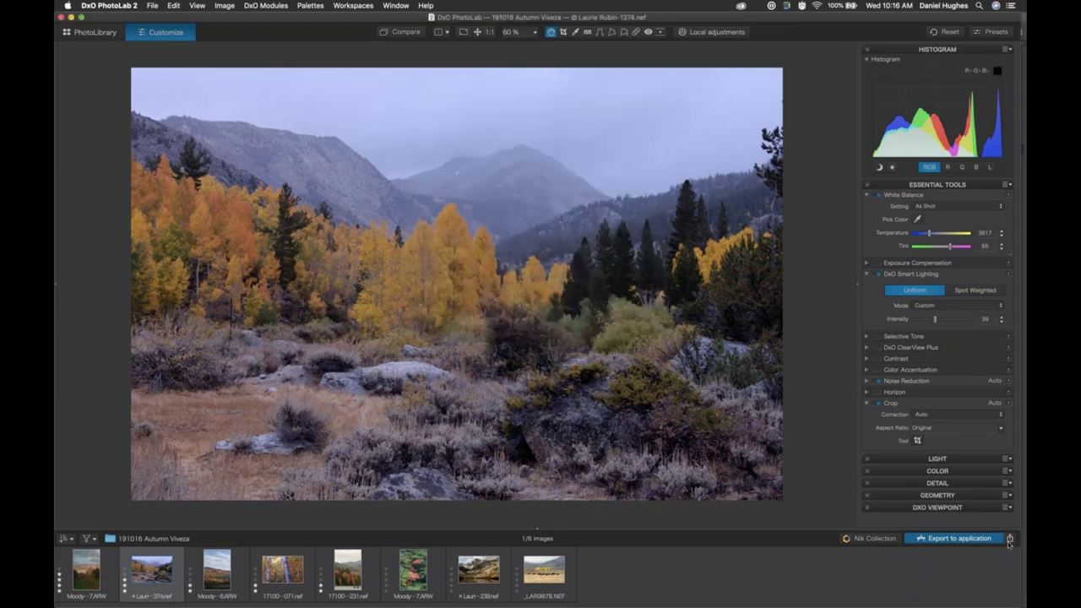
# Step: Open the export-to-application options for the mountain photo with Adobe Photoshop CC 2019 as the target, and move the dialog slightly aside
pyautogui.click(1010, 540)
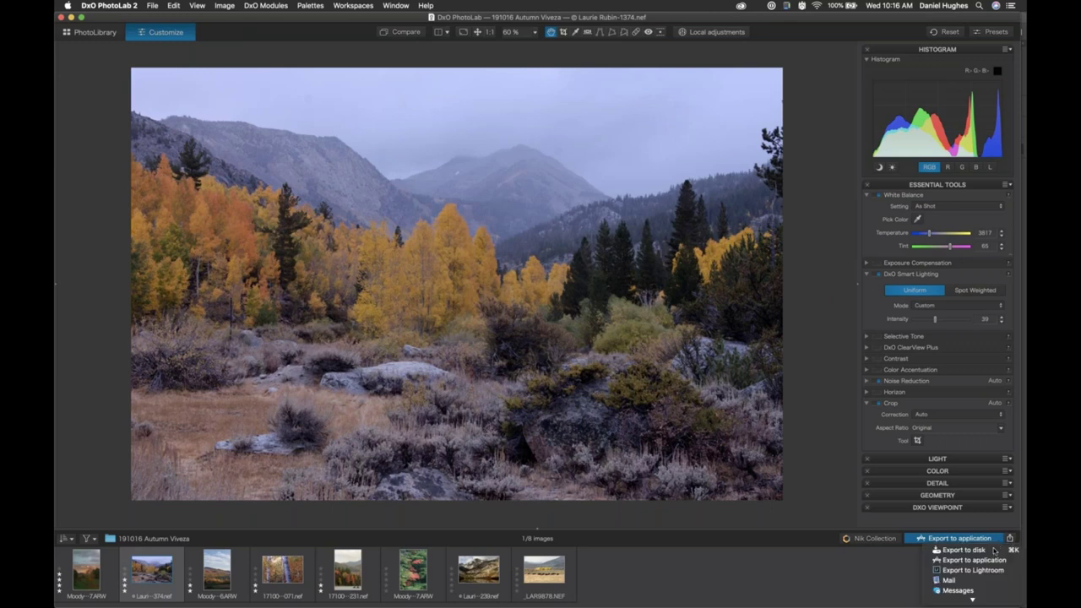
pyautogui.click(951, 562)
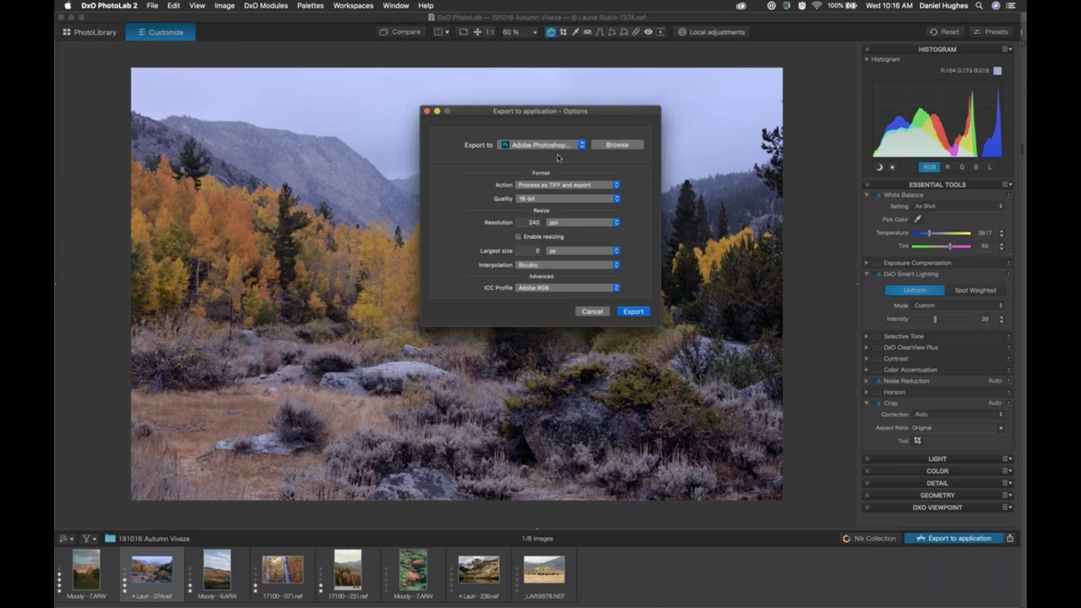
pyautogui.click(582, 146)
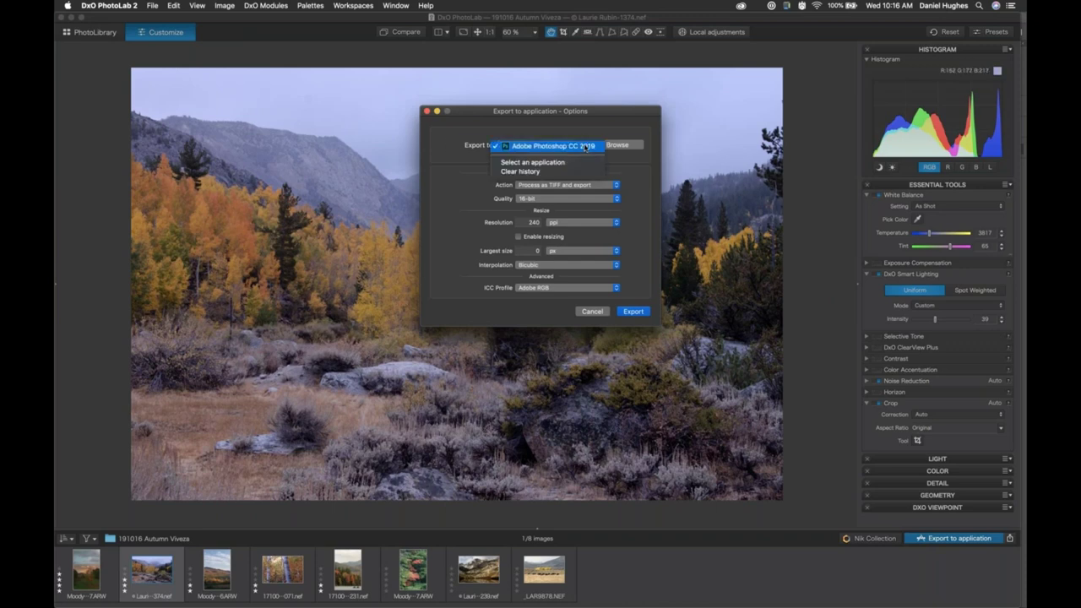
pyautogui.click(461, 148)
pyautogui.moveTo(454, 110); pyautogui.dragTo(449, 108)
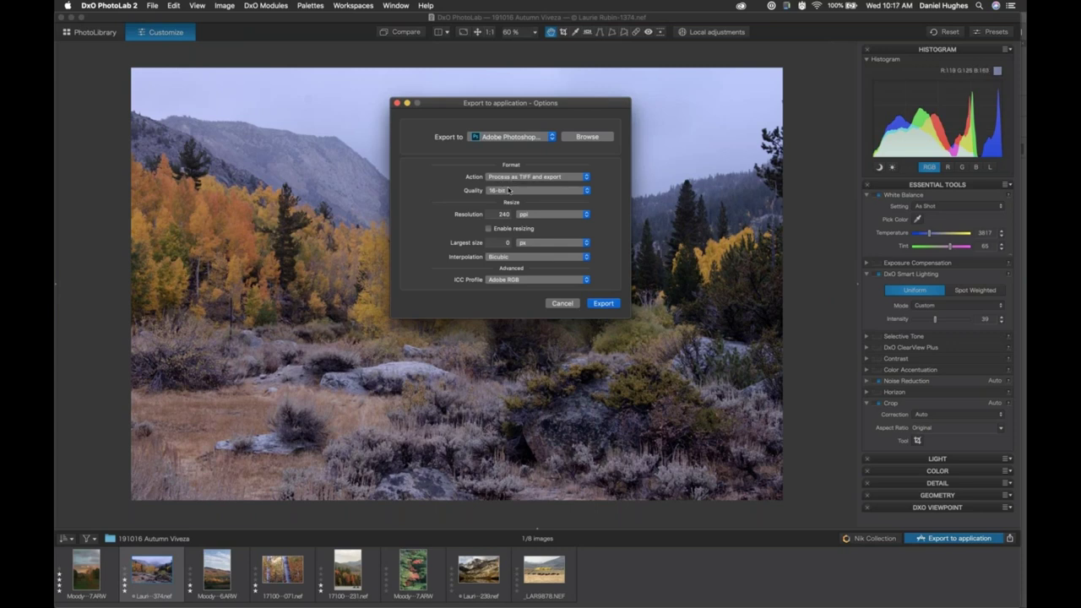
# Step: Process the mountain photo as a 16-bit TIFF and export it to Adobe Photoshop CC 2019
pyautogui.click(510, 192)
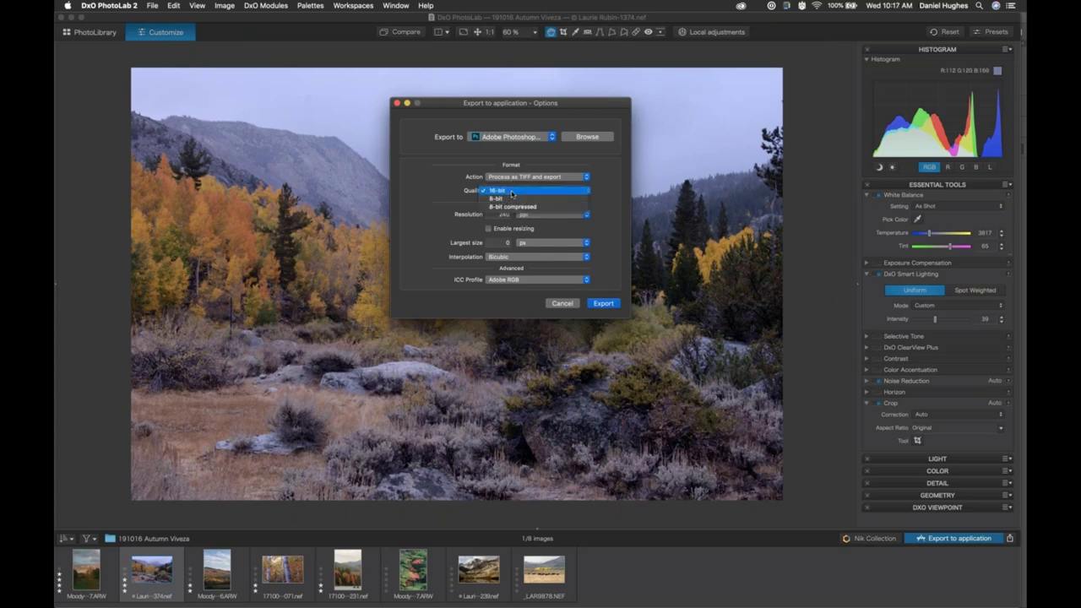
pyautogui.click(511, 180)
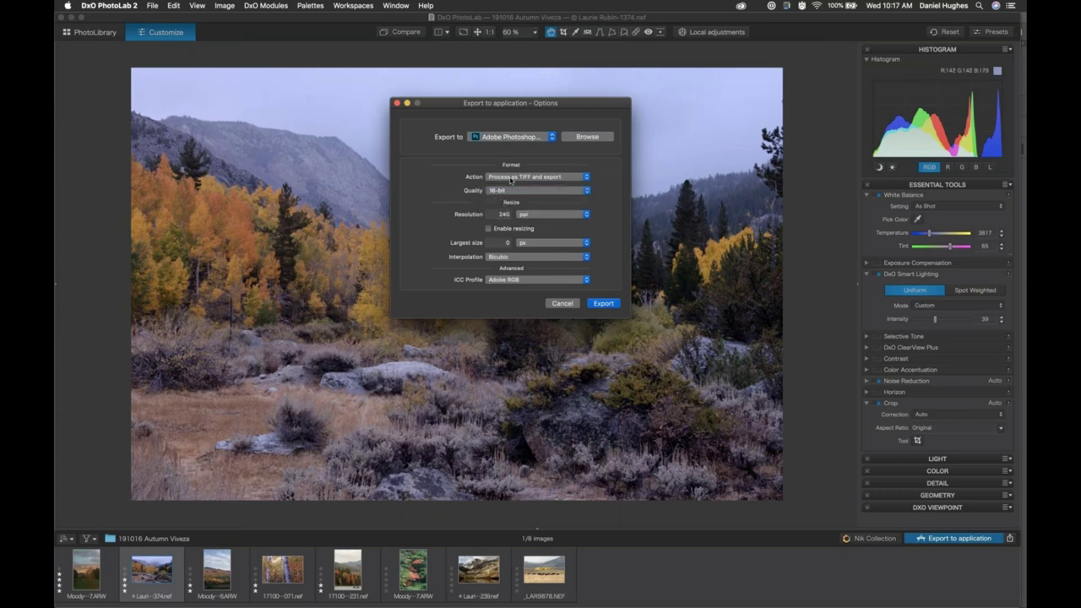
pyautogui.click(507, 176)
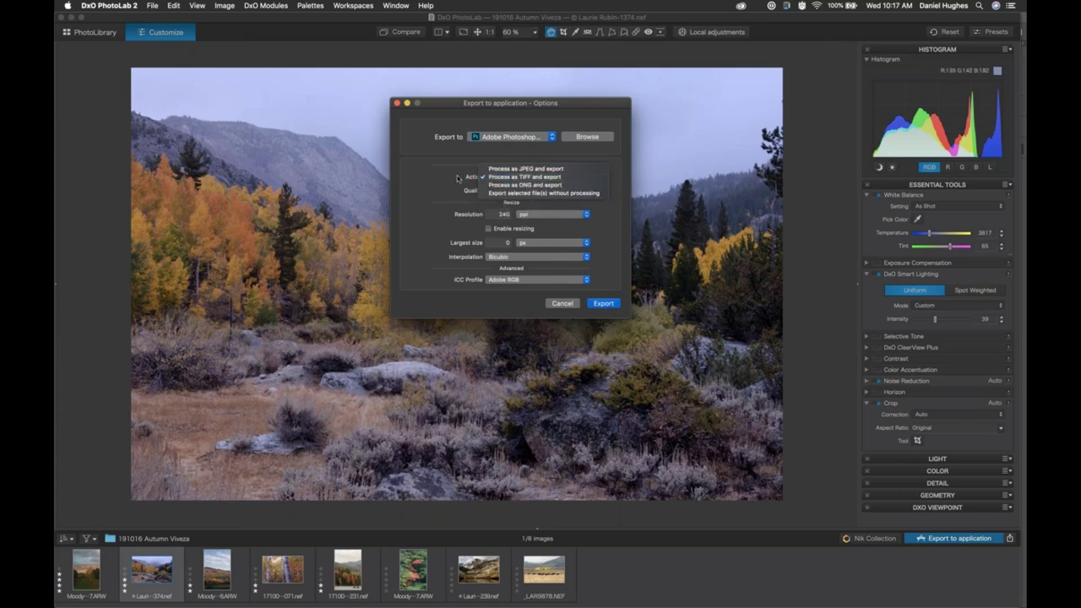
pyautogui.click(515, 177)
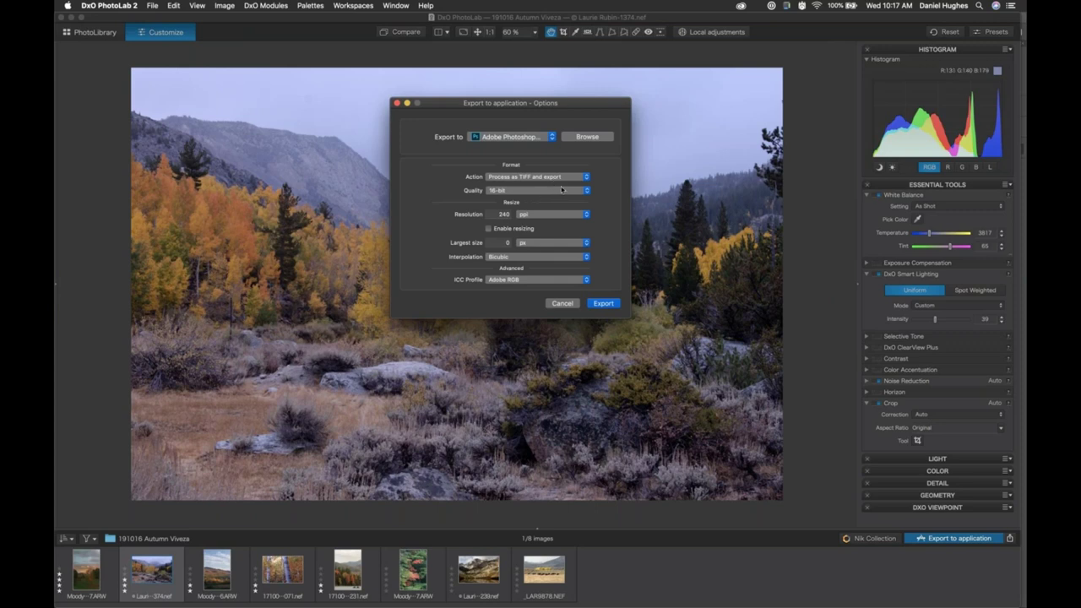
pyautogui.click(603, 304)
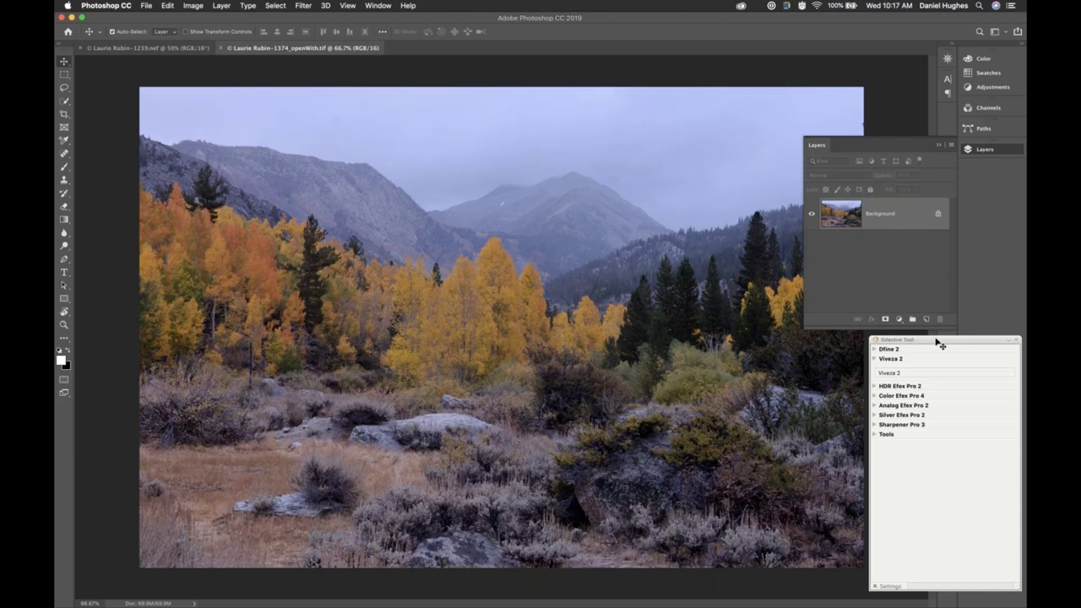
# Step: Move the Nik Selective Tool palette over the photo's upper middle and expand its Viveza 2 and HDR Efex Pro 2 groups
pyautogui.moveTo(936, 341); pyautogui.dragTo(550, 114)
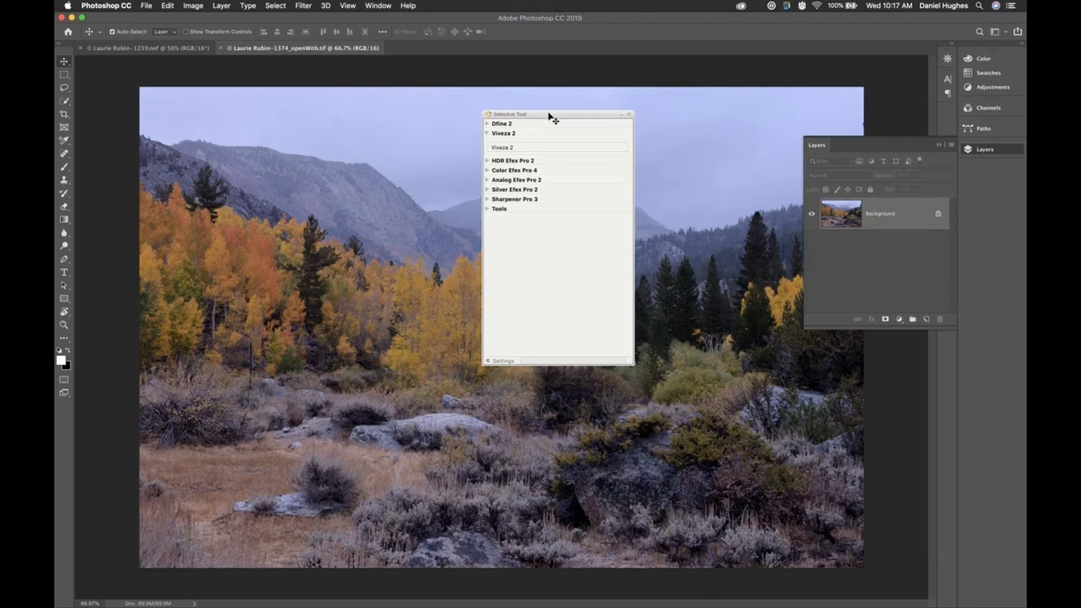
pyautogui.click(502, 134)
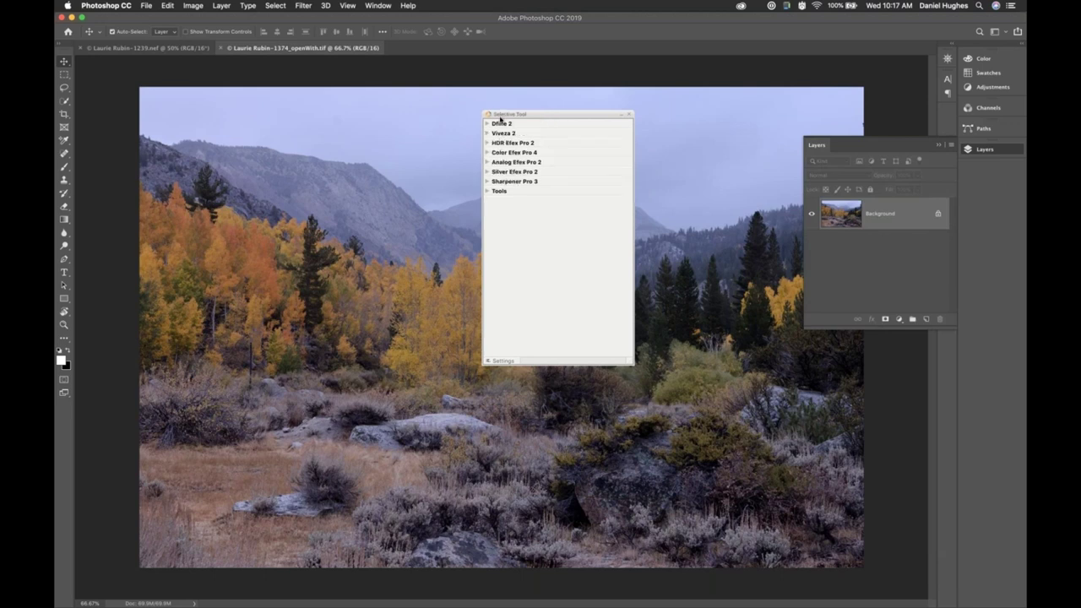
pyautogui.click(497, 124)
pyautogui.click(497, 124)
pyautogui.click(500, 134)
pyautogui.click(500, 161)
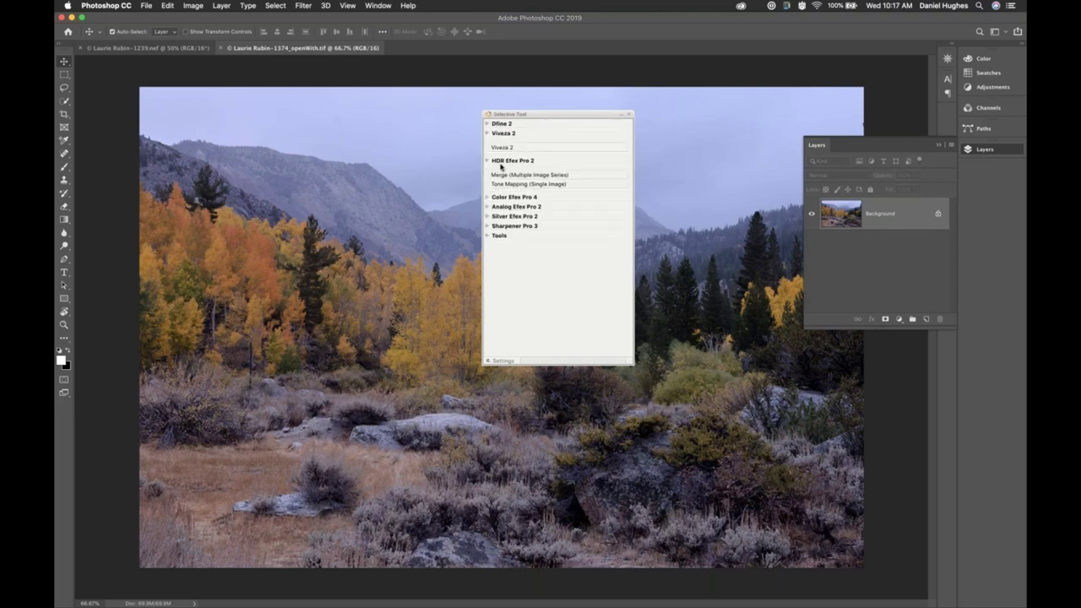
# Step: Look through the Color Efex Pro 4 and Analog Efex Pro 2 groups of the Selective Tool palette, collapsing HDR Efex Pro 2
pyautogui.click(499, 160)
pyautogui.click(501, 170)
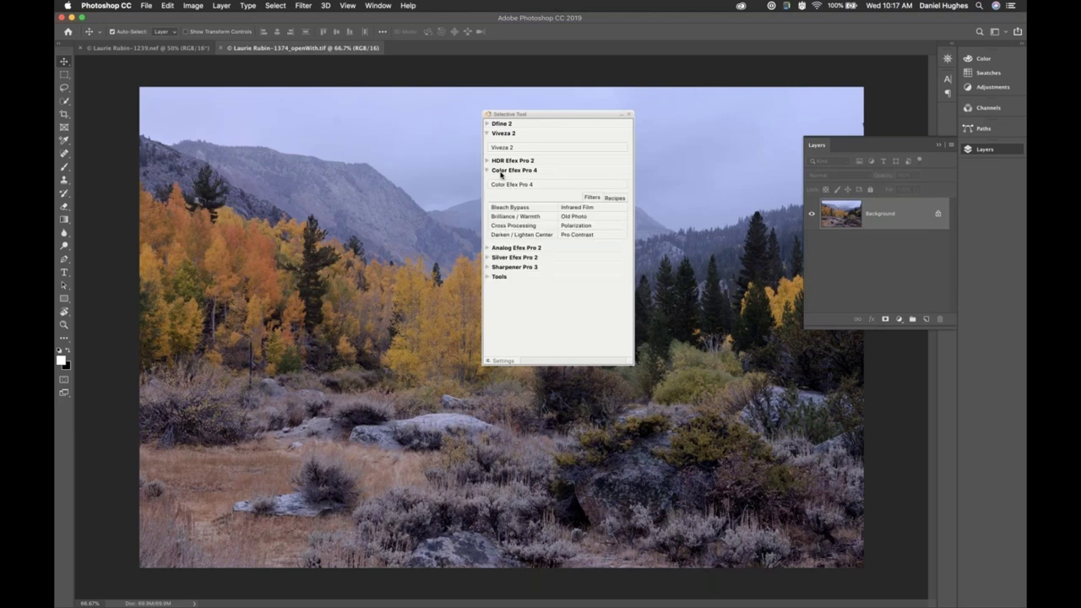
pyautogui.click(501, 172)
pyautogui.click(503, 180)
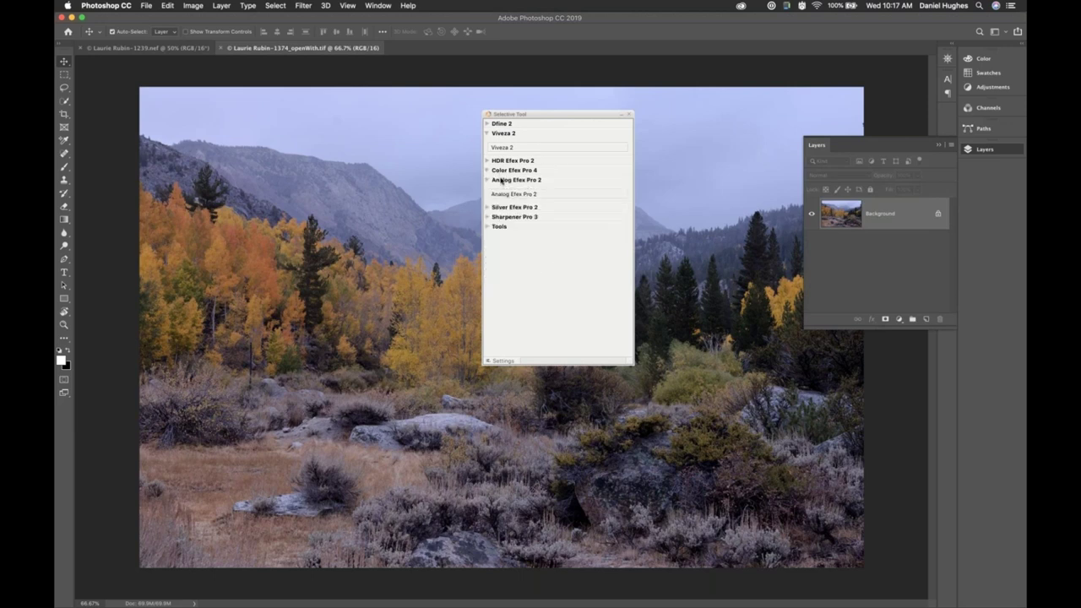
pyautogui.click(501, 180)
# Step: Review the Color Efex Pro 4 filters and recipes in the Selective Tool palette and collapse the group again
pyautogui.click(499, 170)
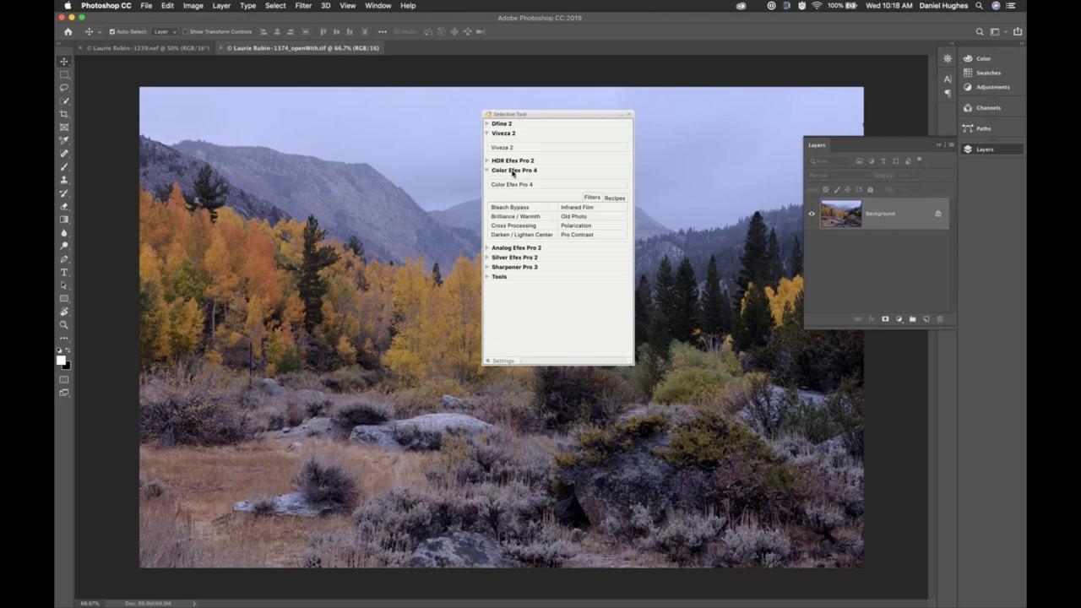
pyautogui.click(509, 207)
pyautogui.click(610, 199)
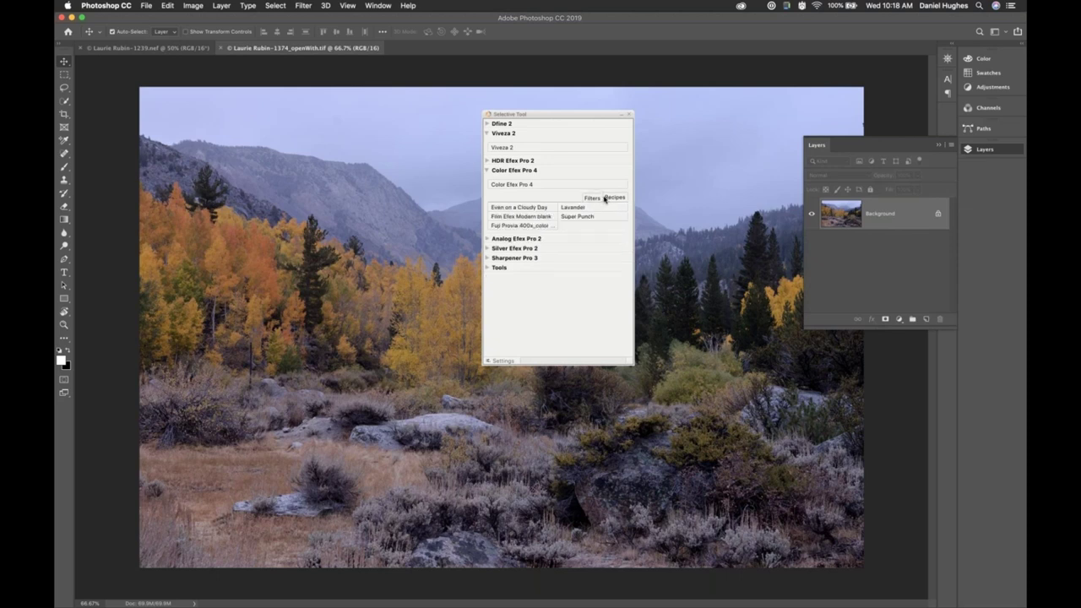
pyautogui.click(589, 200)
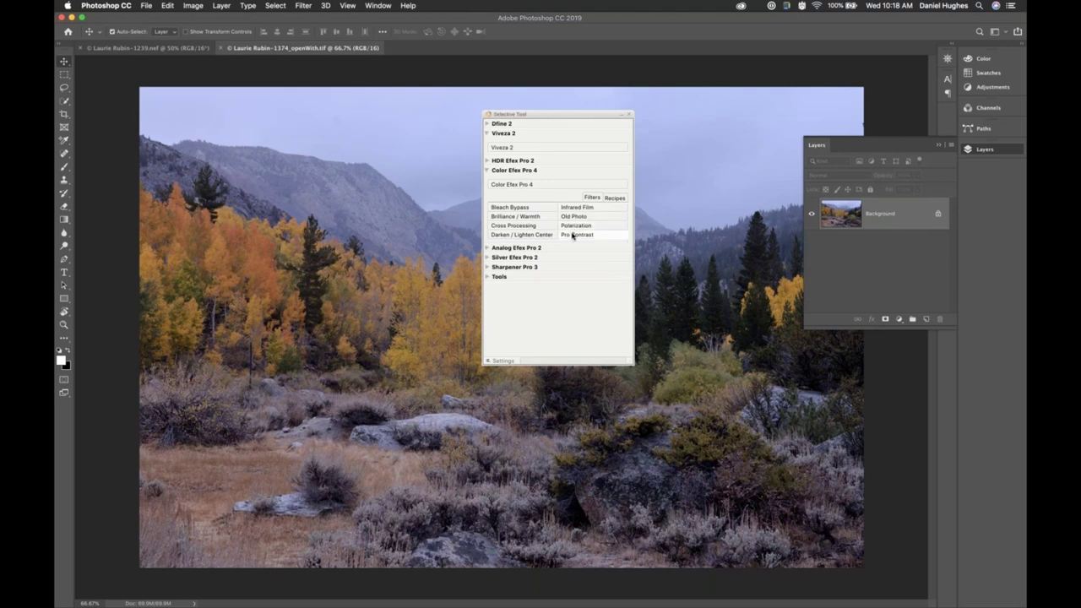
pyautogui.click(500, 171)
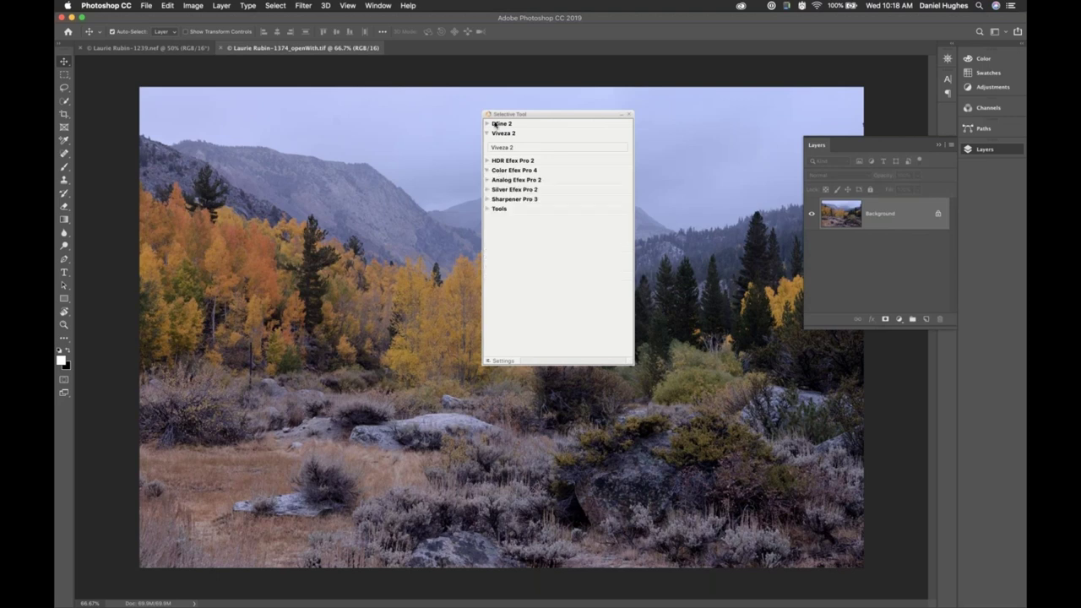
# Step: Place the Selective Tool palette below the Layers panel and view the list of Nik Collection filters available for the photo
pyautogui.moveTo(625, 114); pyautogui.dragTo(838, 347)
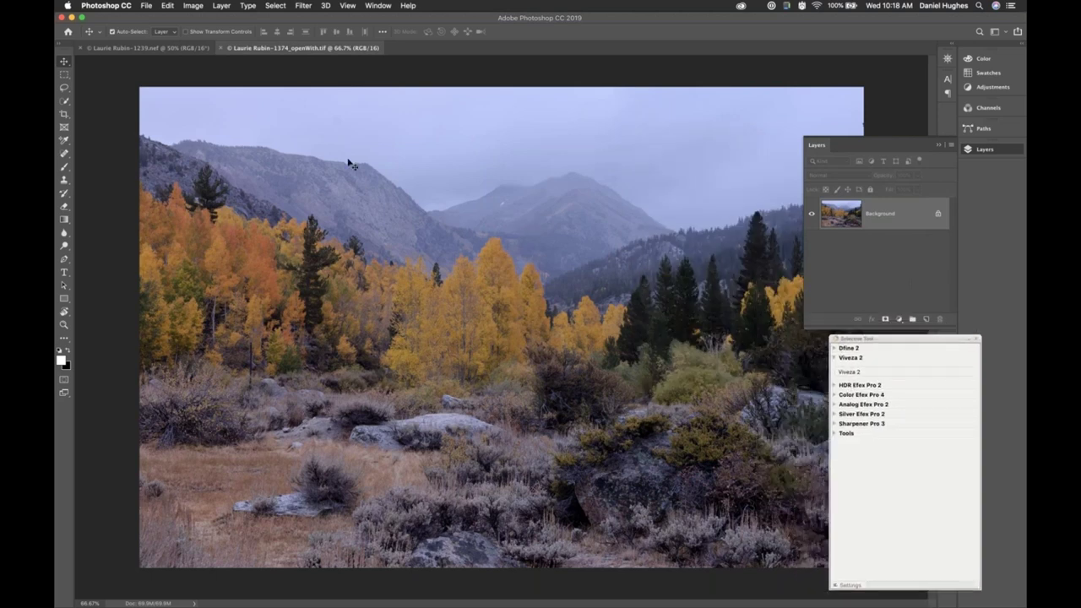
pyautogui.click(302, 6)
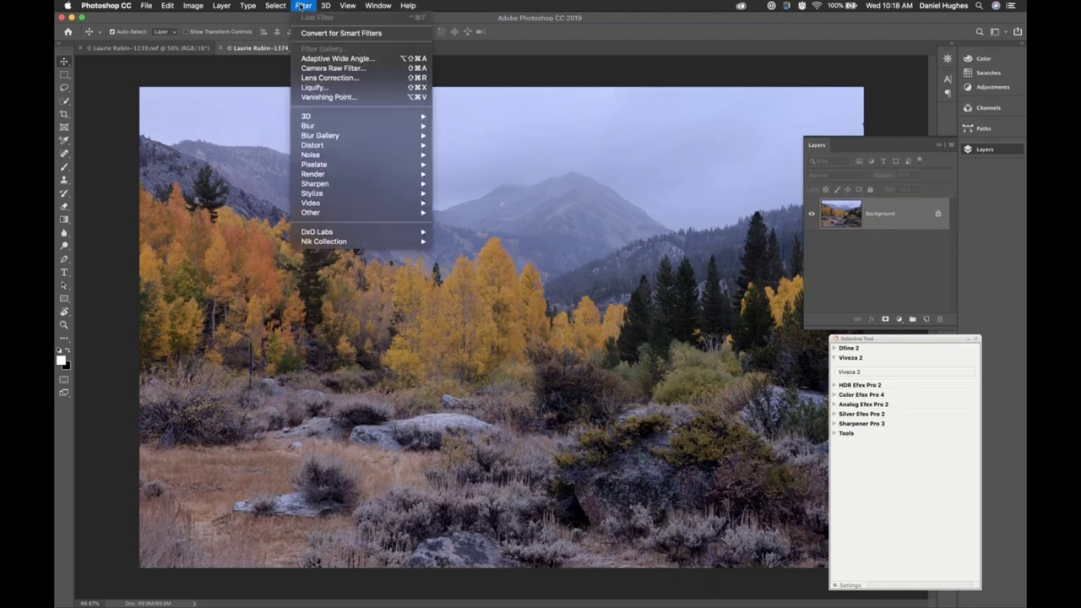
pyautogui.moveTo(328, 243)
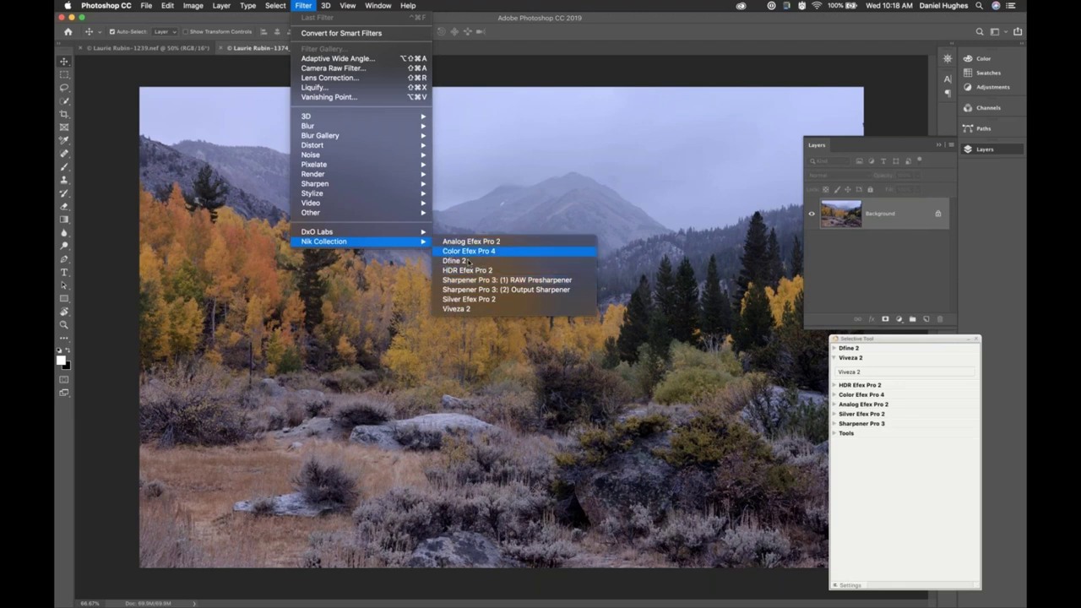
# Step: Bring the Selective Tool palette back over the middle of the photo and check its Dfine 2 presets
pyautogui.click(891, 342)
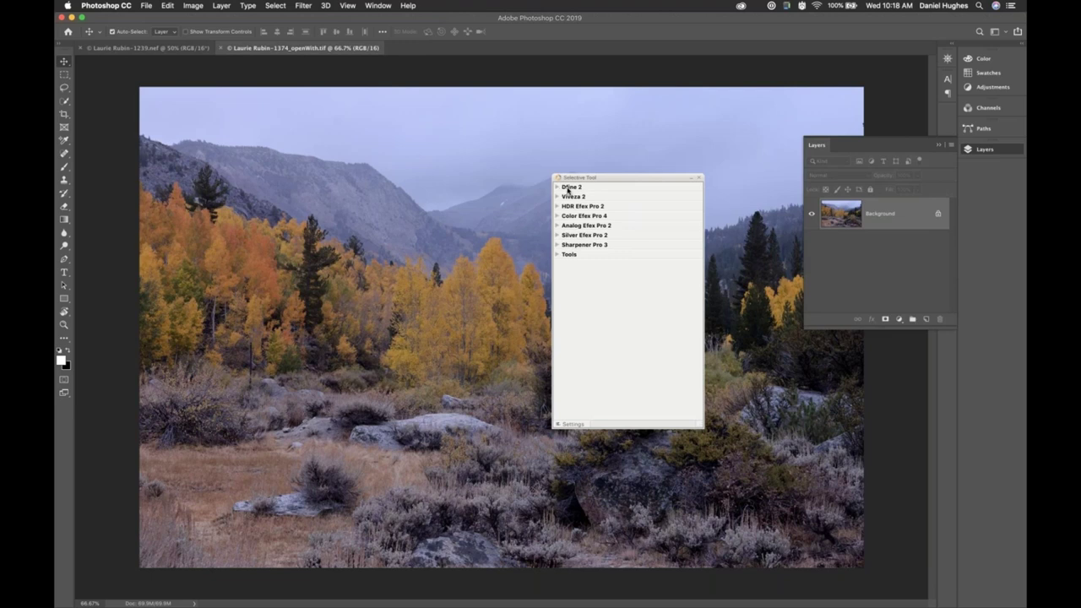
pyautogui.click(569, 186)
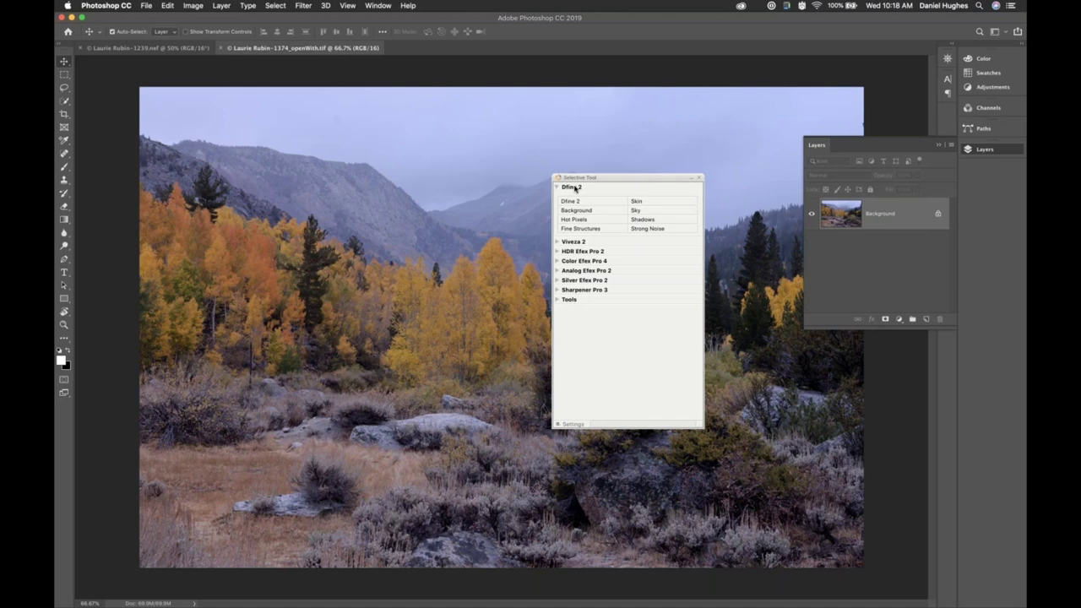
pyautogui.click(575, 188)
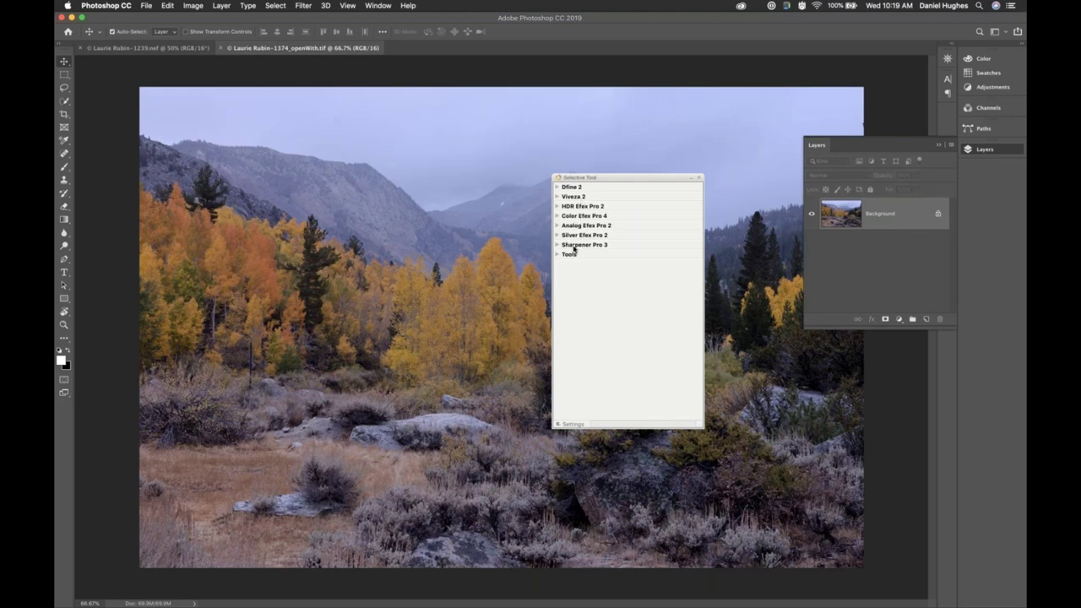
# Step: Park the Selective Tool palette below the Layers panel with Viveza 2 expanded, and launch Viveza 2 on the mountain photo
pyautogui.click(557, 197)
pyautogui.moveTo(578, 177); pyautogui.dragTo(866, 338)
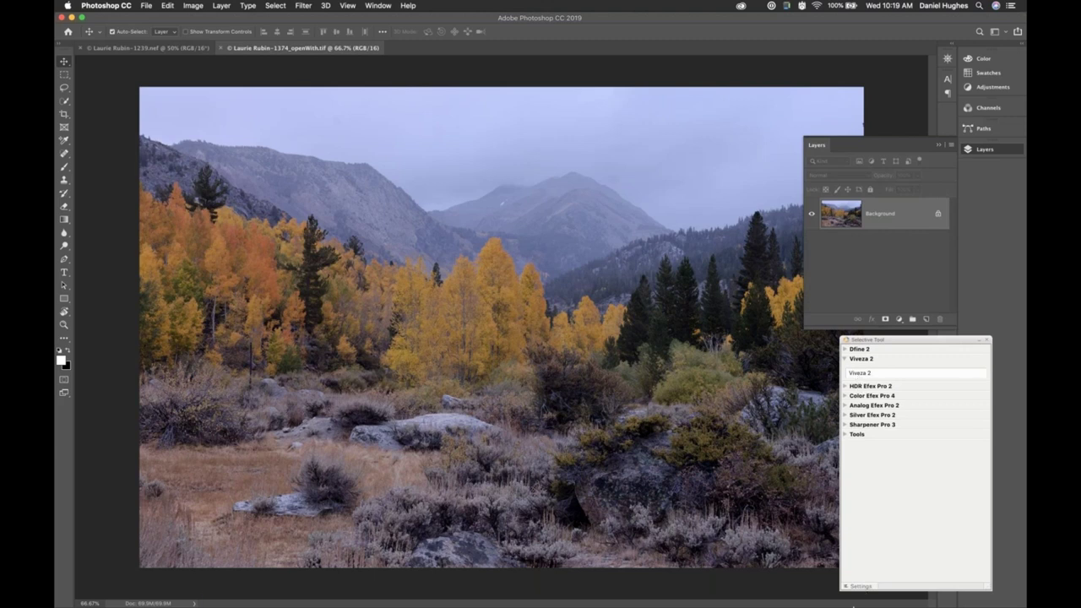
pyautogui.moveTo(833, 598)
pyautogui.click(860, 372)
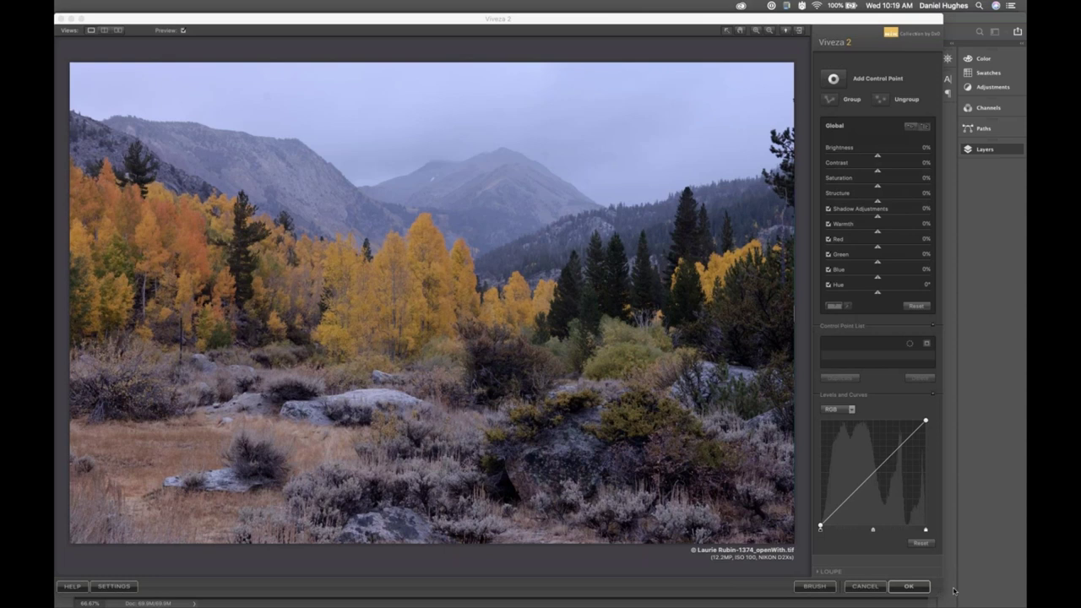
# Step: Shrink the Viveza 2 window and enlarge it again so that it fills the whole screen
pyautogui.moveTo(940, 590); pyautogui.dragTo(749, 547)
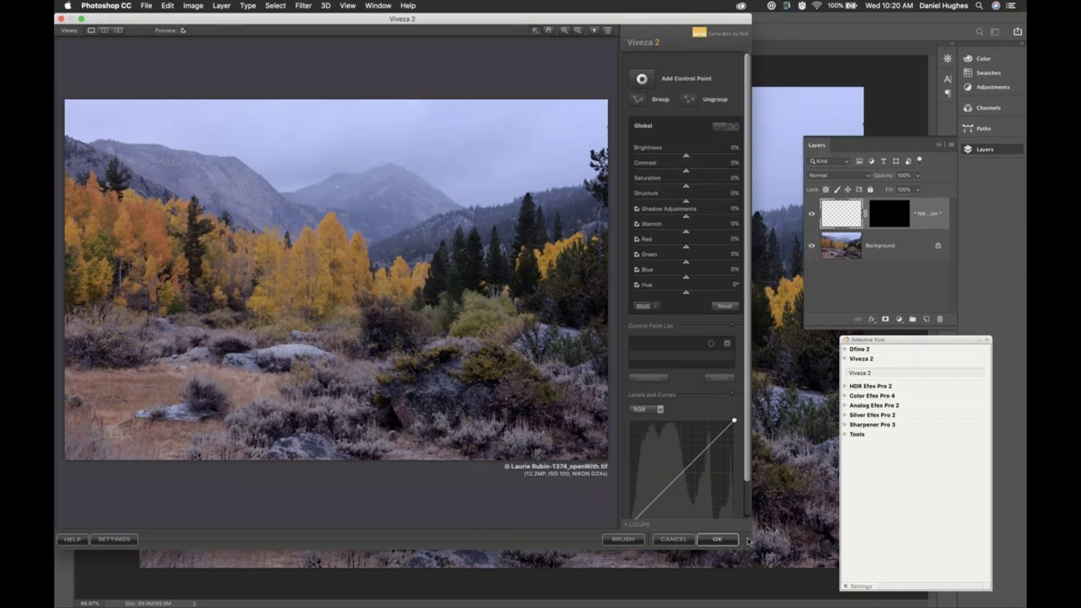
pyautogui.moveTo(748, 542); pyautogui.dragTo(972, 605)
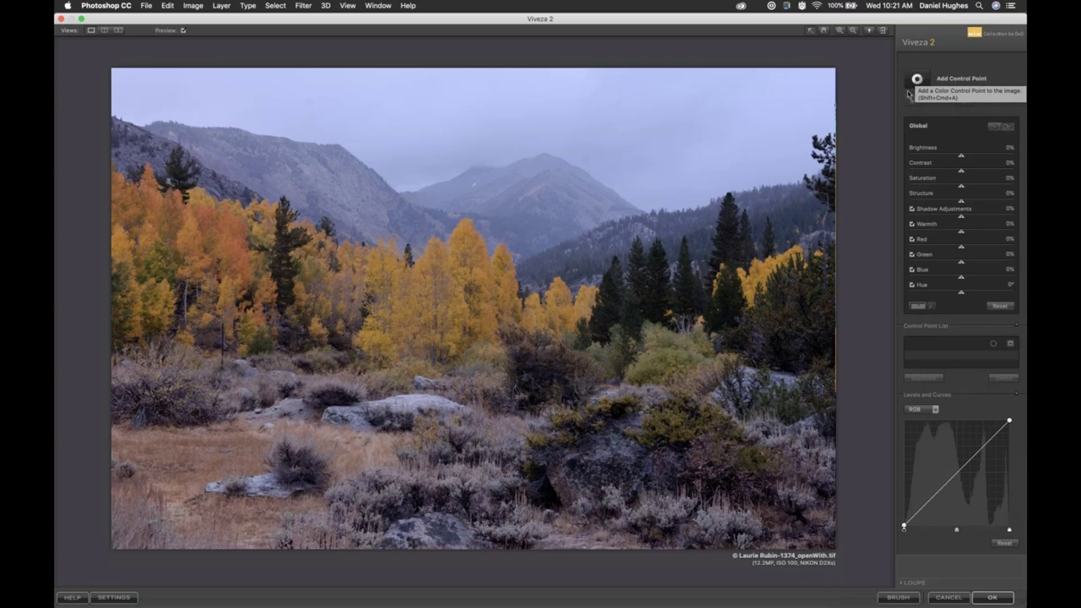
# Step: Try a global Contrast of 91% on the mountain photo and return it to 0%
pyautogui.click(917, 79)
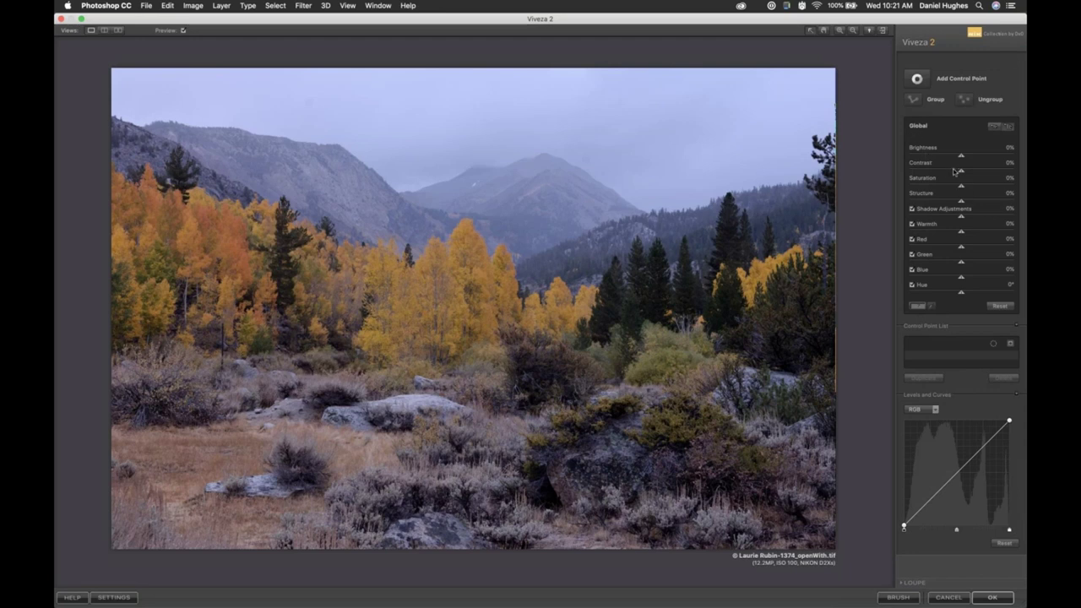
pyautogui.moveTo(985, 173); pyautogui.dragTo(1009, 172)
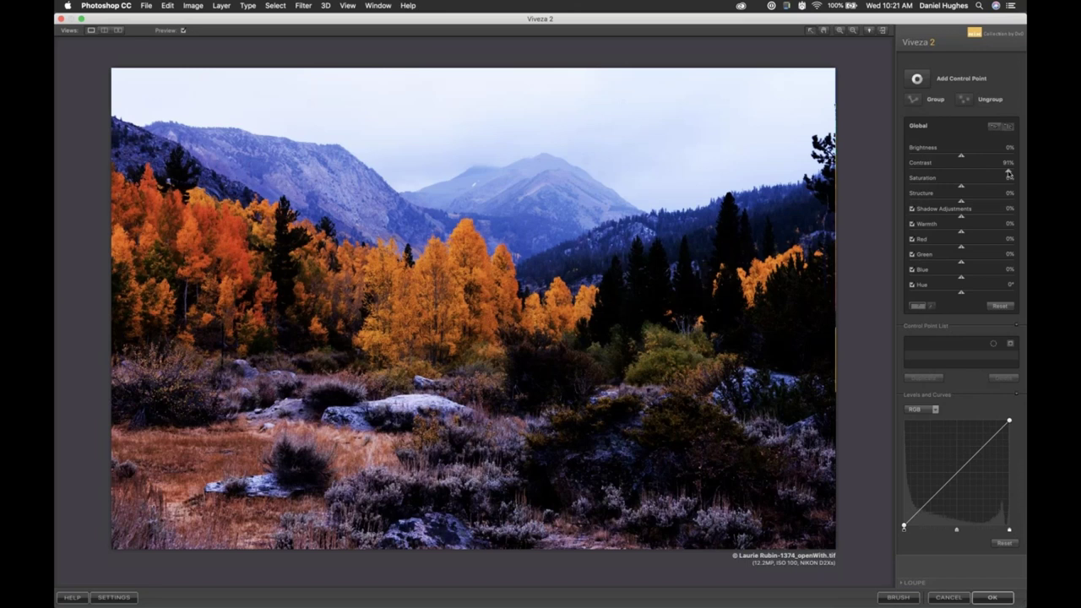
pyautogui.moveTo(1007, 171); pyautogui.dragTo(961, 171)
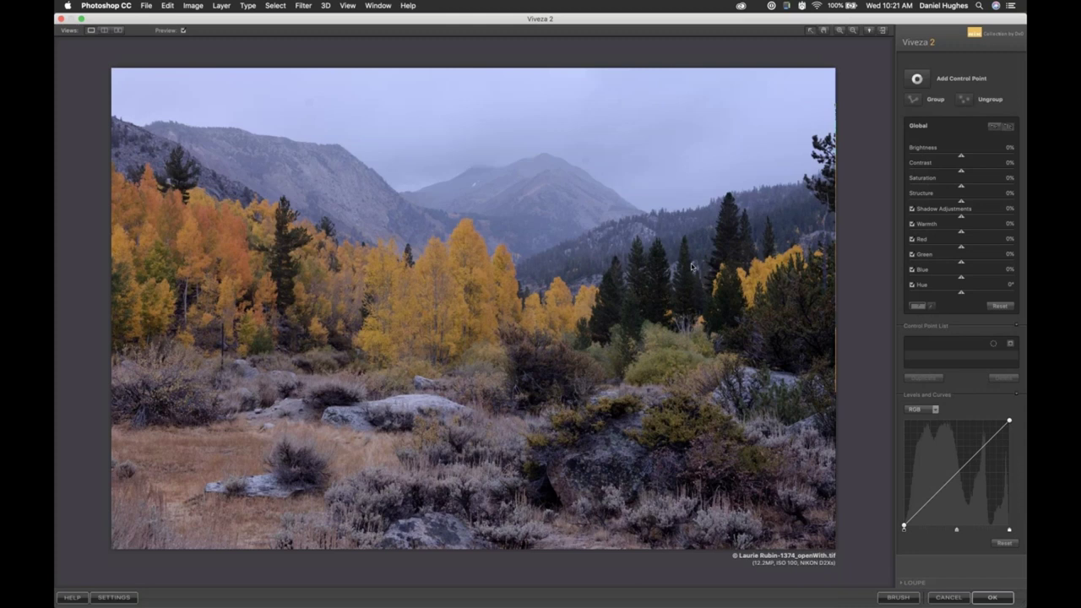
# Step: Set the photo's global Warmth to 16% and its Blue to -13%
pyautogui.click(921, 85)
pyautogui.moveTo(962, 236); pyautogui.dragTo(969, 234)
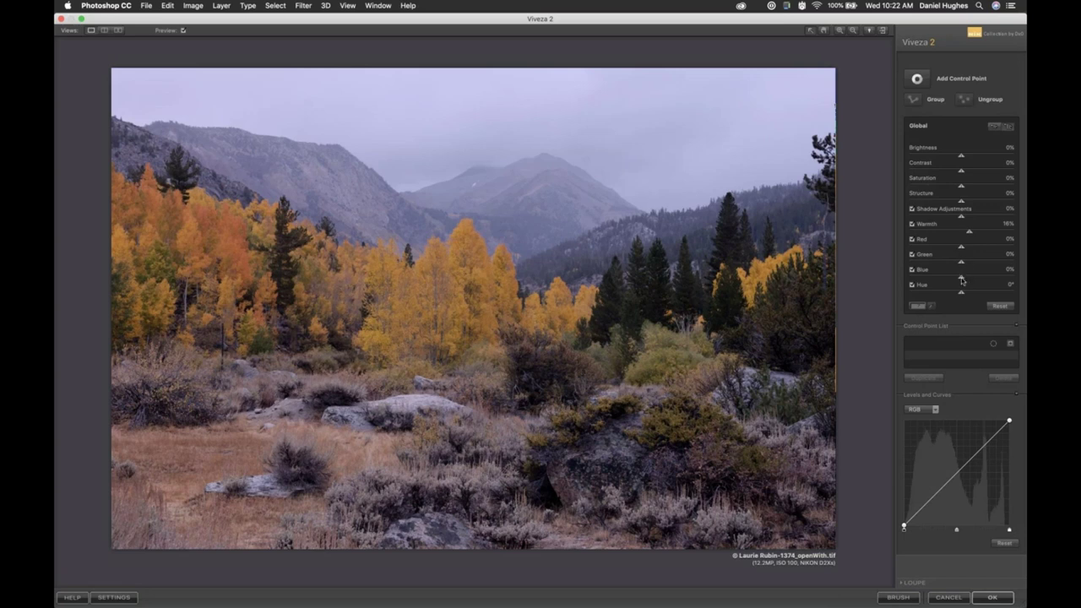
pyautogui.moveTo(961, 280); pyautogui.dragTo(957, 280)
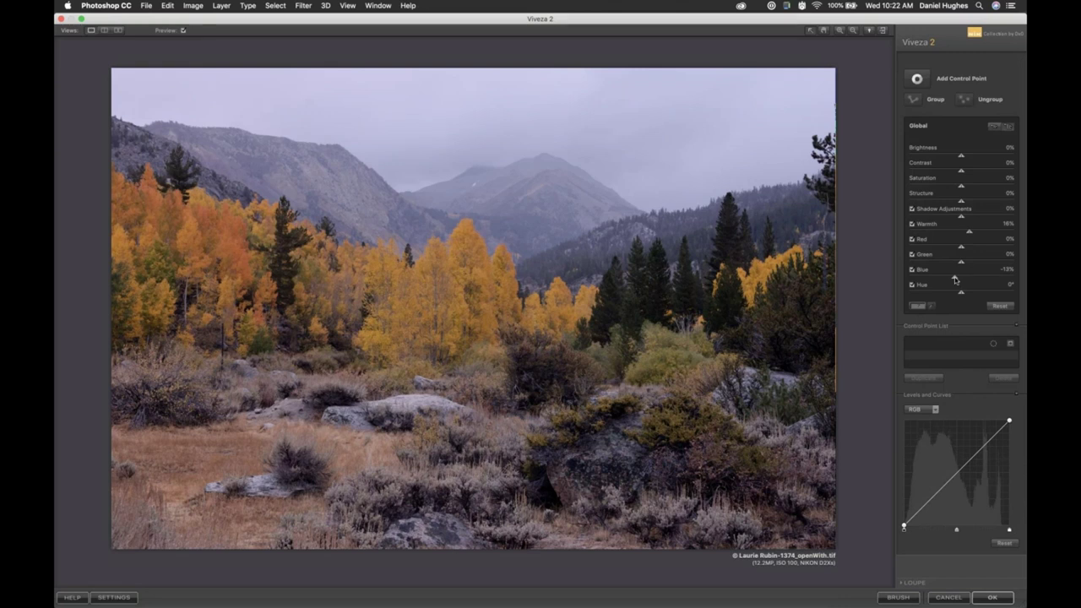
pyautogui.moveTo(955, 281); pyautogui.dragTo(954, 281)
# Step: Add a control point on the dark conifers right of the photo's center and reduce its size to 11%
pyautogui.click(917, 80)
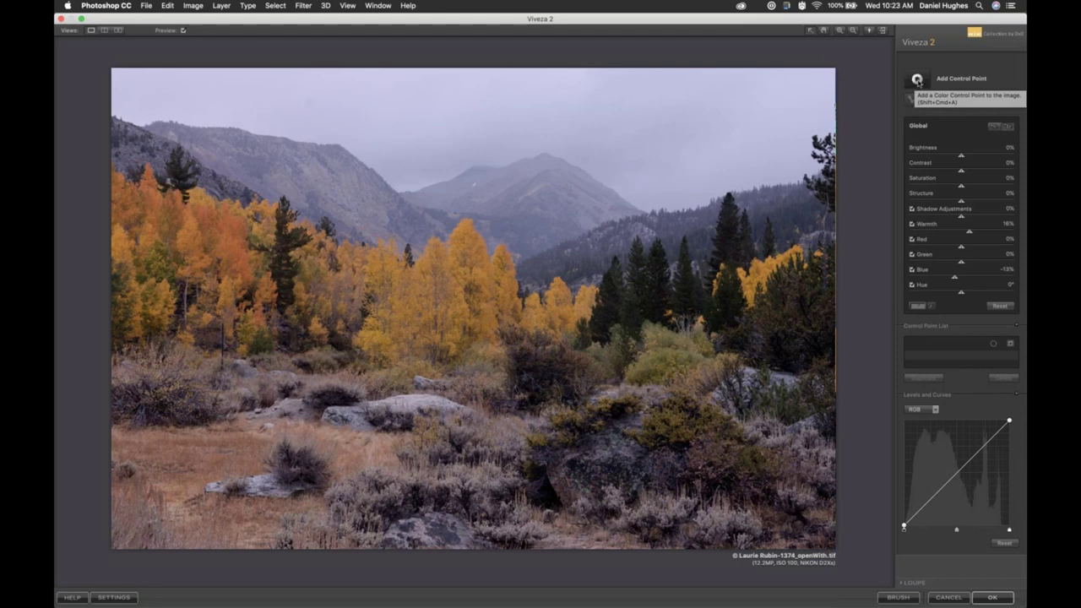
pyautogui.click(918, 80)
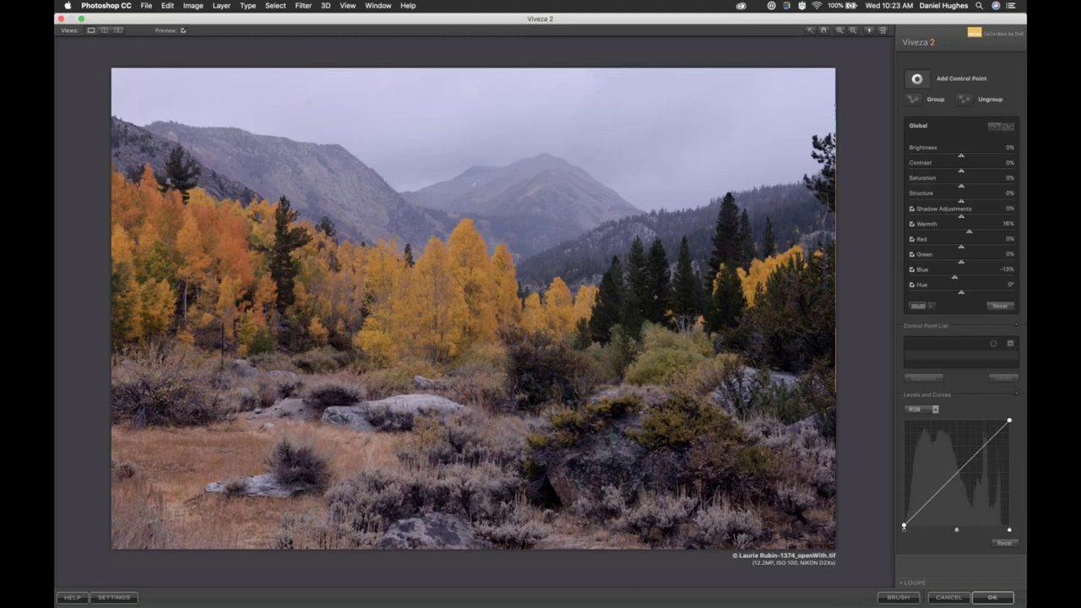
pyautogui.click(657, 295)
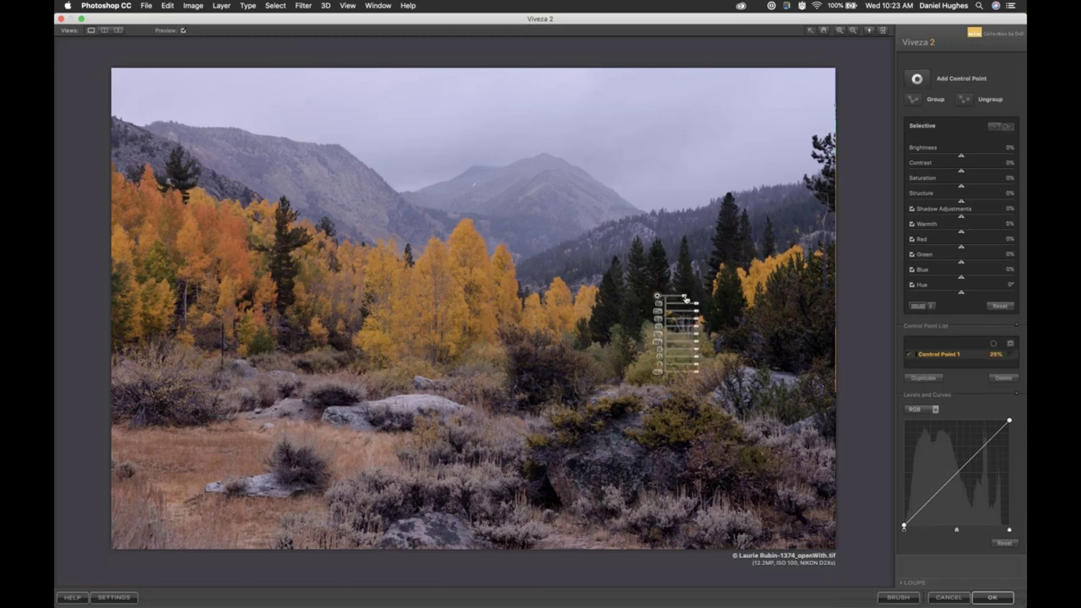
pyautogui.moveTo(684, 298)
pyautogui.mouseDown()
pyautogui.moveTo(669, 297)
pyautogui.moveTo(683, 297)
pyautogui.mouseUp()
pyautogui.moveTo(657, 297)
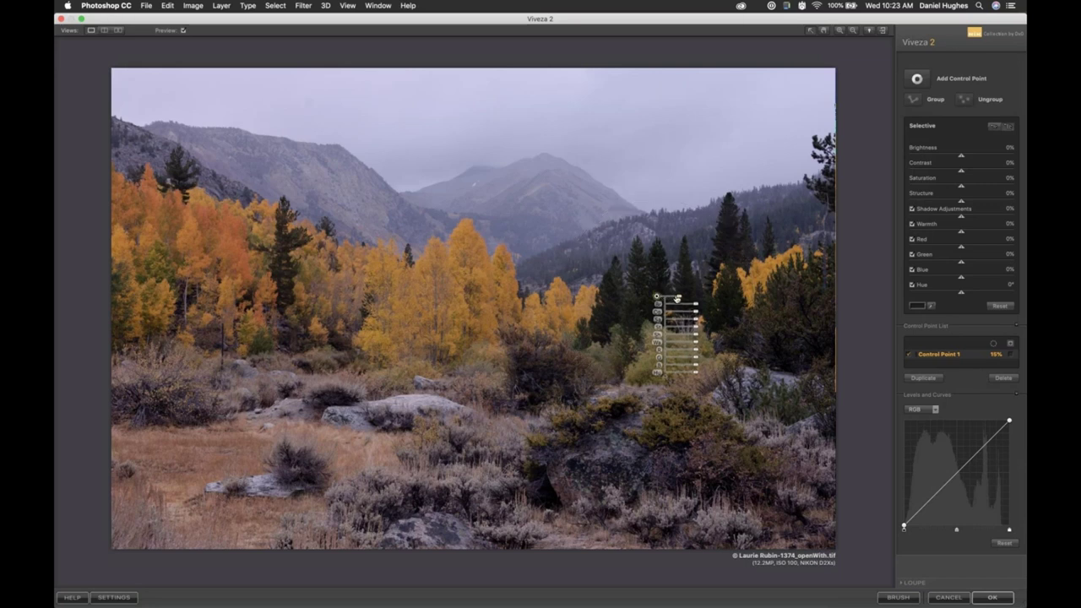
pyautogui.moveTo(679, 298); pyautogui.dragTo(677, 299)
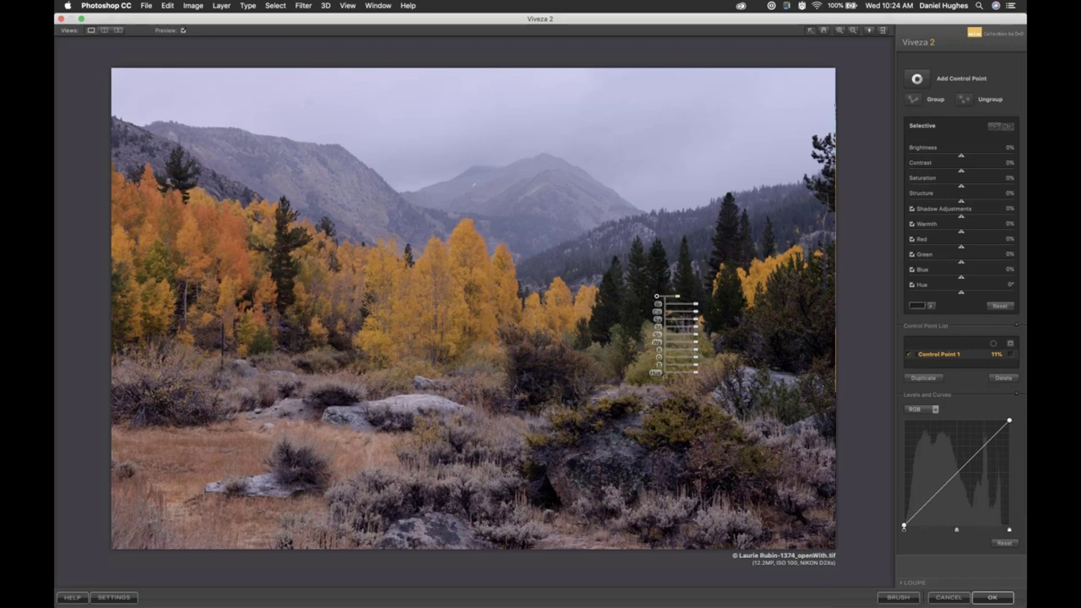
# Step: Compare the control point's short and full sets of adjustment sliders, ending with the full set displayed
pyautogui.click(665, 379)
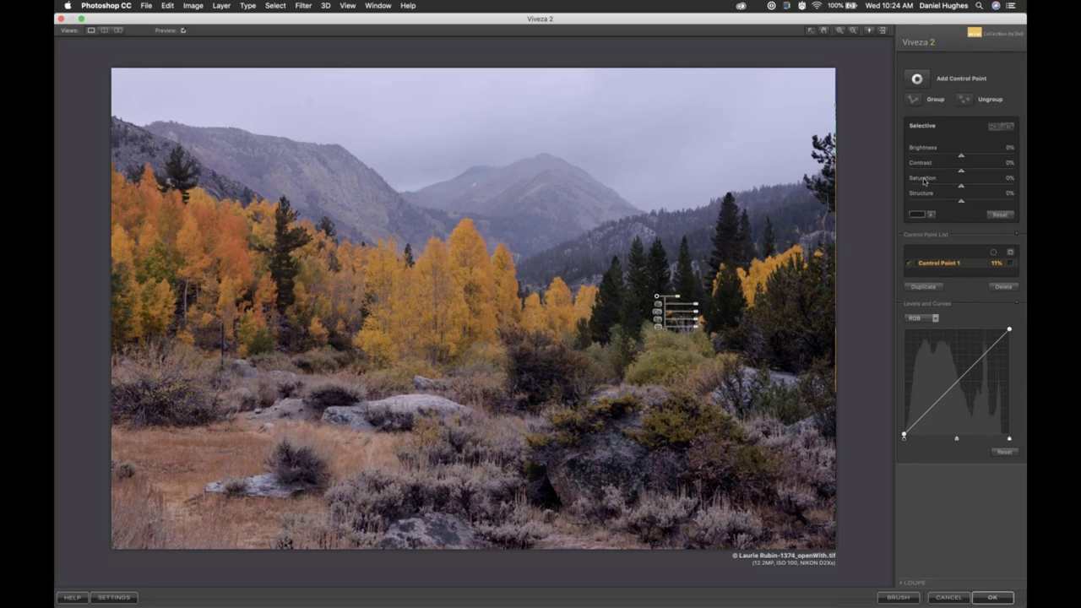
pyautogui.click(1006, 128)
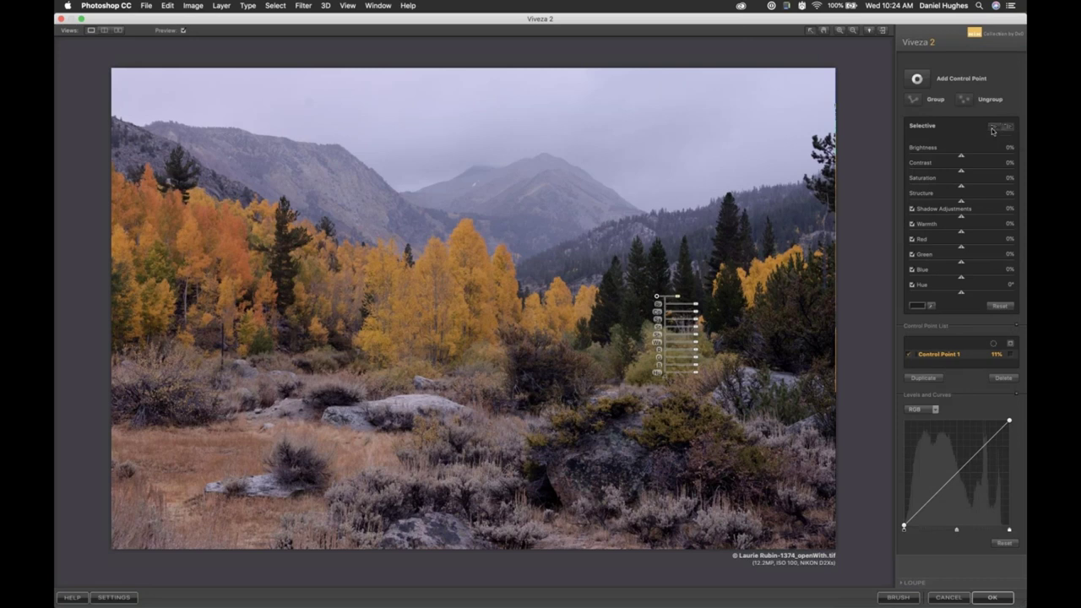
pyautogui.click(993, 128)
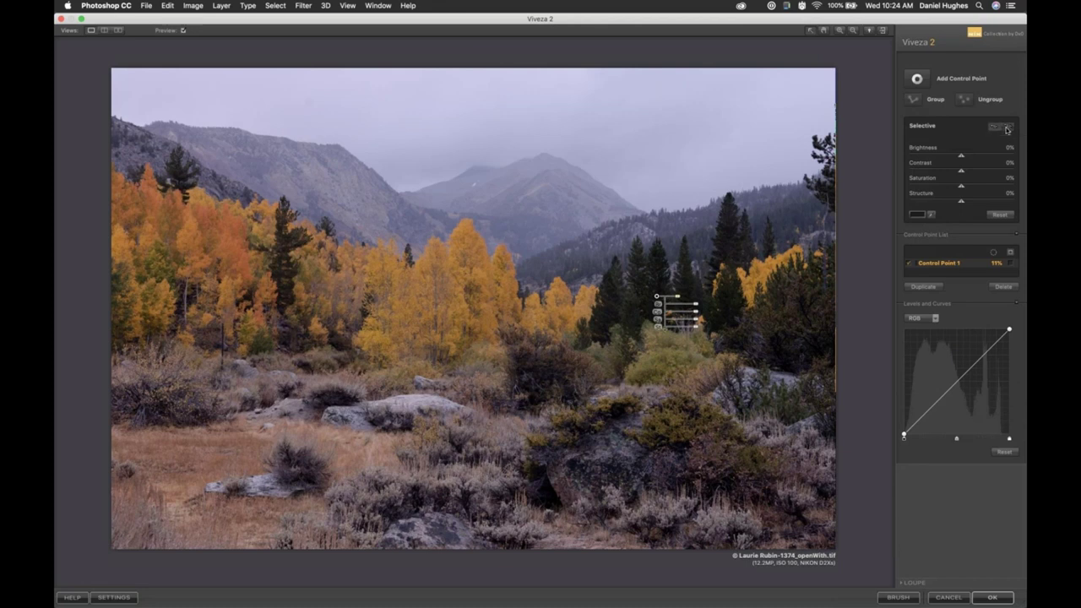
pyautogui.click(1007, 129)
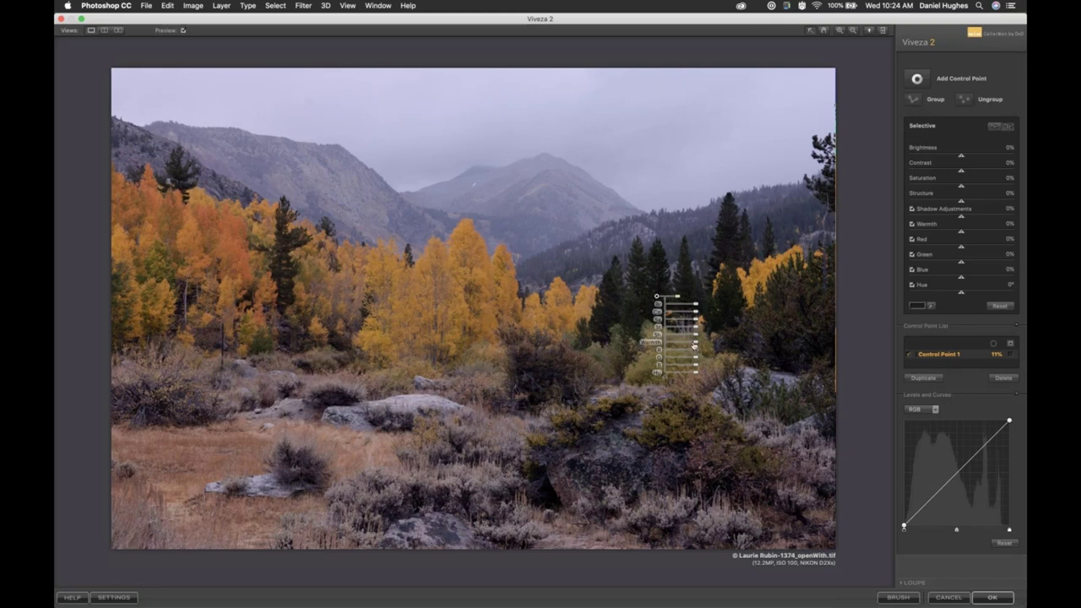
# Step: Set the conifer control point's Green to 29%, Blue to -37% and Shadow Adjustments to 37%
pyautogui.moveTo(697, 338); pyautogui.dragTo(703, 360)
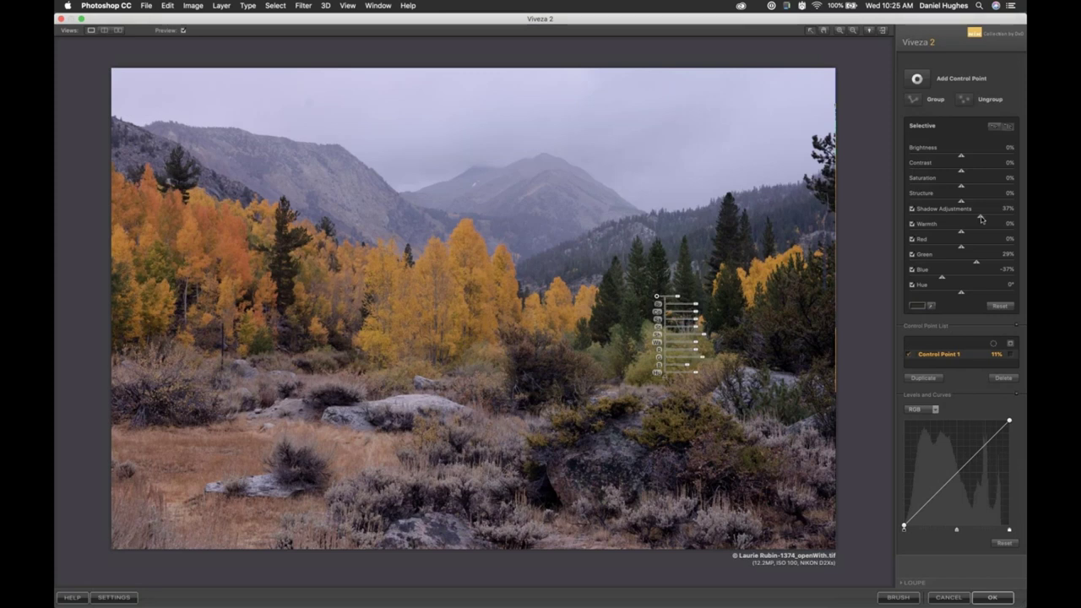
pyautogui.moveTo(981, 219)
pyautogui.mouseDown()
pyautogui.moveTo(994, 220)
pyautogui.moveTo(982, 219)
pyautogui.mouseUp()
# Step: Try Shadow Adjustments of 10% and 50% on the conifer control point, and settle on 45%
pyautogui.click(998, 213)
pyautogui.write('10')
pyautogui.press('Return')
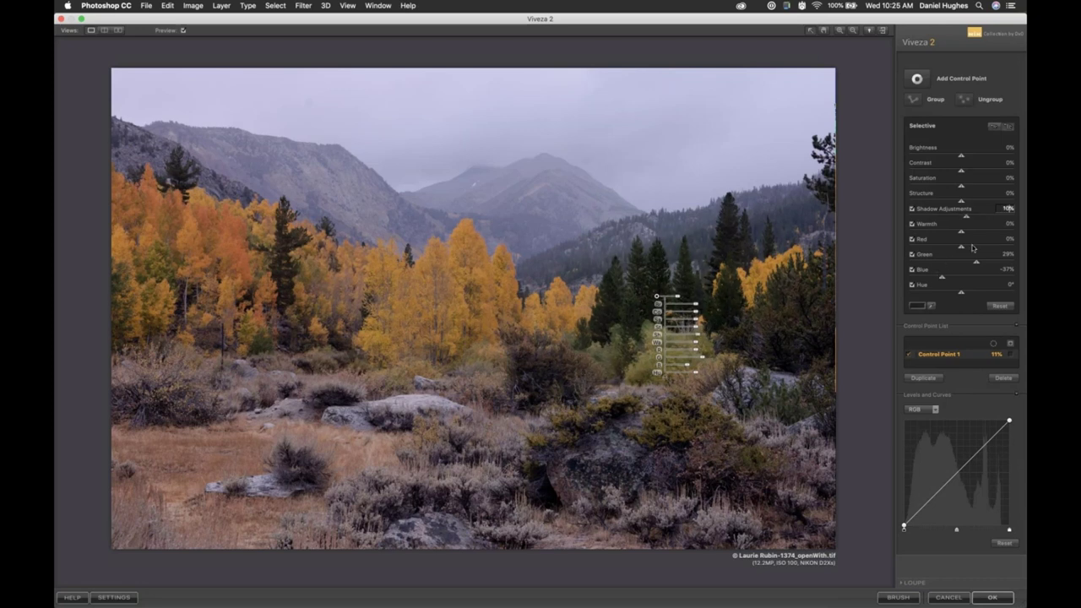
pyautogui.click(1006, 209)
pyautogui.write('50')
pyautogui.press('Return')
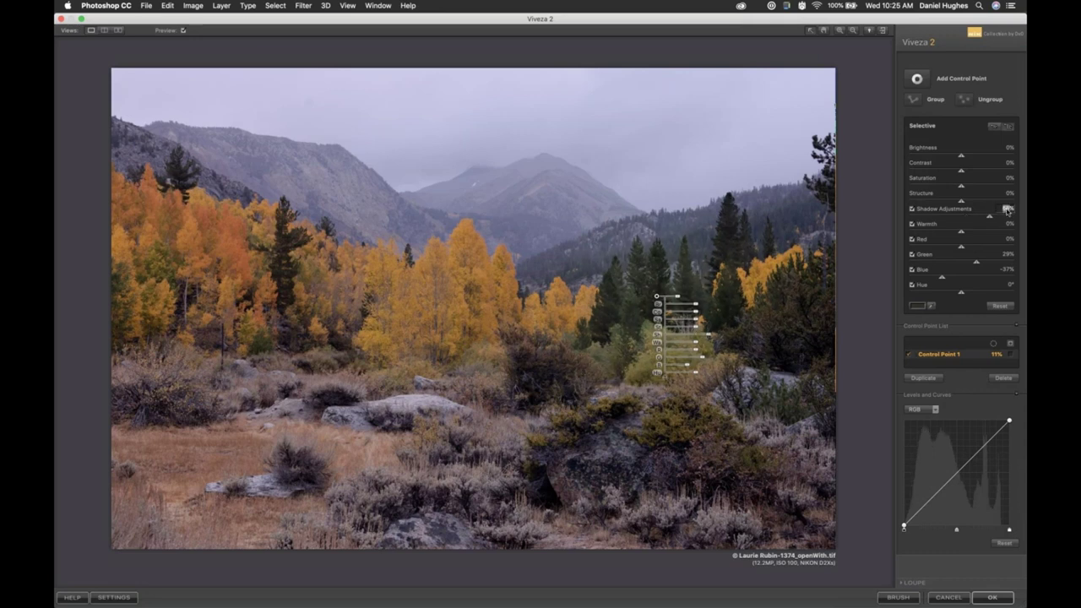
pyautogui.write('40')
pyautogui.press('Return')
# Step: Set the Blue adjustment of the control point on the dark conifers to -56%
pyautogui.moveTo(665, 297)
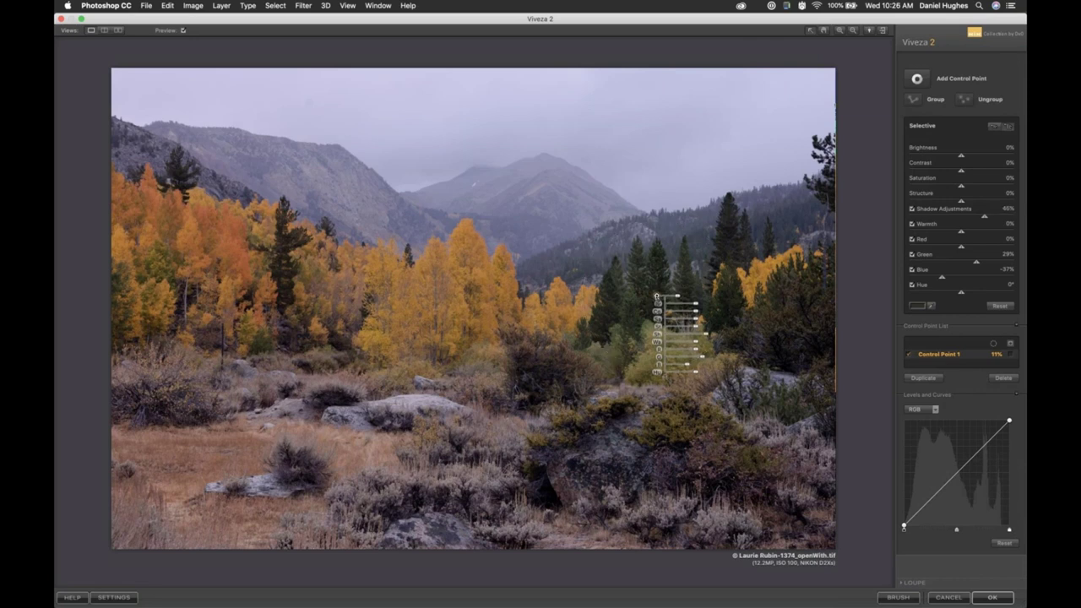
pyautogui.moveTo(685, 365)
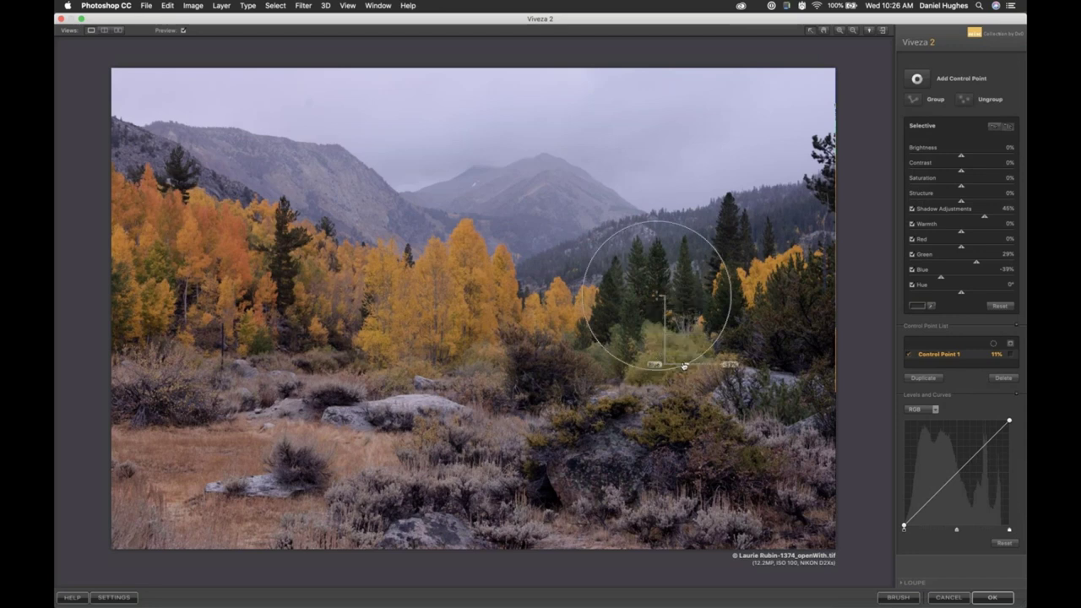
pyautogui.moveTo(684, 366); pyautogui.dragTo(682, 366)
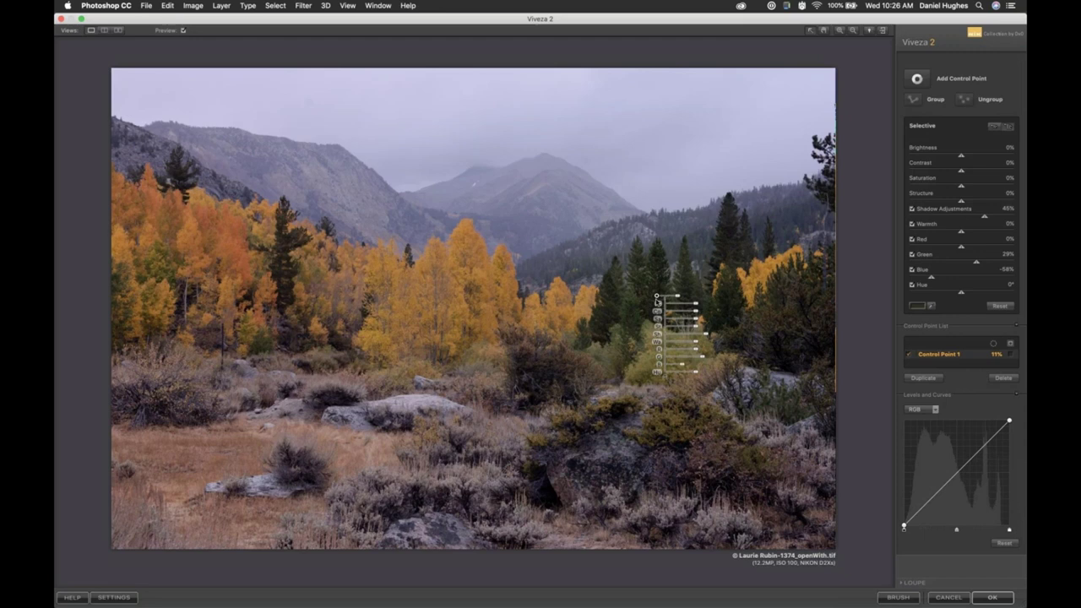
# Step: Duplicate the conifer control point, place the copy on the taller conifers farther right, and reduce its size to 7%
pyautogui.press('super+d')
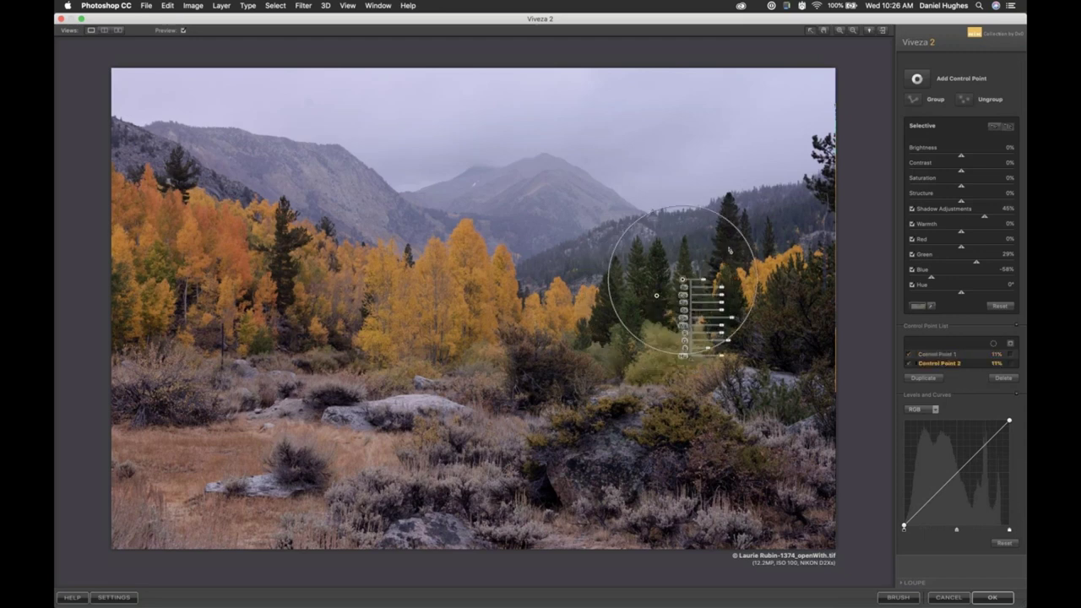
pyautogui.moveTo(682, 280); pyautogui.dragTo(749, 242)
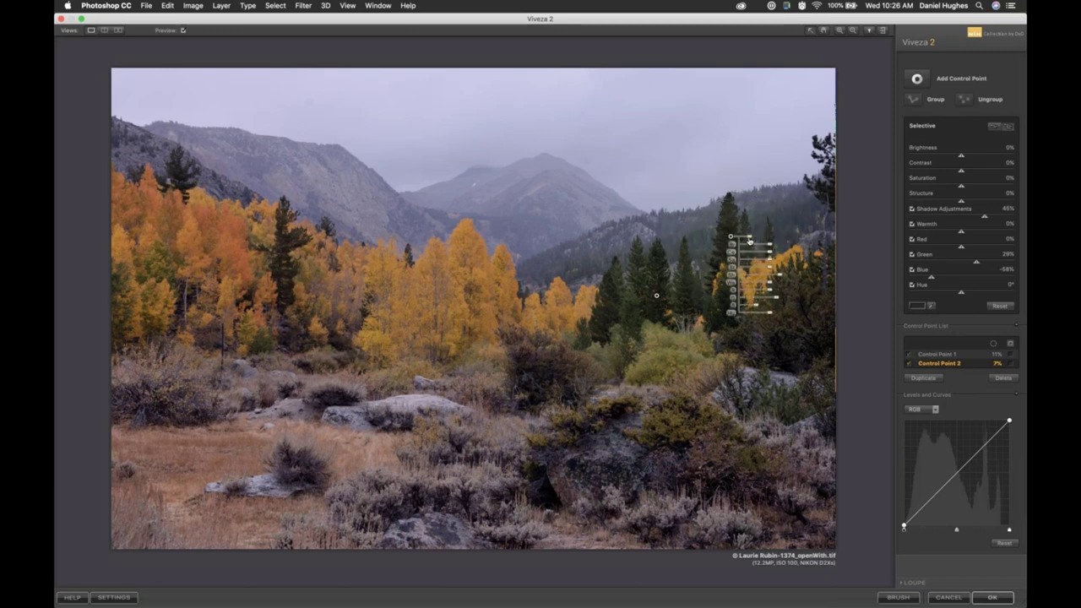
pyautogui.click(749, 242)
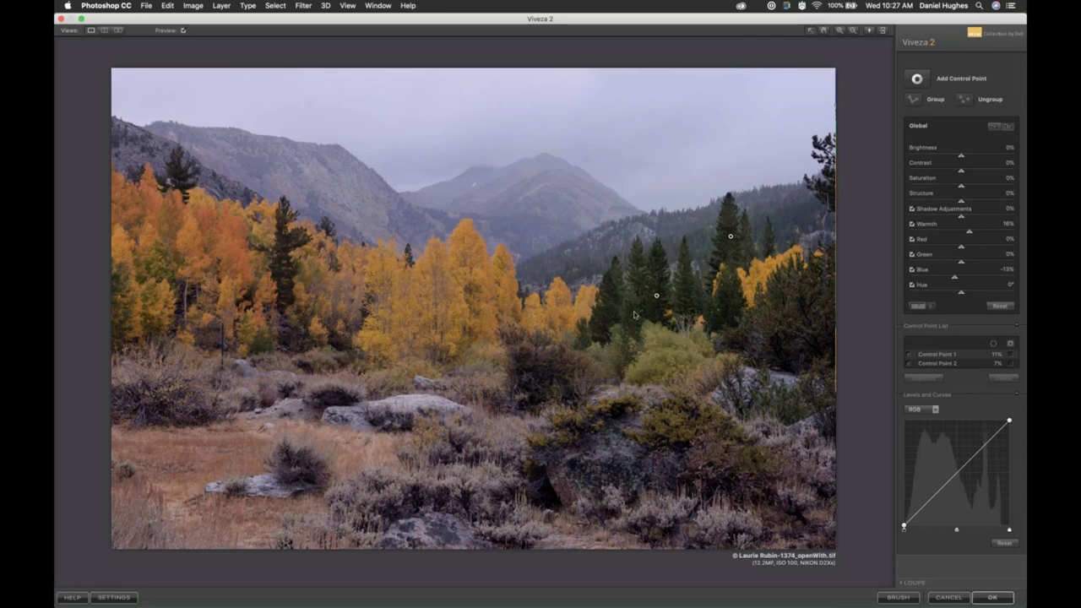
# Step: Add a 10% control point on the yellow trees behind the right-hand conifers, with Red at 18% and Blue at -37%
pyautogui.click(918, 79)
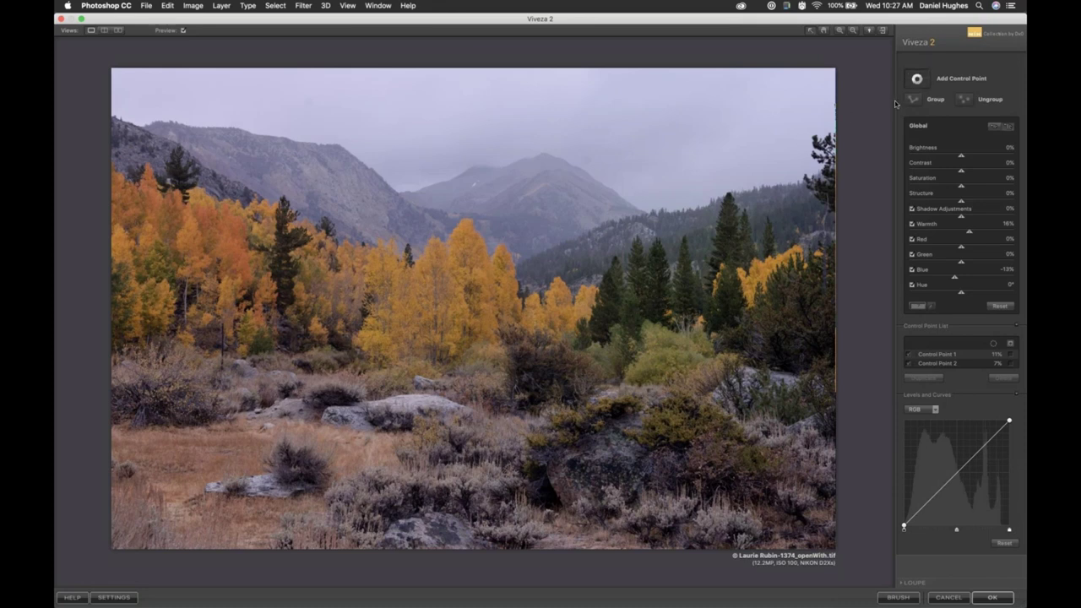
pyautogui.click(741, 276)
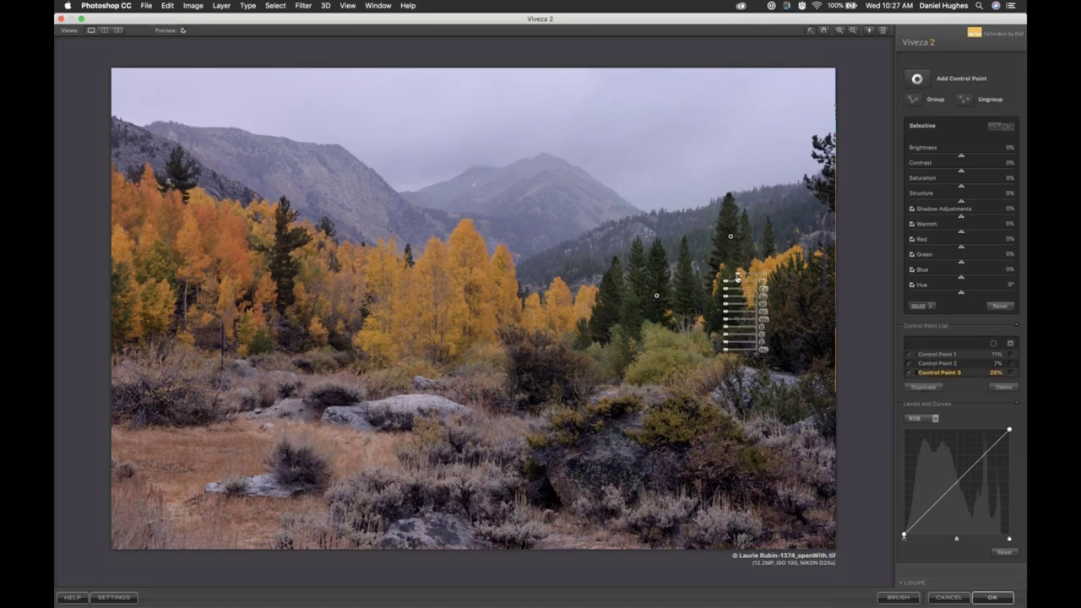
pyautogui.moveTo(743, 276)
pyautogui.mouseDown()
pyautogui.moveTo(728, 276)
pyautogui.moveTo(745, 277)
pyautogui.mouseUp()
pyautogui.moveTo(729, 346); pyautogui.dragTo(723, 329)
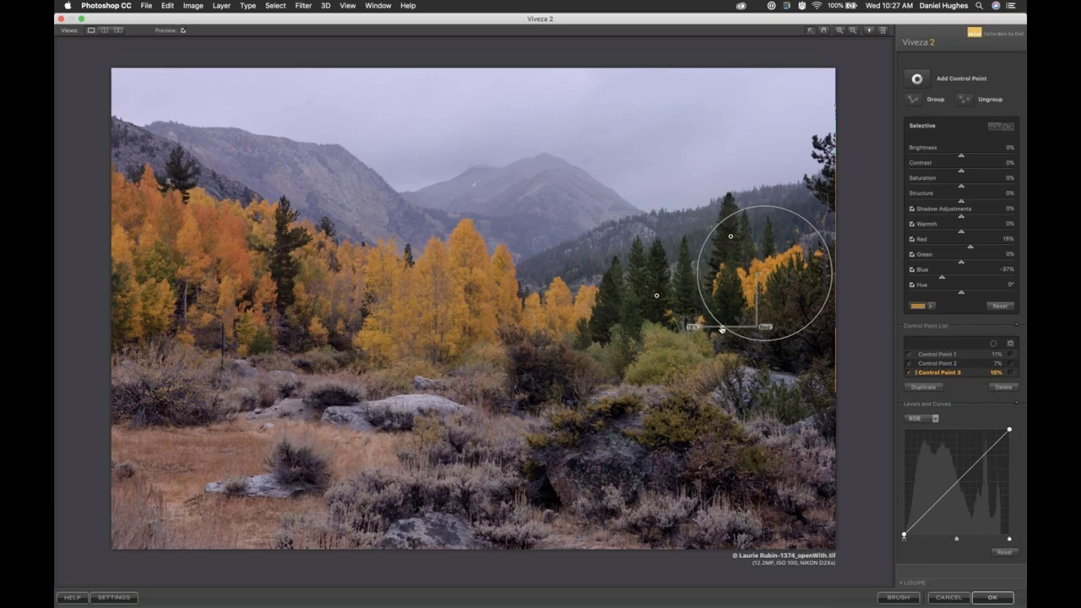
pyautogui.moveTo(734, 331)
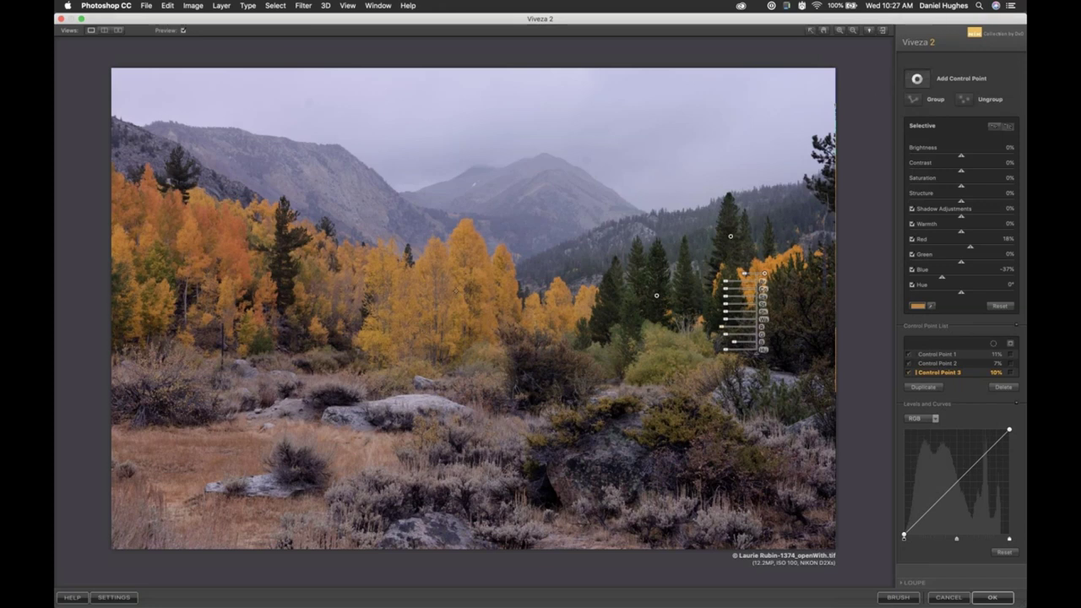
# Step: Add a 19% control point on the golden central aspens, try Blue values of 68% and -52%, and settle on -43%
pyautogui.click(478, 296)
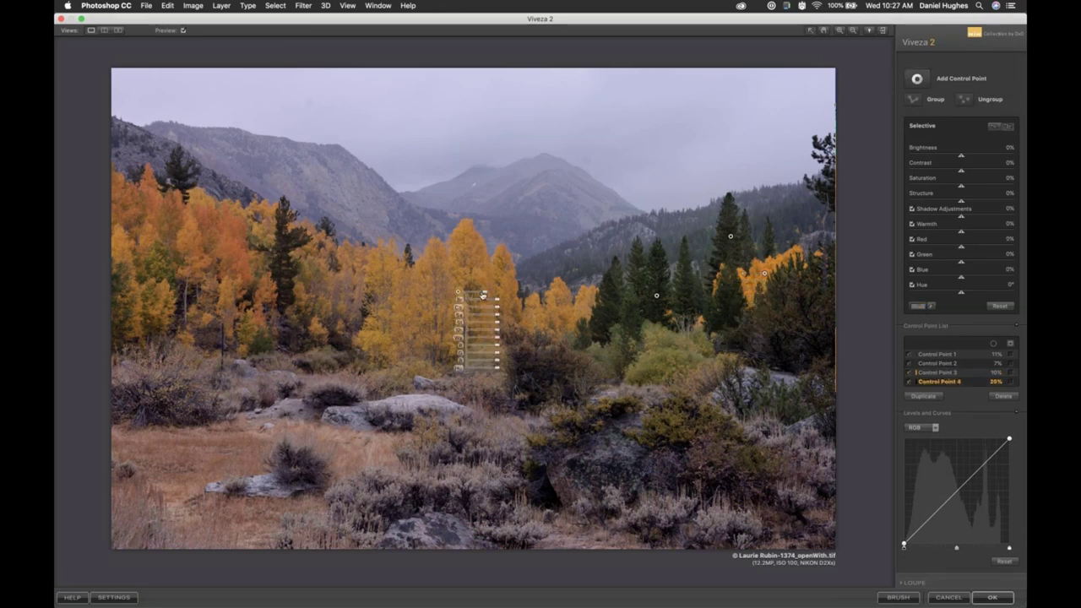
pyautogui.moveTo(478, 296); pyautogui.dragTo(482, 295)
pyautogui.moveTo(498, 364); pyautogui.dragTo(514, 363)
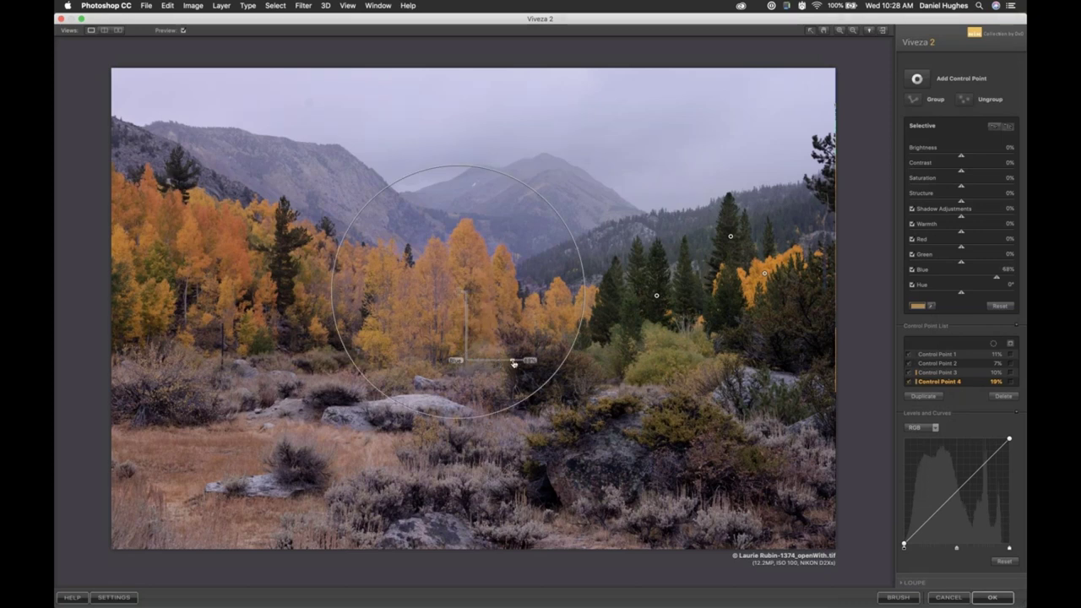
pyautogui.moveTo(514, 363); pyautogui.dragTo(485, 363)
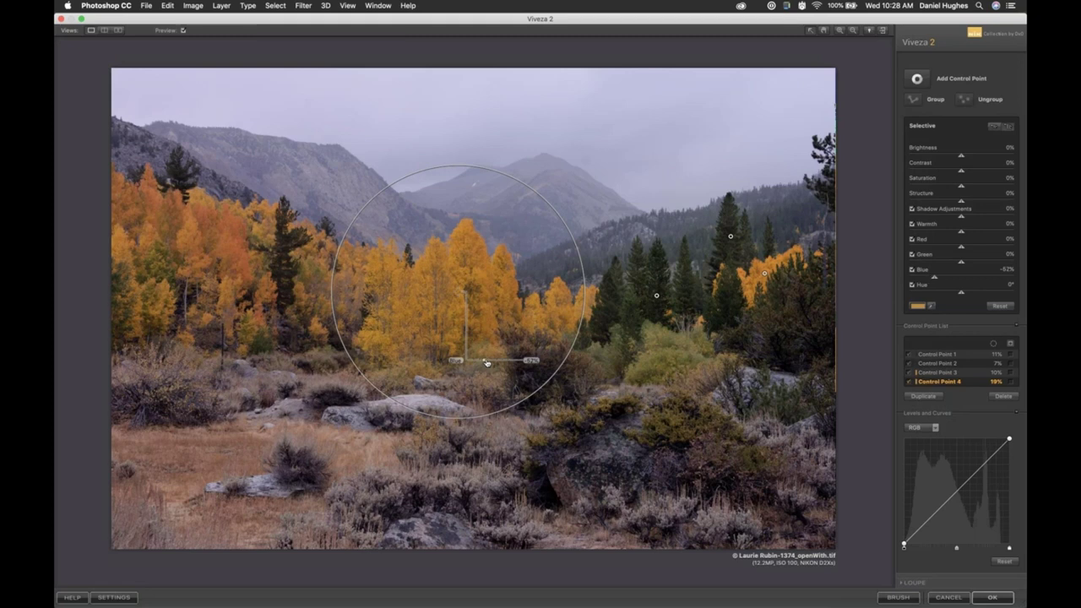
pyautogui.moveTo(485, 363); pyautogui.dragTo(487, 363)
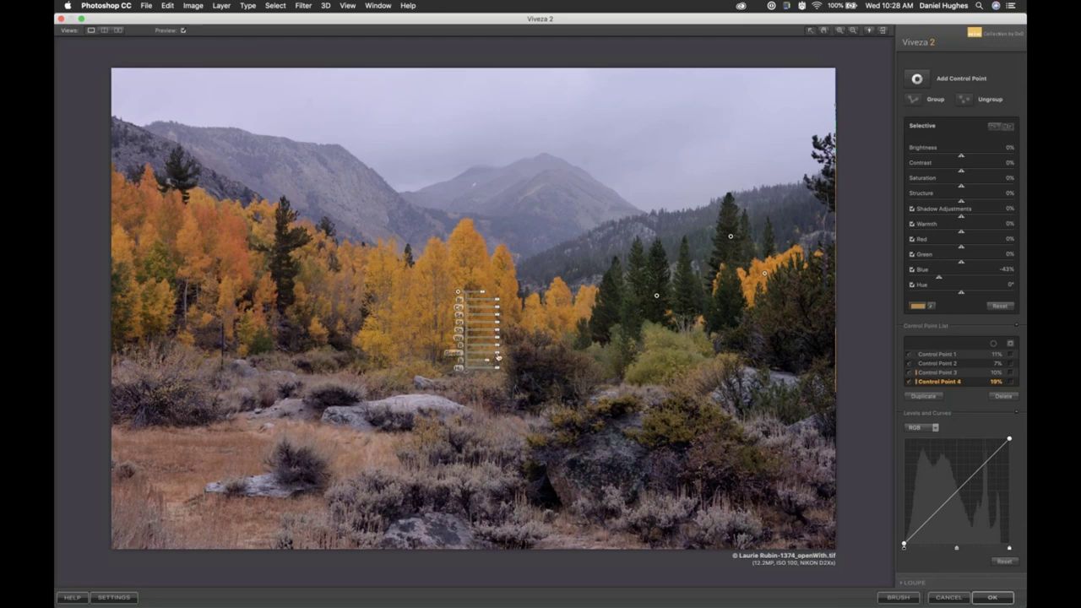
# Step: Set the central aspen control point's Green to -8%, Red to 2% and Warmth to 9%
pyautogui.click(498, 355)
pyautogui.moveTo(498, 356); pyautogui.dragTo(495, 356)
pyautogui.moveTo(498, 348)
pyautogui.mouseDown()
pyautogui.moveTo(484, 347)
pyautogui.moveTo(497, 350)
pyautogui.mouseUp()
pyautogui.moveTo(498, 340)
pyautogui.mouseDown()
pyautogui.moveTo(510, 341)
pyautogui.moveTo(499, 342)
pyautogui.mouseUp()
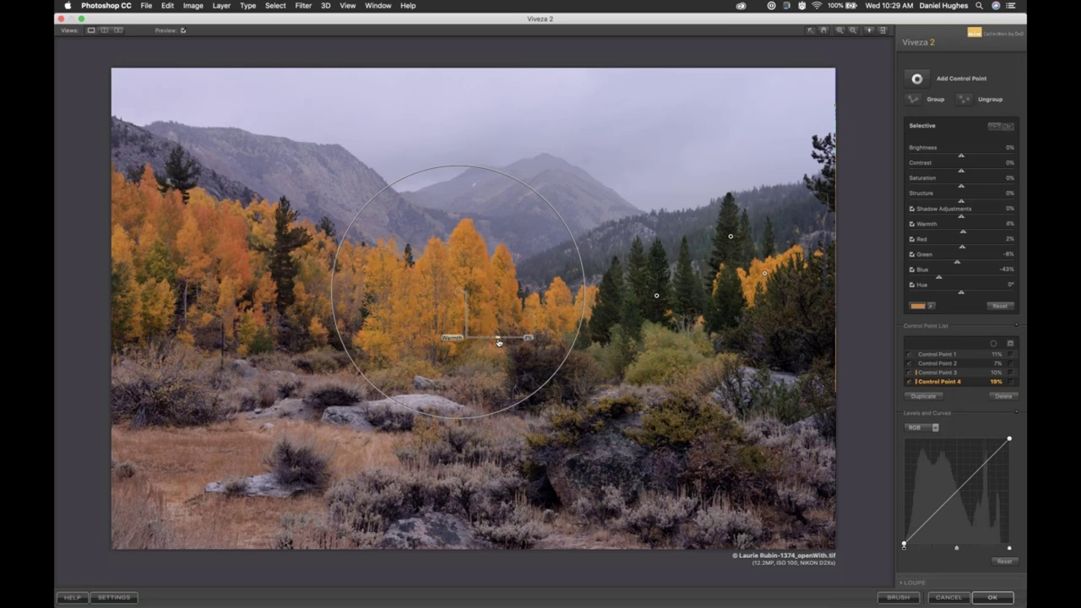
pyautogui.moveTo(501, 342); pyautogui.dragTo(500, 342)
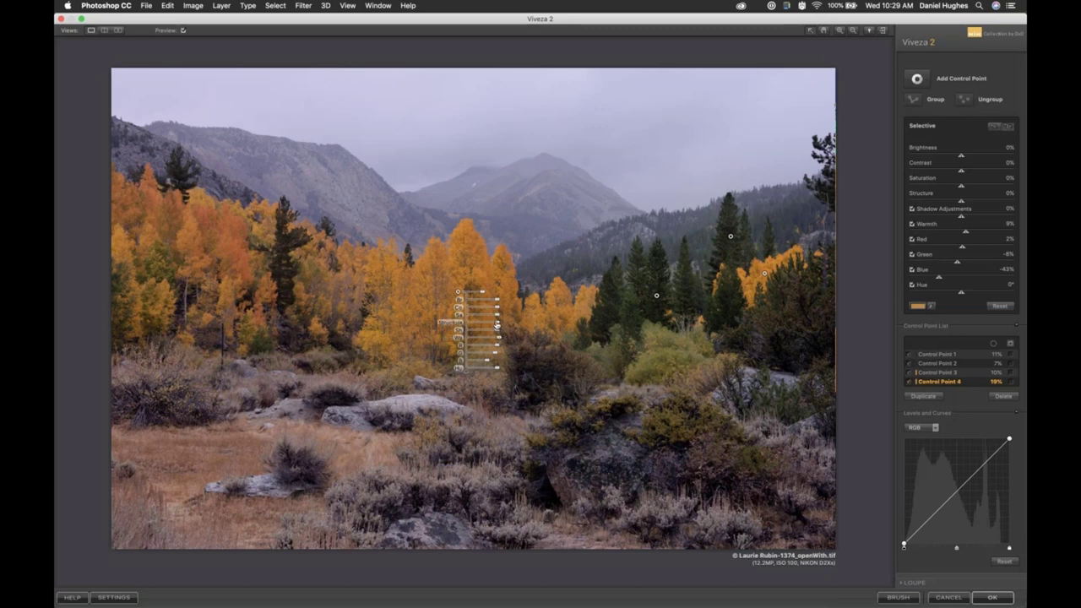
# Step: Slightly raise Structure and Contrast on the central aspen control point, then deselect it
pyautogui.moveTo(500, 325); pyautogui.dragTo(504, 326)
pyautogui.moveTo(498, 308); pyautogui.dragTo(500, 309)
pyautogui.click(438, 256)
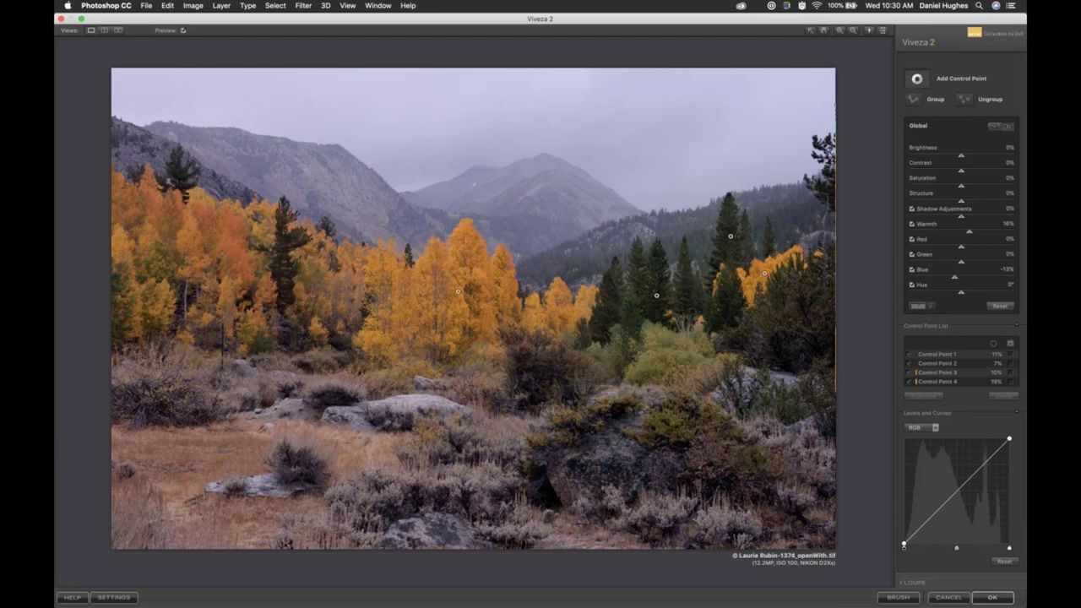
# Step: Add a 17% control point on the orange-red aspens, with Structure at 18%, Red at 18% and Blue at -17%
pyautogui.click(248, 250)
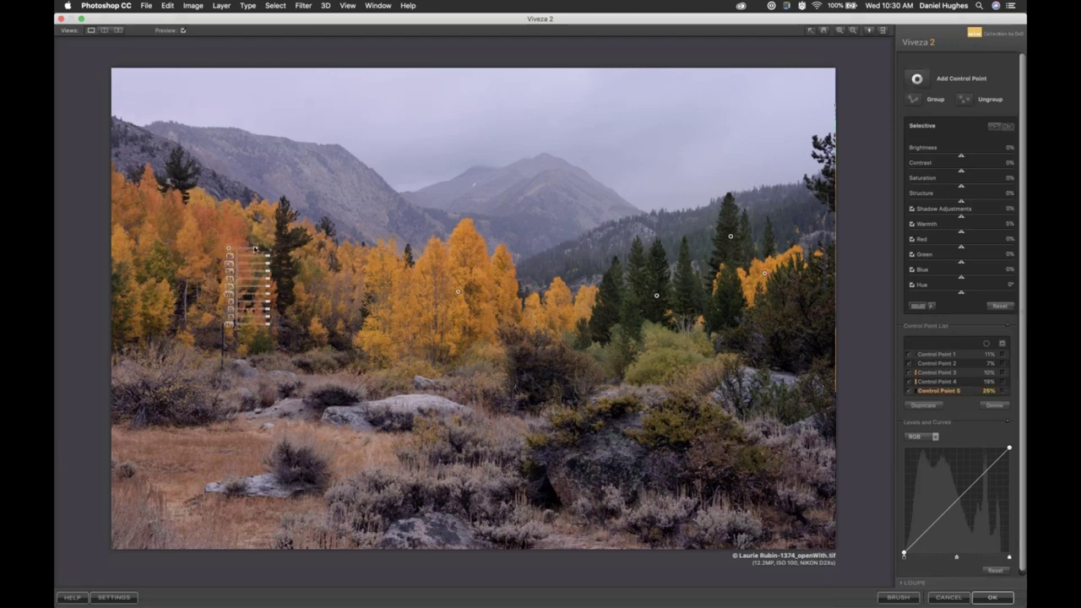
pyautogui.moveTo(249, 250)
pyautogui.mouseDown()
pyautogui.moveTo(270, 245)
pyautogui.moveTo(253, 251)
pyautogui.mouseUp()
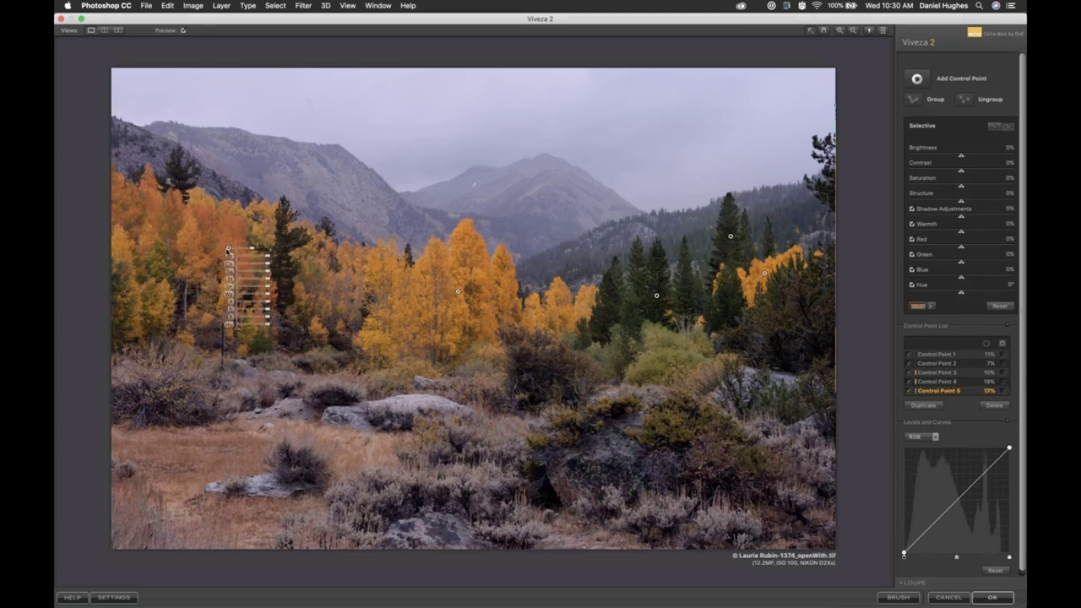
pyautogui.moveTo(230, 250)
pyautogui.moveTo(231, 250); pyautogui.dragTo(235, 251)
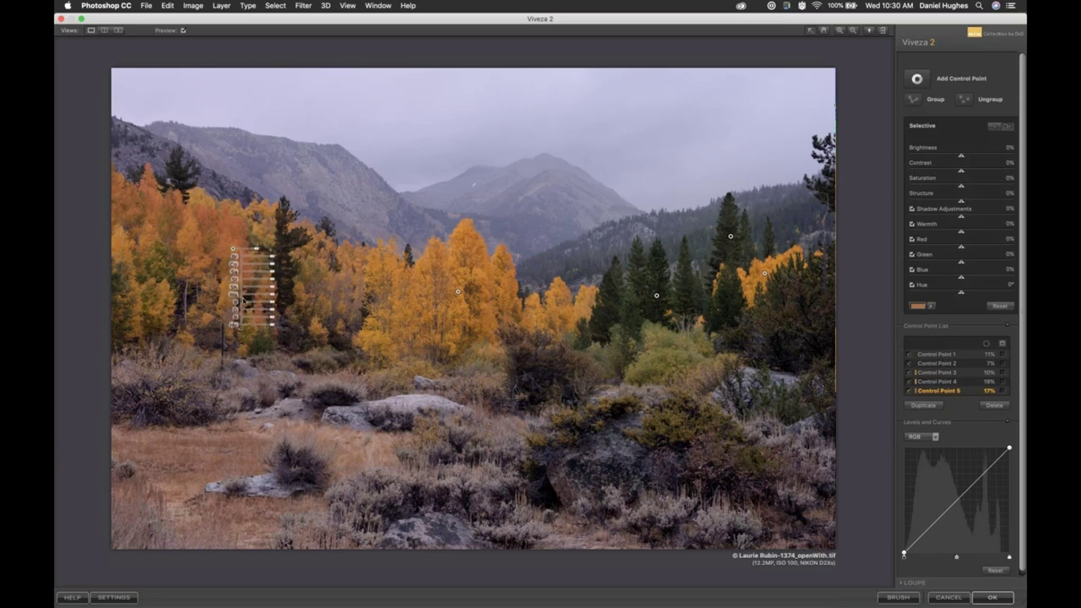
pyautogui.moveTo(274, 306); pyautogui.dragTo(277, 285)
pyautogui.click(219, 258)
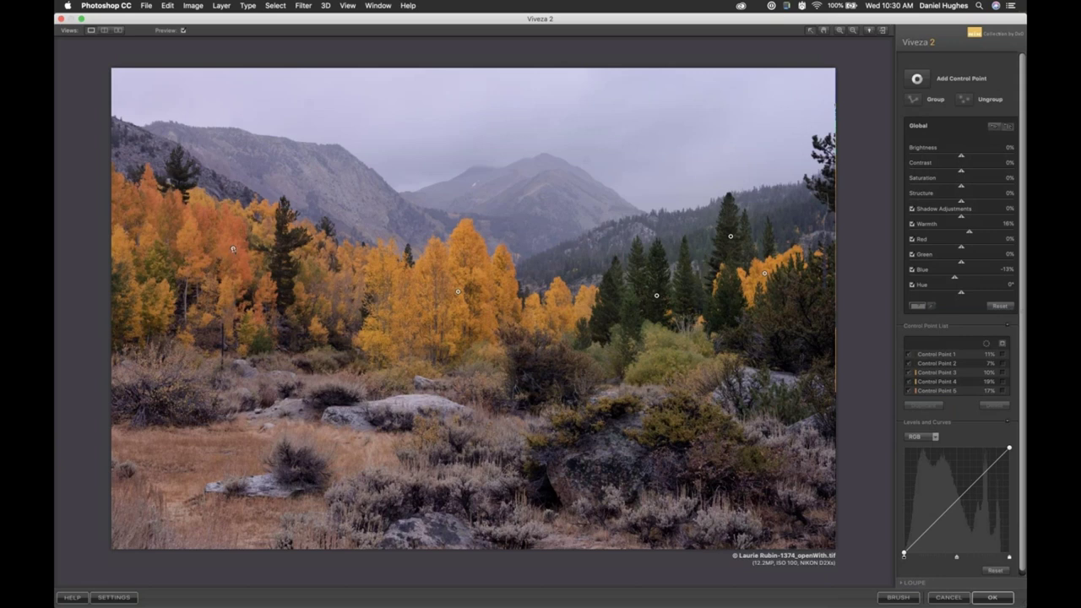
# Step: Try Saturation of 100% on the orange-red aspen control point, and settle on 9%
pyautogui.click(232, 249)
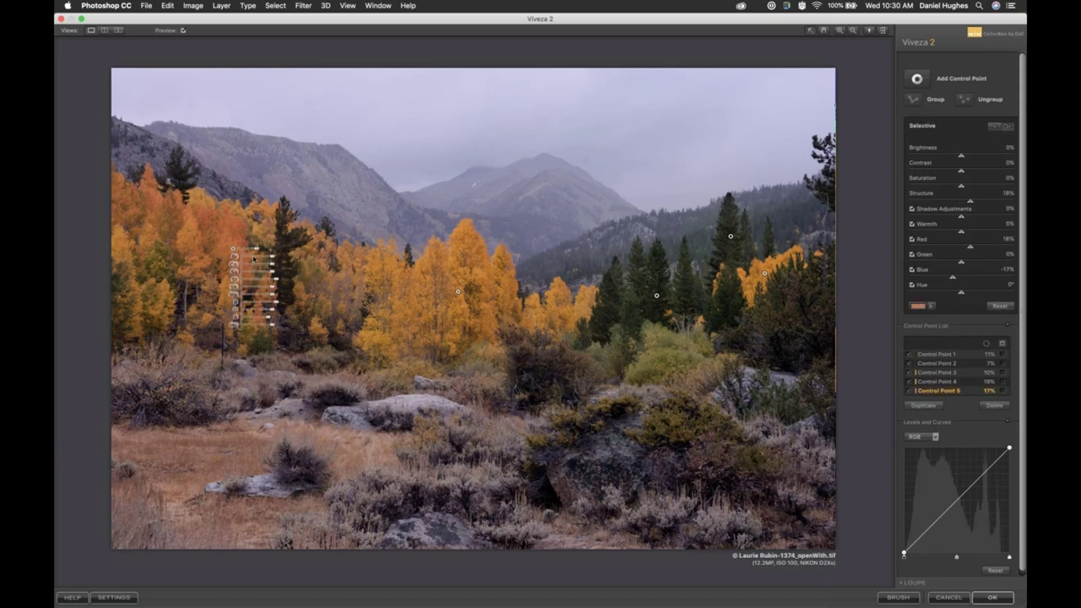
pyautogui.moveTo(271, 272); pyautogui.dragTo(368, 280)
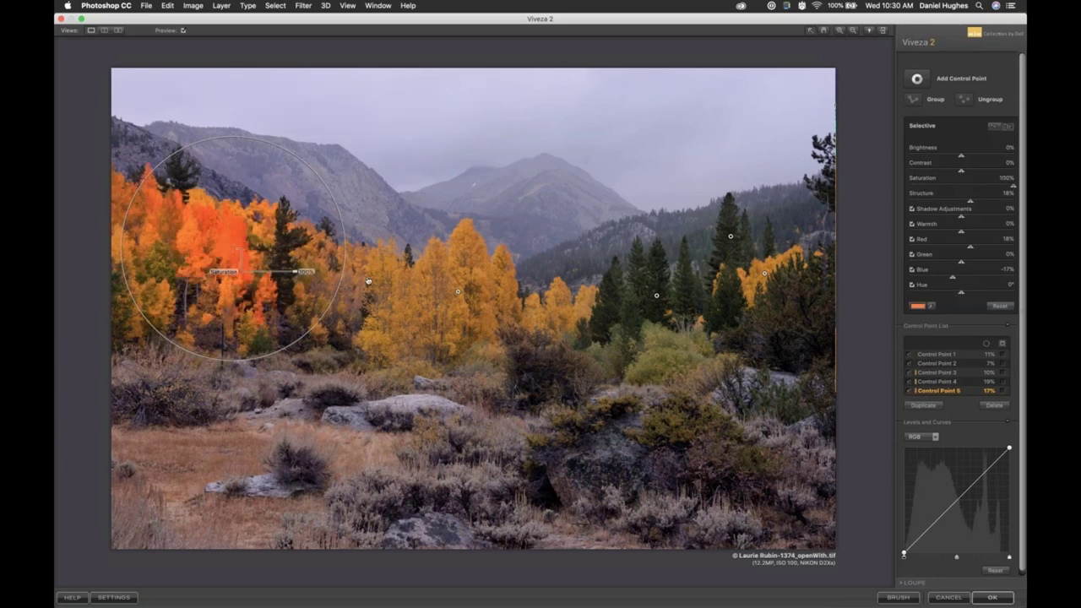
pyautogui.moveTo(368, 281); pyautogui.dragTo(272, 275)
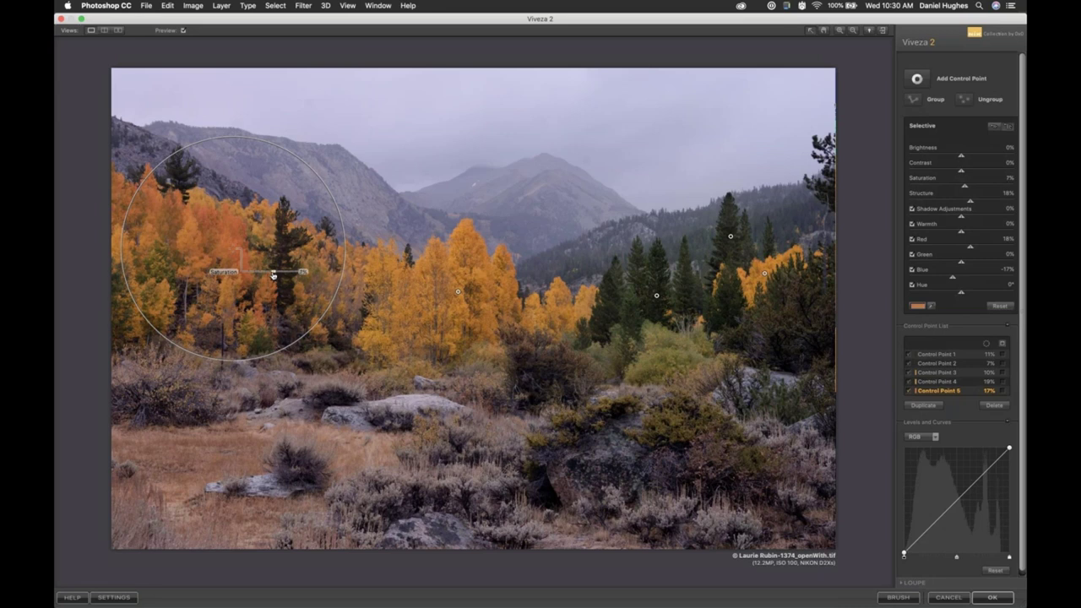
pyautogui.moveTo(221, 246)
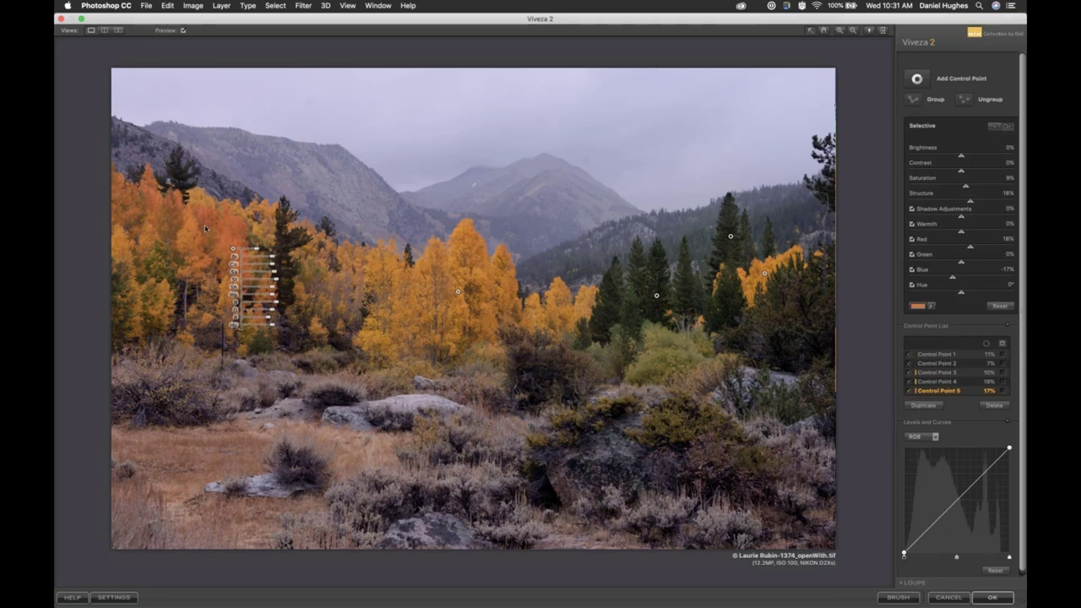
pyautogui.click(363, 272)
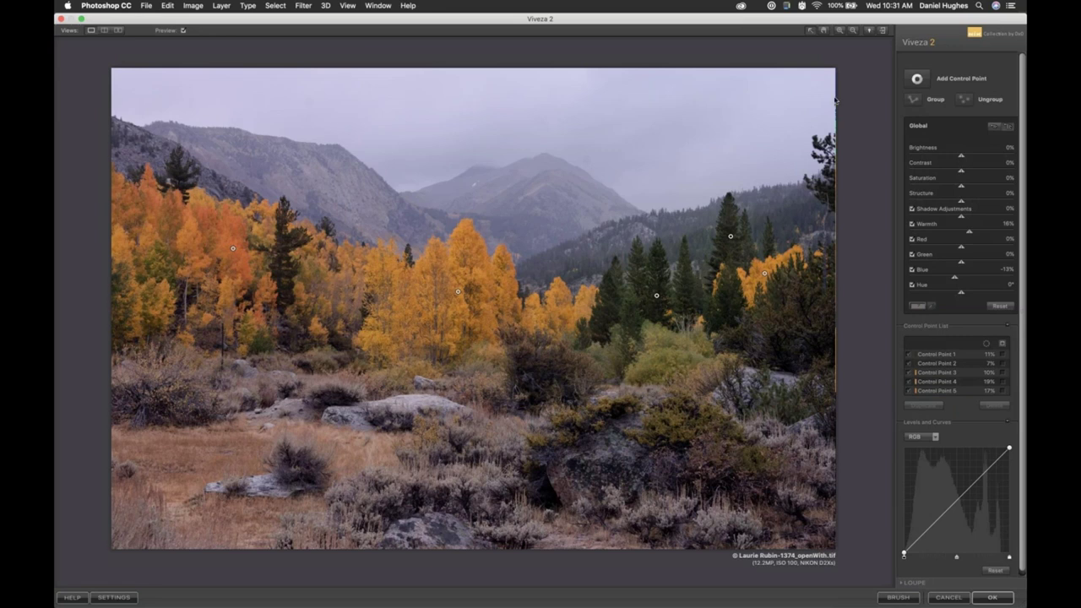
# Step: Add a control point on the dark conifer among the left-hand aspens and reduce its size to 10%
pyautogui.click(914, 81)
pyautogui.click(282, 260)
pyautogui.moveTo(305, 265)
pyautogui.mouseDown()
pyautogui.moveTo(329, 263)
pyautogui.moveTo(303, 264)
pyautogui.mouseUp()
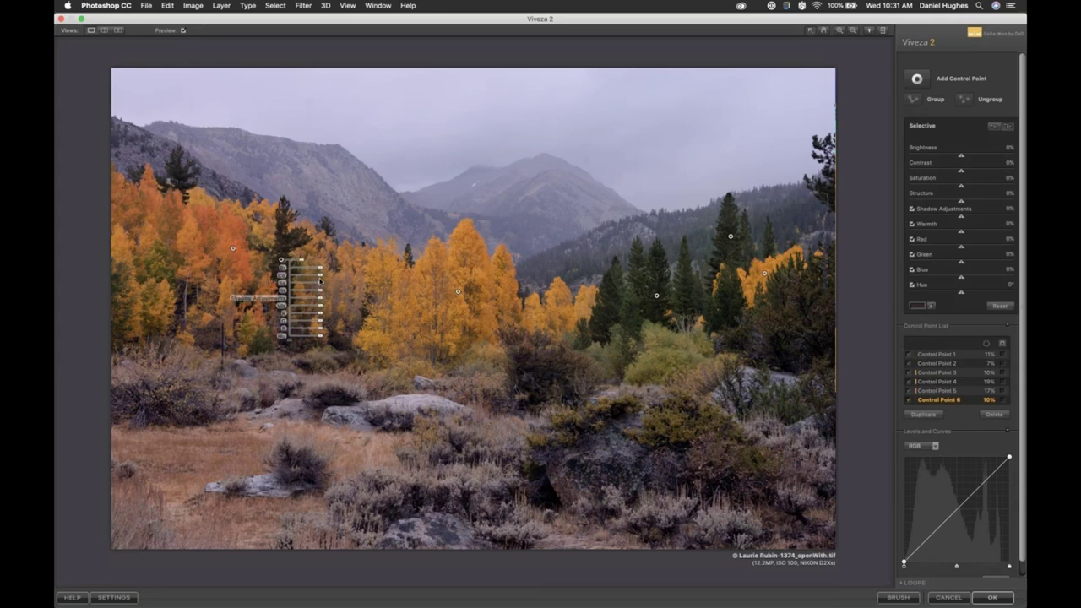
# Step: Set the lone conifer control point's Brightness and Shadow Adjustments to 13% each, and lower its Blue slightly
pyautogui.moveTo(322, 269); pyautogui.dragTo(324, 270)
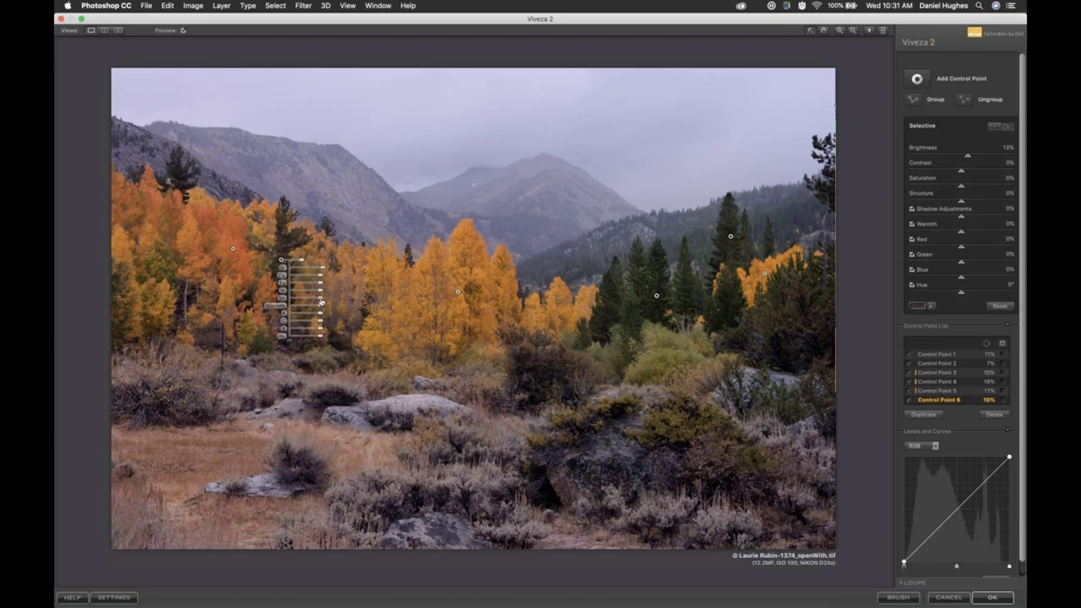
pyautogui.moveTo(323, 306); pyautogui.dragTo(323, 301)
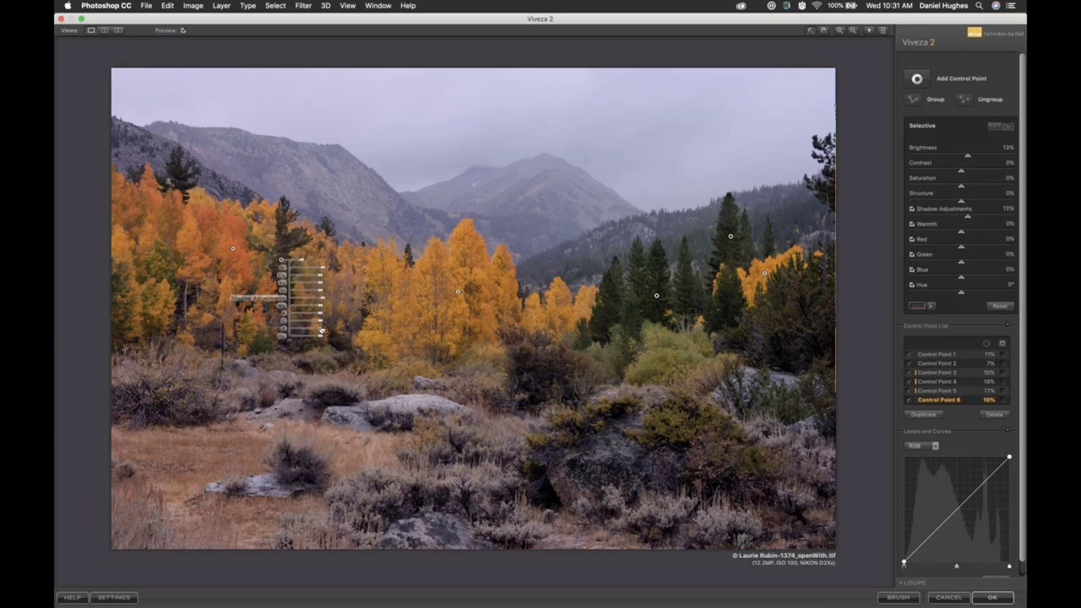
pyautogui.click(319, 331)
pyautogui.moveTo(319, 332); pyautogui.dragTo(315, 331)
pyautogui.click(634, 191)
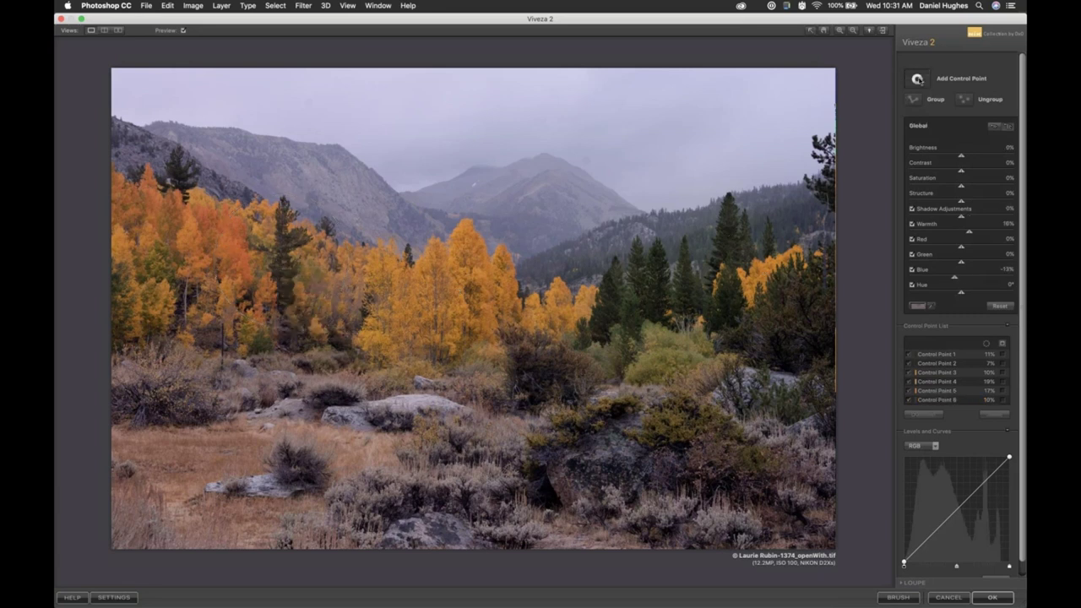
# Step: Add a 23% control point on the dry grass in the foreground, with Green at 26%, Blue at 18% and Brightness at -24%
pyautogui.click(918, 79)
pyautogui.click(245, 468)
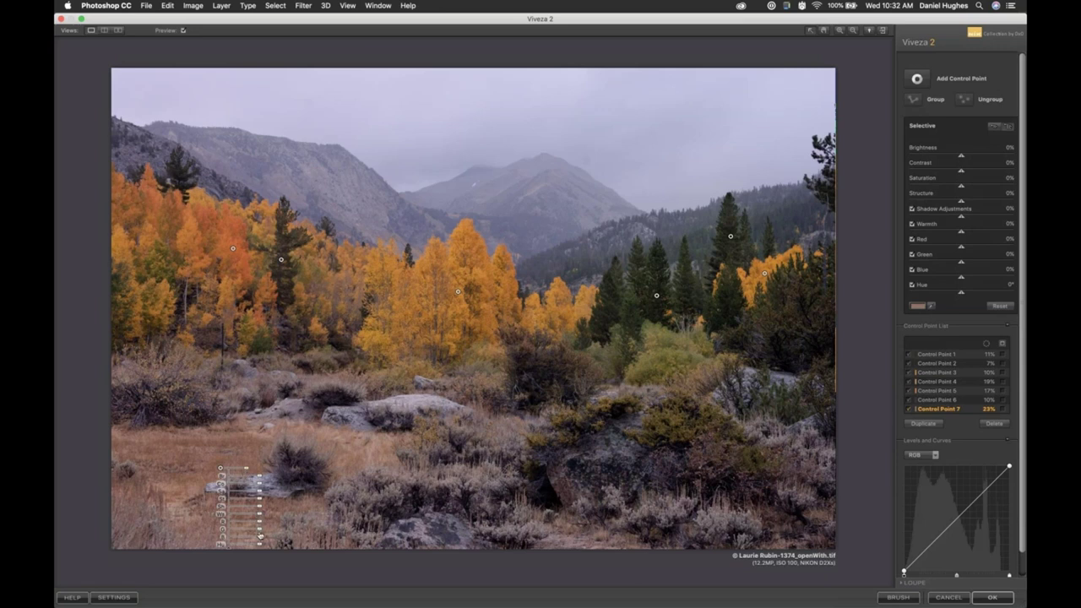
pyautogui.moveTo(263, 532); pyautogui.dragTo(267, 532)
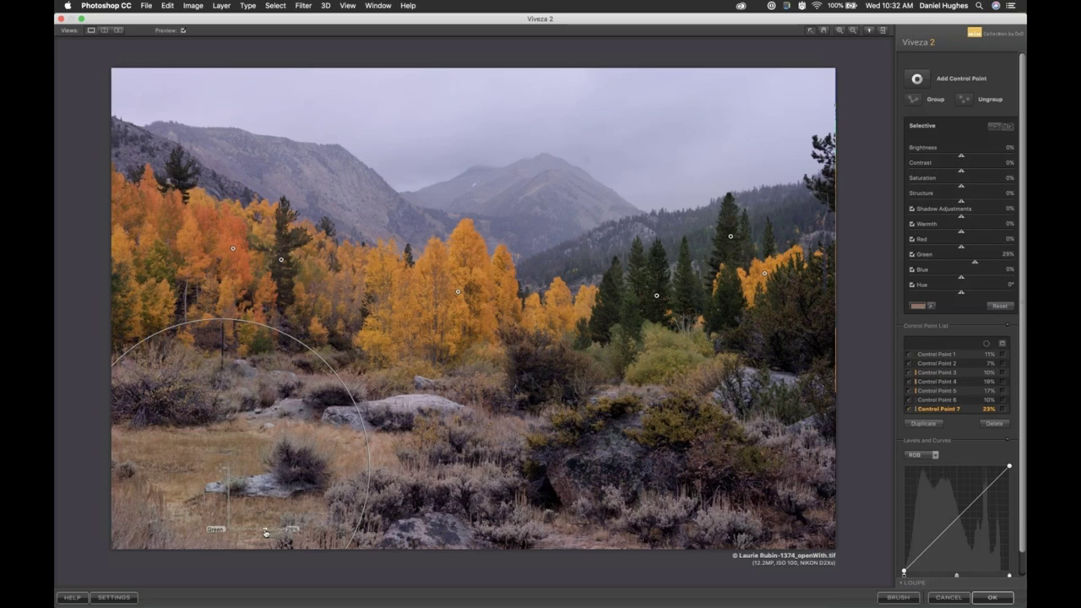
pyautogui.moveTo(266, 532); pyautogui.dragTo(265, 539)
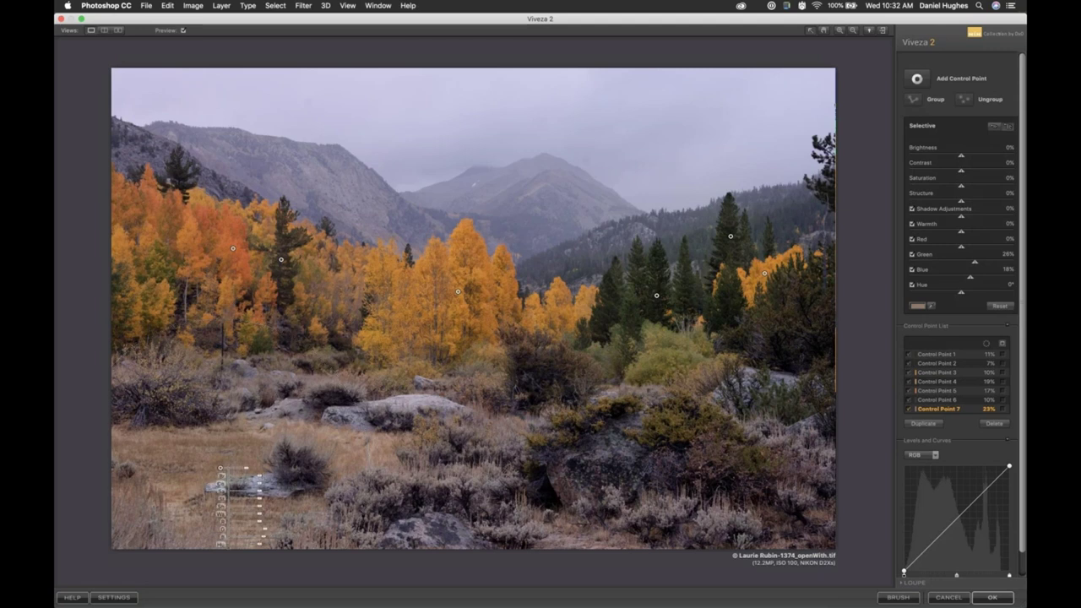
pyautogui.moveTo(261, 478); pyautogui.dragTo(256, 479)
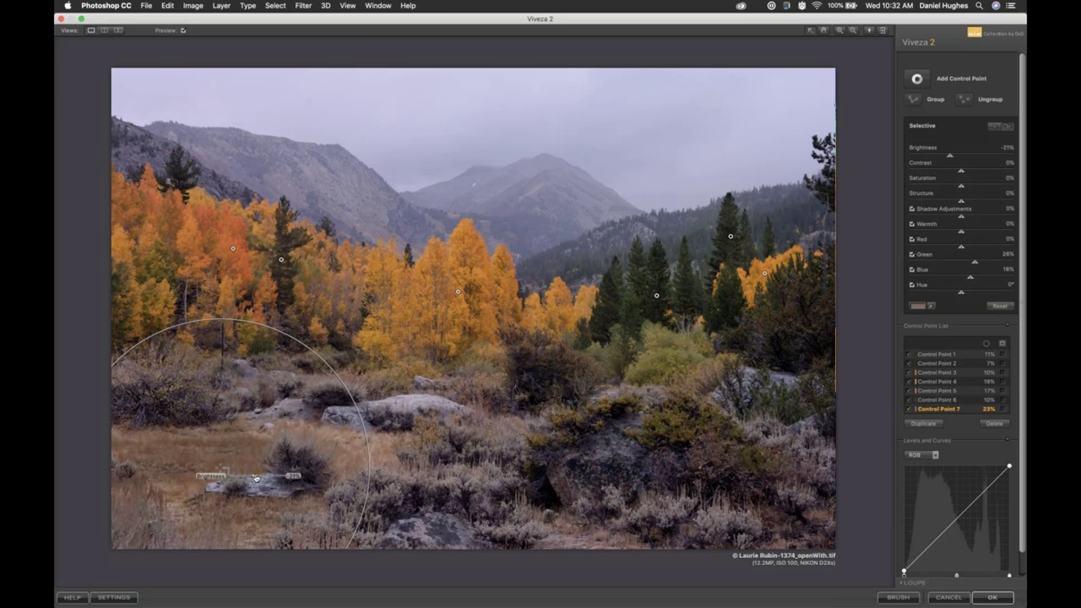
pyautogui.moveTo(255, 478); pyautogui.dragTo(255, 479)
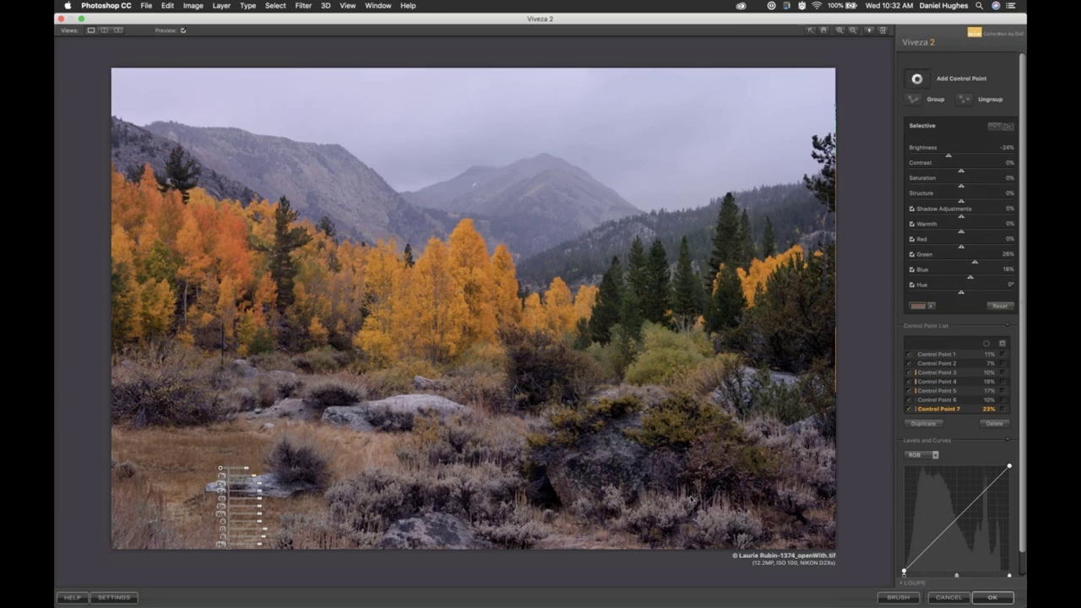
# Step: Add a 26% control point on the sagebrush in the foreground and slightly adjust its color
pyautogui.click(917, 79)
pyautogui.click(701, 449)
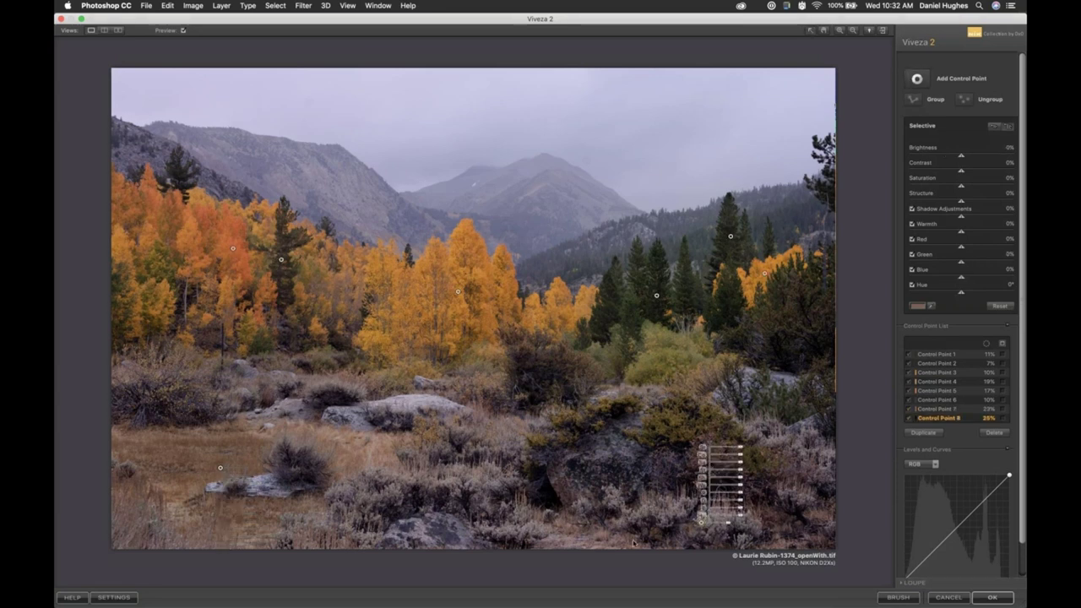
pyautogui.moveTo(729, 525); pyautogui.dragTo(732, 527)
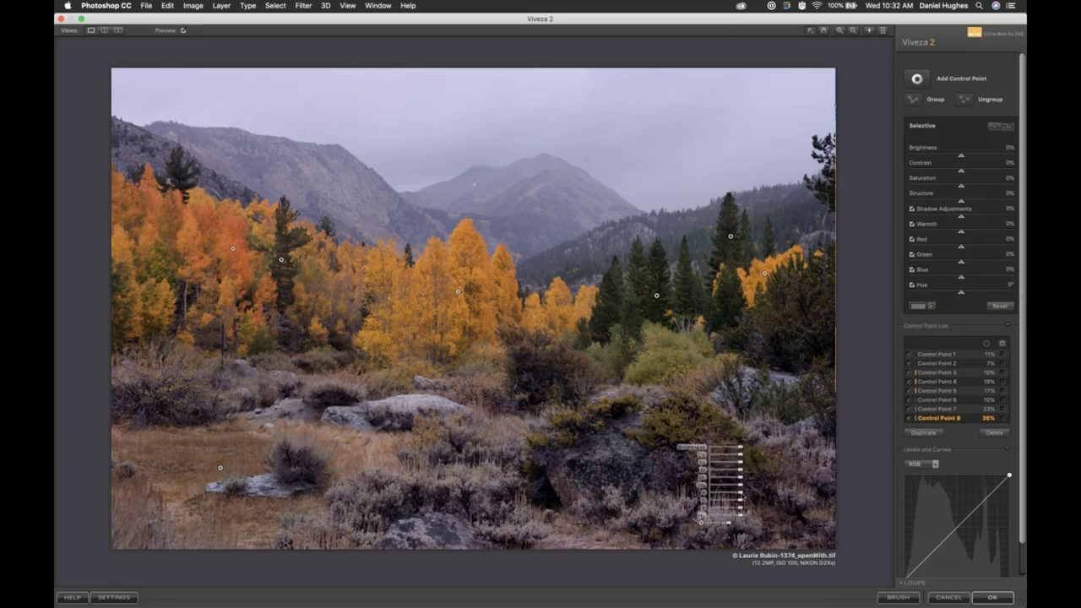
pyautogui.moveTo(742, 490)
pyautogui.mouseDown()
pyautogui.moveTo(738, 510)
pyautogui.moveTo(745, 503)
pyautogui.mouseUp()
pyautogui.click(739, 510)
pyautogui.click(666, 200)
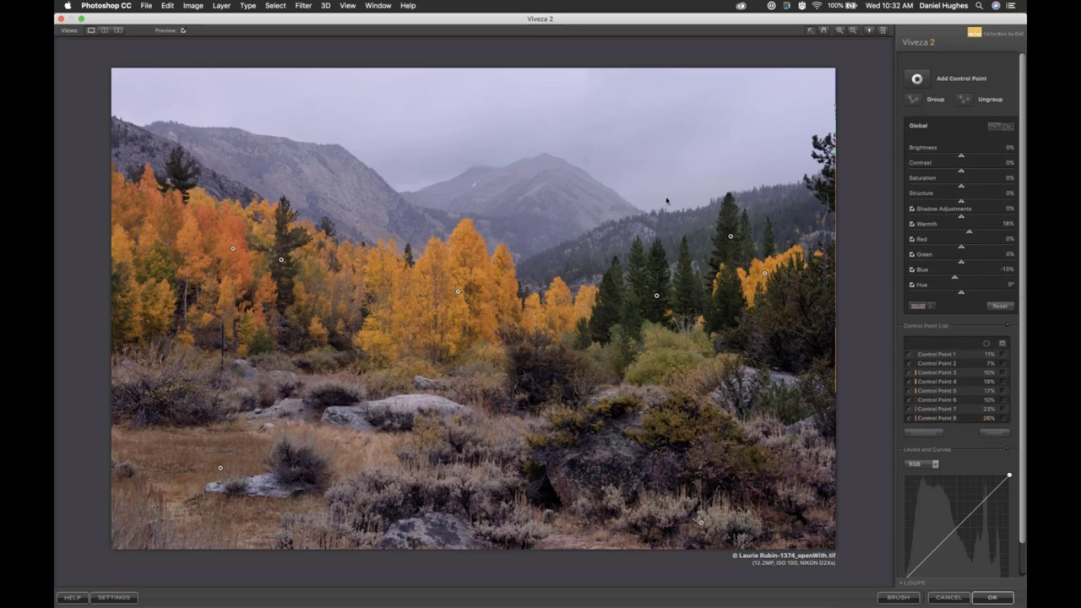
# Step: Add an 18% control point on the left mountain ridge with Blue at 9%, Red at -13% and Structure at 29%
pyautogui.click(916, 79)
pyautogui.click(260, 153)
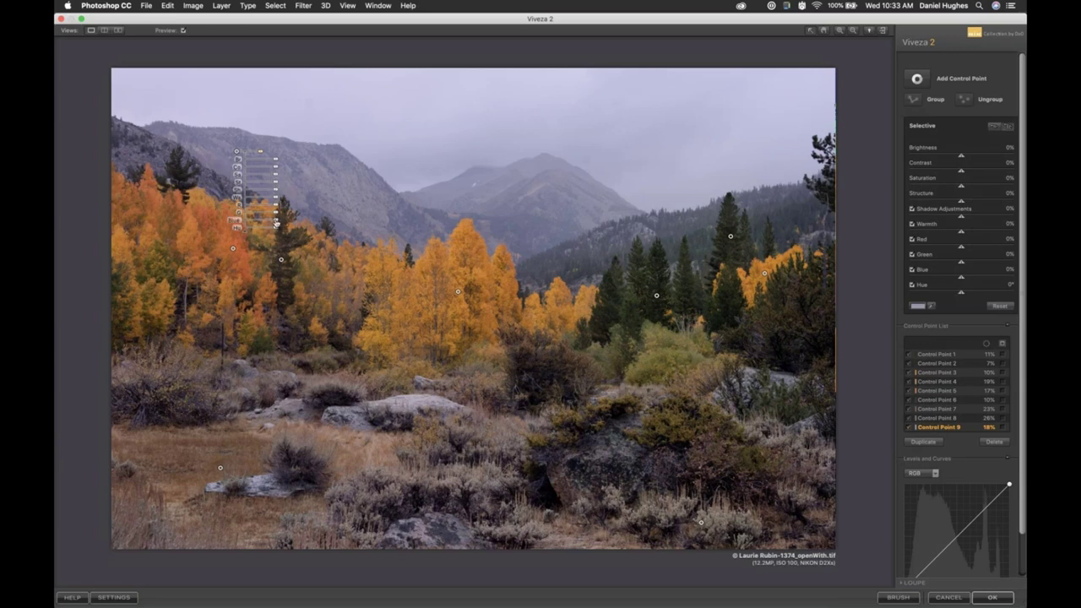
pyautogui.moveTo(276, 223); pyautogui.dragTo(275, 208)
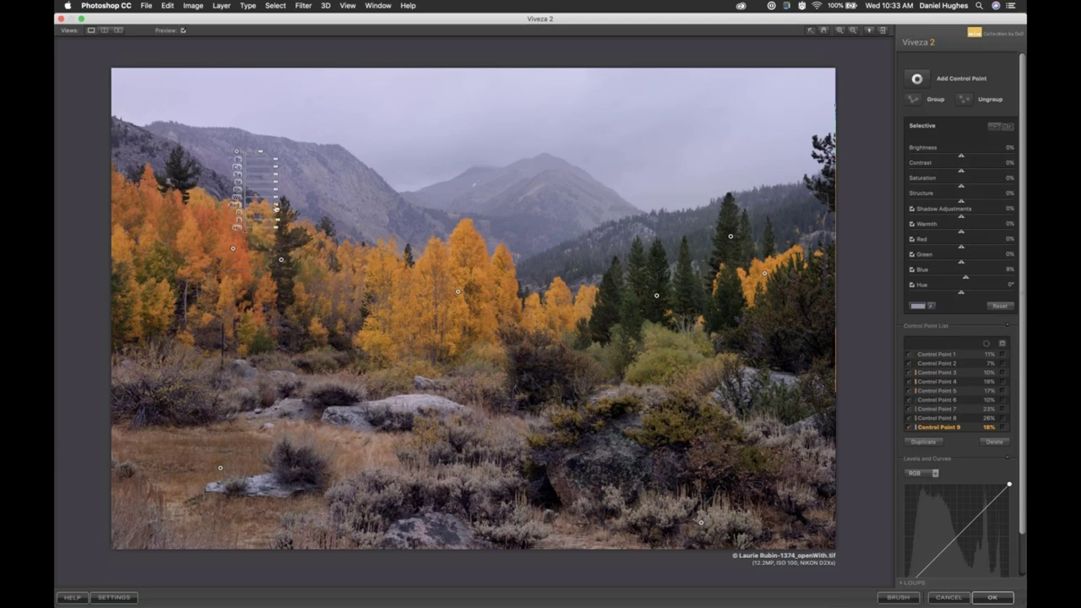
pyautogui.moveTo(277, 207); pyautogui.dragTo(308, 187)
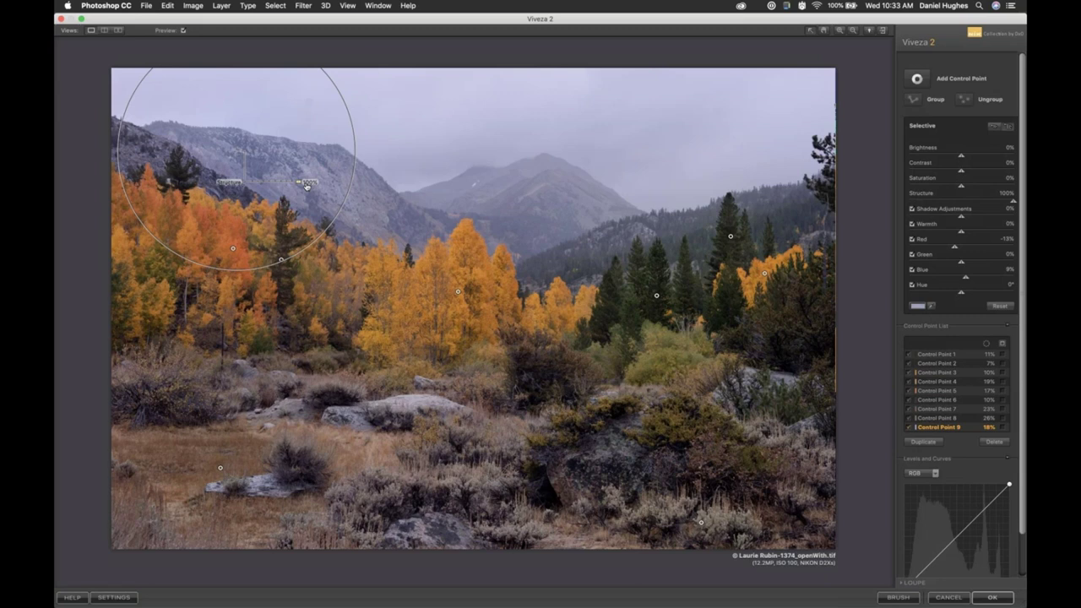
pyautogui.moveTo(307, 186); pyautogui.dragTo(283, 184)
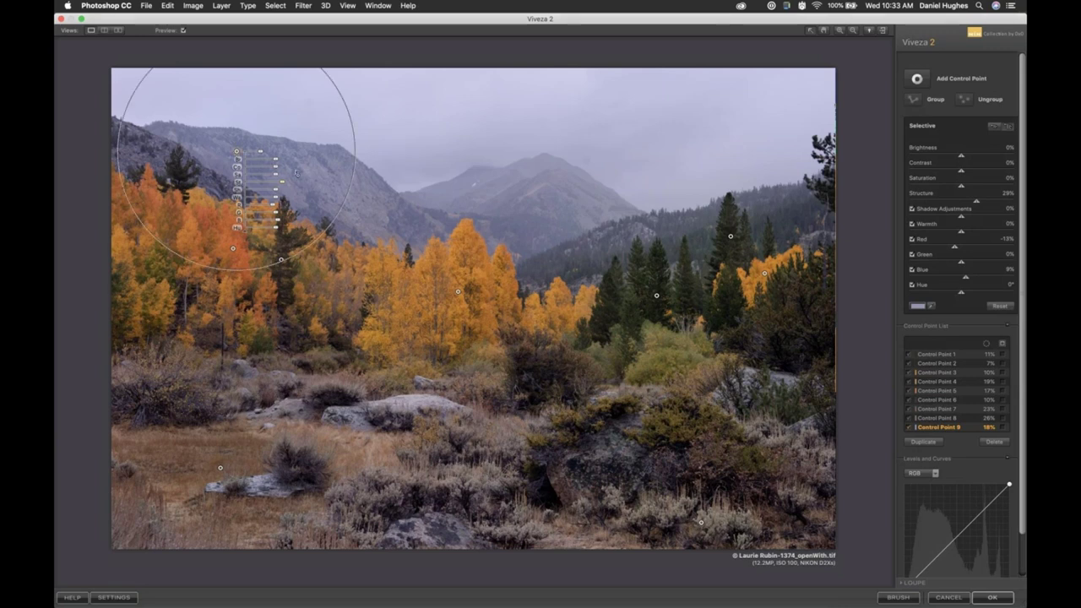
# Step: Duplicate the ridge control point three times, placing one copy lower on the ridge and two on the distant central mountain
pyautogui.press('super+v')
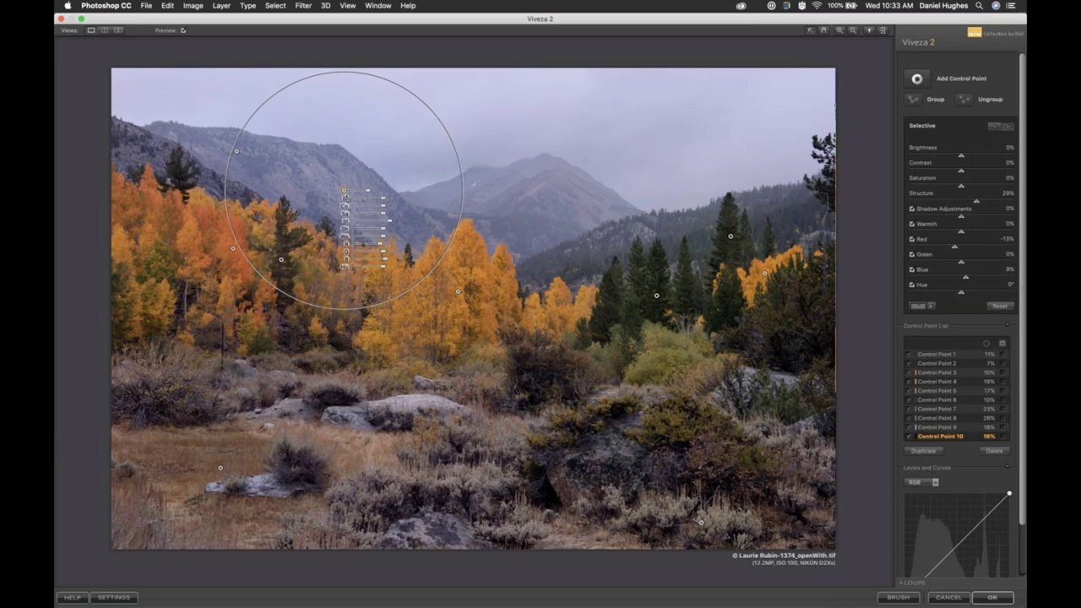
pyautogui.moveTo(345, 197); pyautogui.dragTo(348, 198)
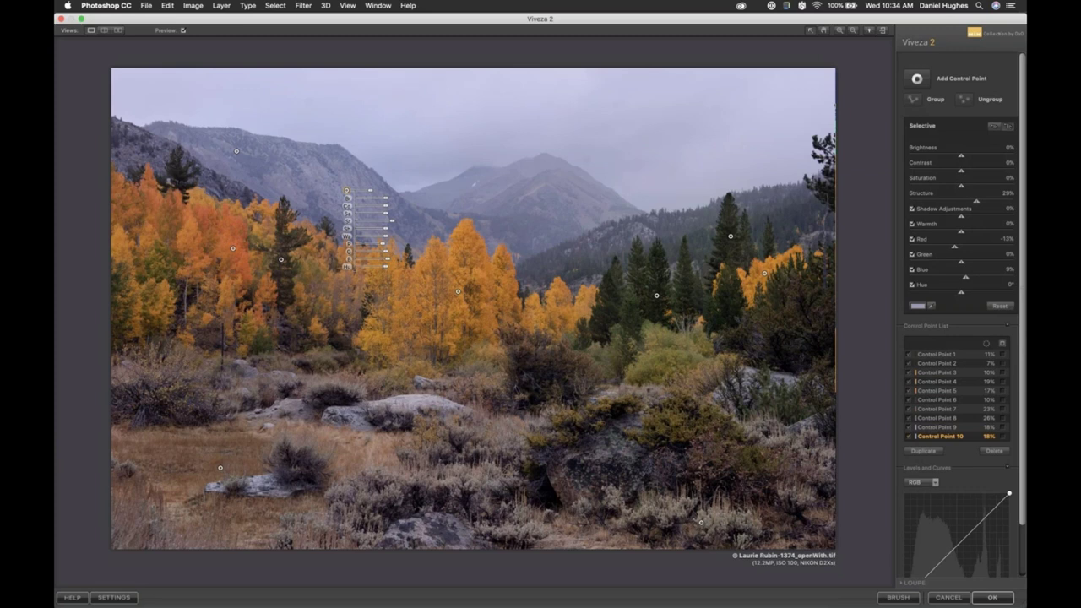
pyautogui.press('super+v')
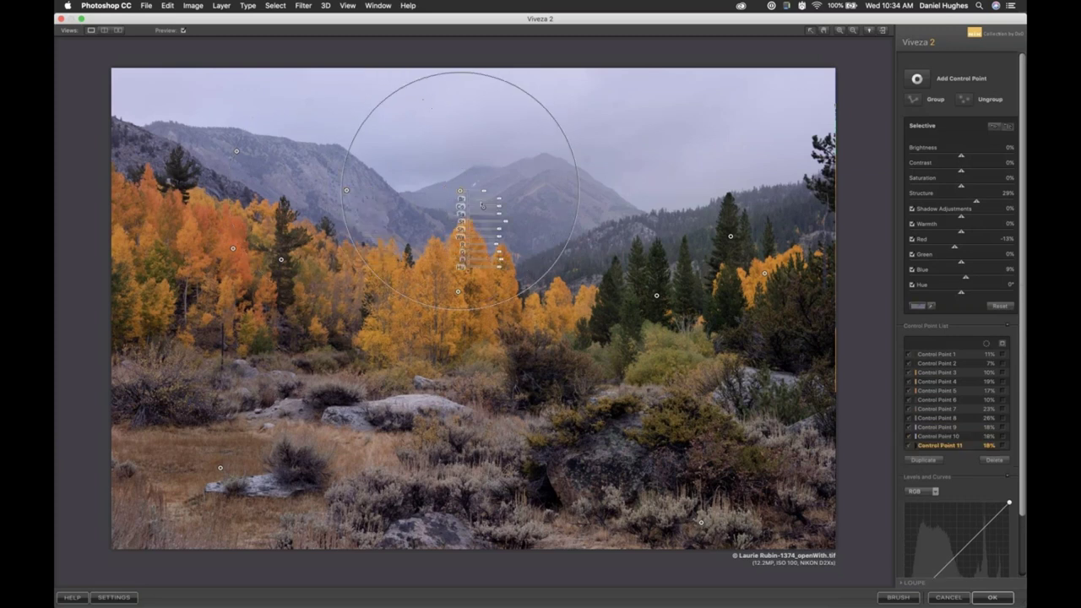
pyautogui.moveTo(465, 203)
pyautogui.mouseDown()
pyautogui.moveTo(482, 203)
pyautogui.moveTo(472, 204)
pyautogui.mouseUp()
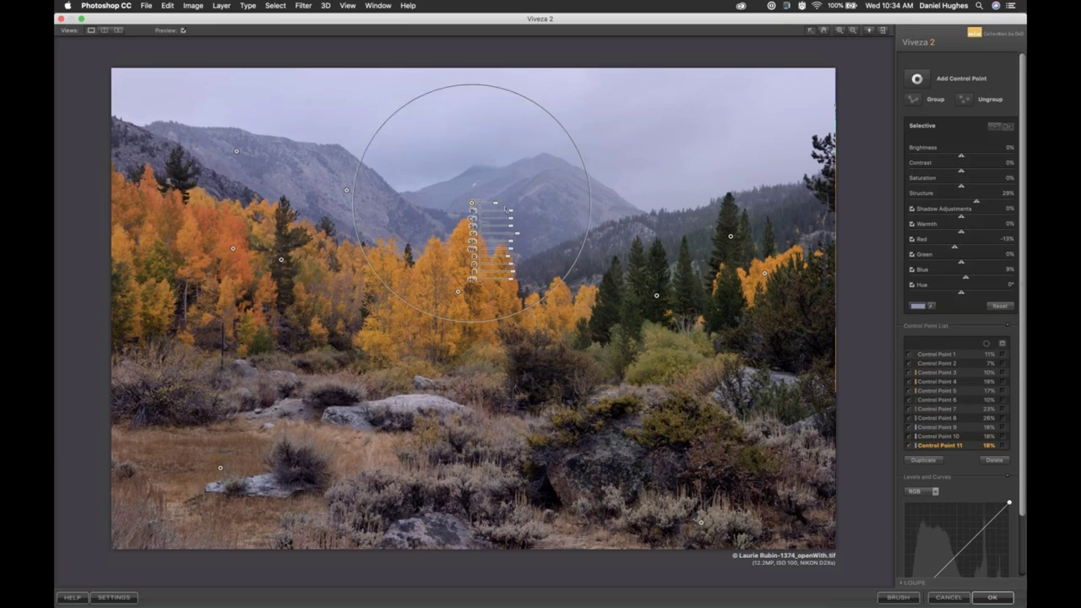
pyautogui.press('super+v')
pyautogui.moveTo(579, 208)
pyautogui.mouseDown()
pyautogui.moveTo(585, 193)
pyautogui.moveTo(575, 194)
pyautogui.mouseUp()
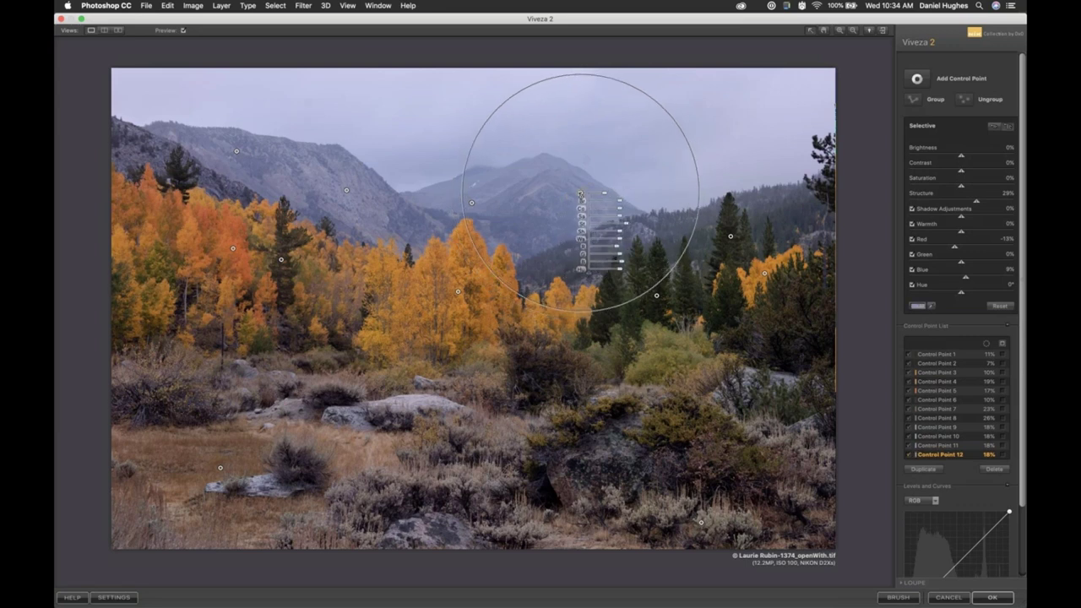
pyautogui.click(494, 155)
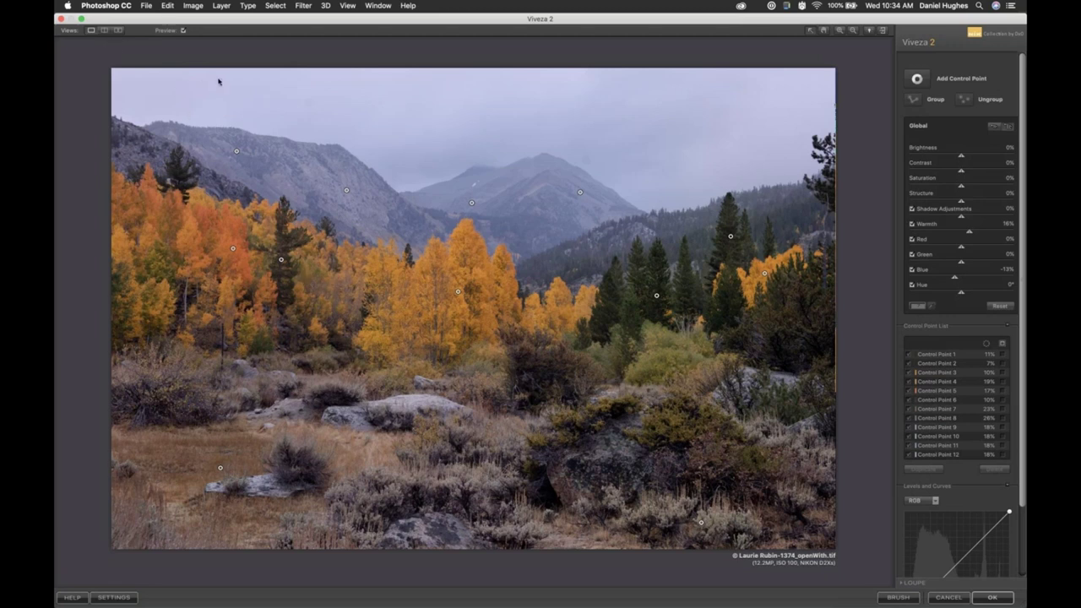
# Step: Compare the original and the edit in the split preview, sweeping the divider across the whole photo
pyautogui.click(102, 32)
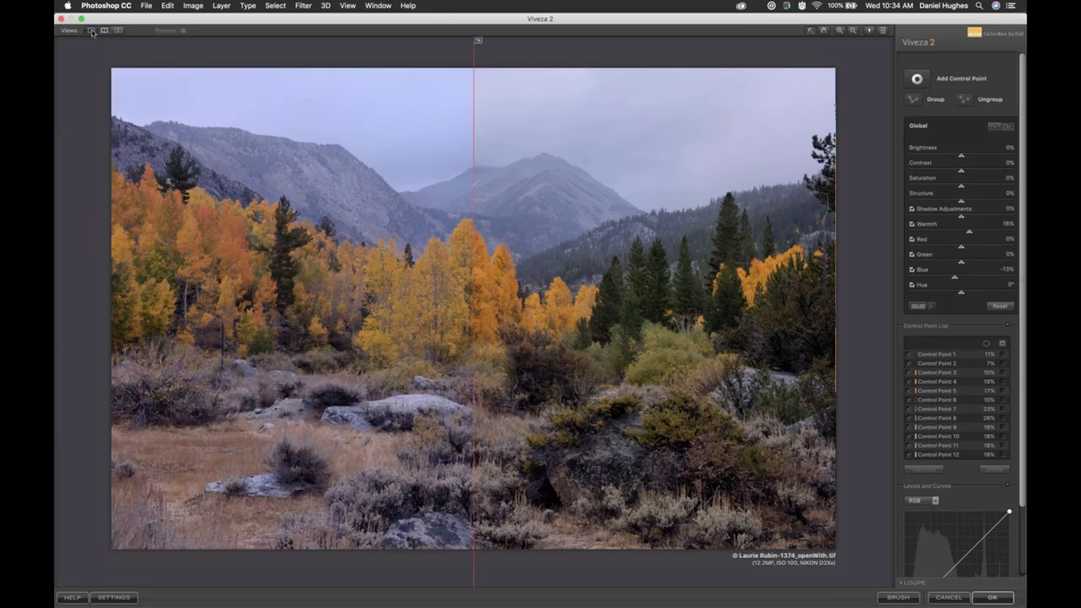
pyautogui.click(91, 31)
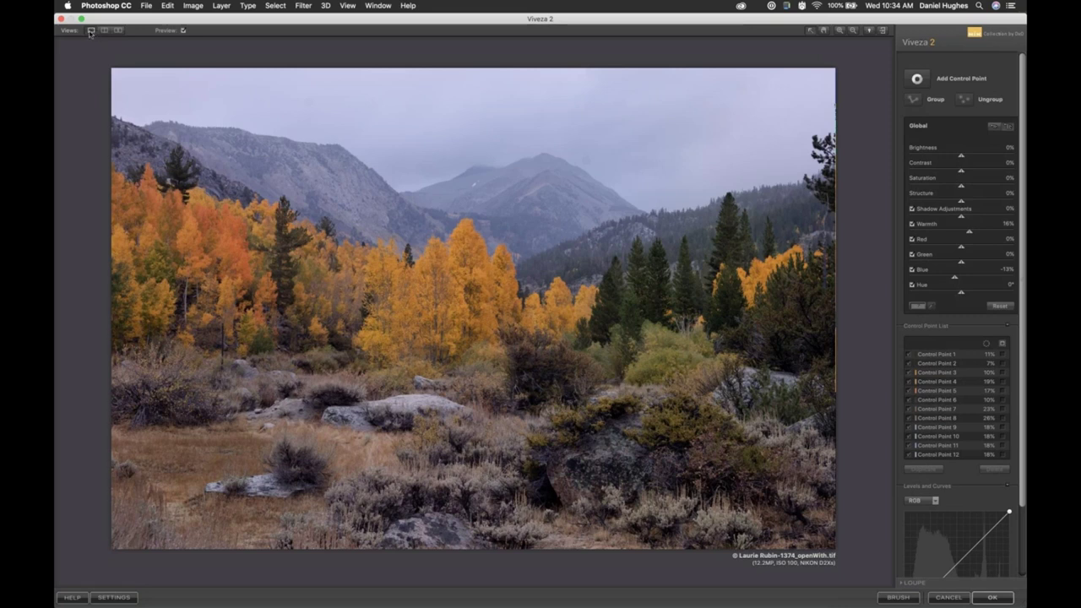
pyautogui.click(183, 31)
pyautogui.click(104, 31)
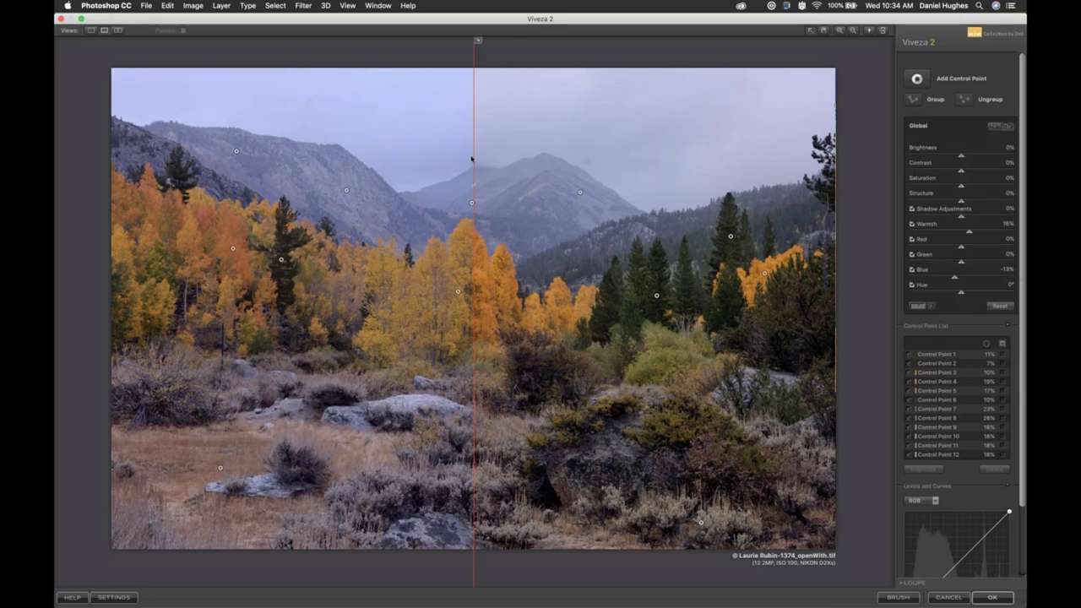
pyautogui.moveTo(474, 158); pyautogui.dragTo(843, 182)
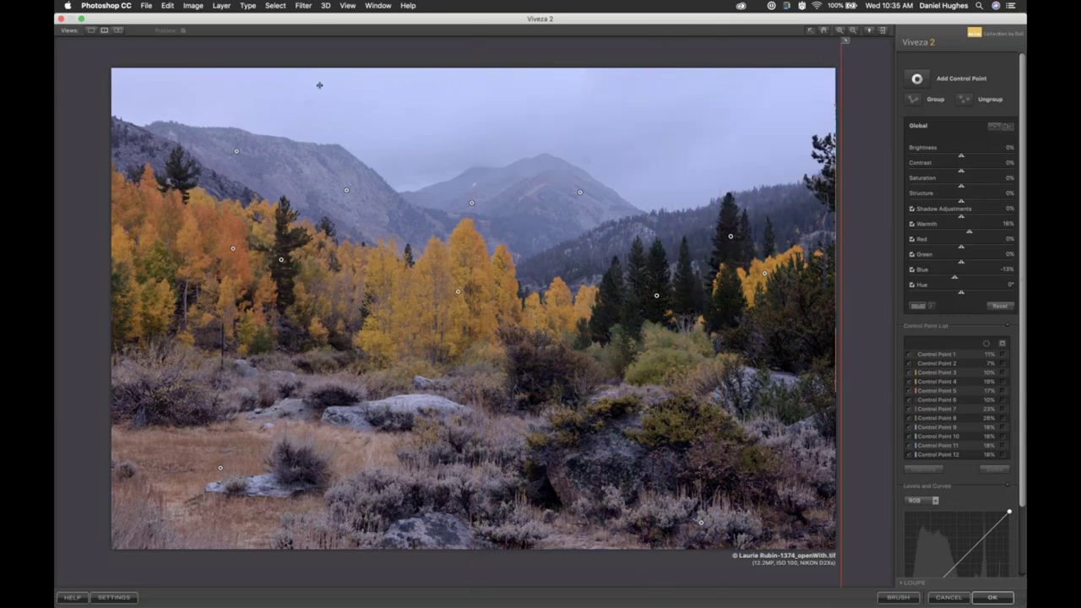
pyautogui.moveTo(841, 92); pyautogui.dragTo(55, 102)
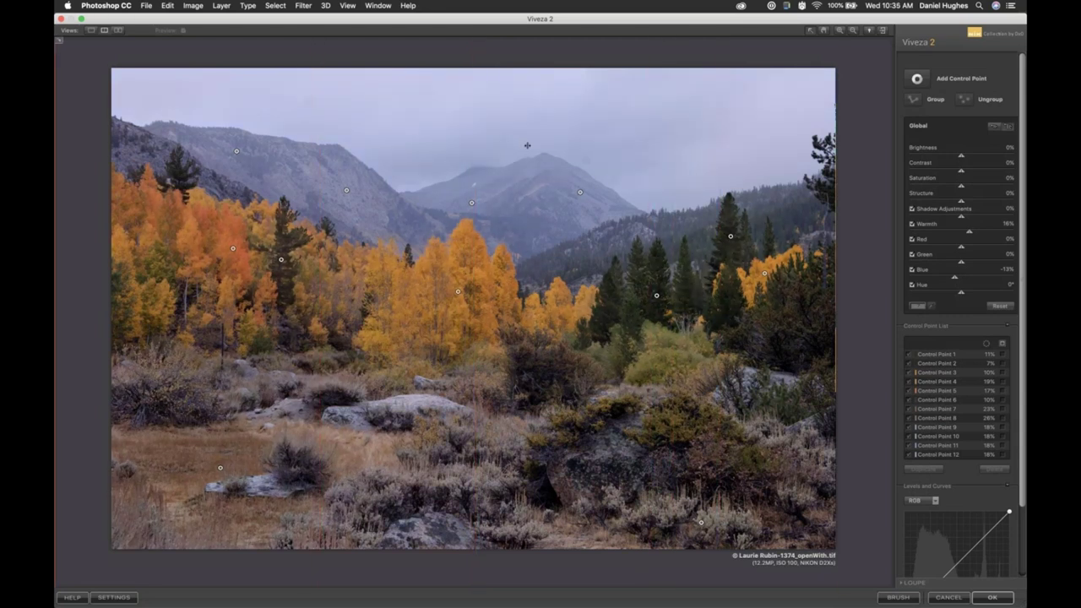
pyautogui.moveTo(527, 146); pyautogui.dragTo(477, 130)
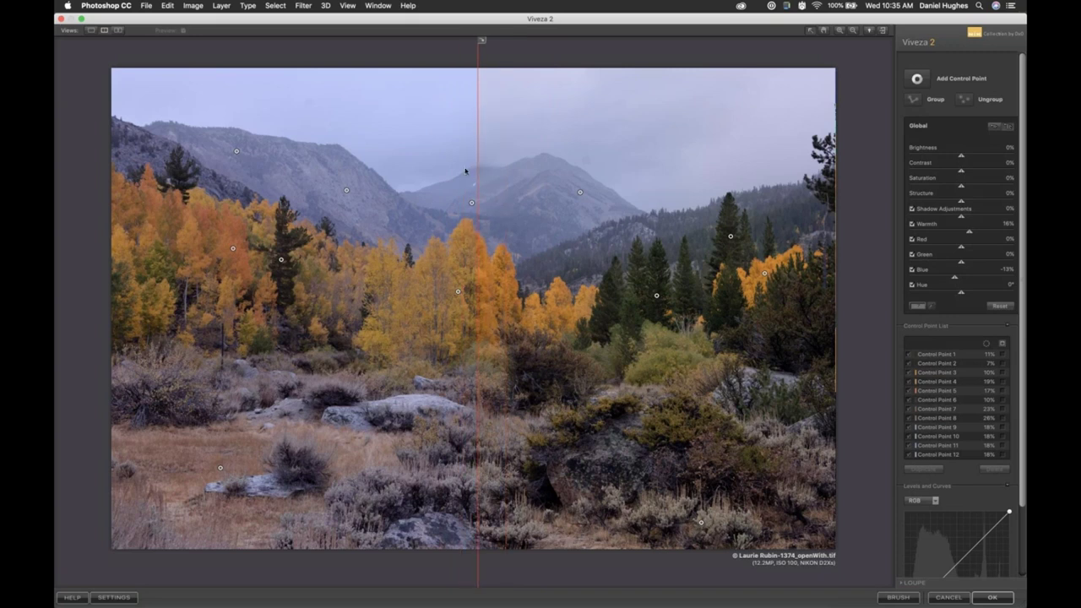
# Step: Examine the yellow aspens at 100%, moving the split divider across them to compare before and after
pyautogui.press('super+equal')
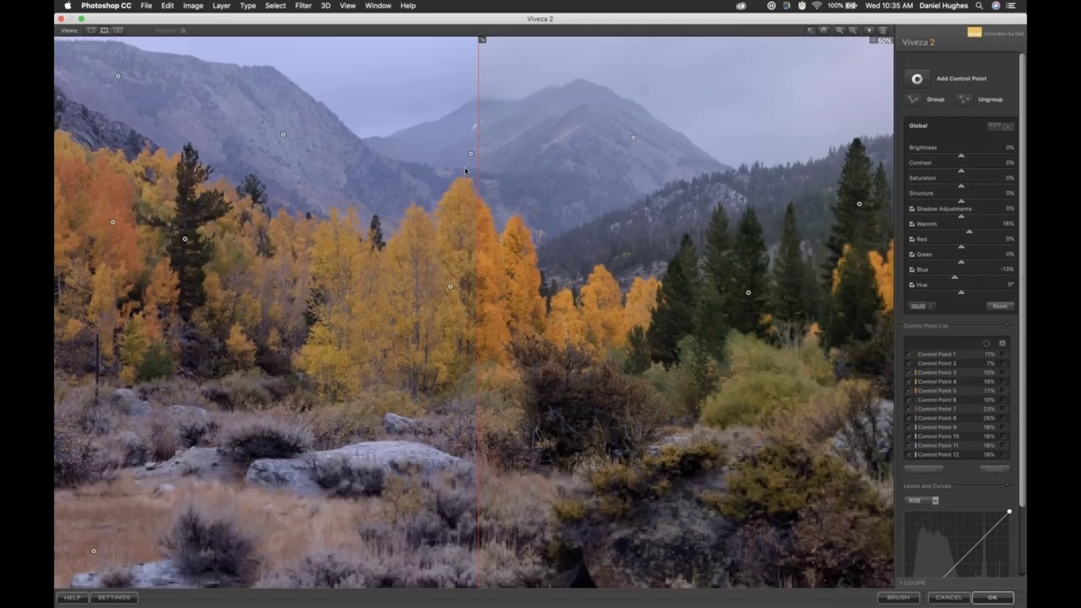
pyautogui.press('super+equal')
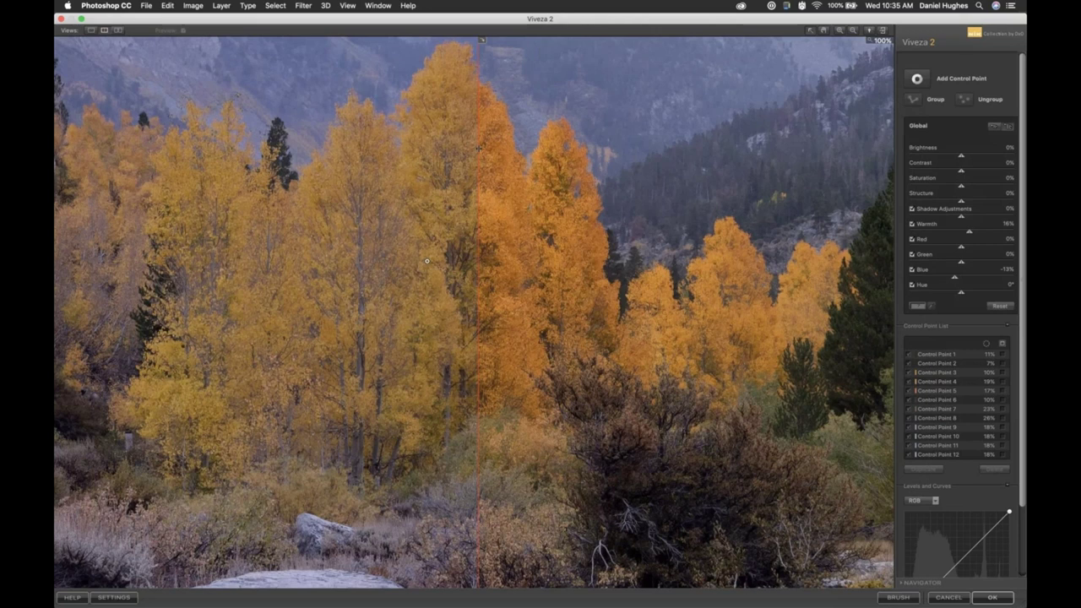
pyautogui.moveTo(478, 148); pyautogui.dragTo(193, 124)
pyautogui.moveTo(552, 142)
pyautogui.mouseDown()
pyautogui.moveTo(440, 148)
pyautogui.moveTo(633, 157)
pyautogui.moveTo(305, 140)
pyautogui.mouseUp()
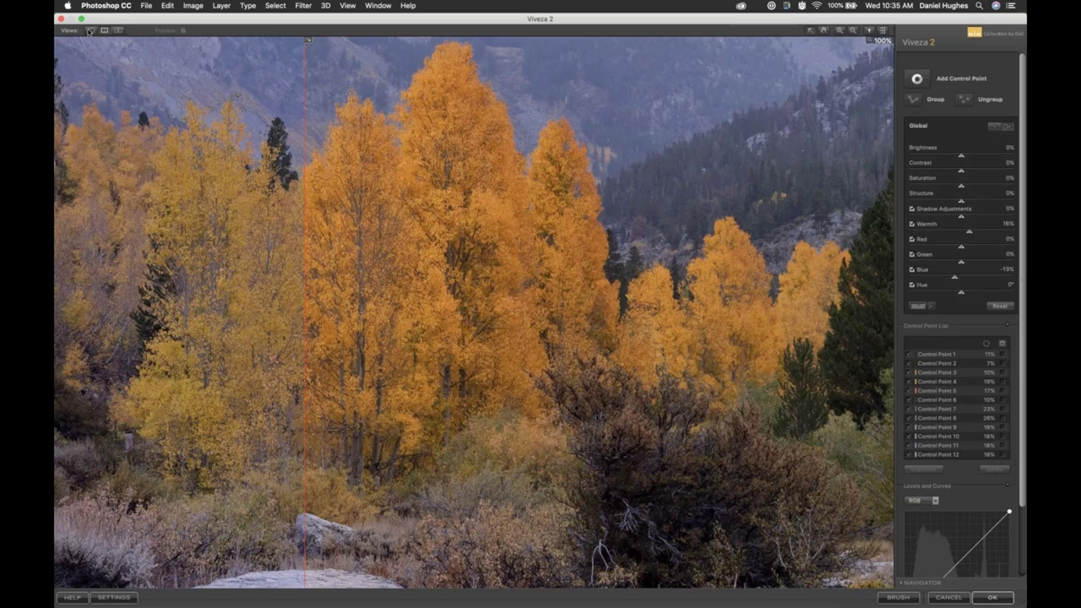
# Step: Compare the original and edited versions as two full images, changing their arrangement from stacked to side by side
pyautogui.click(118, 31)
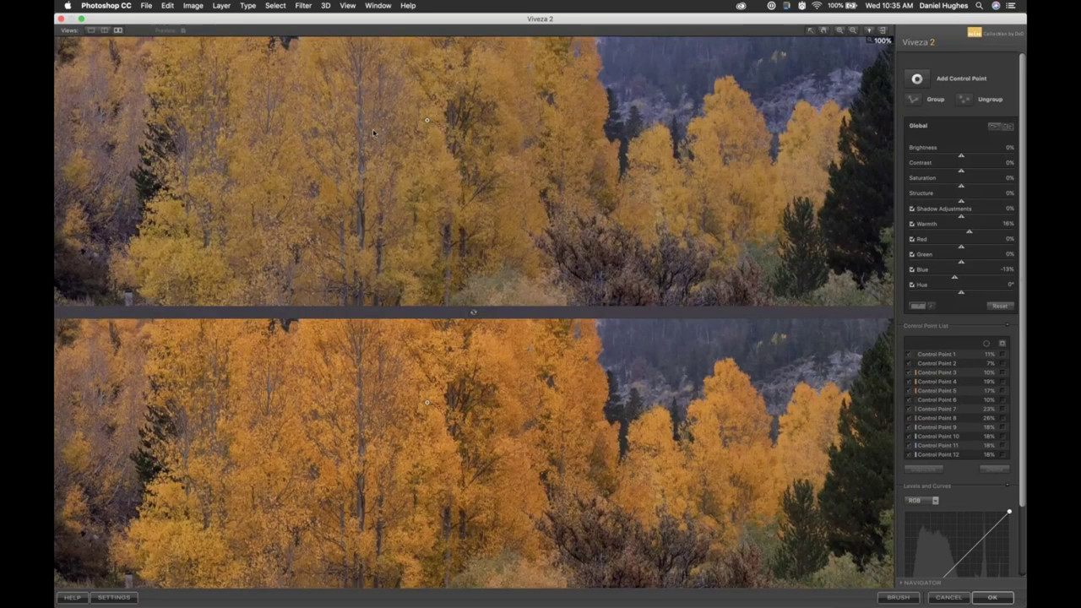
pyautogui.press('super+minus')
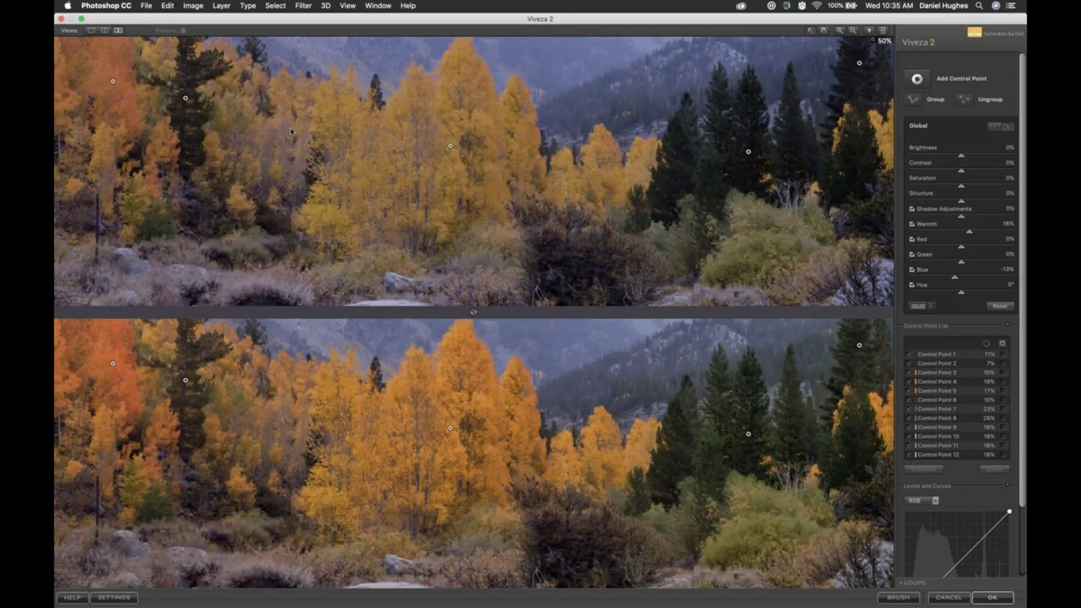
pyautogui.press('super+0')
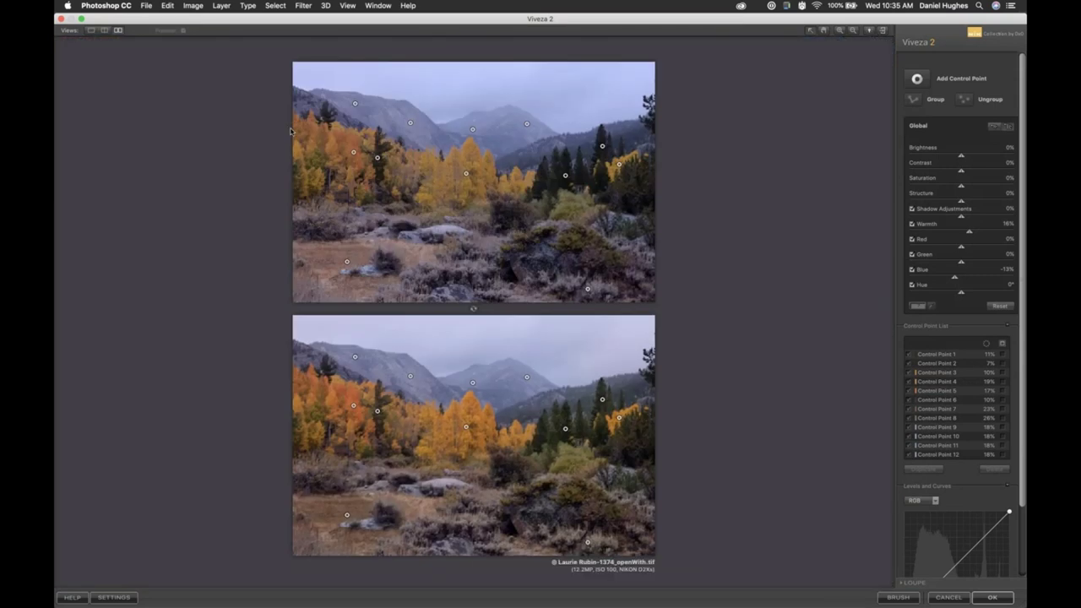
pyautogui.click(119, 30)
pyautogui.click(474, 310)
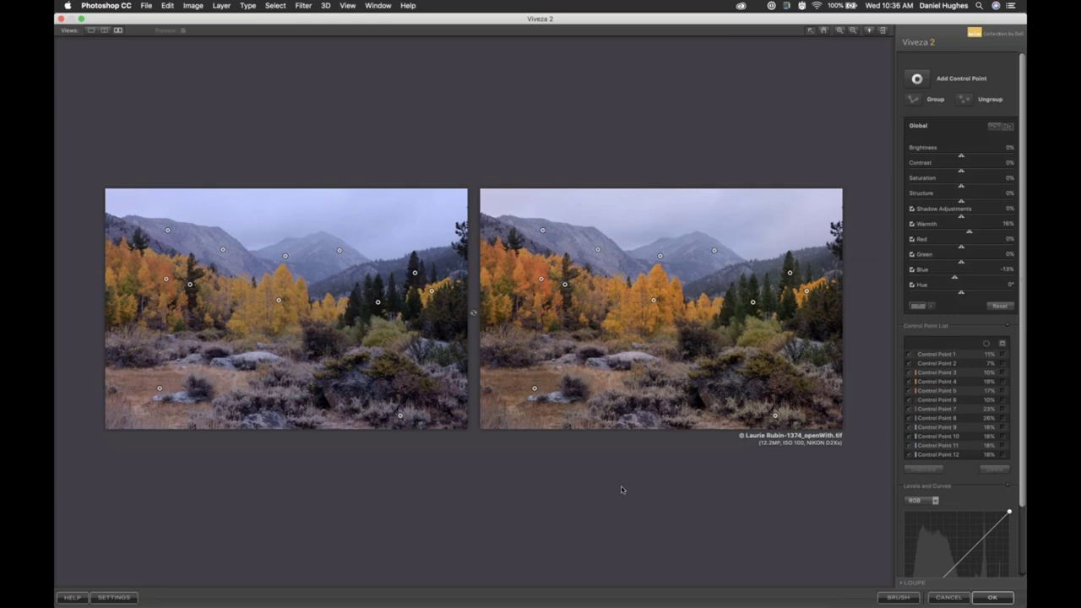
# Step: Apply the Viveza 2 edits and toggle the Viveza 2 layer's visibility to compare before and after
pyautogui.click(993, 597)
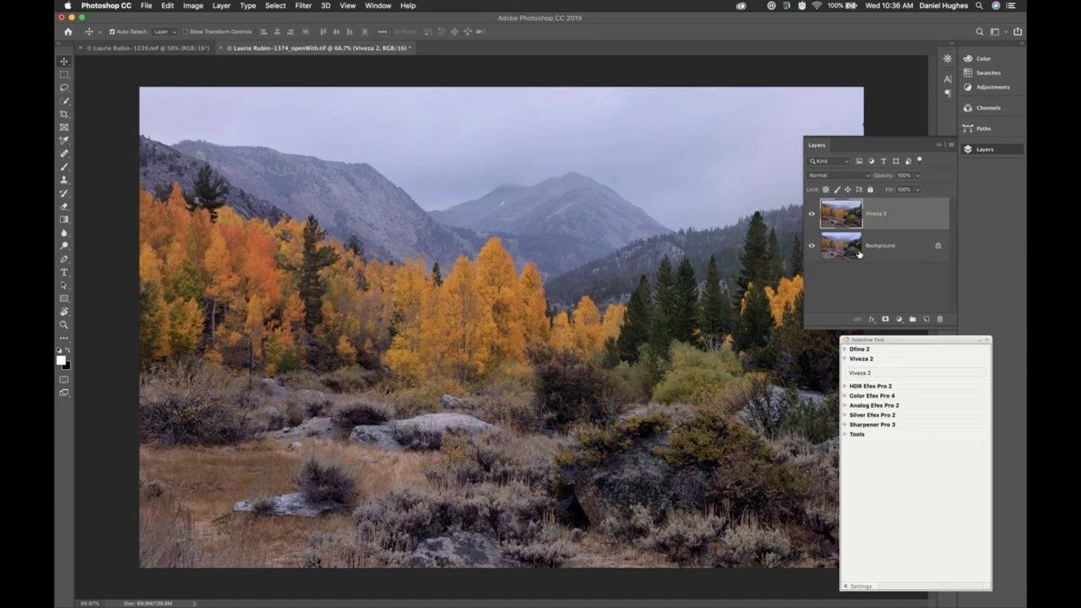
pyautogui.click(813, 215)
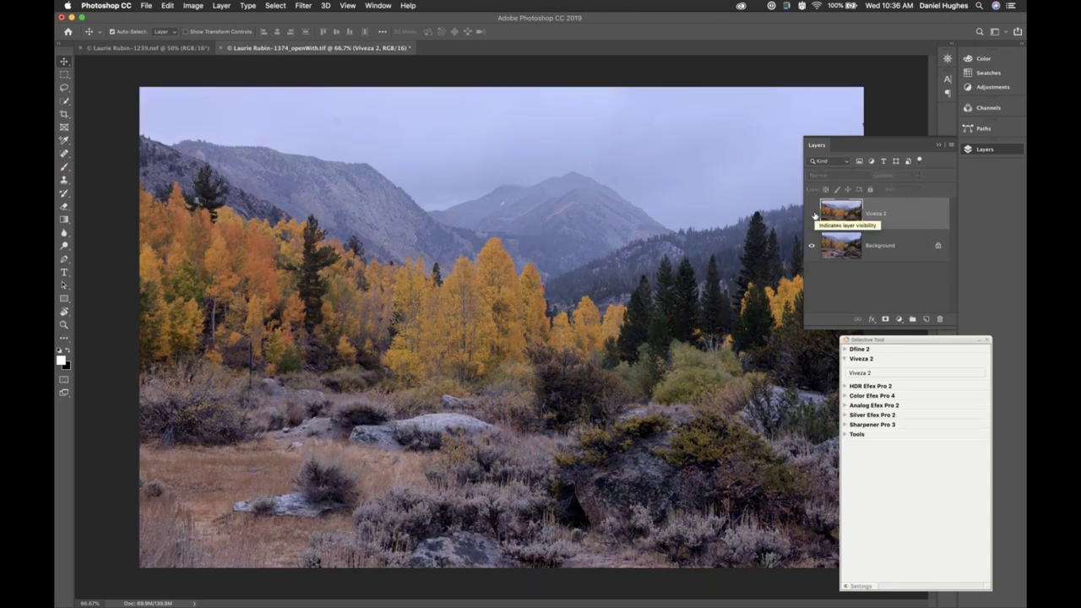
pyautogui.click(813, 214)
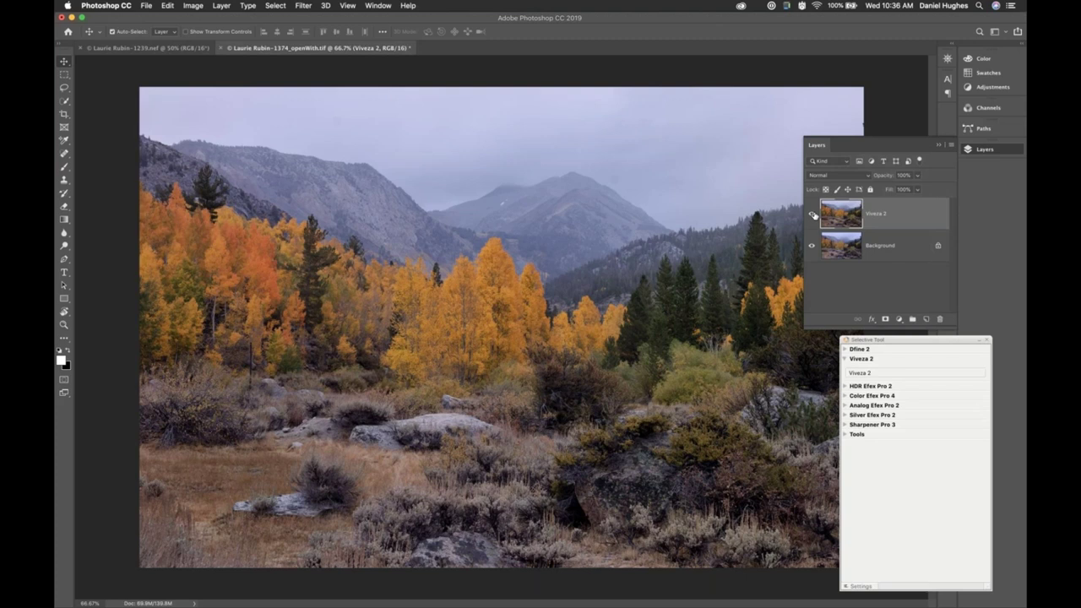
pyautogui.click(812, 214)
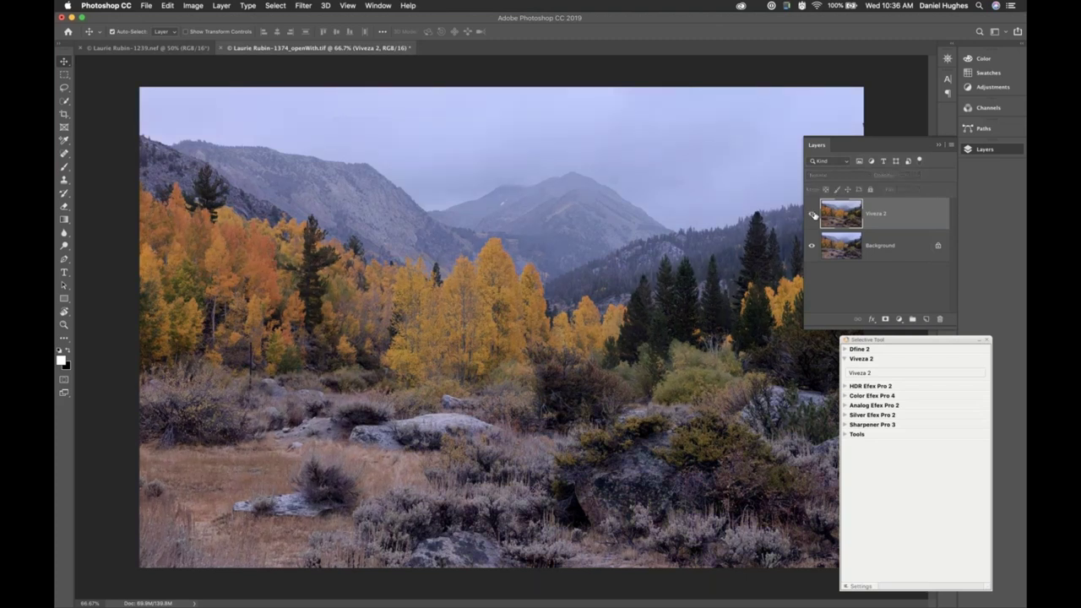
pyautogui.click(812, 214)
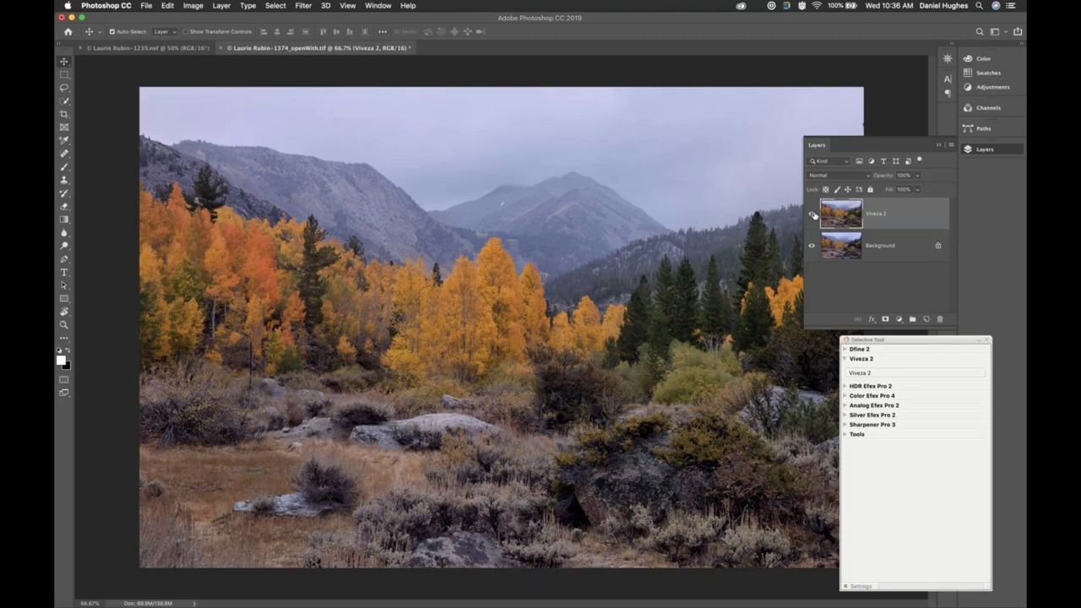
pyautogui.click(813, 215)
pyautogui.click(813, 214)
pyautogui.click(811, 215)
pyautogui.click(811, 215)
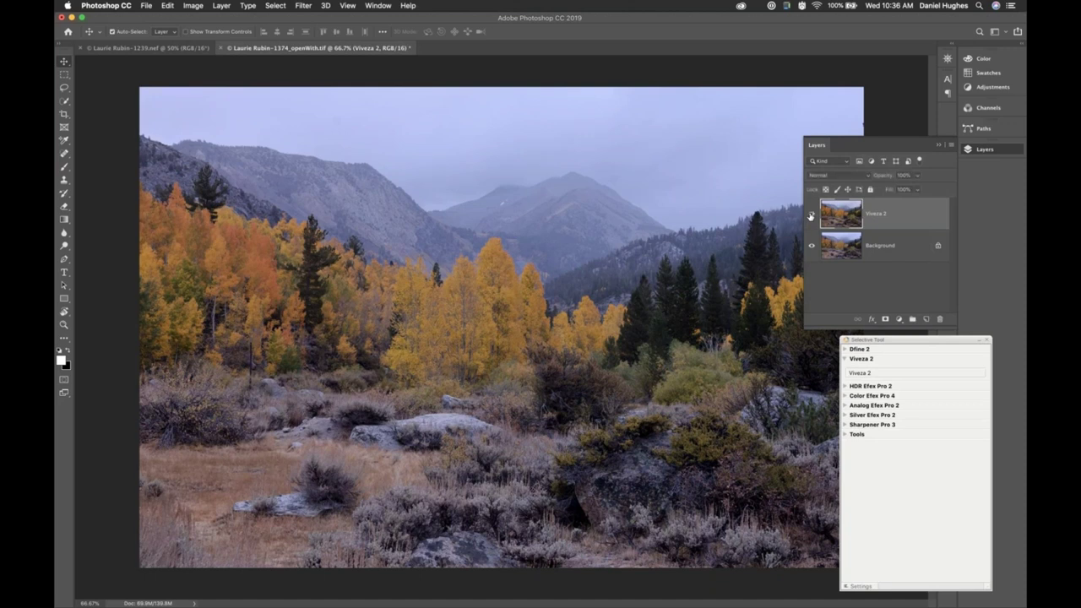
# Step: Switch to the 1239 .nef lake and mountain photo, reposition the Selective Tool palette, and open the photo in Viveza 2
pyautogui.click(144, 49)
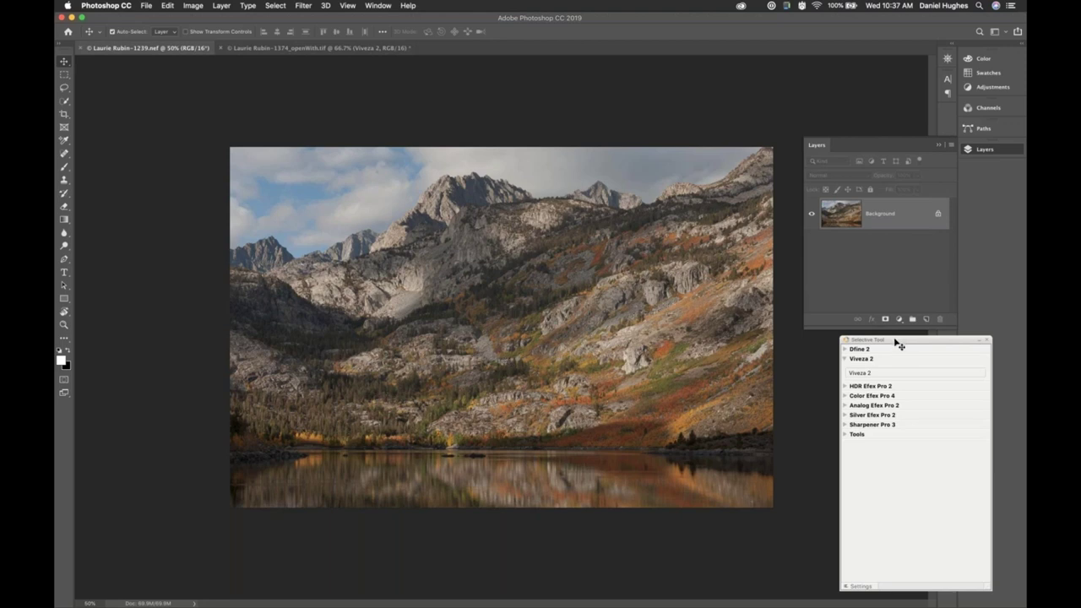
pyautogui.moveTo(869, 335); pyautogui.dragTo(847, 342)
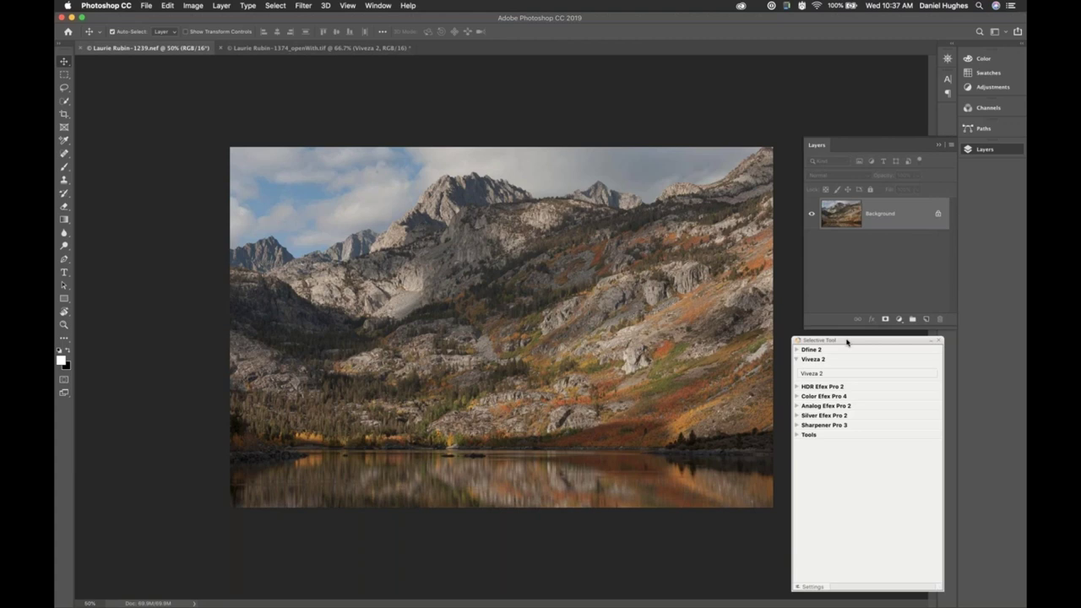
pyautogui.click(817, 374)
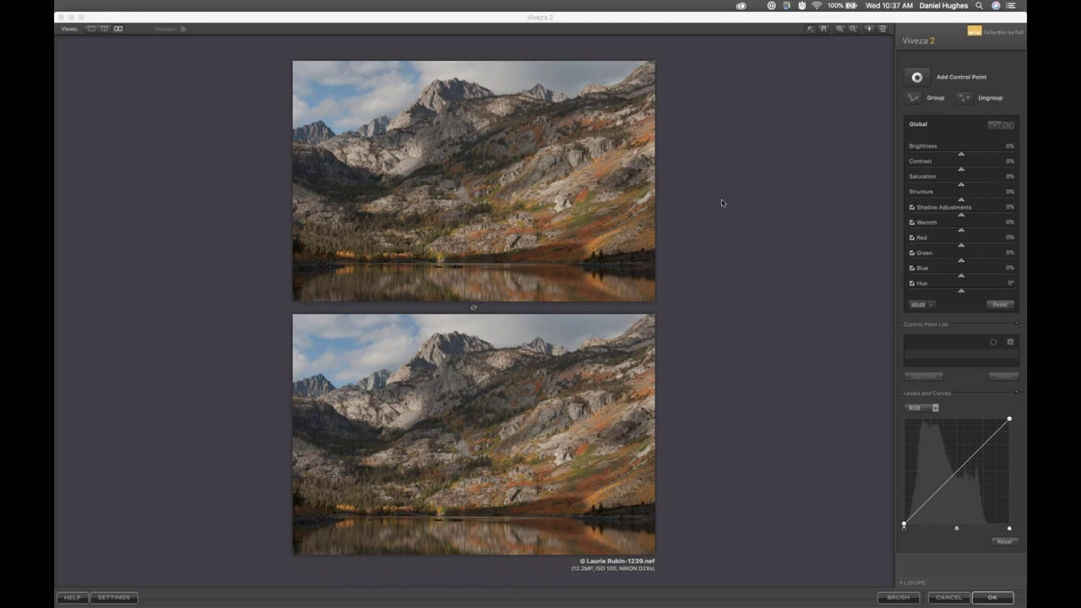
# Step: Switch the lake and mountain photo's preview to a single full image
pyautogui.click(95, 55)
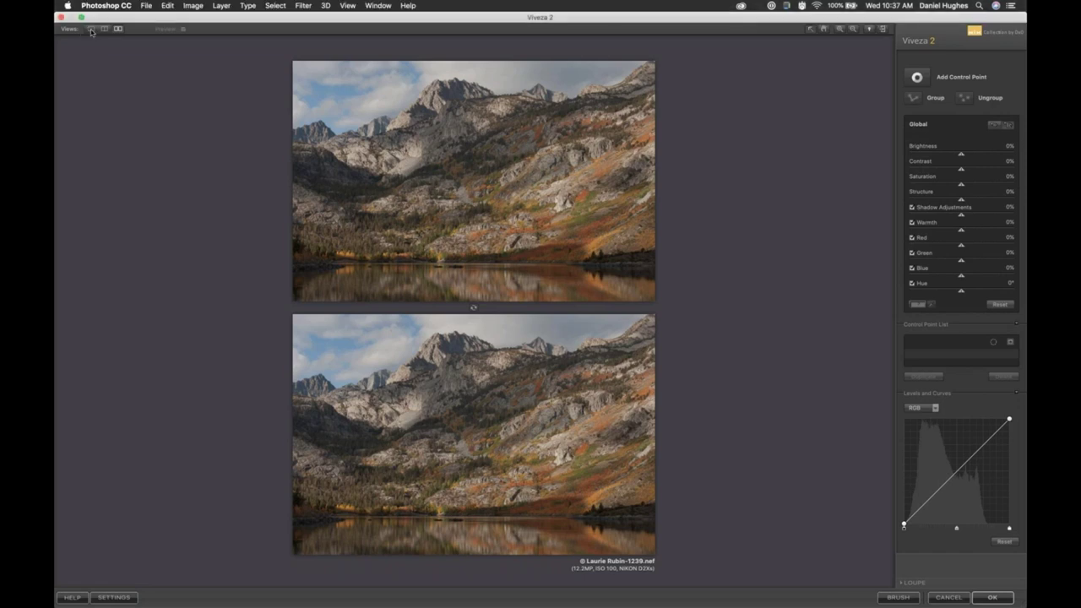
pyautogui.click(91, 30)
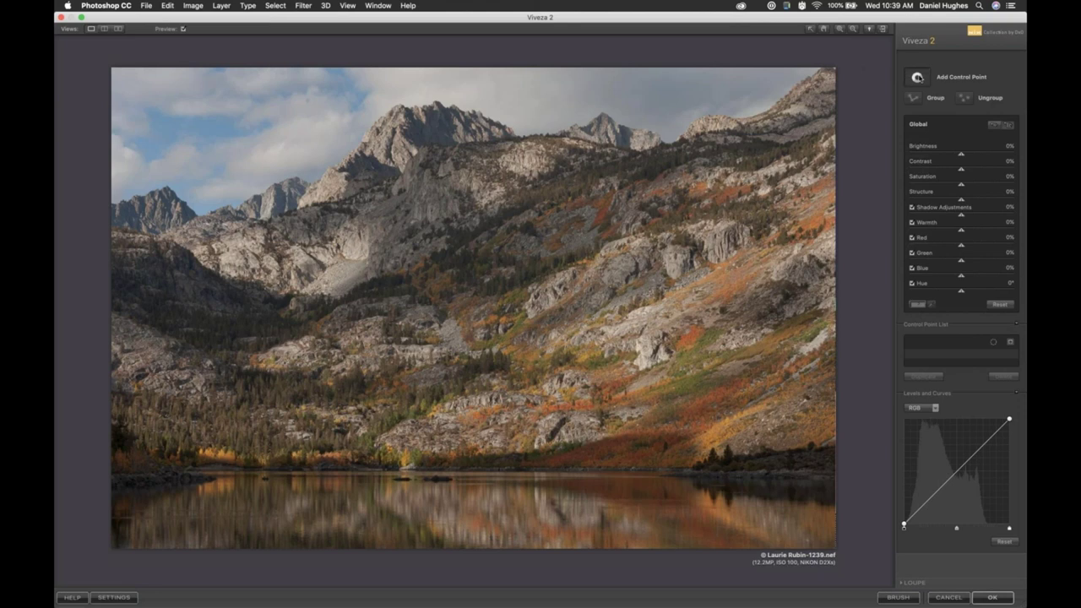
pyautogui.click(918, 78)
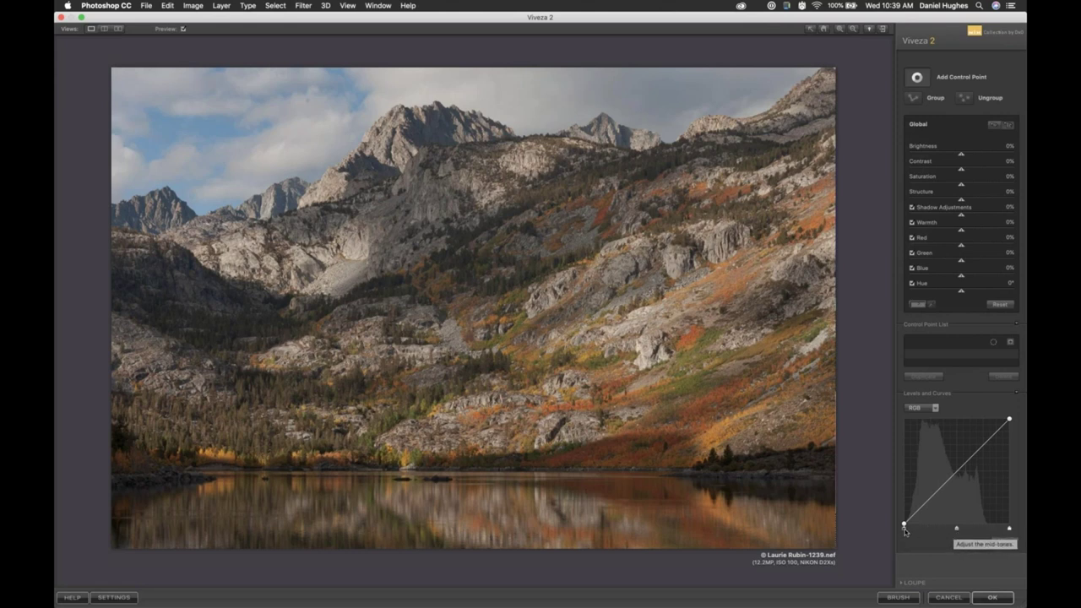
# Step: Try raising the black point of the RGB curve, then return it to the lower corner
pyautogui.moveTo(906, 528); pyautogui.dragTo(897, 503)
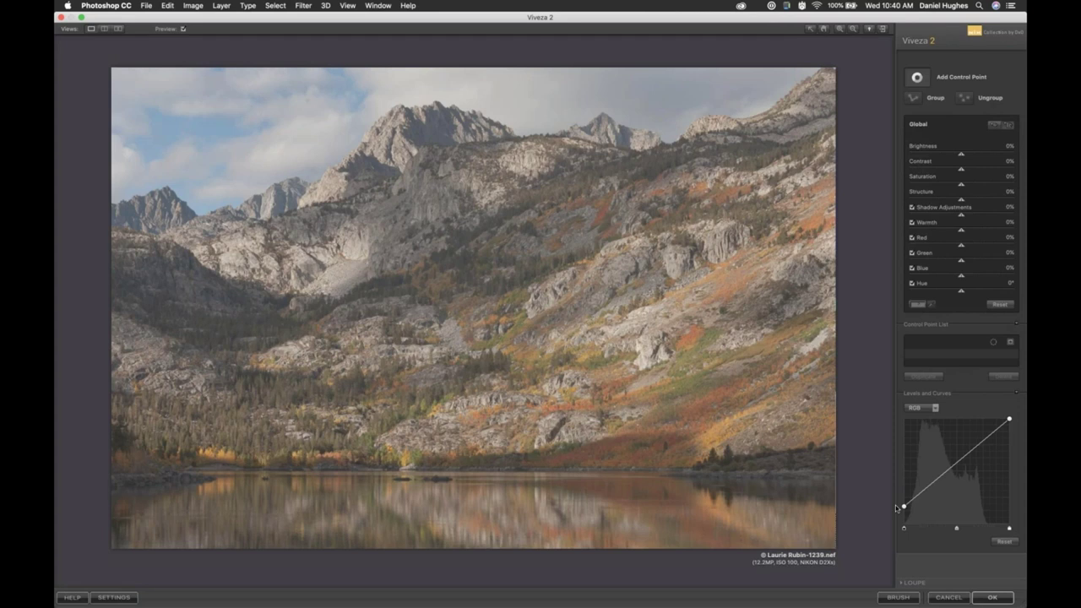
pyautogui.moveTo(904, 507); pyautogui.dragTo(903, 527)
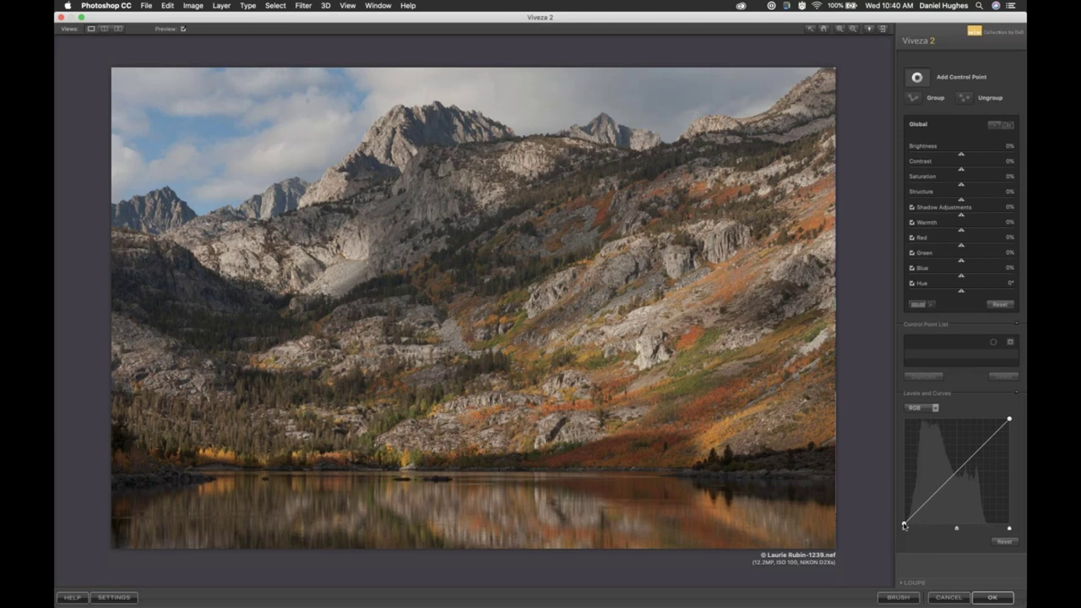
pyautogui.moveTo(903, 522); pyautogui.dragTo(903, 520)
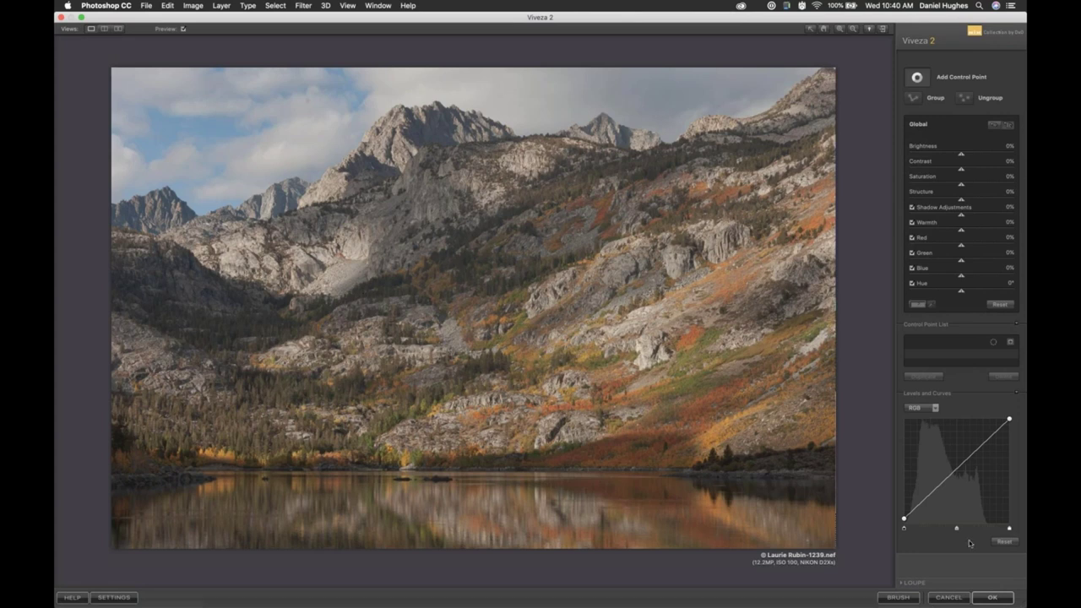
pyautogui.moveTo(904, 520); pyautogui.dragTo(904, 525)
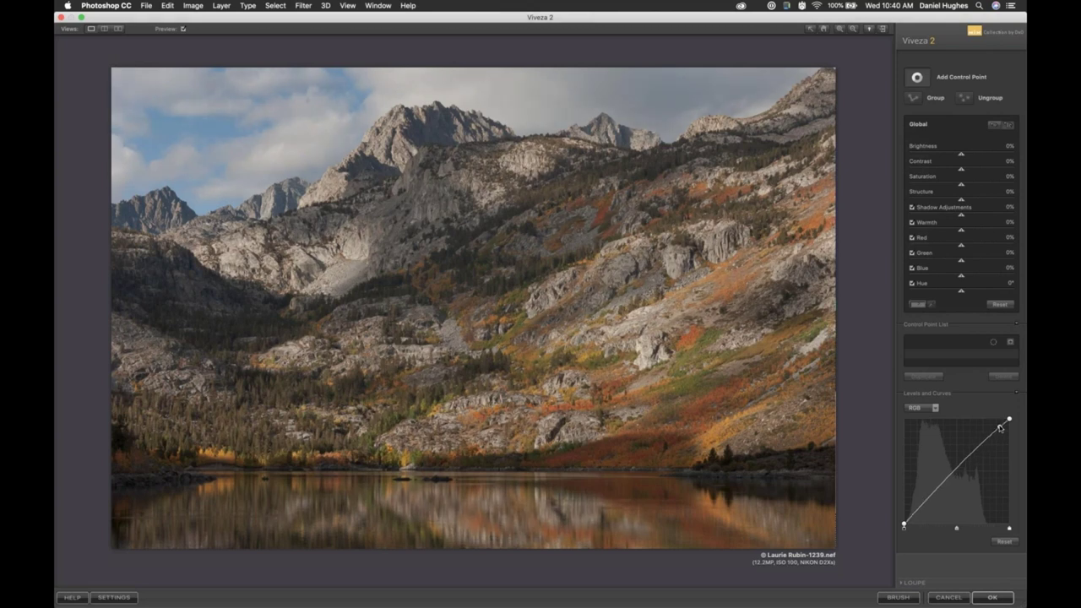
# Step: Try lifting the highlights on the RGB curve and moving the white point inward, then reset the curve
pyautogui.moveTo(999, 431); pyautogui.dragTo(1000, 424)
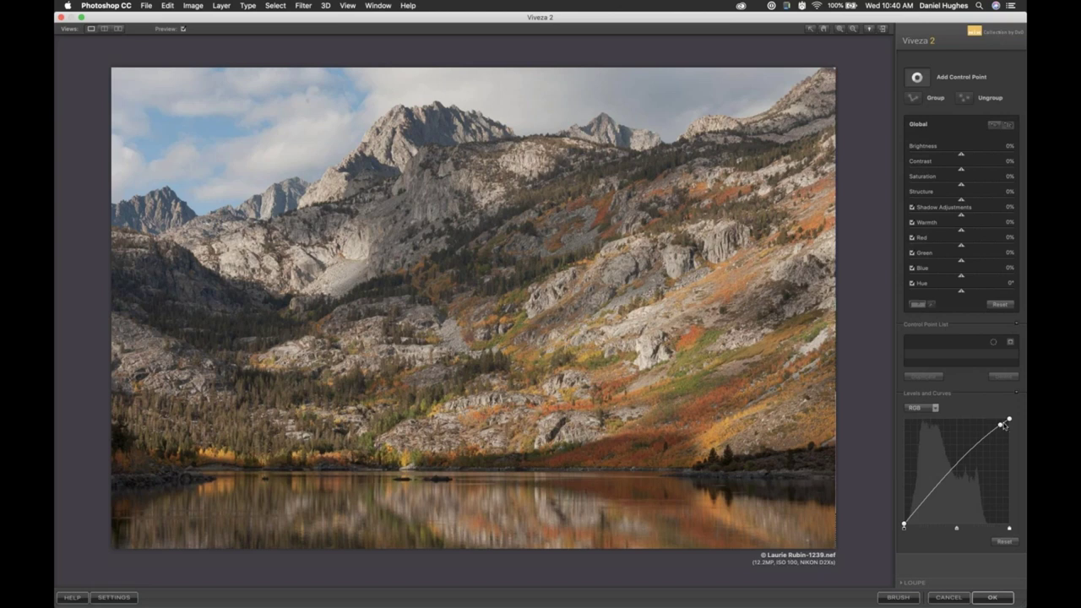
pyautogui.moveTo(1002, 426); pyautogui.dragTo(1002, 429)
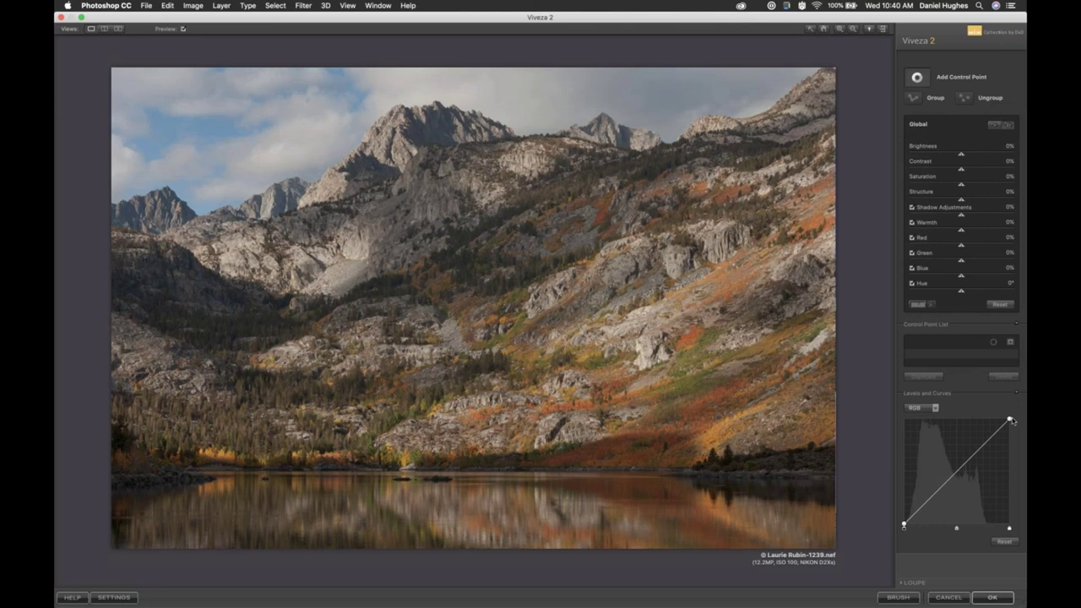
pyautogui.moveTo(1012, 529); pyautogui.dragTo(991, 531)
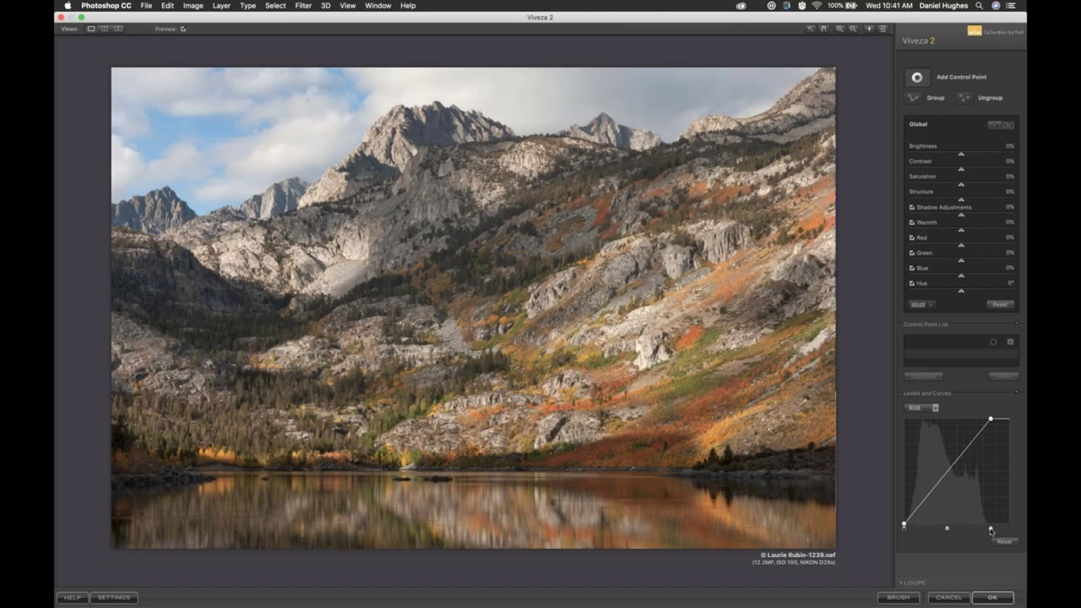
pyautogui.click(1003, 542)
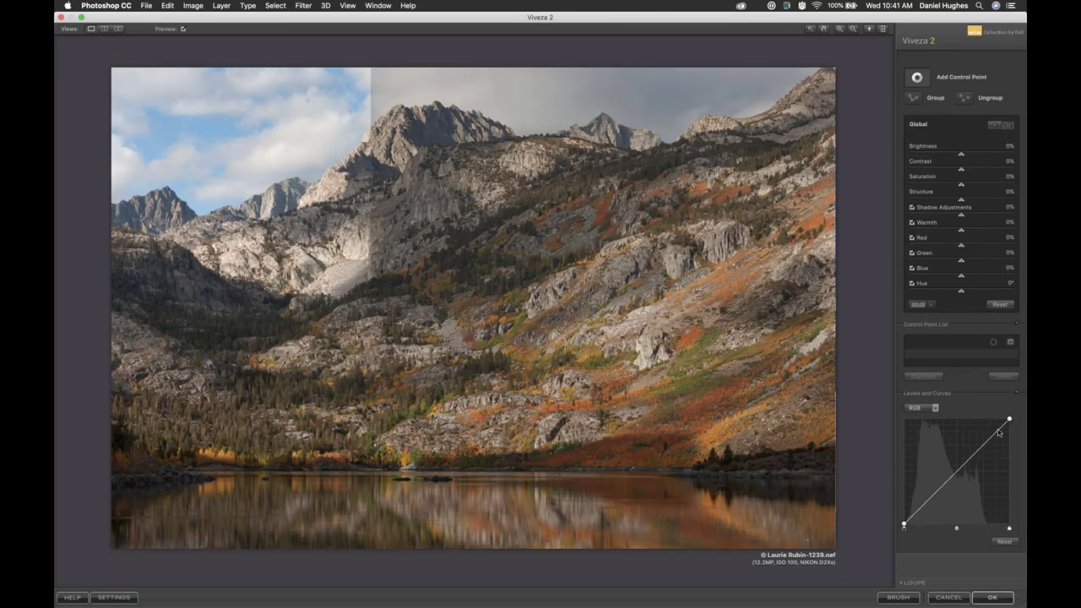
# Step: Raise a highlight point and lower a shadow point on the RGB curve to form a gentle S-curve
pyautogui.click(998, 431)
pyautogui.click(972, 463)
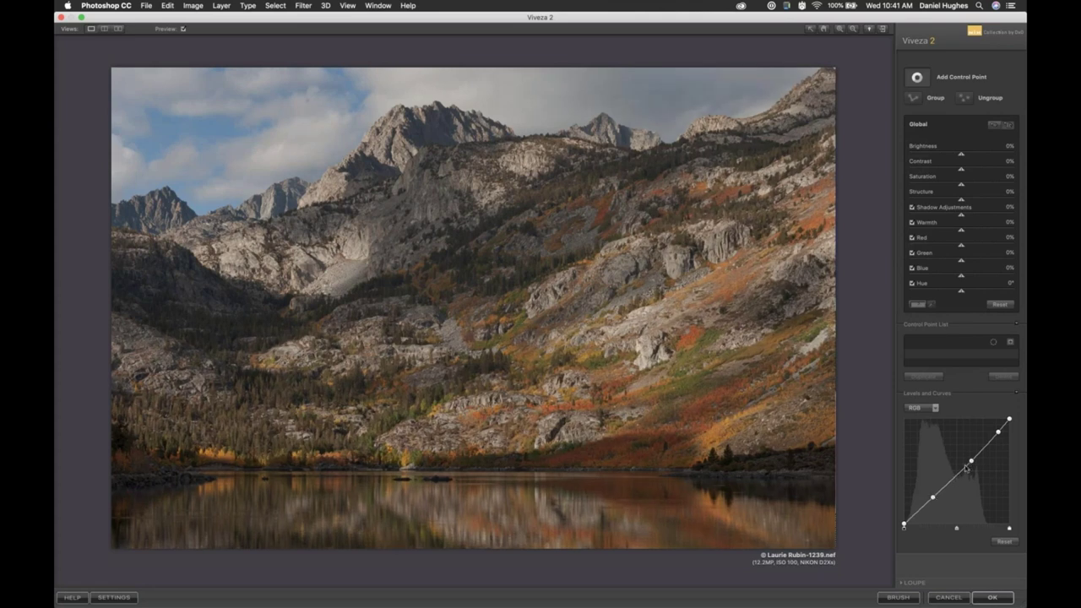
pyautogui.moveTo(972, 463); pyautogui.dragTo(997, 428)
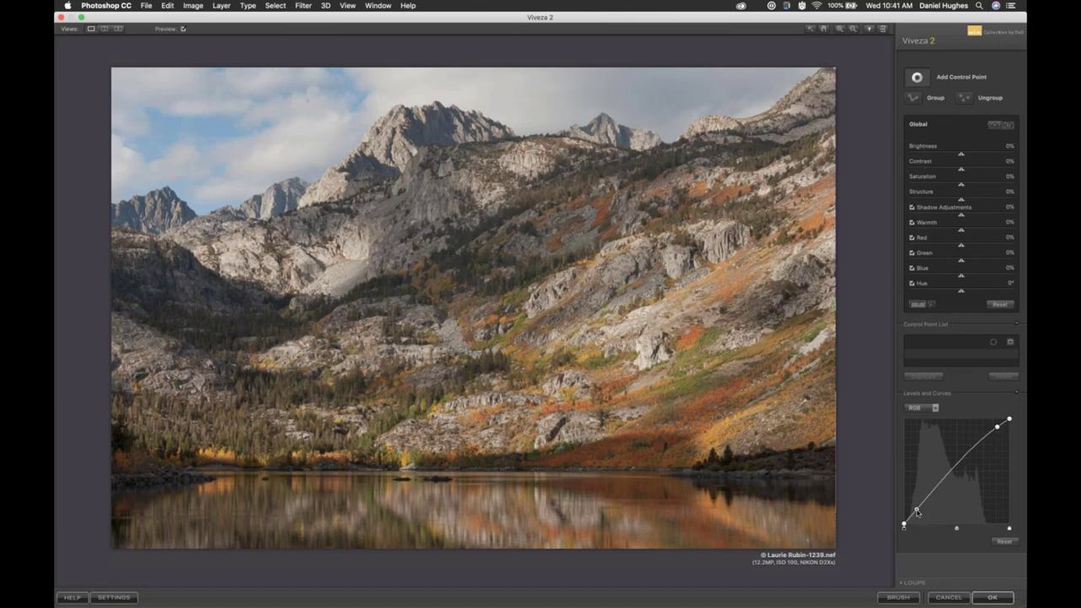
pyautogui.moveTo(918, 513); pyautogui.dragTo(918, 515)
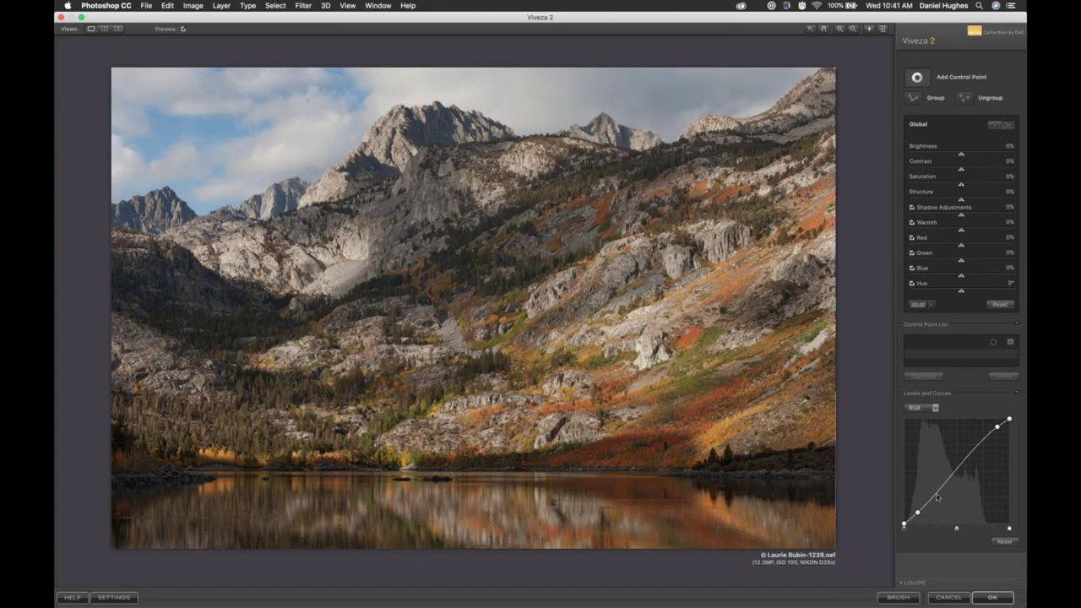
# Step: Add two midtone points to the RGB curve and fine-tune its shadow and highlight points, keeping the RGB channel selected
pyautogui.click(937, 493)
pyautogui.moveTo(937, 493); pyautogui.dragTo(933, 491)
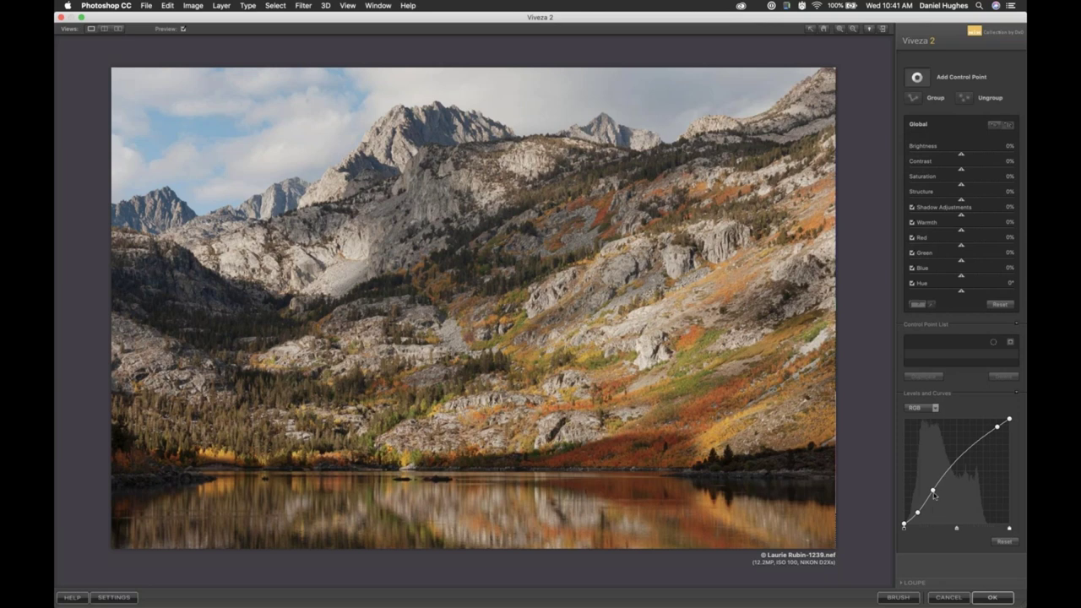
pyautogui.moveTo(933, 492); pyautogui.dragTo(939, 487)
pyautogui.click(971, 450)
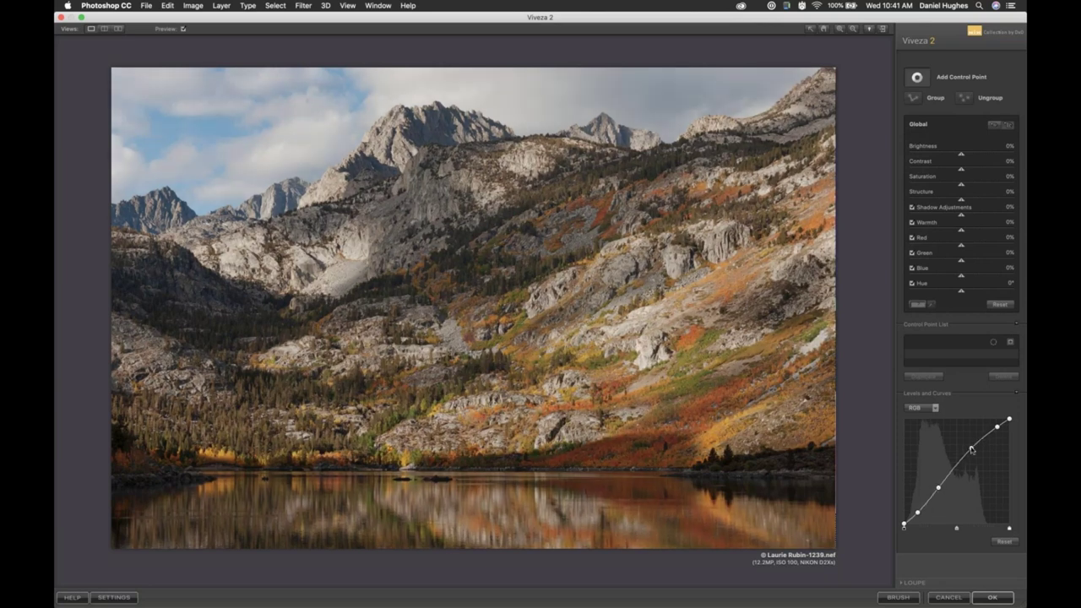
pyautogui.click(916, 515)
pyautogui.click(998, 425)
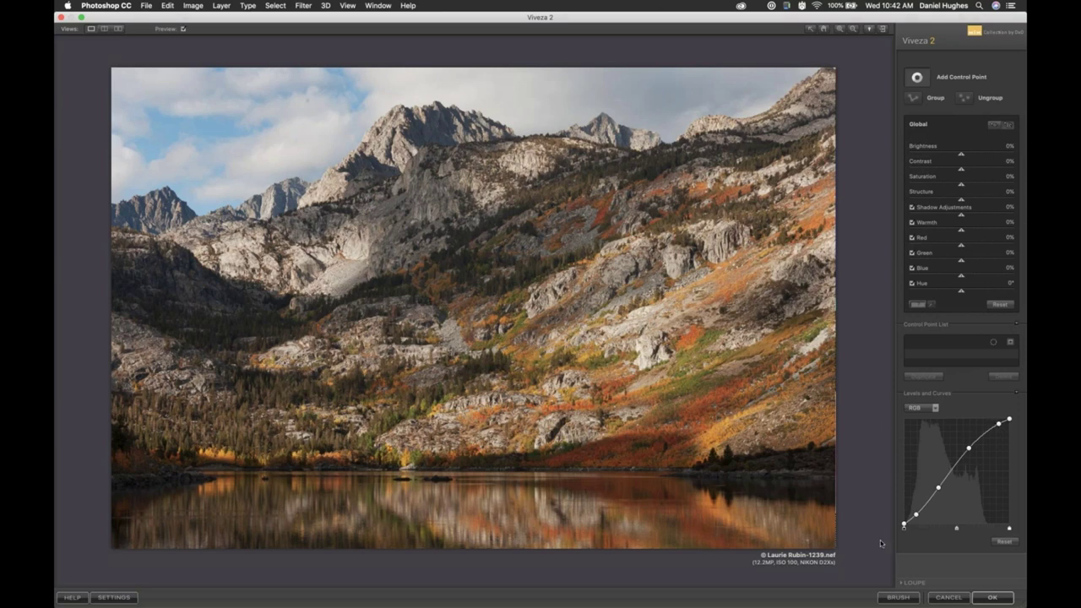
pyautogui.click(935, 410)
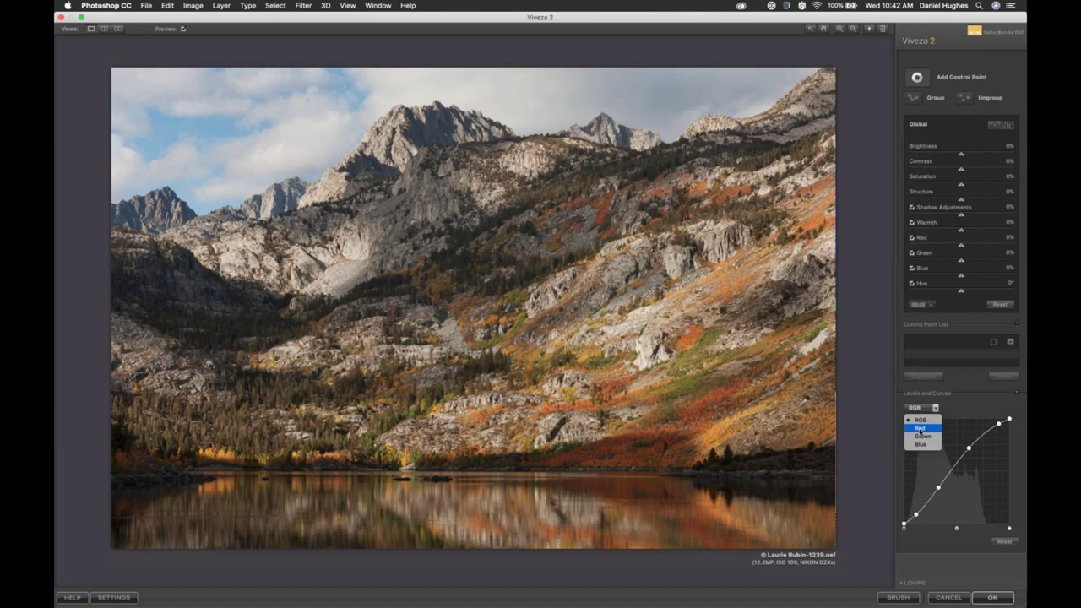
pyautogui.click(916, 420)
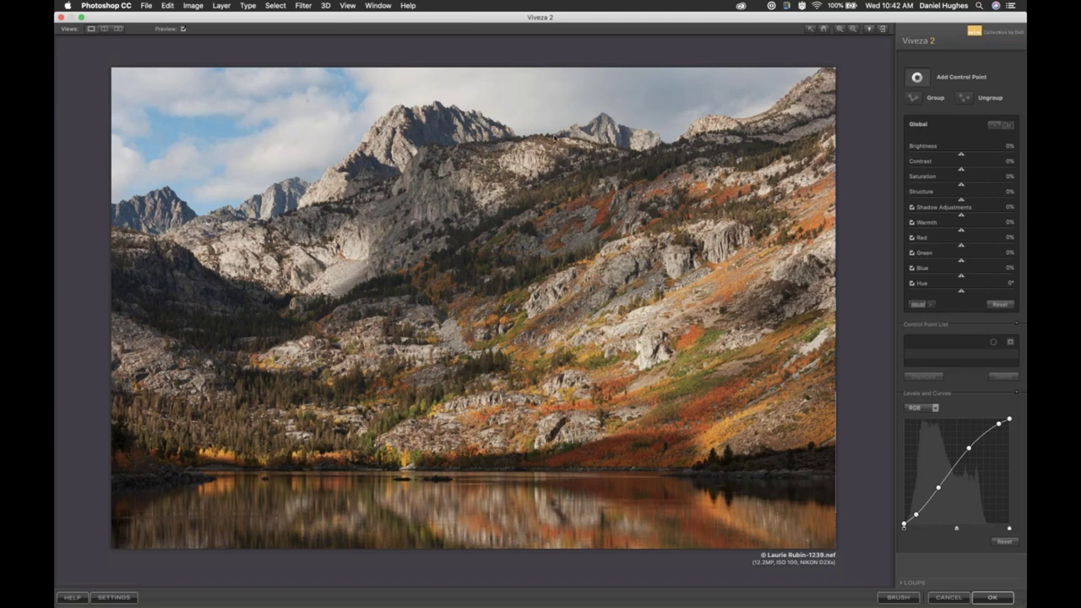
# Step: Add a control point on the main peak's shadowed face with size 6%, brightness -21% and contrast 31%
pyautogui.click(434, 126)
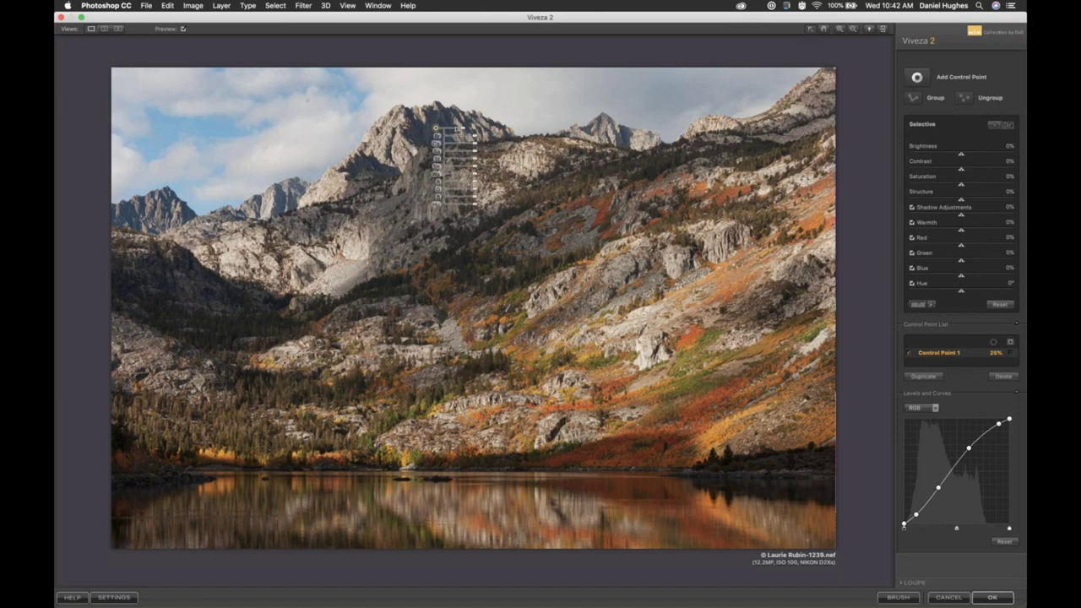
pyautogui.moveTo(461, 131); pyautogui.dragTo(457, 131)
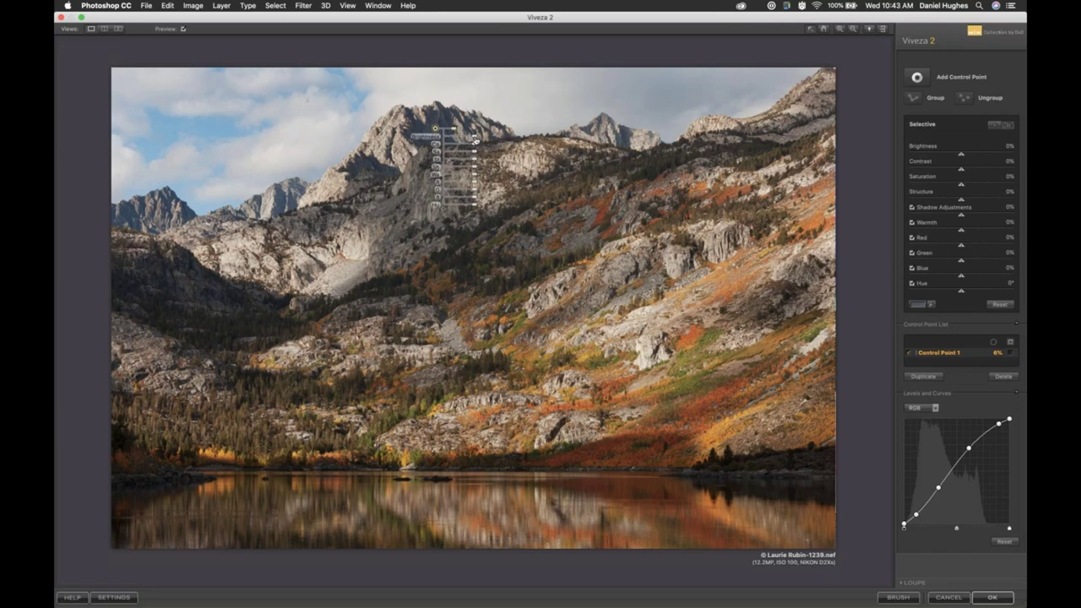
pyautogui.click(471, 141)
pyautogui.moveTo(471, 140); pyautogui.dragTo(449, 136)
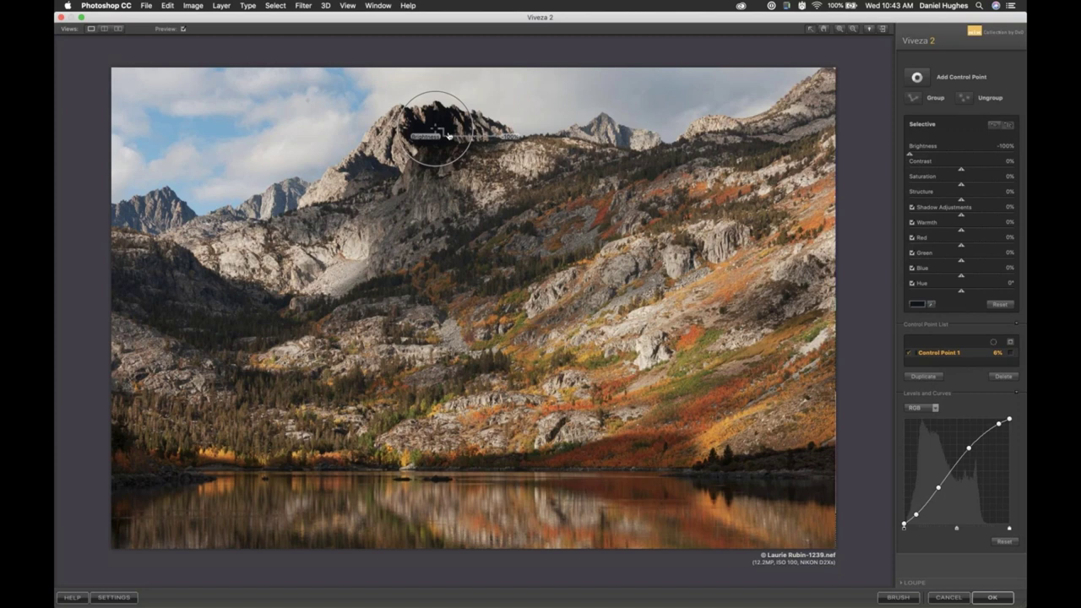
pyautogui.moveTo(448, 135); pyautogui.dragTo(470, 138)
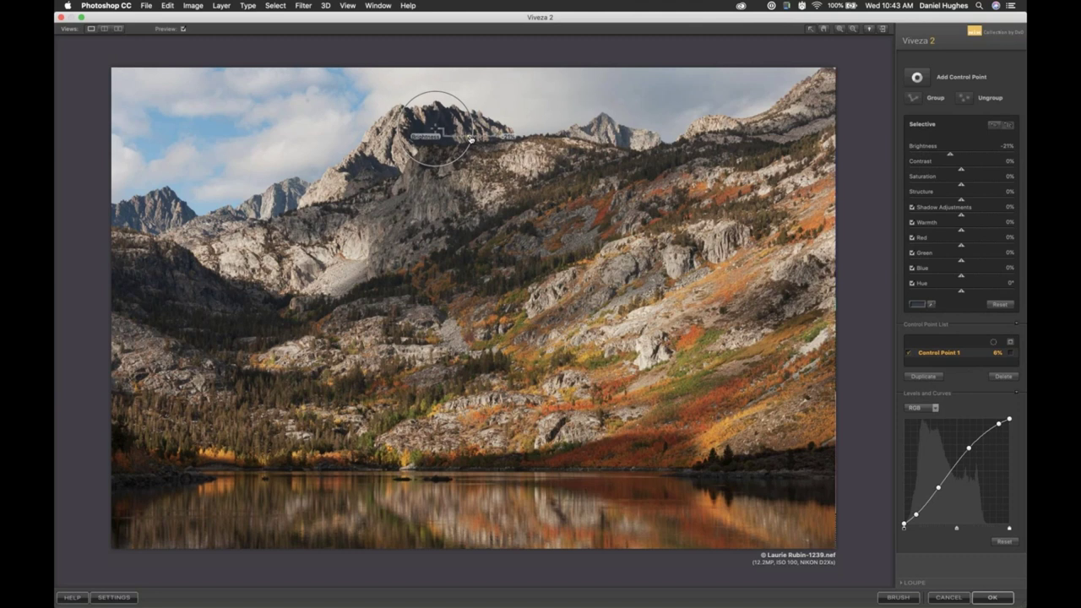
pyautogui.moveTo(471, 139); pyautogui.dragTo(472, 141)
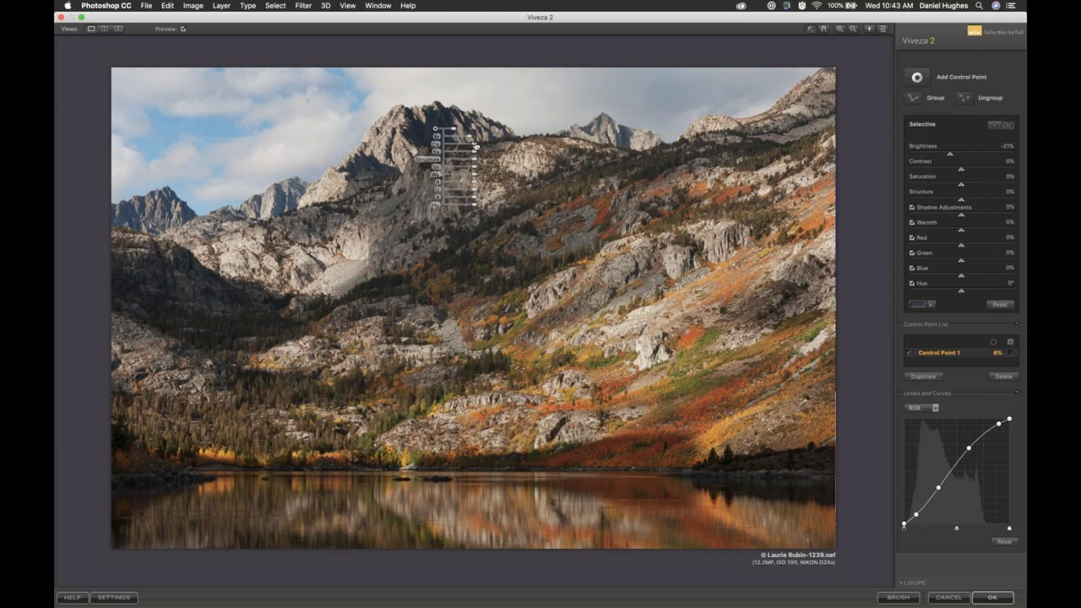
pyautogui.moveTo(475, 146); pyautogui.dragTo(482, 146)
# Step: At 100% view, try the control point on the blue sky and return it to the peak's shadowed face
pyautogui.click(412, 138)
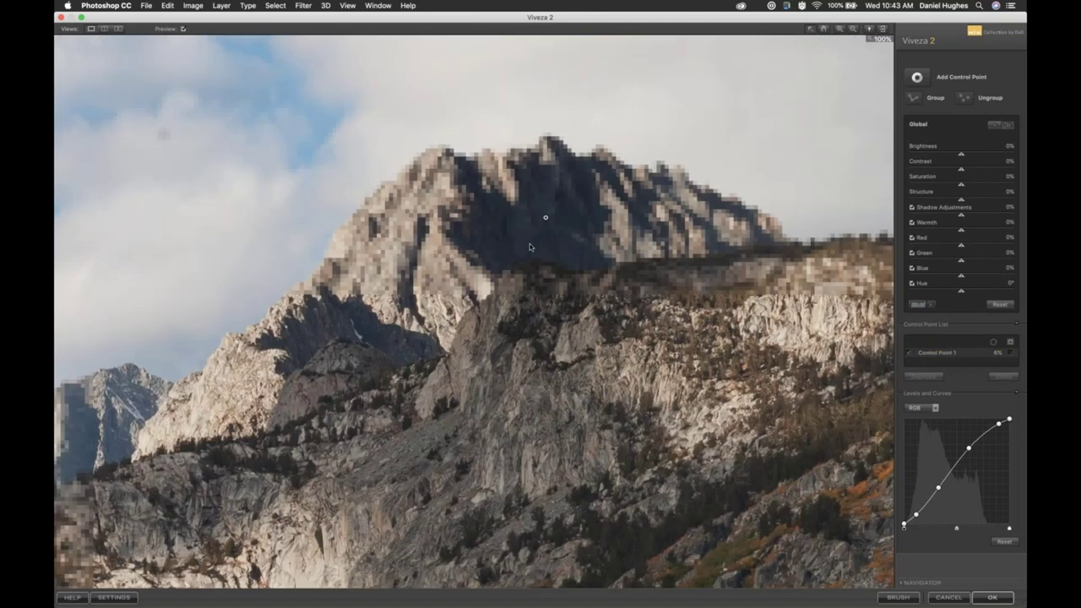
pyautogui.click(545, 217)
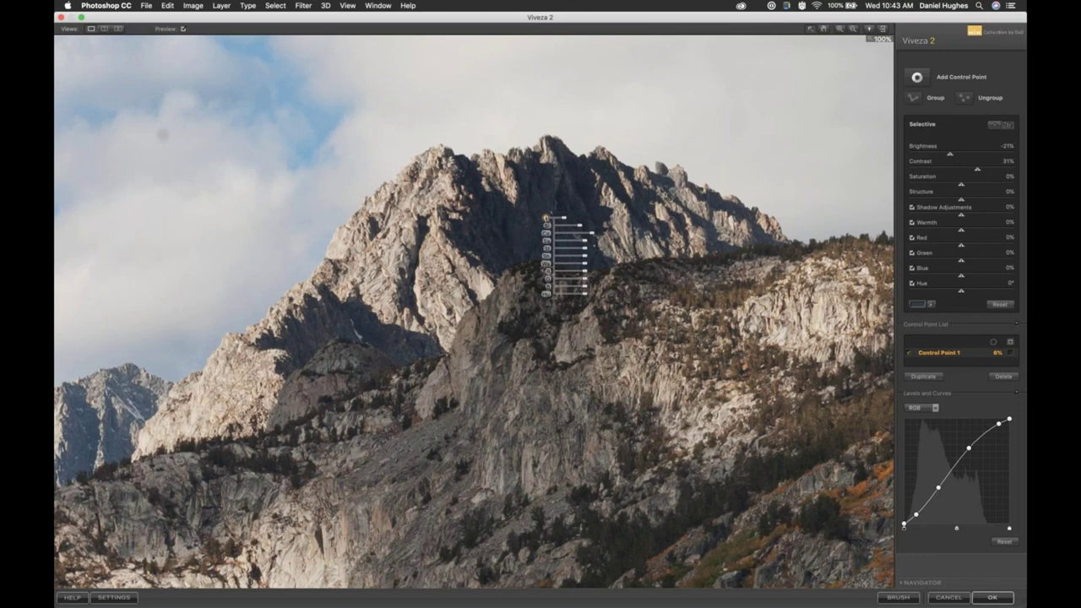
pyautogui.moveTo(546, 217); pyautogui.dragTo(287, 96)
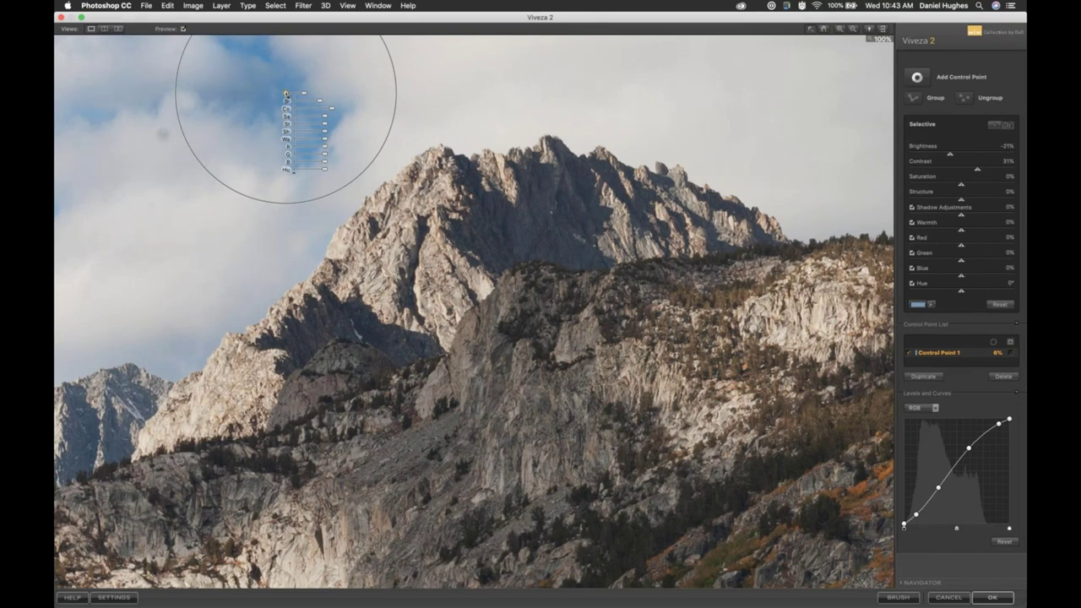
pyautogui.moveTo(286, 93); pyautogui.dragTo(545, 207)
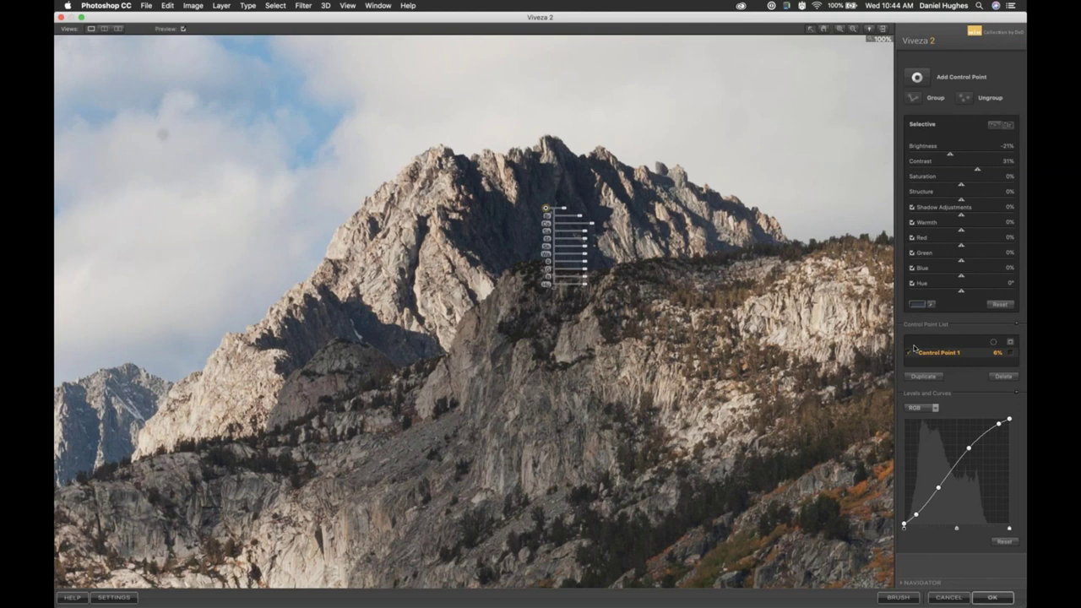
# Step: Show the control point's mask and examine how the selection changes over the peak, sky and clouds
pyautogui.click(1010, 354)
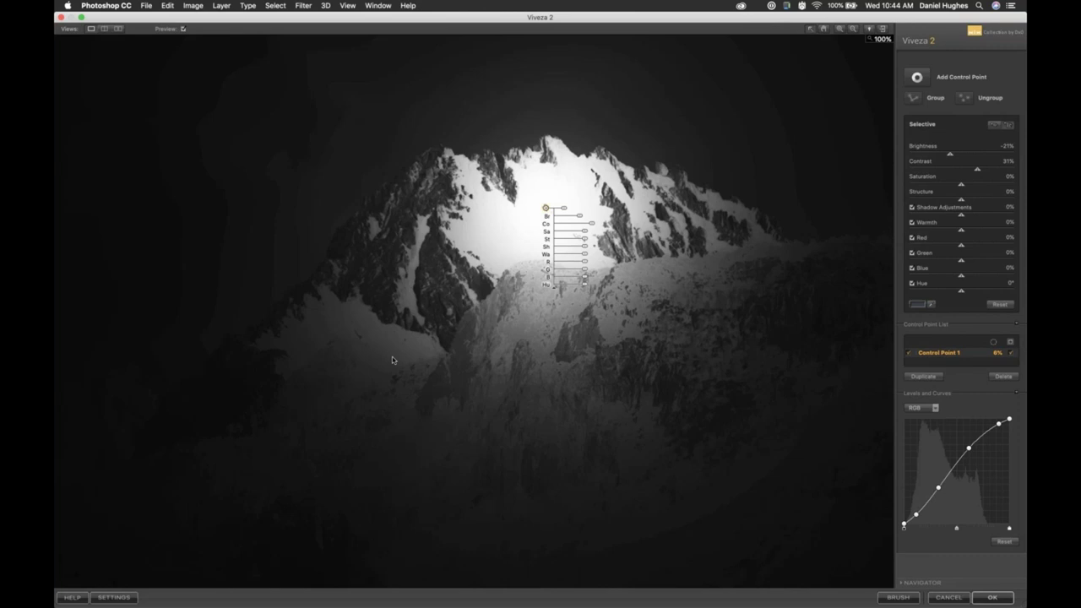
pyautogui.moveTo(545, 207); pyautogui.dragTo(539, 207)
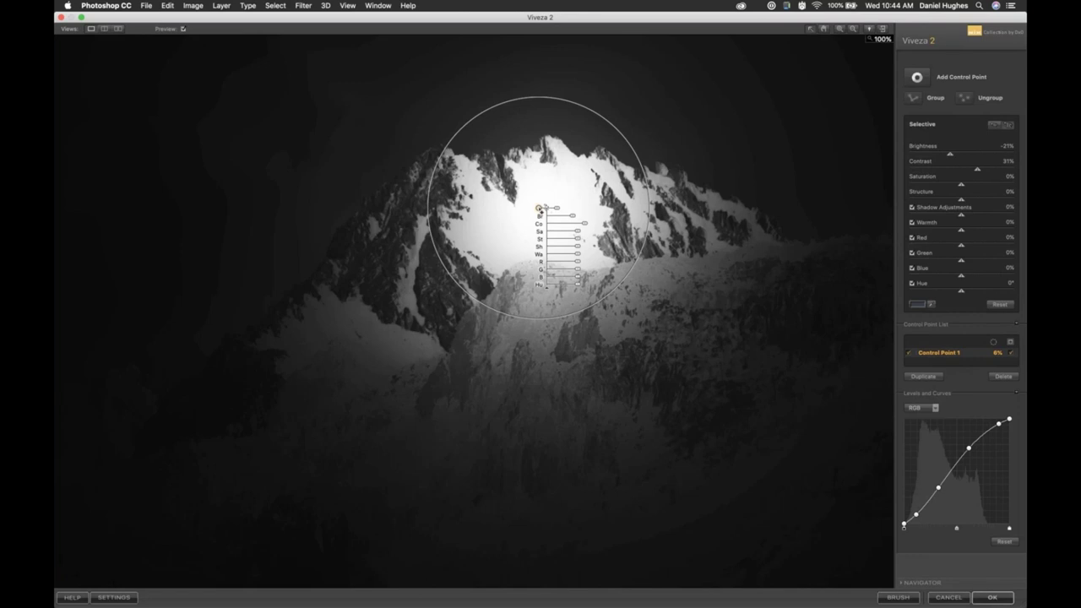
pyautogui.moveTo(539, 209); pyautogui.dragTo(349, 84)
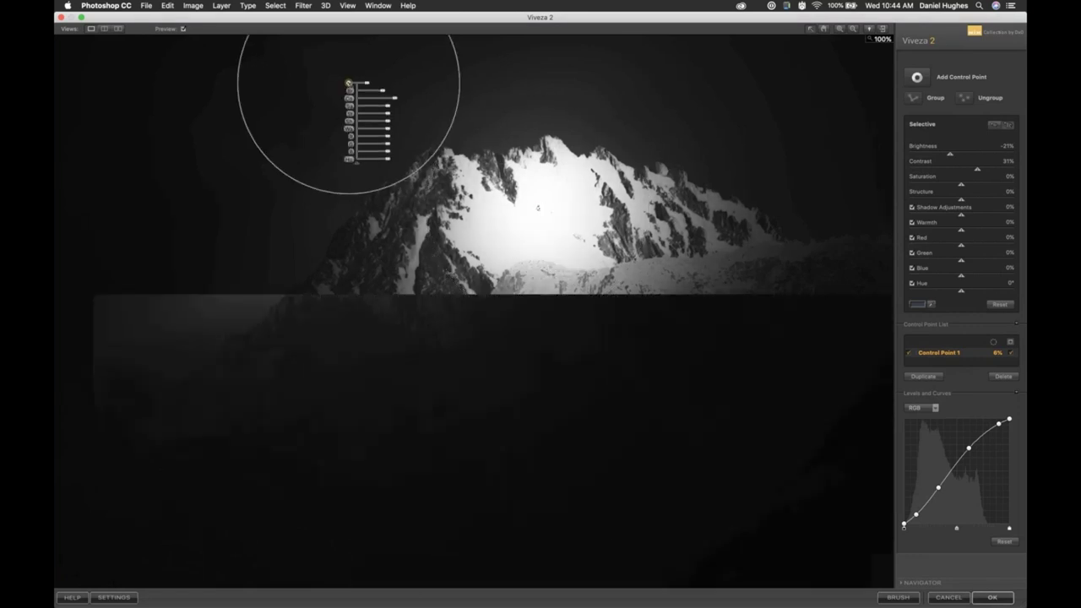
pyautogui.moveTo(348, 83); pyautogui.dragTo(390, 166)
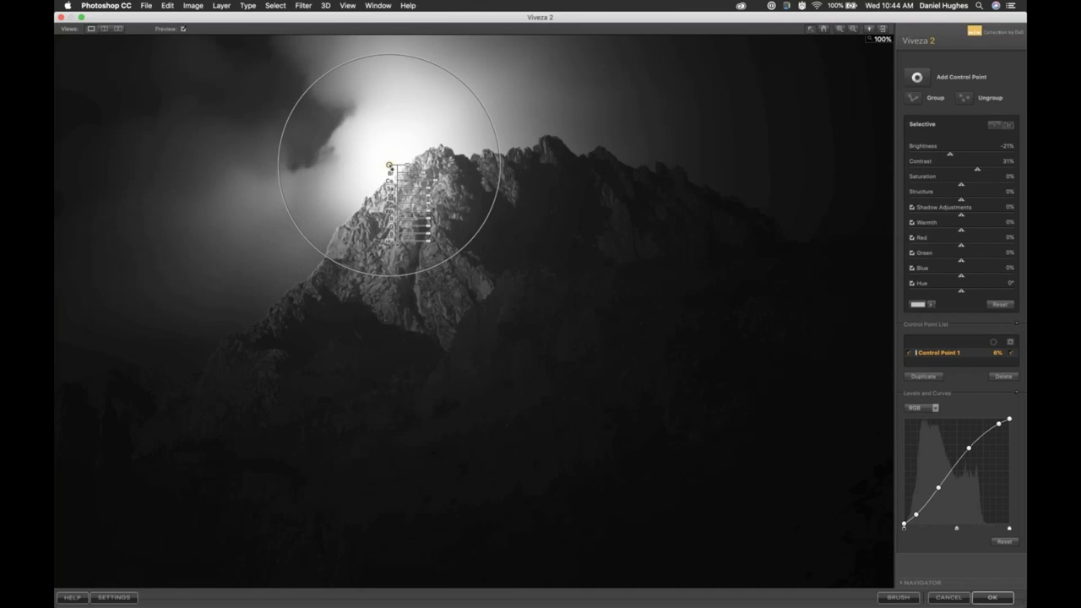
# Step: Move the control point back to the peak's shadowed face, hide its mask, and fine-tune its position
pyautogui.moveTo(495, 234); pyautogui.dragTo(541, 243)
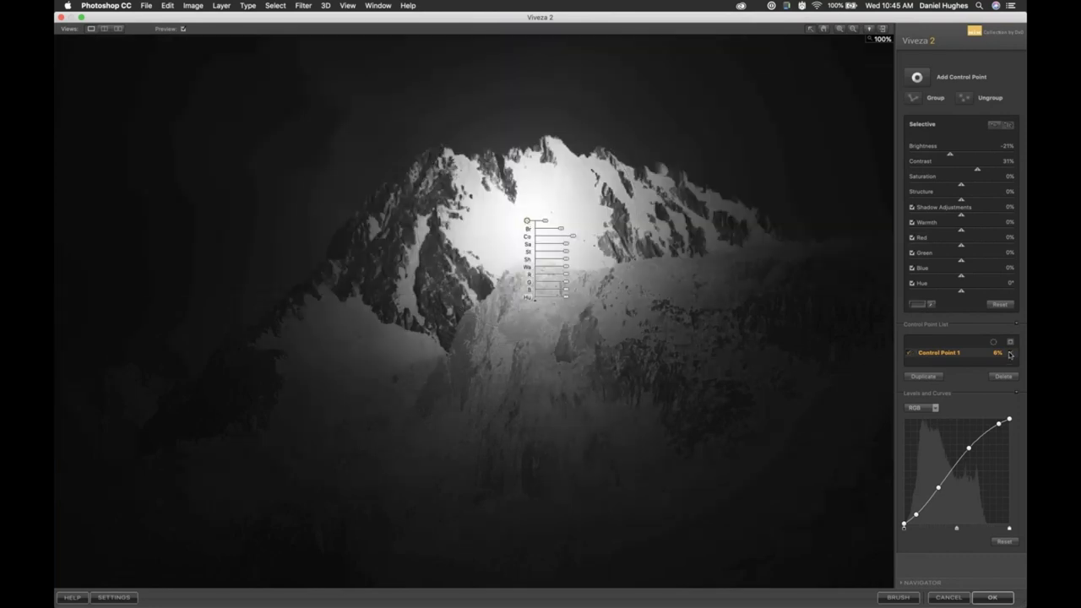
pyautogui.click(1006, 354)
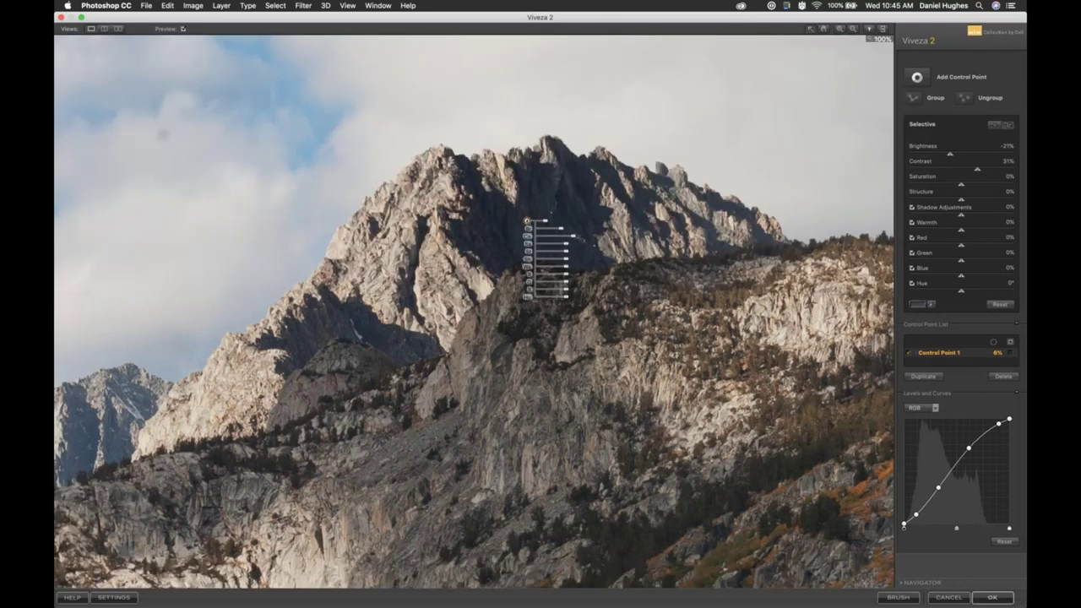
pyautogui.moveTo(527, 221); pyautogui.dragTo(533, 216)
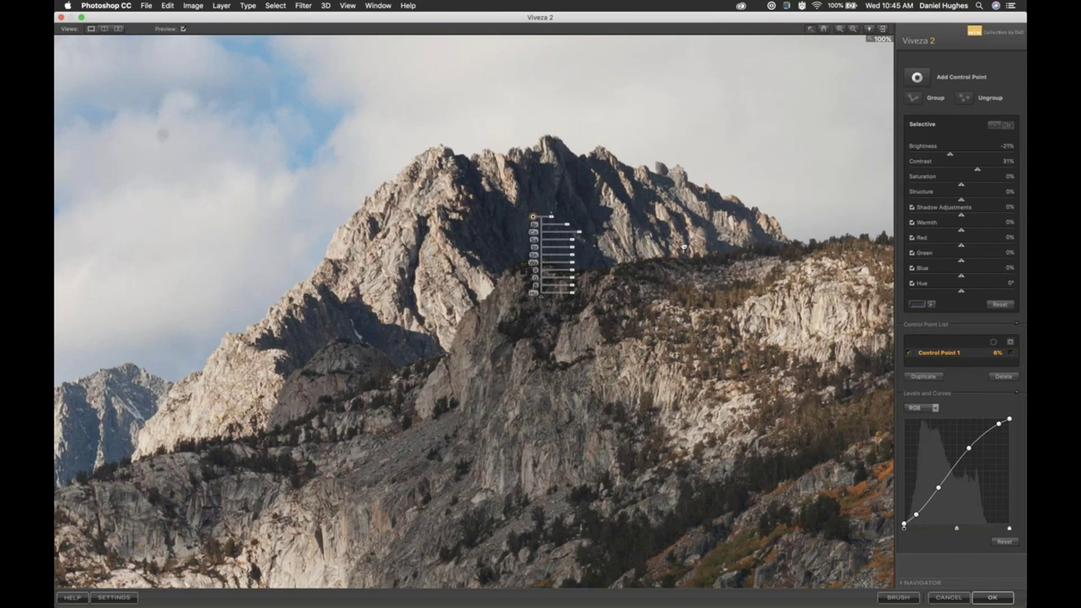
# Step: Add a second control point on the shadowed rock of the peak's lower left slope and set its size to 6%
pyautogui.click(917, 78)
pyautogui.click(362, 328)
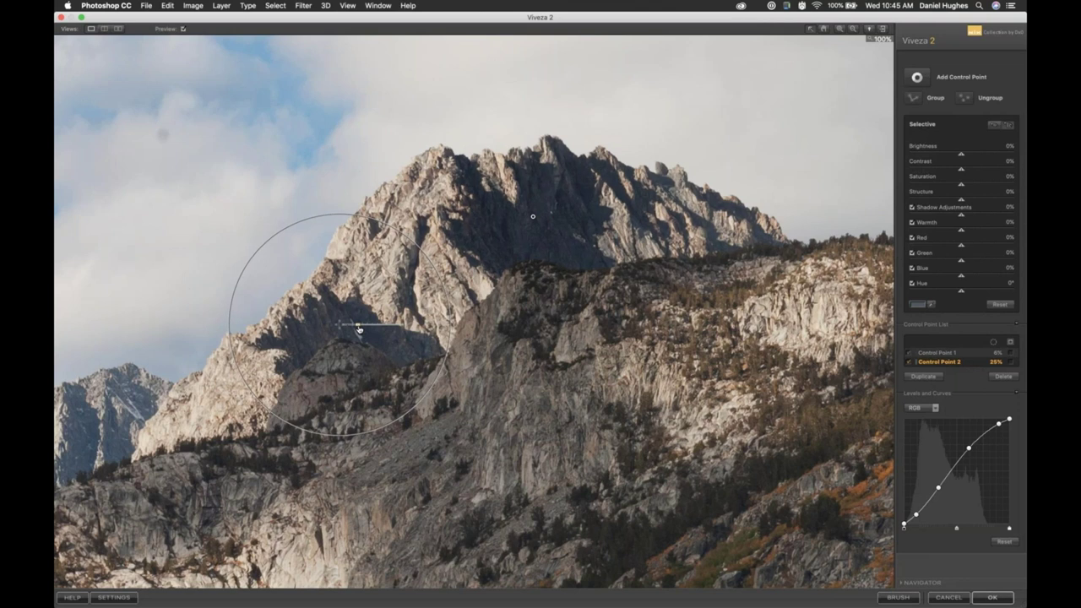
pyautogui.click(358, 330)
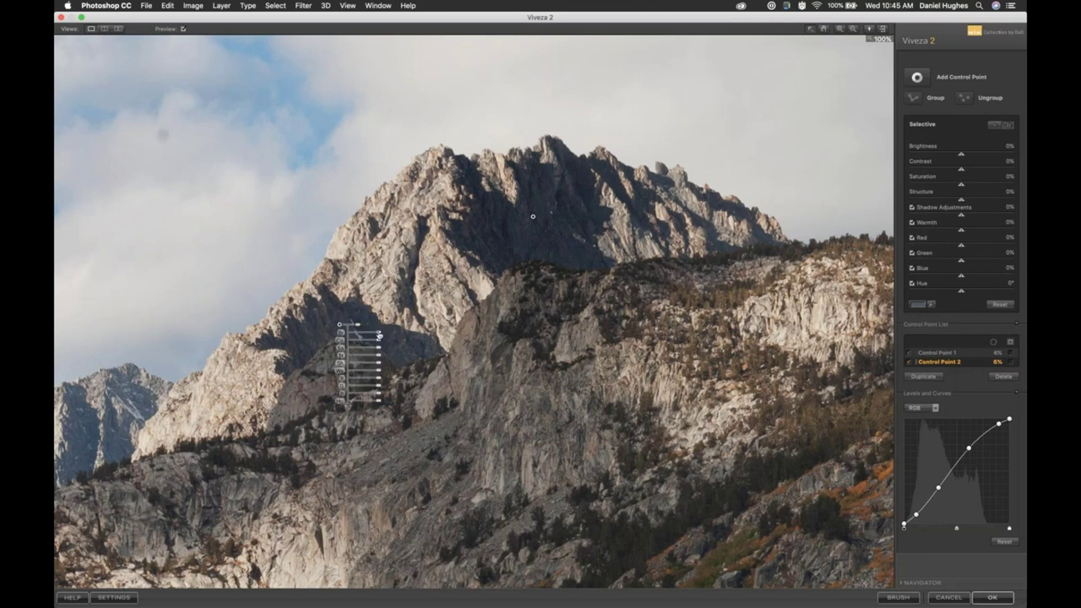
# Step: Set the brightness of the control point on the peak's shaded left slope to -13%
pyautogui.moveTo(377, 335); pyautogui.dragTo(377, 335)
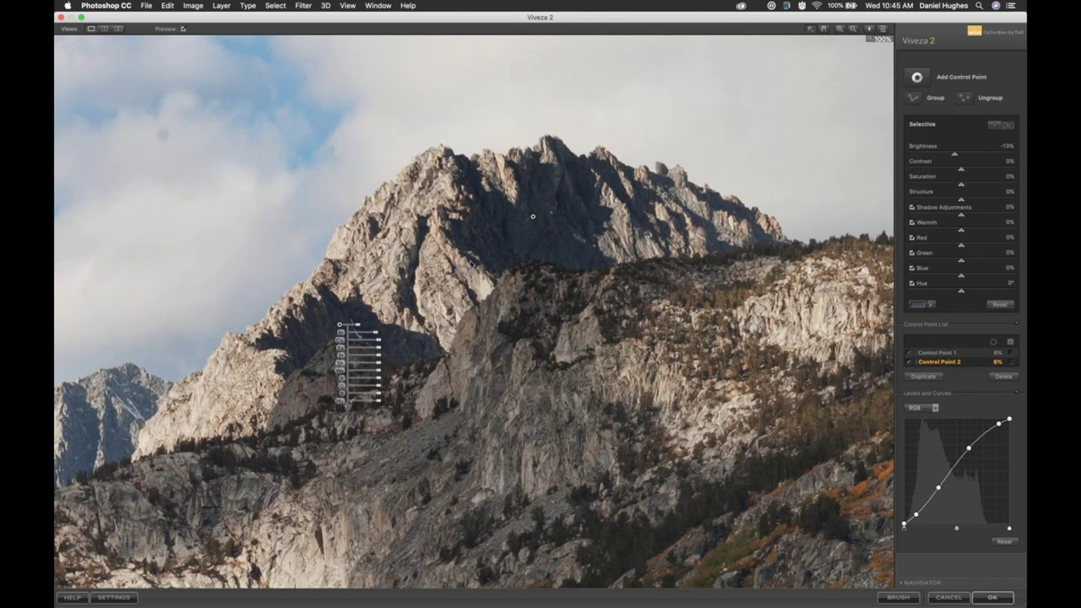
pyautogui.click(522, 214)
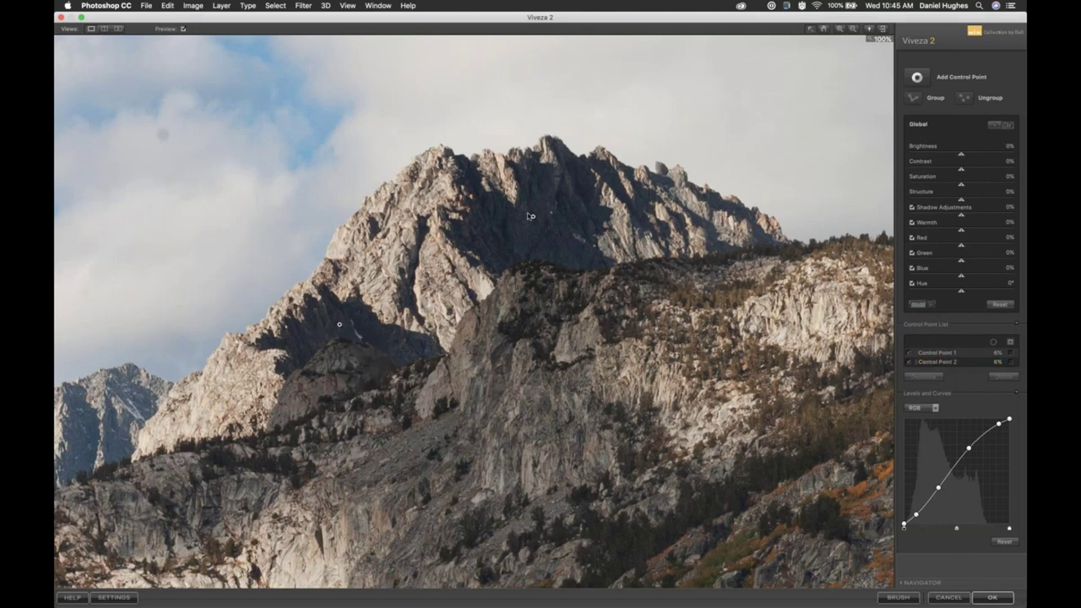
# Step: Add a control point on the rock face just below the peak's shadow and set its size to 9%
pyautogui.click(917, 78)
pyautogui.click(533, 297)
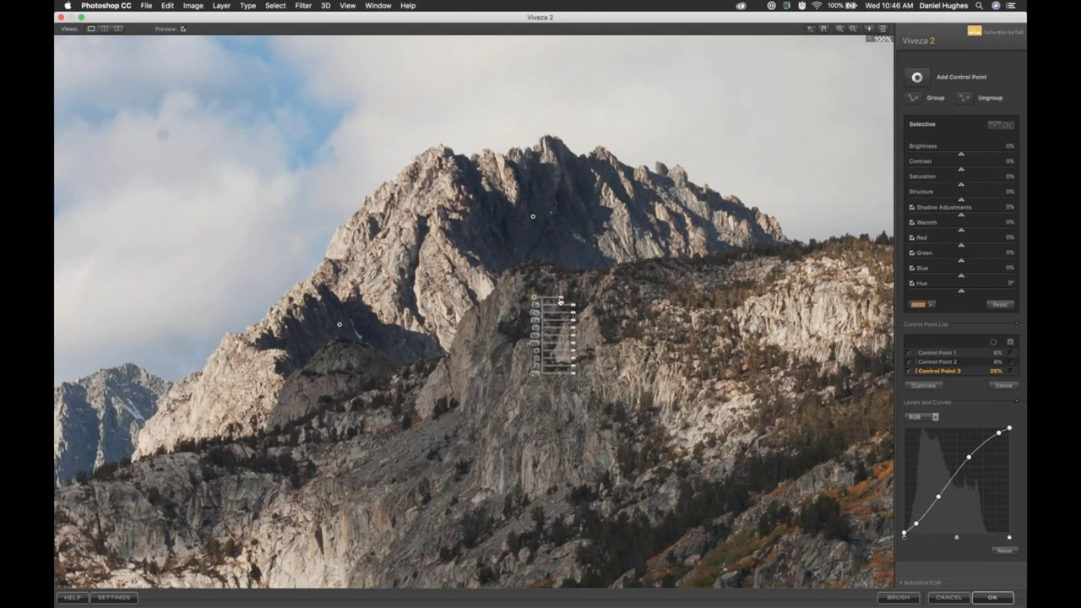
pyautogui.moveTo(560, 300); pyautogui.dragTo(536, 299)
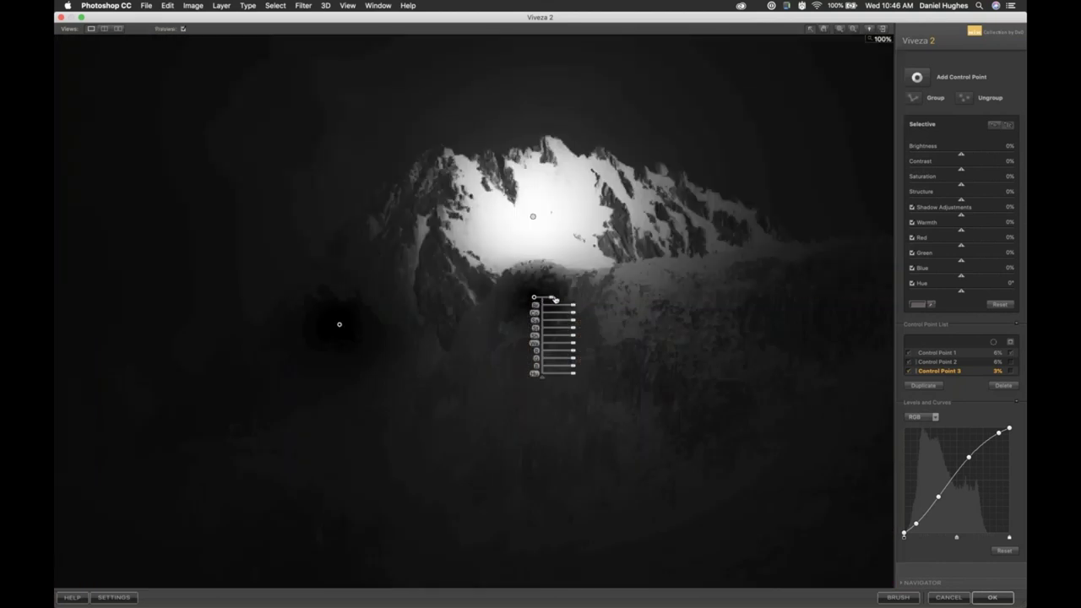
pyautogui.moveTo(553, 298); pyautogui.dragTo(556, 300)
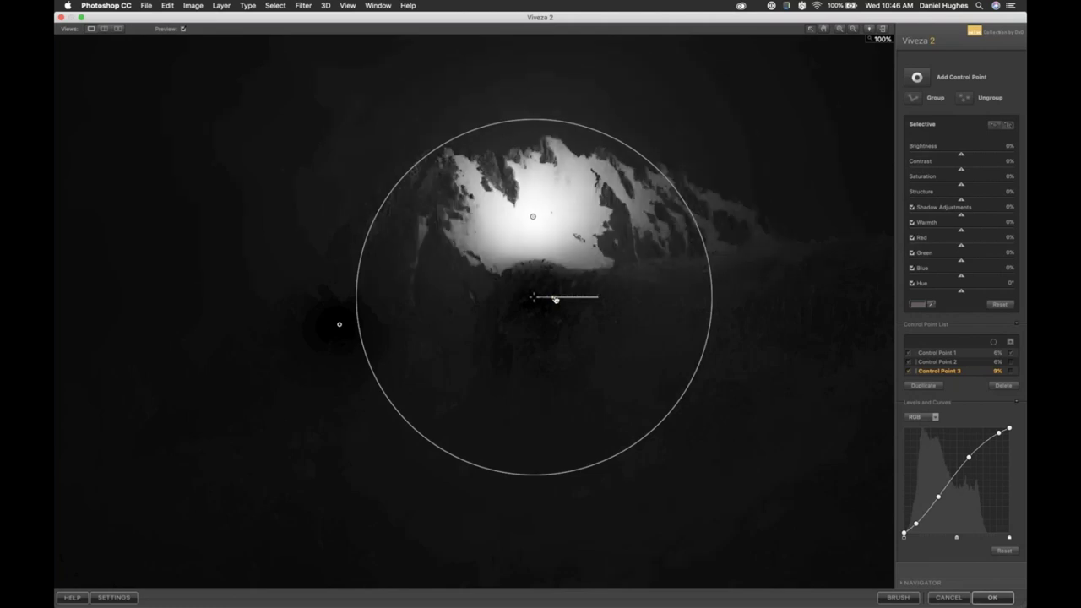
pyautogui.moveTo(556, 299); pyautogui.dragTo(555, 299)
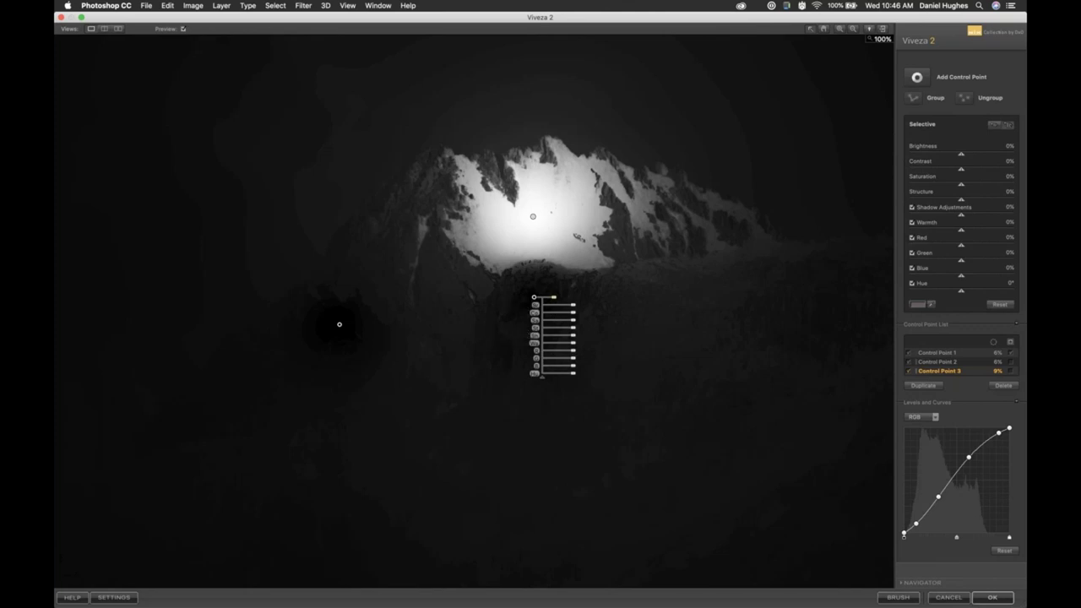
pyautogui.click(477, 366)
# Step: Fit the whole photo in the view and hide the control point selection mask
pyautogui.press('super+0')
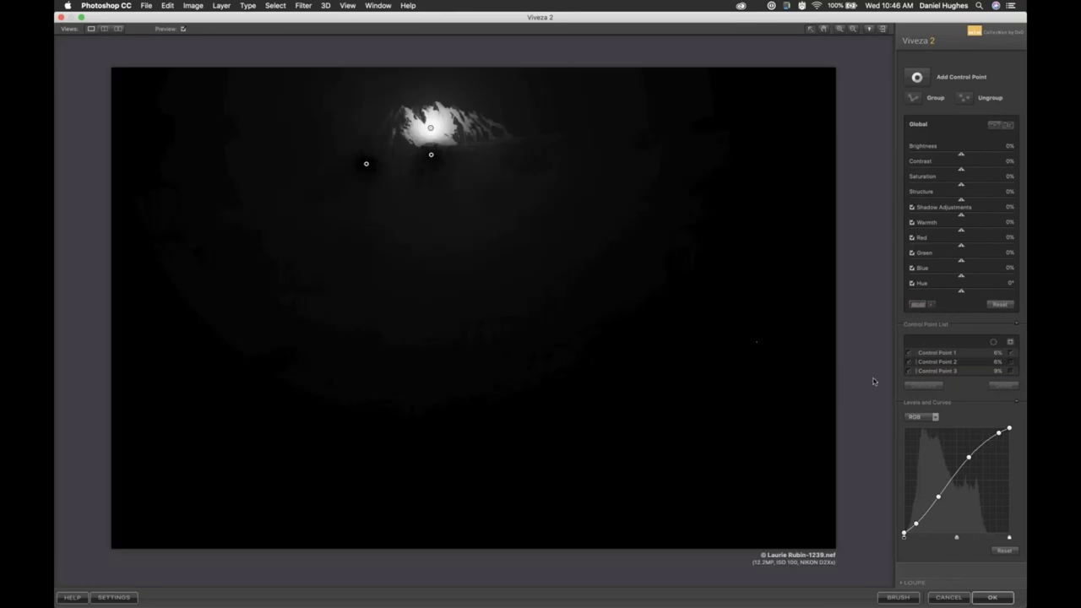
pyautogui.click(1010, 355)
pyautogui.click(1011, 355)
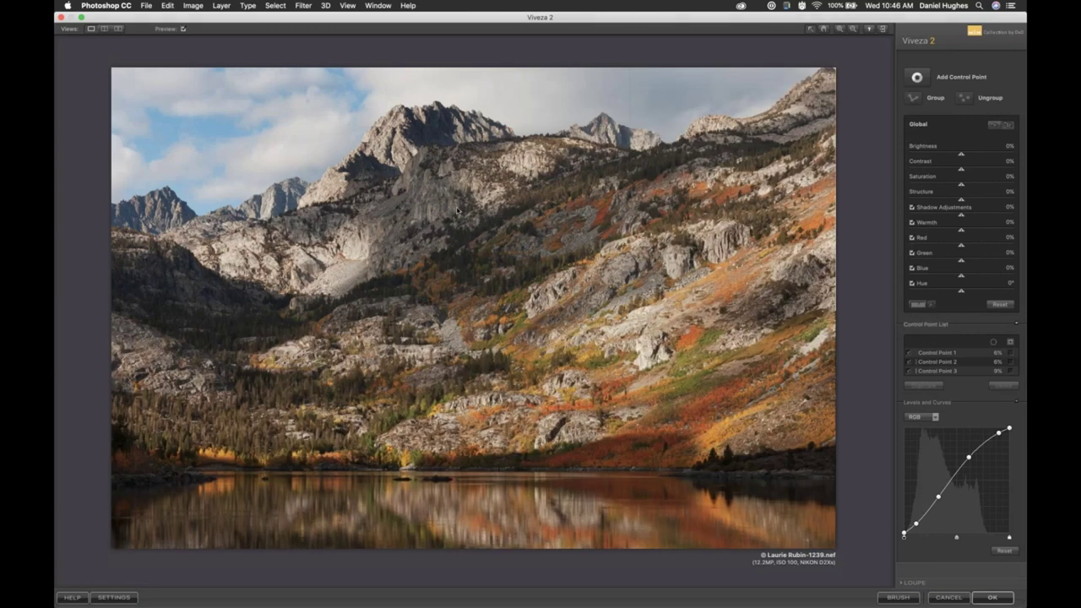
# Step: Increase the structure of the control point on the rock face below the peak
pyautogui.click(431, 155)
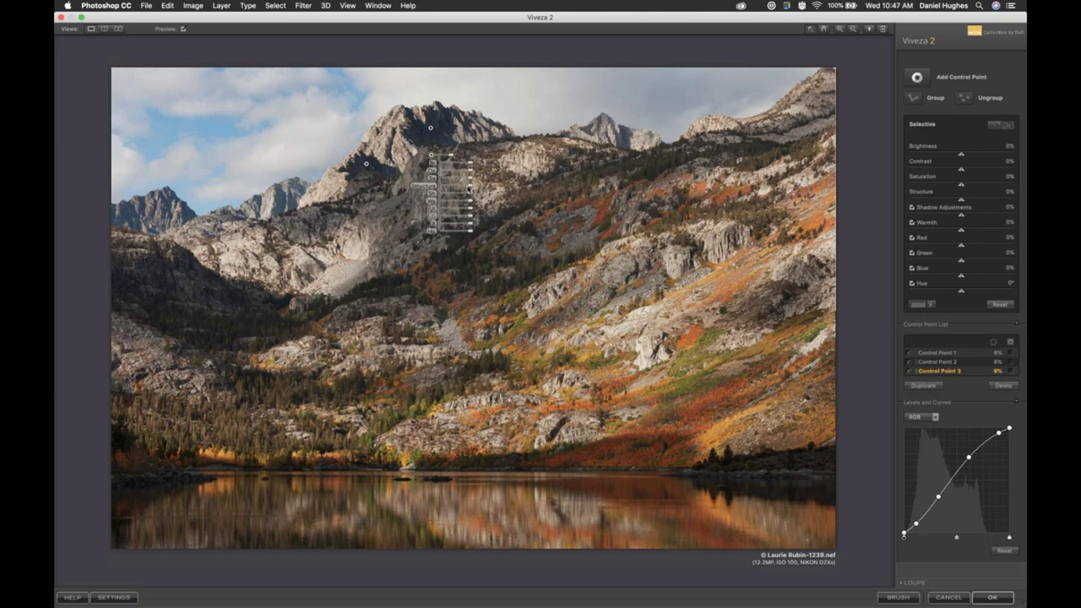
pyautogui.moveTo(470, 190); pyautogui.dragTo(476, 191)
pyautogui.click(864, 368)
pyautogui.click(908, 356)
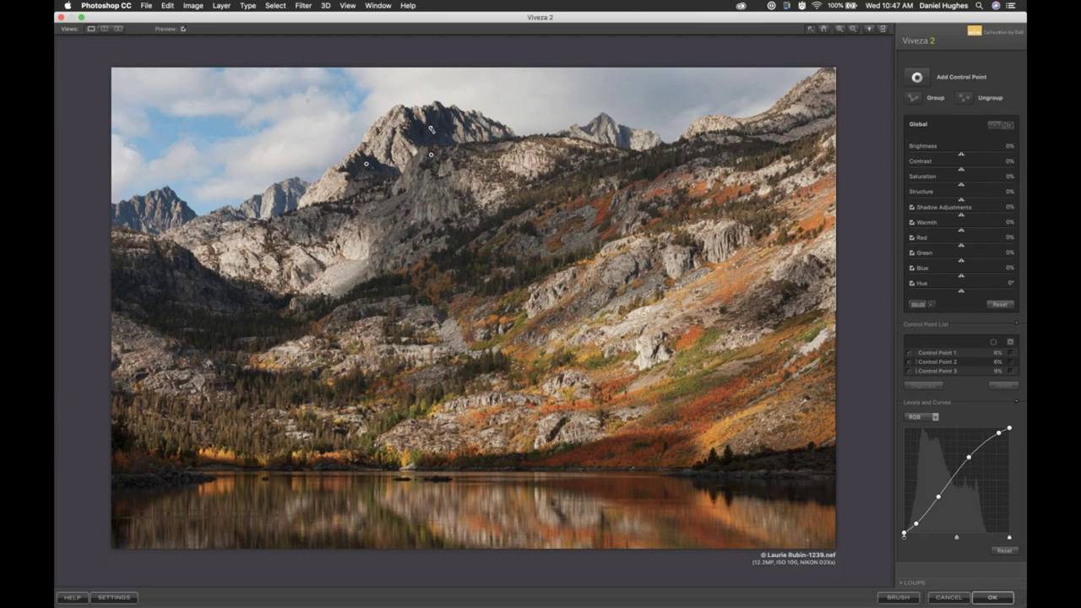
# Step: Copy the main peak's control point, with brightness -21% and contrast 7%, onto the shaded faces of three distant peaks
pyautogui.moveTo(431, 128); pyautogui.dragTo(666, 152)
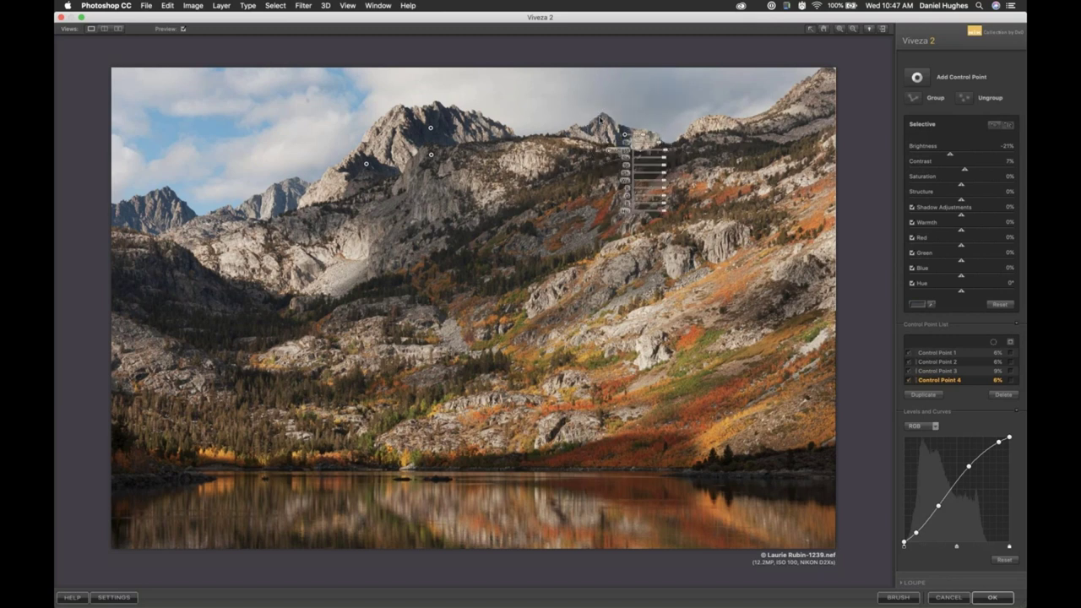
pyautogui.click(129, 219)
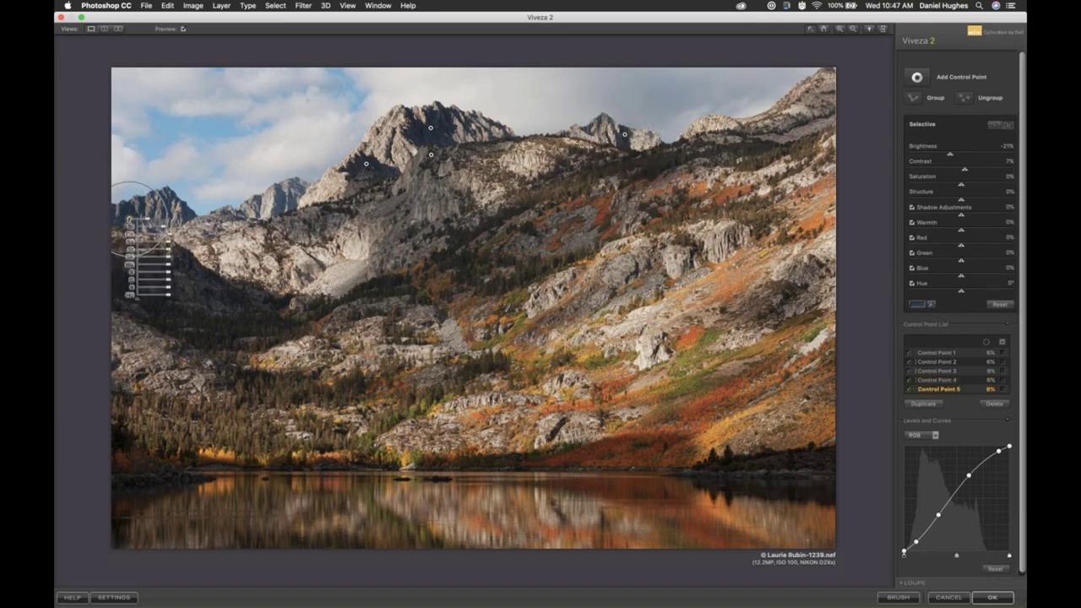
pyautogui.click(227, 186)
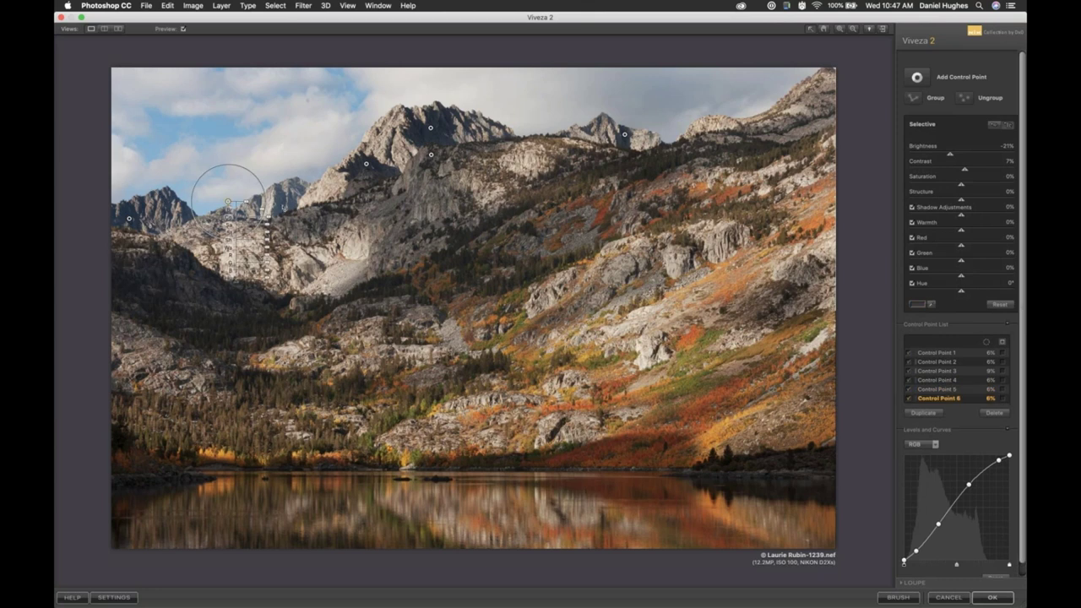
pyautogui.moveTo(227, 187); pyautogui.dragTo(282, 207)
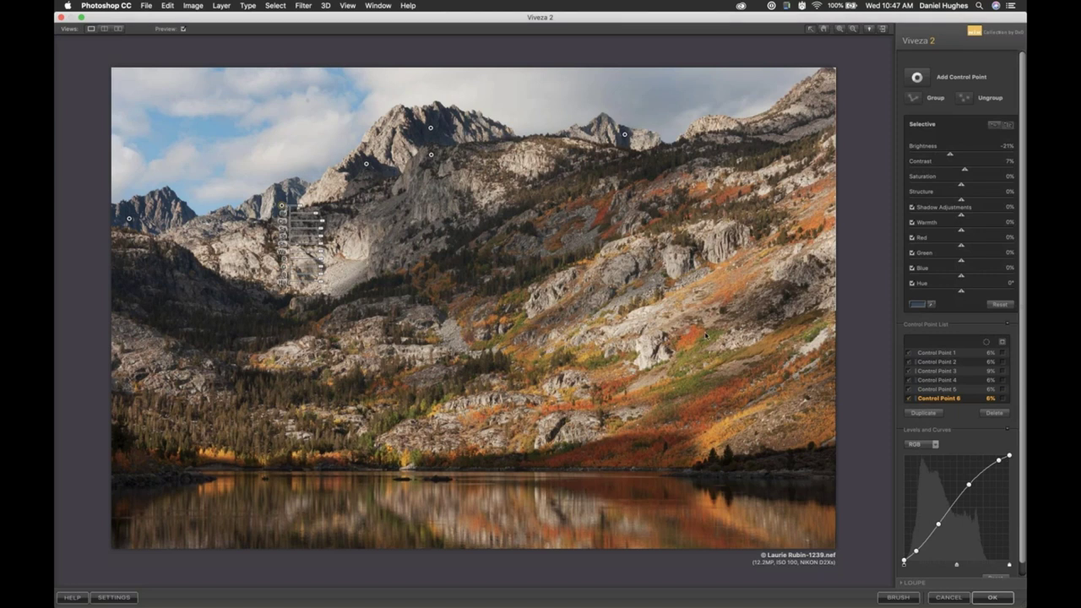
# Step: Add a control point on the dark slope at the photo's left, set its size to 16%, and adjust its tone
pyautogui.click(917, 76)
pyautogui.click(188, 293)
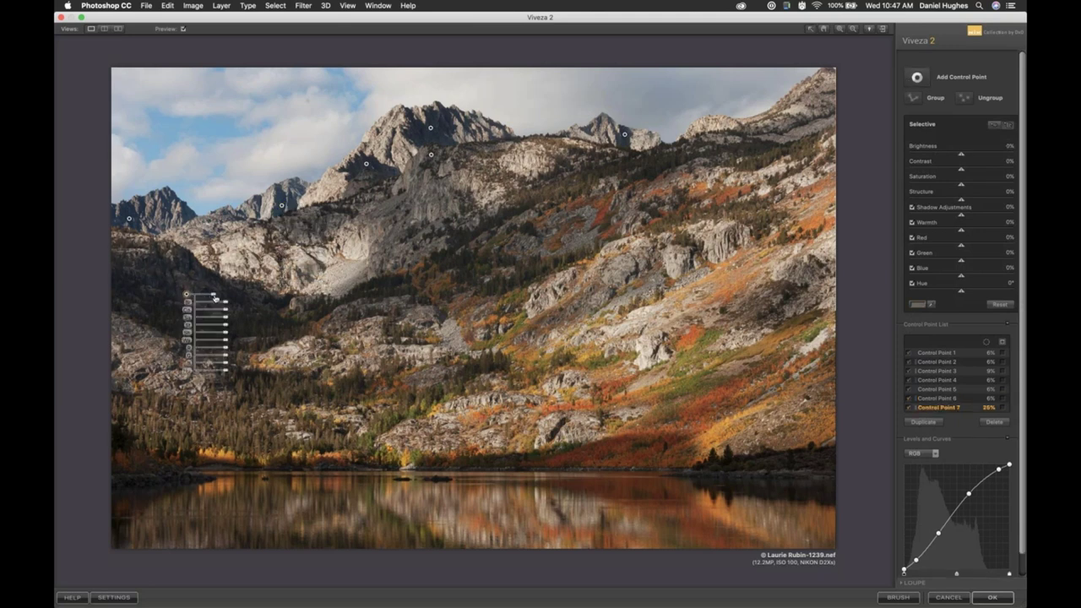
pyautogui.moveTo(211, 296); pyautogui.dragTo(211, 297)
pyautogui.moveTo(230, 312); pyautogui.dragTo(227, 342)
# Step: Add a control point on the red foliage above the lake's right shore and set its saturation to 29%
pyautogui.click(699, 409)
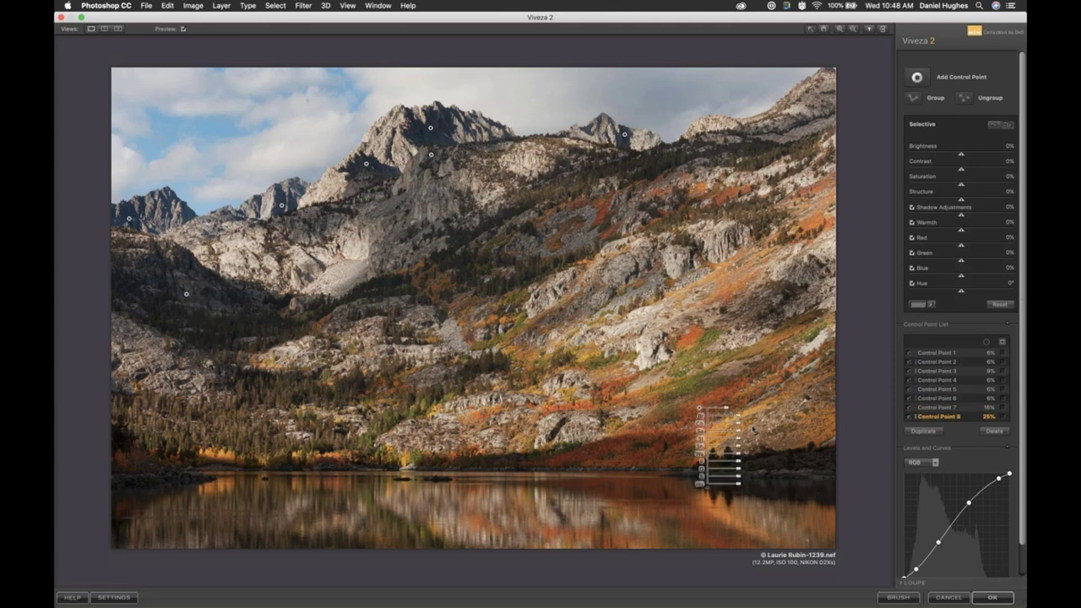
pyautogui.moveTo(740, 435); pyautogui.dragTo(744, 436)
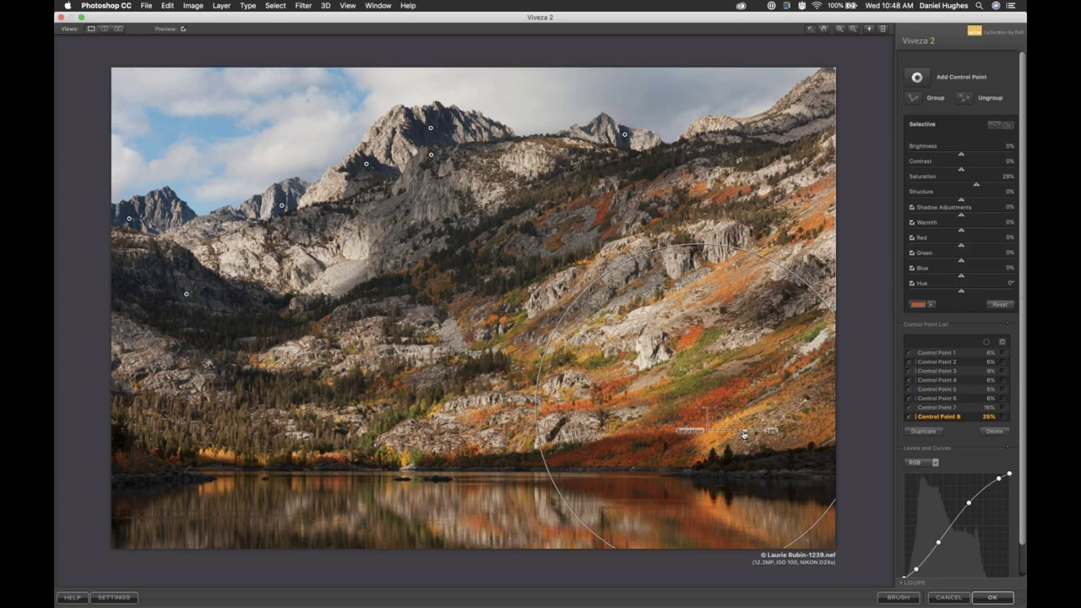
pyautogui.moveTo(744, 435); pyautogui.dragTo(744, 435)
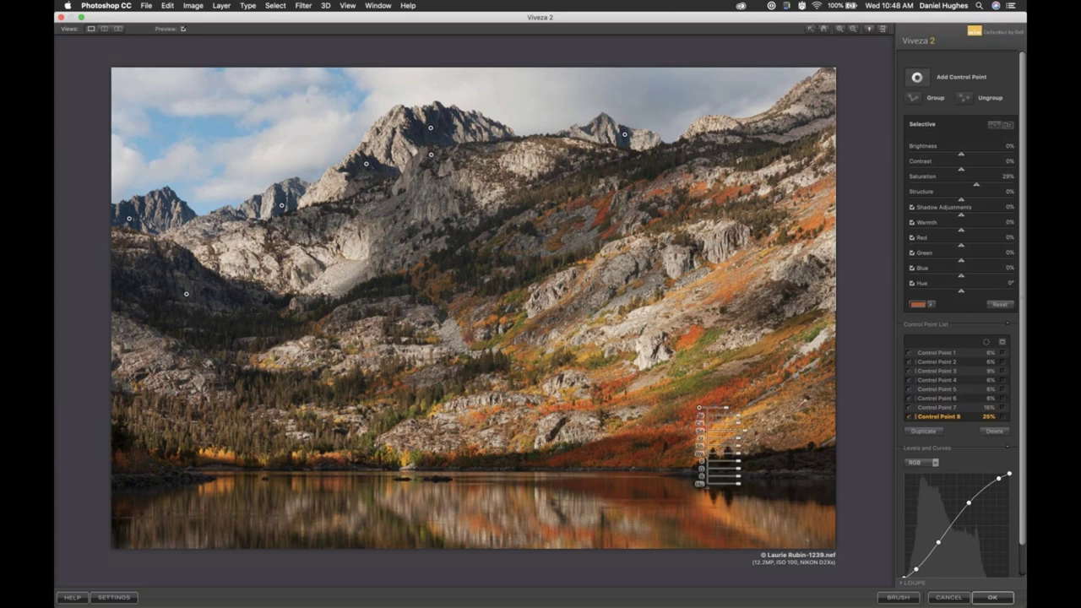
# Step: Add control points on the right mid-slope outcrop and the lit rocks farther left, strengthening the first and sizing the second to 15%
pyautogui.click(624, 242)
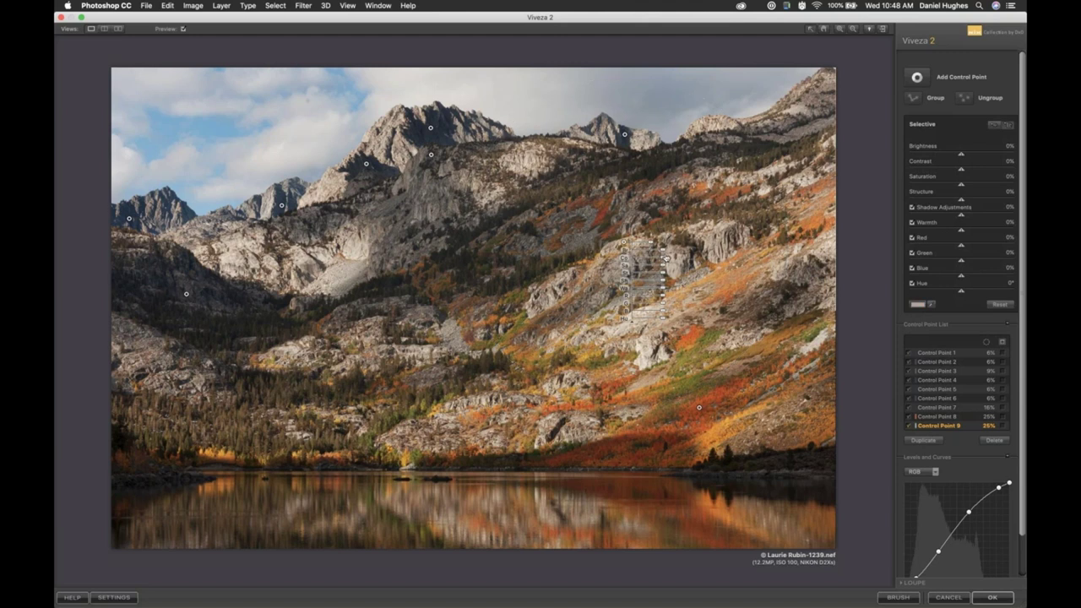
pyautogui.moveTo(668, 259); pyautogui.dragTo(672, 262)
pyautogui.click(314, 350)
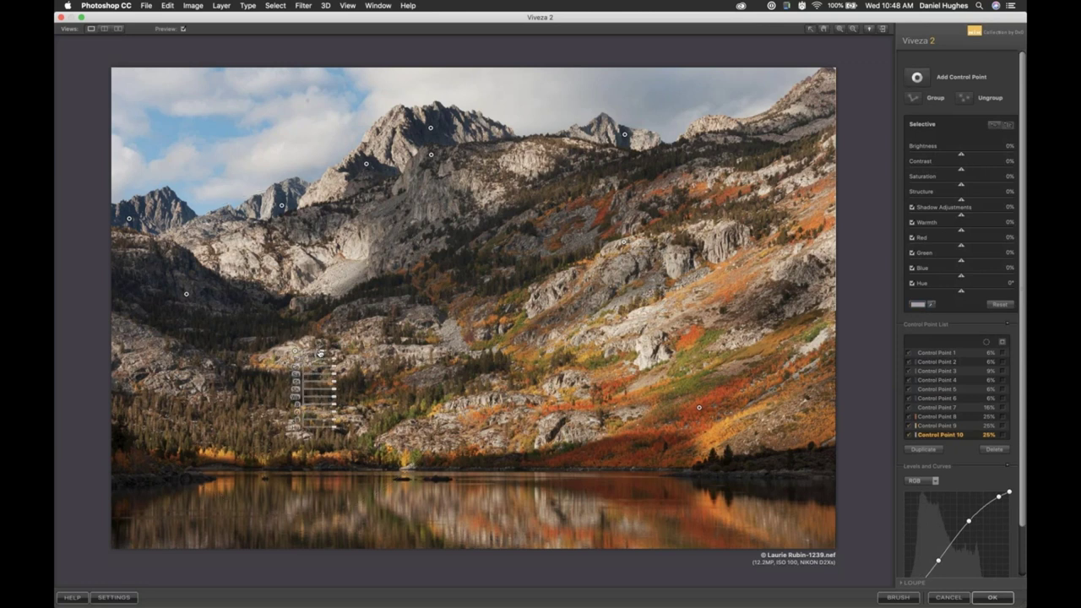
pyautogui.moveTo(317, 354); pyautogui.dragTo(317, 354)
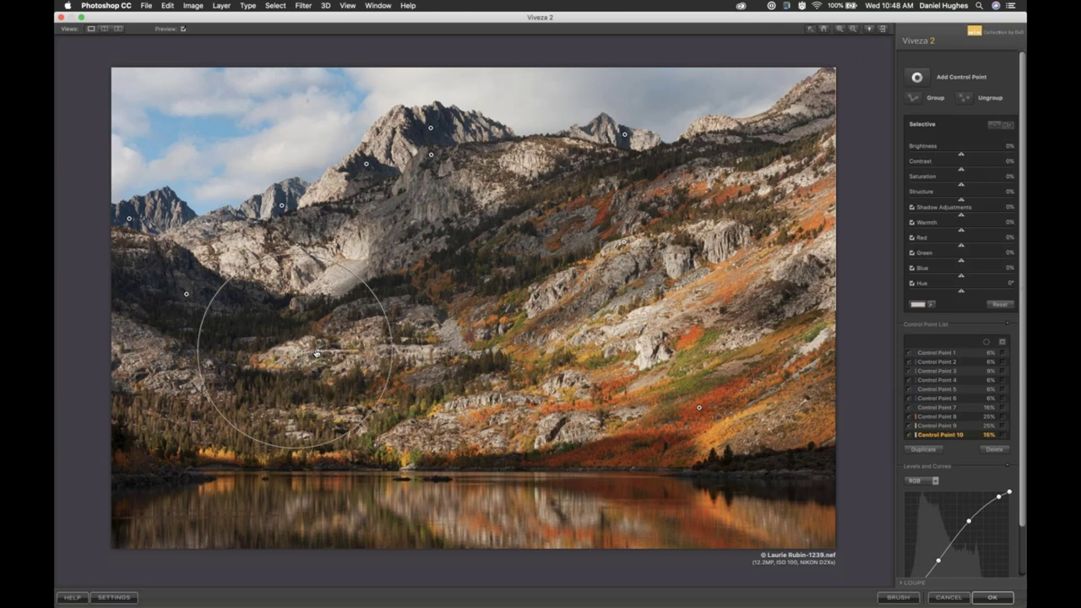
pyautogui.click(248, 393)
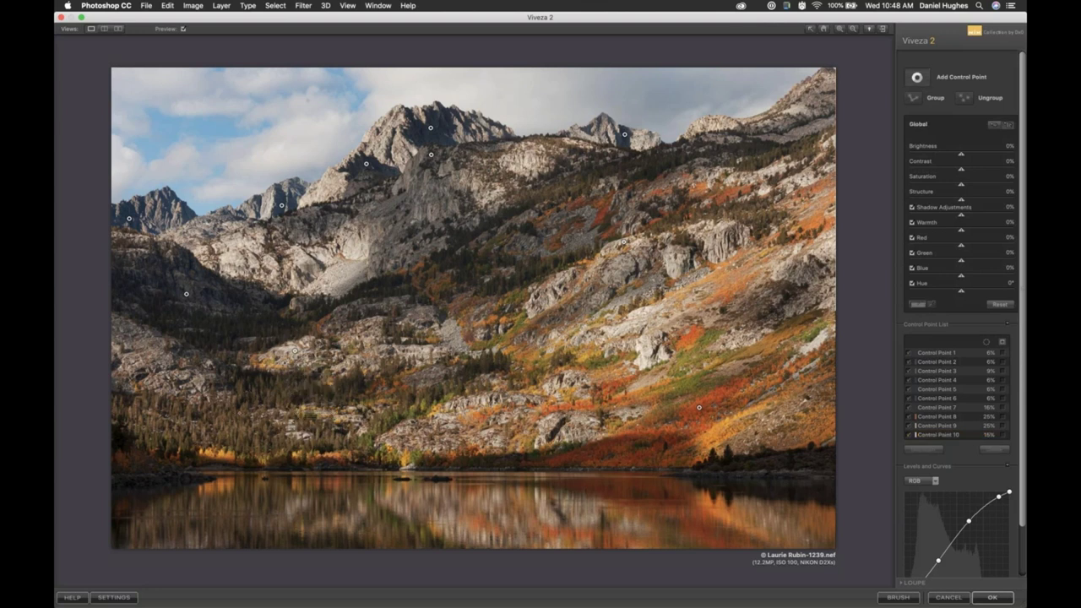
# Step: Add a control point on the trees above the left shore, set its size to 19%, and increase its green
pyautogui.click(266, 418)
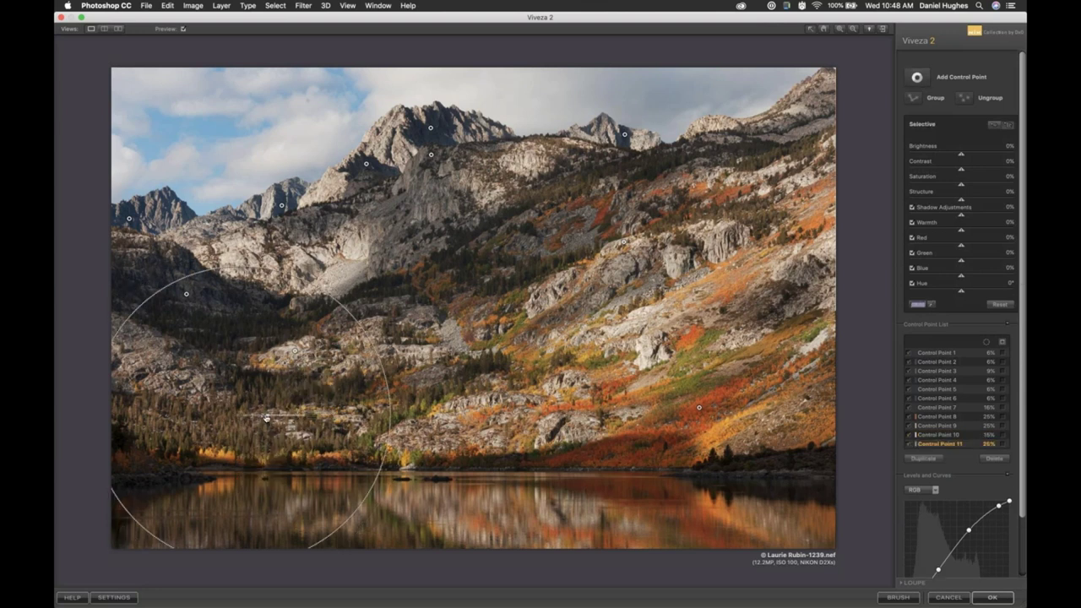
pyautogui.moveTo(266, 418); pyautogui.dragTo(266, 419)
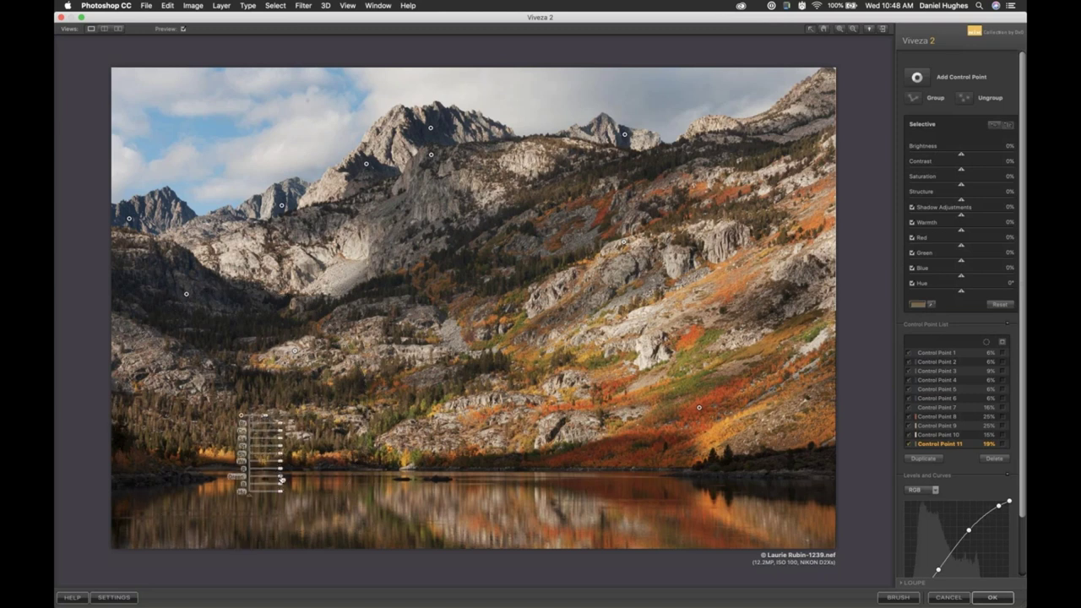
pyautogui.moveTo(282, 480)
pyautogui.mouseDown()
pyautogui.moveTo(281, 490)
pyautogui.moveTo(290, 479)
pyautogui.mouseUp()
# Step: Add control points on the central and left lake reflections, raising the first's structure and slightly darkening the second at 19% size
pyautogui.click(553, 442)
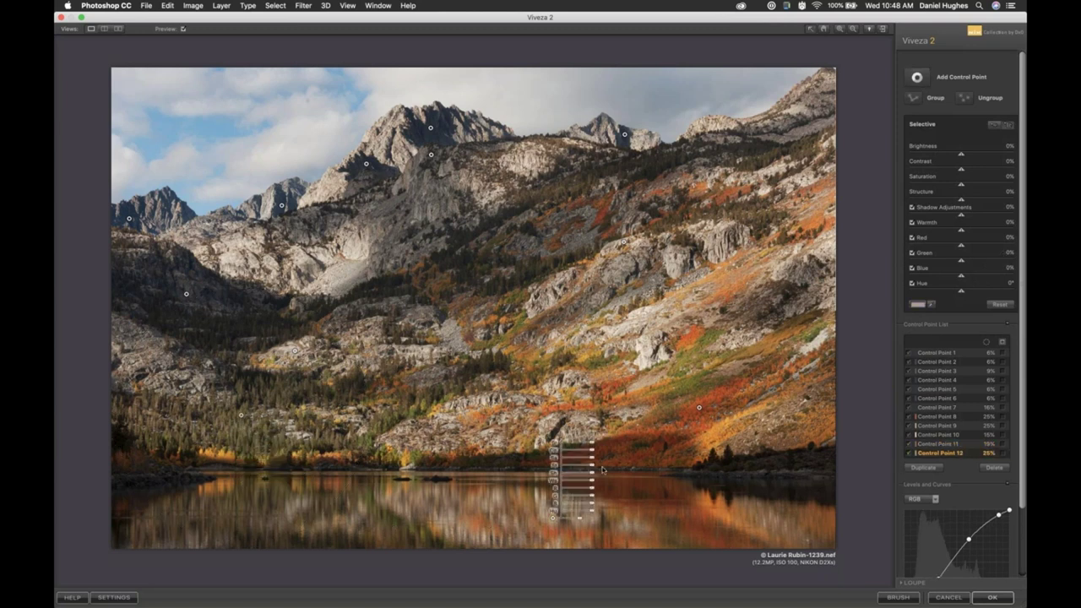
pyautogui.moveTo(594, 469); pyautogui.dragTo(601, 467)
pyautogui.click(248, 512)
pyautogui.moveTo(254, 513); pyautogui.dragTo(253, 513)
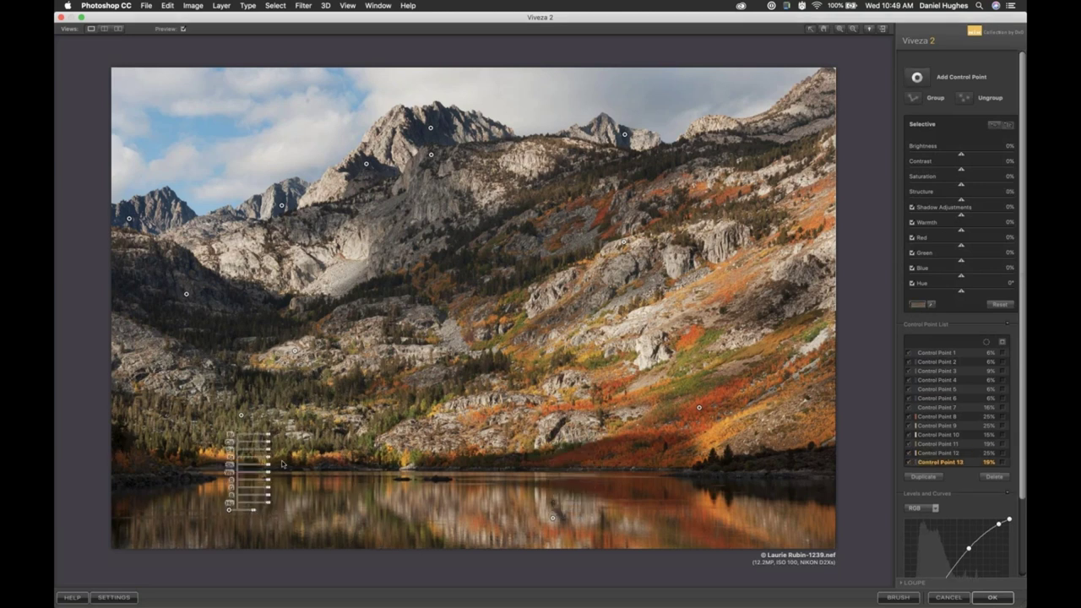
pyautogui.moveTo(269, 437); pyautogui.dragTo(269, 437)
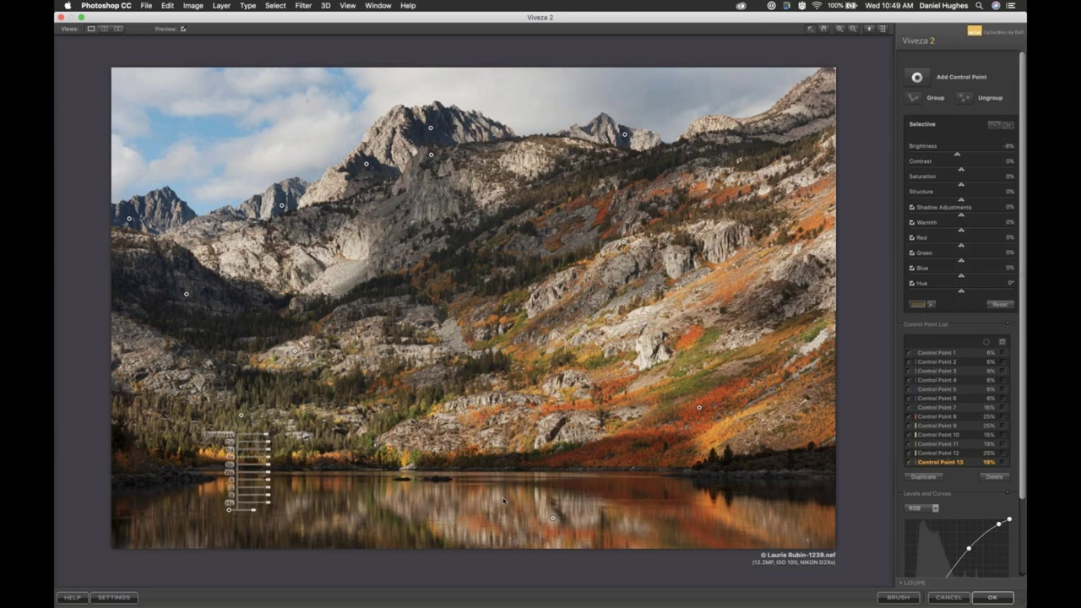
# Step: Add a control point on the lake's right reflection with size 18% and brightness 15%
pyautogui.click(774, 516)
pyautogui.moveTo(757, 521); pyautogui.dragTo(750, 521)
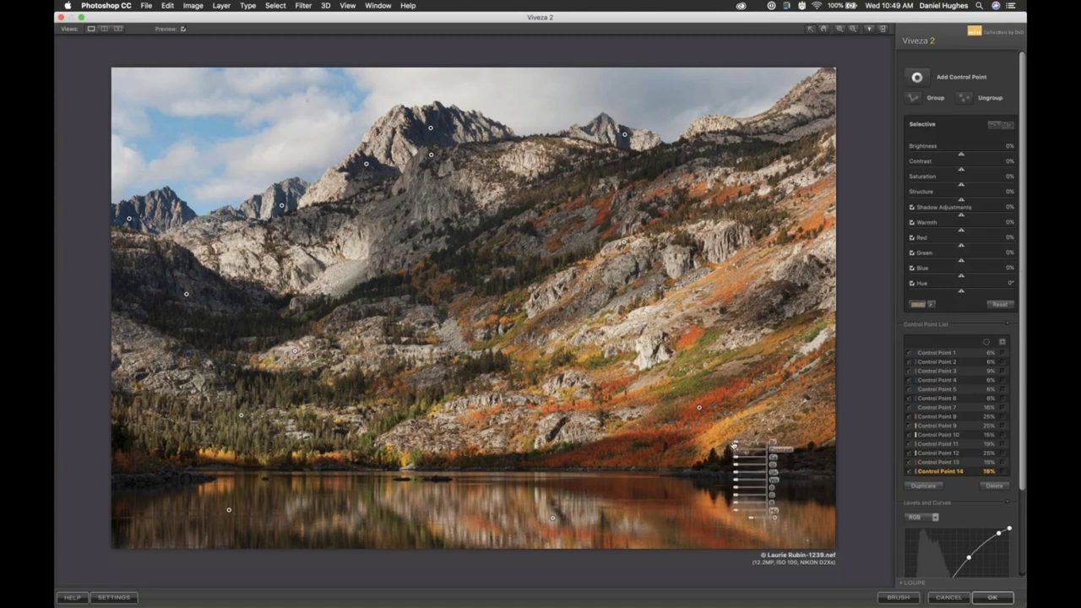
pyautogui.moveTo(734, 445); pyautogui.dragTo(731, 446)
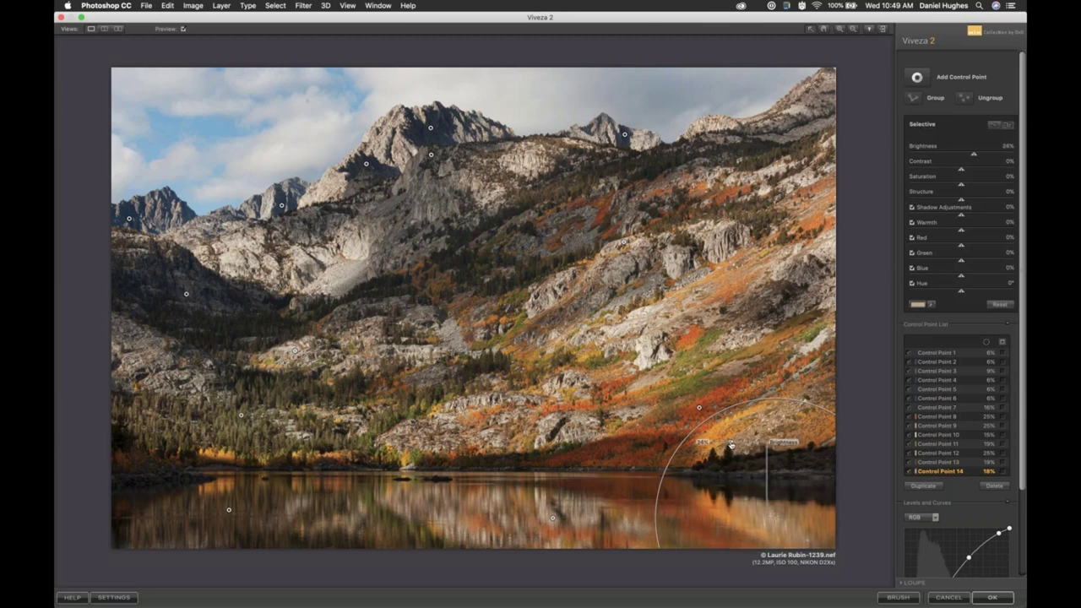
# Step: Add control points in the blue sky and the grey clouds, increasing structure in the blue area and contrast in the clouds
pyautogui.click(917, 77)
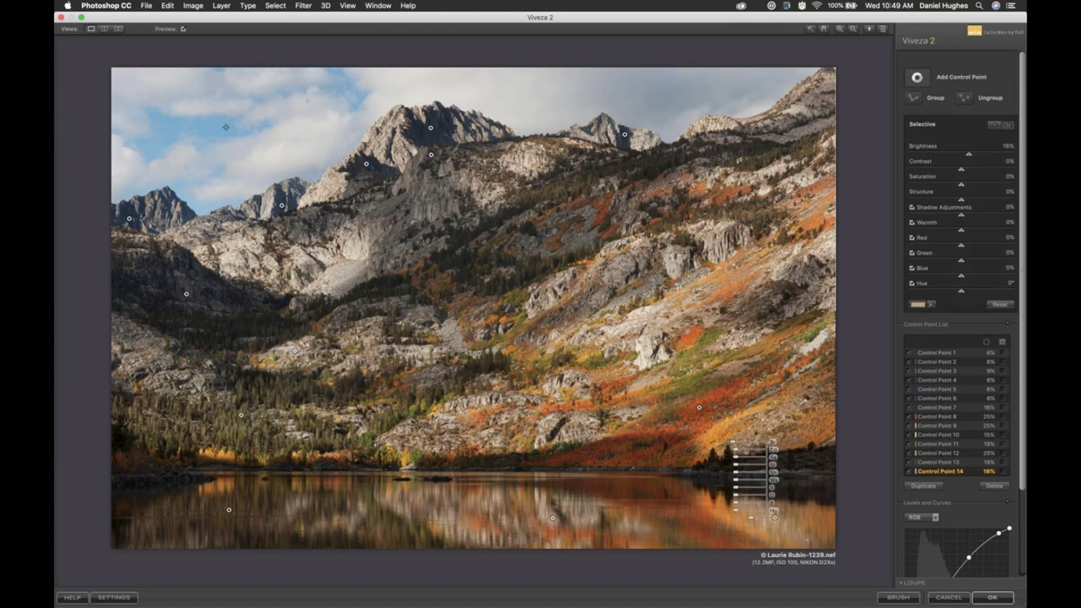
pyautogui.click(225, 128)
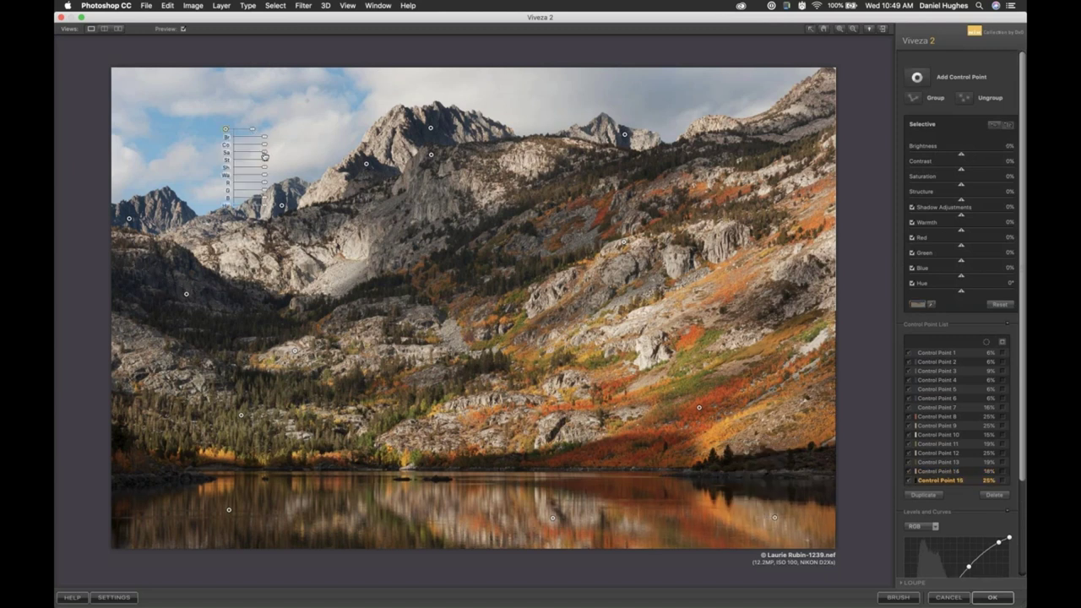
pyautogui.moveTo(265, 162); pyautogui.dragTo(268, 162)
pyautogui.click(543, 89)
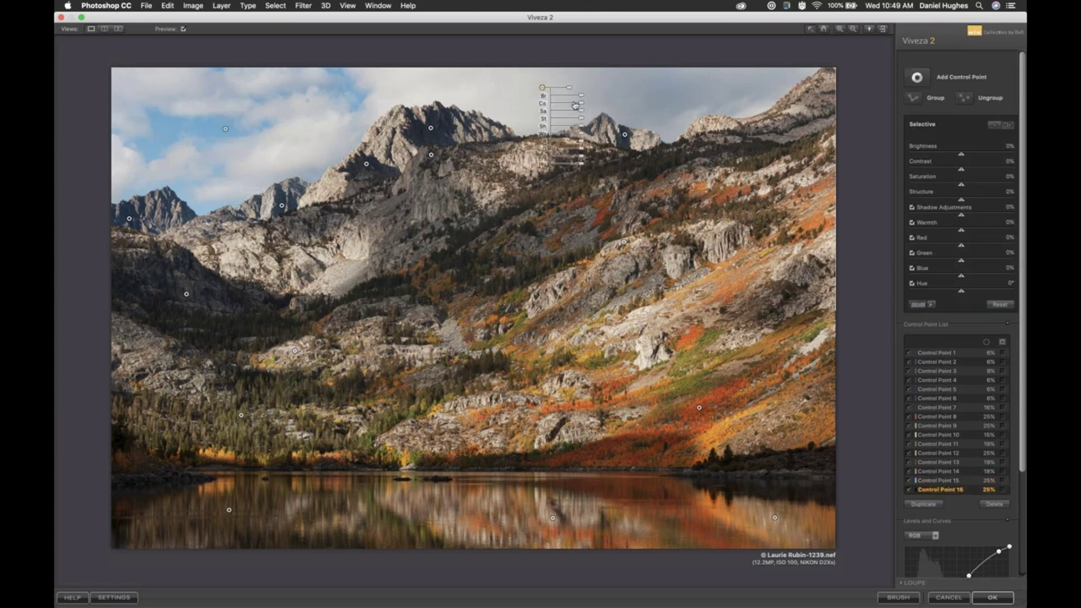
pyautogui.moveTo(586, 105); pyautogui.dragTo(589, 105)
pyautogui.click(217, 54)
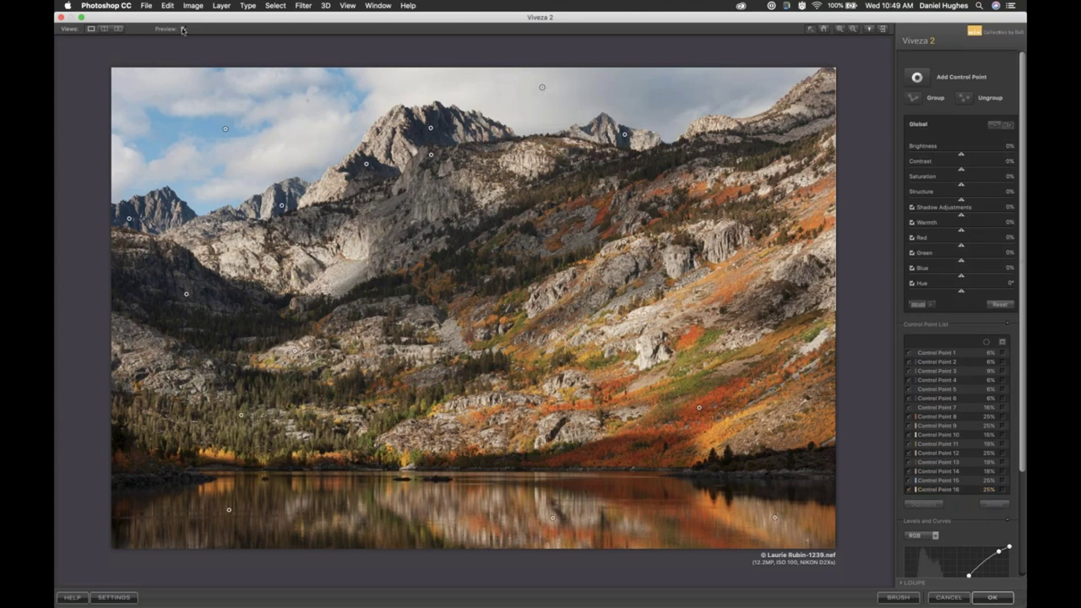
# Step: Compare the edited photo with the original by disabling the preview and switching to the two-image view
pyautogui.click(182, 30)
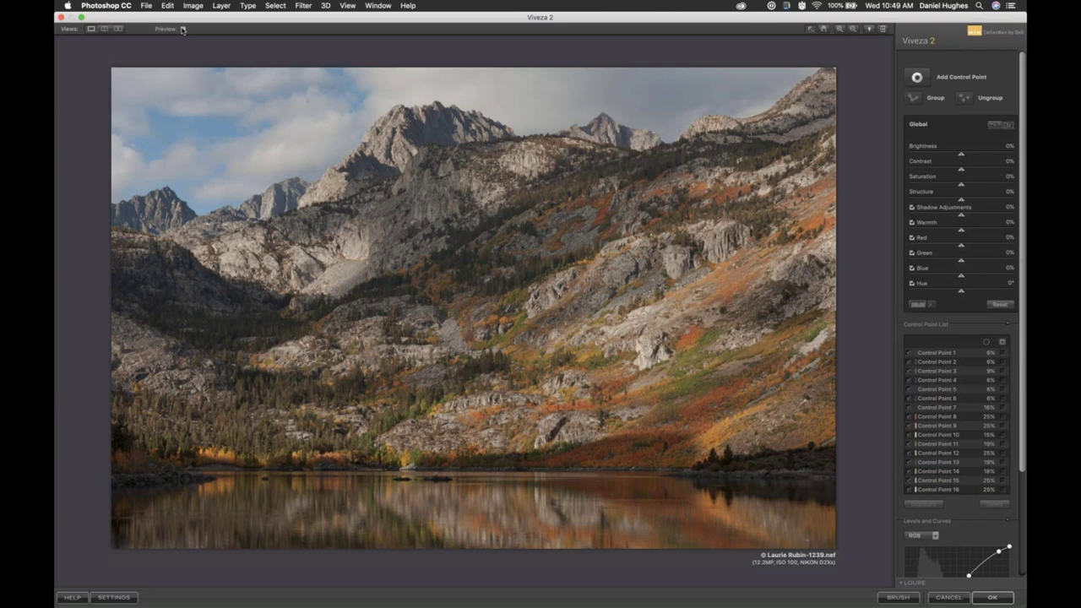
pyautogui.click(119, 29)
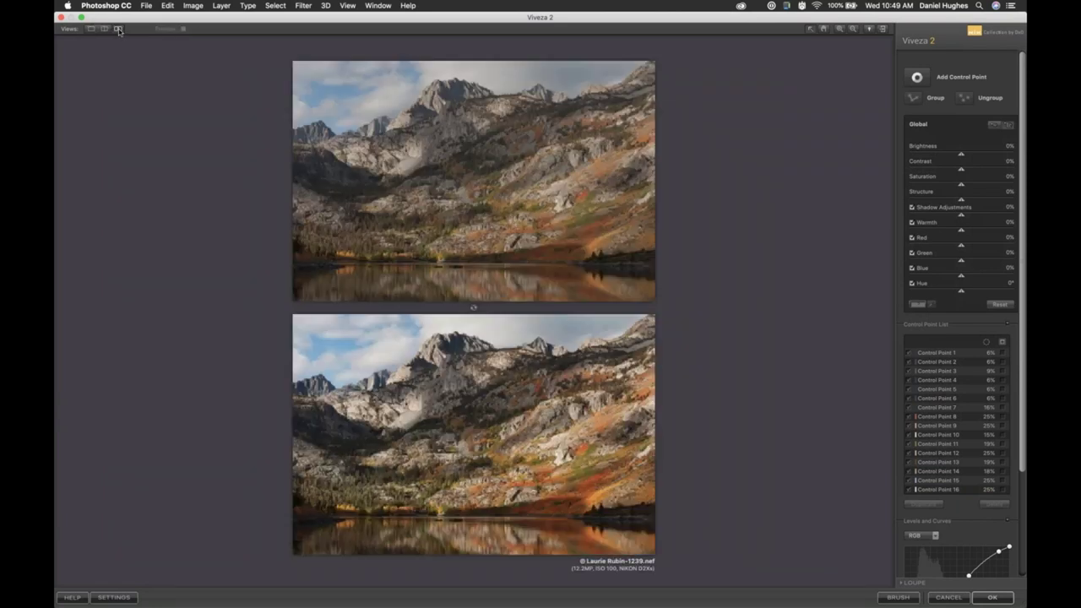
# Step: Compare the original and edited images side by side with the adjustment panel hidden, restore the panel and apply the Viveza 2 edits
pyautogui.click(474, 307)
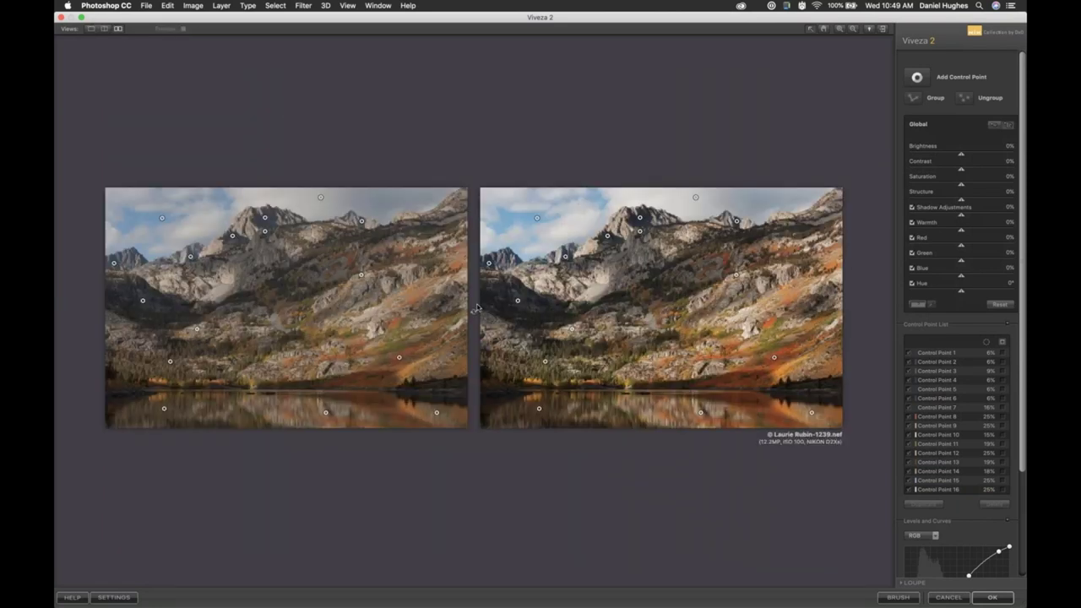
pyautogui.click(883, 30)
pyautogui.click(883, 30)
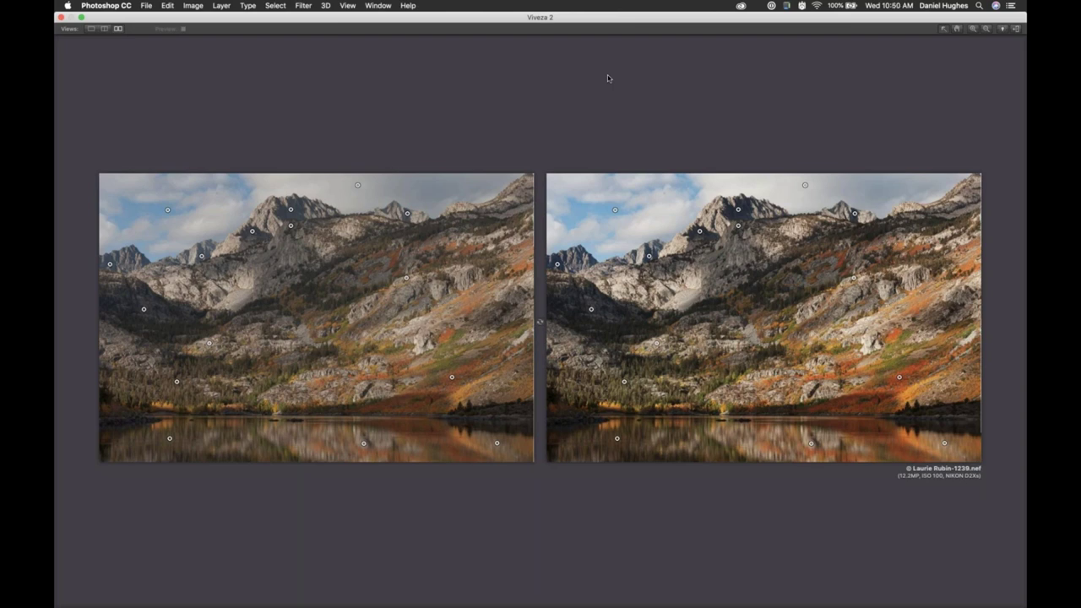
pyautogui.click(1013, 30)
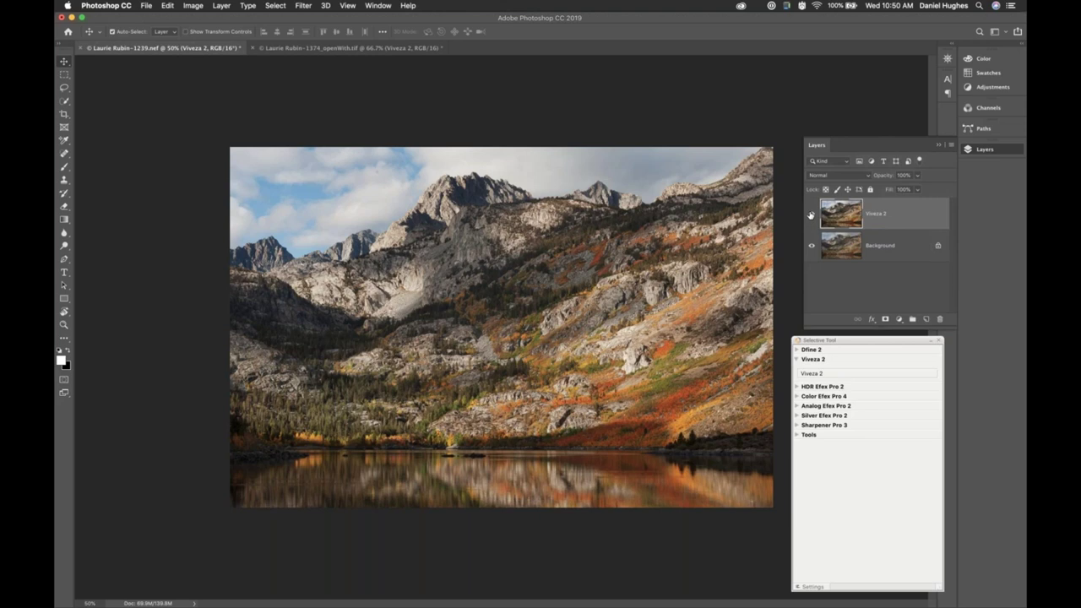
# Step: Compare the photo with and without the edits by toggling the visibility of the Viveza 2 layer
pyautogui.click(810, 217)
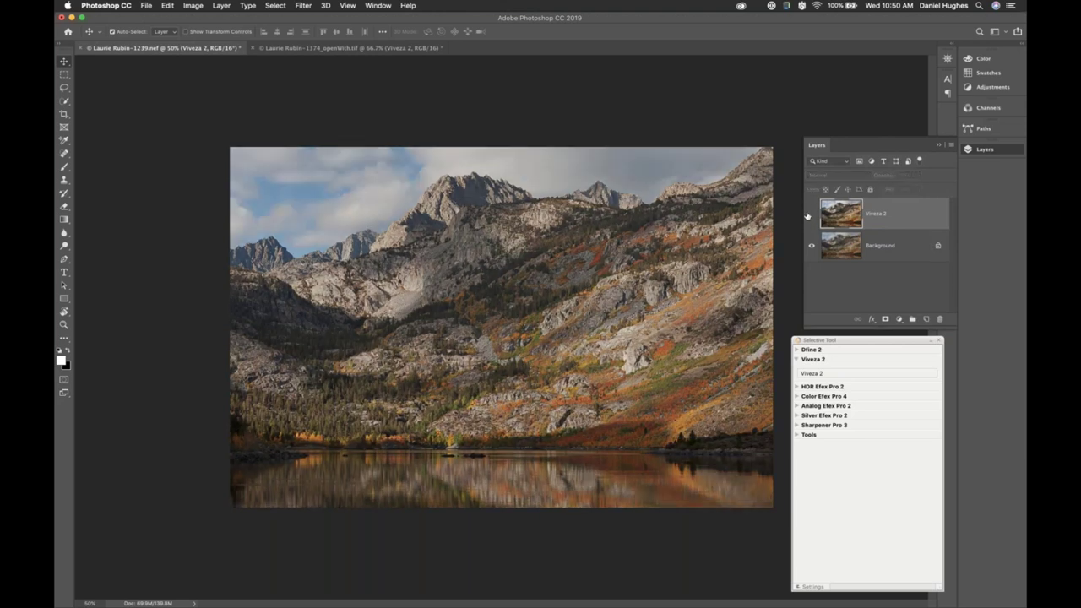
pyautogui.click(812, 216)
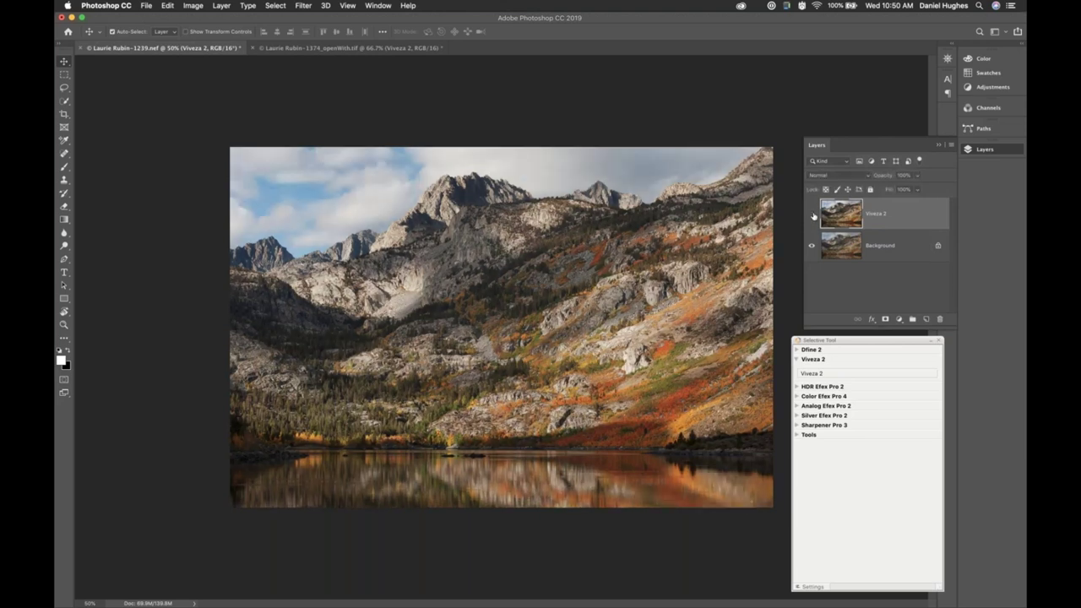
pyautogui.click(812, 216)
pyautogui.click(813, 216)
# Step: Switch to DxO PhotoLab 2 and open the autumn birch trunk photo with the whole image in view
pyautogui.press('super+Tab')
pyautogui.press('super+Tab')
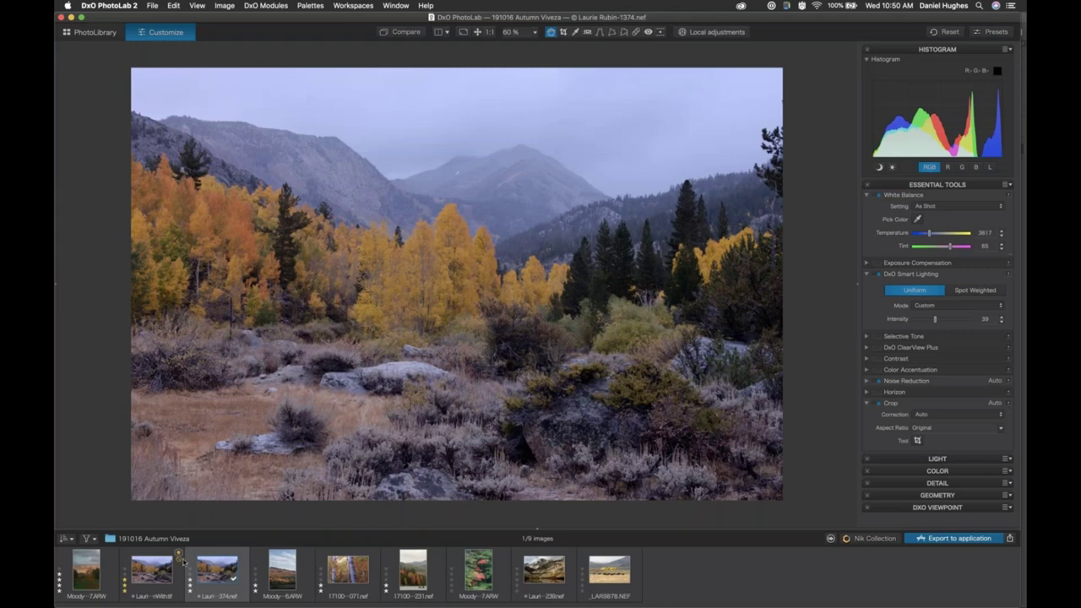
pyautogui.click(351, 574)
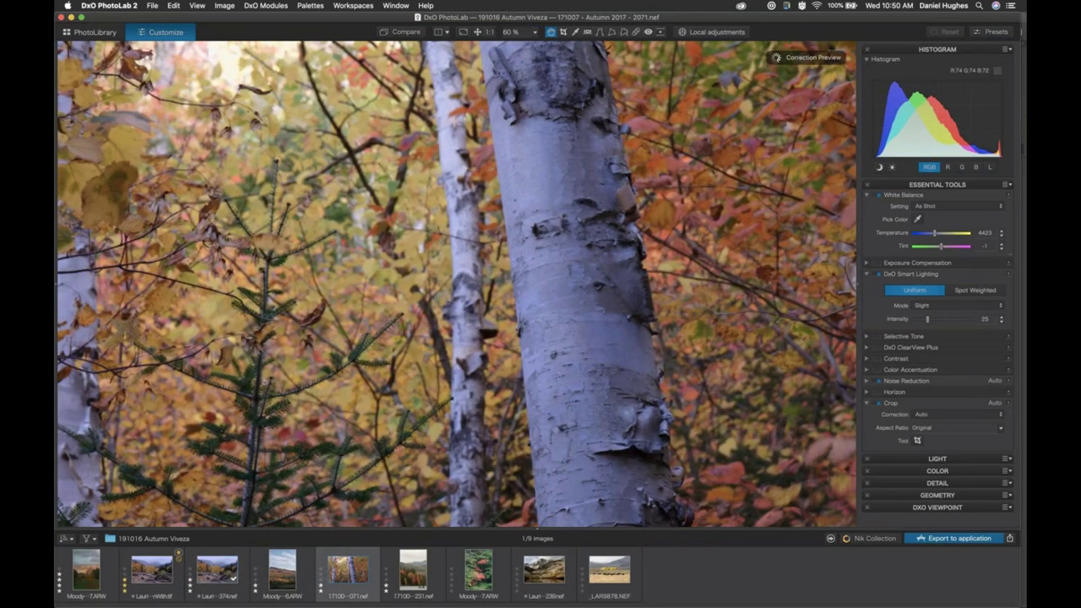
pyautogui.press('super+0')
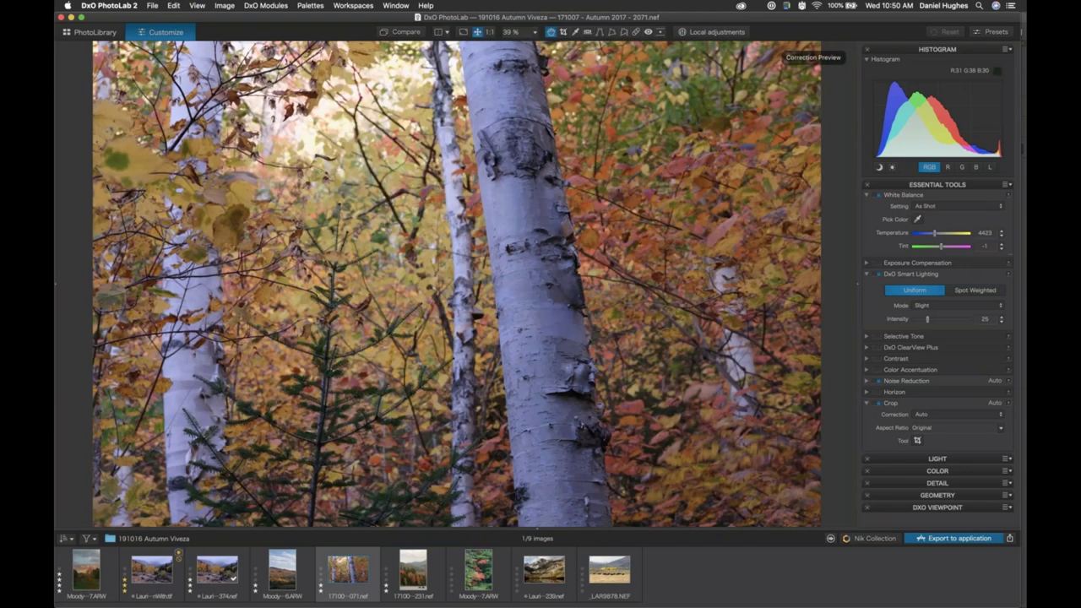
pyautogui.press('super+minus')
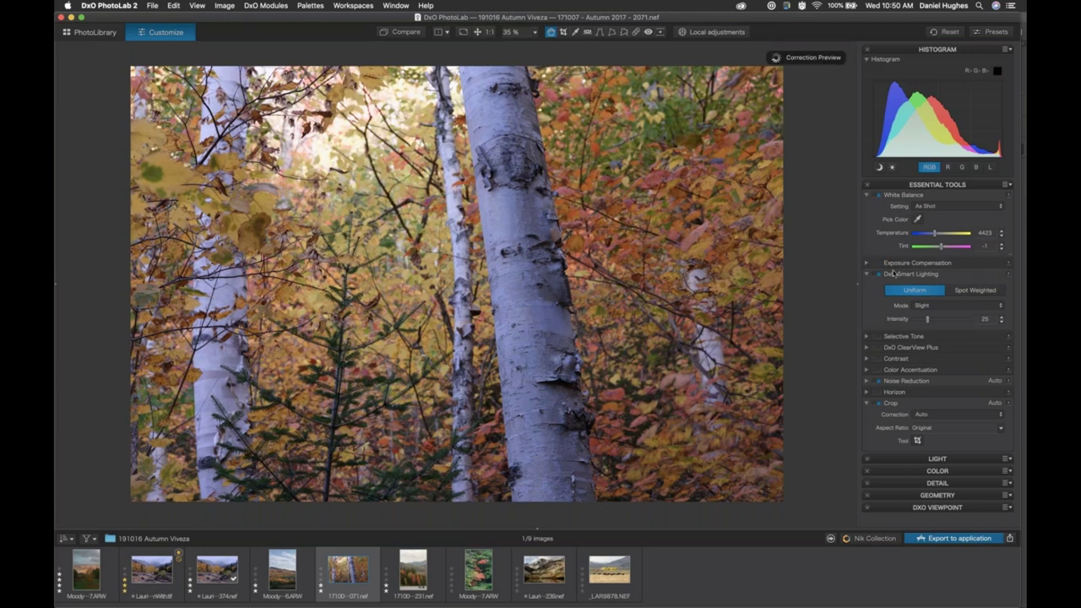
# Step: Set the birch photo's white balance temperature to 4732 and its tint to 17
pyautogui.click(866, 274)
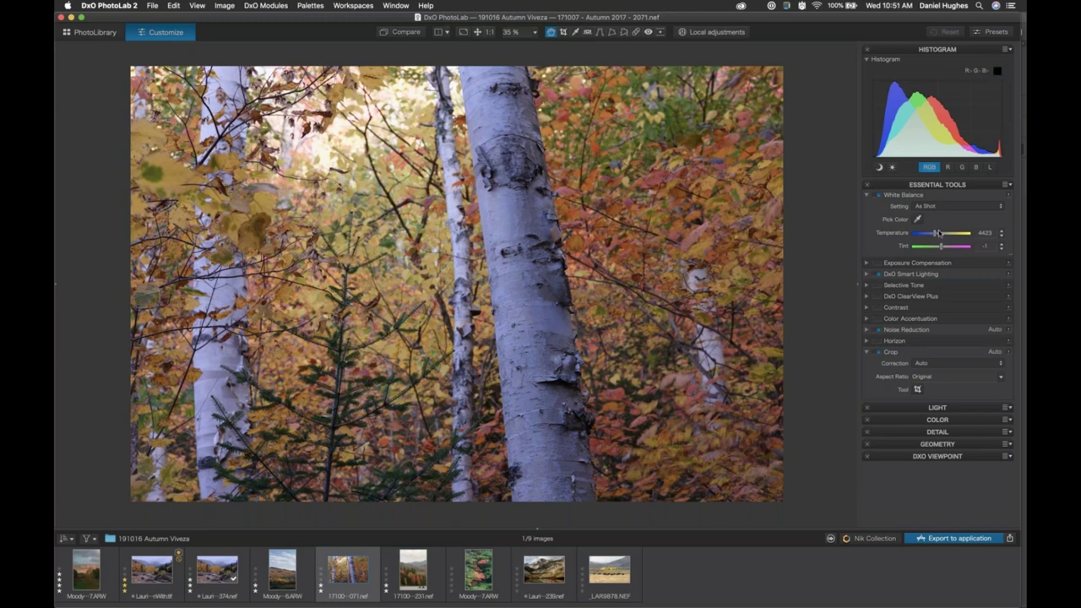
pyautogui.moveTo(935, 234); pyautogui.dragTo(939, 235)
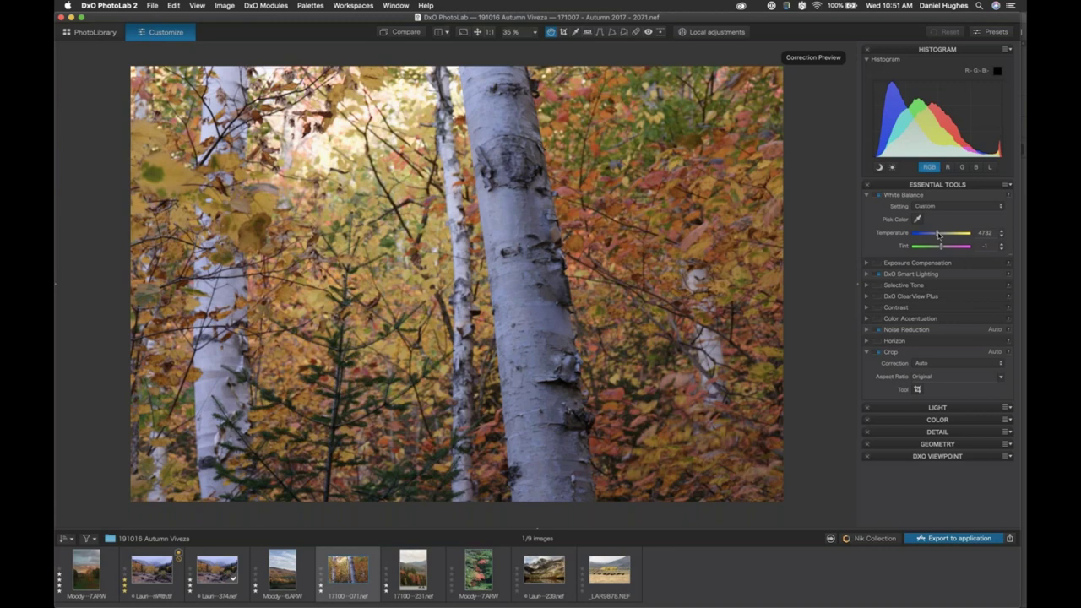
pyautogui.moveTo(941, 246); pyautogui.dragTo(943, 248)
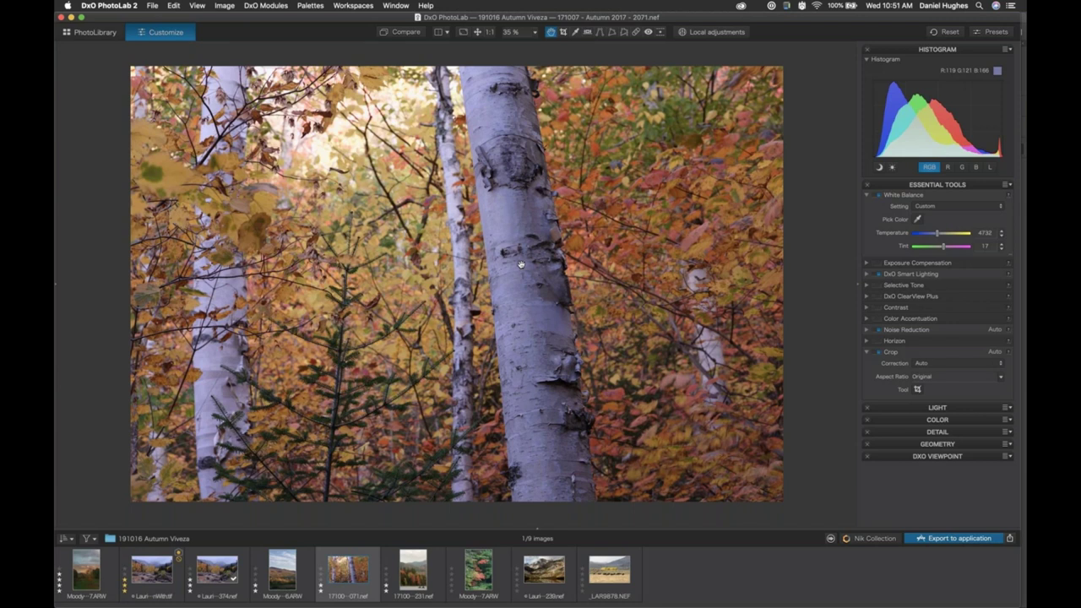
# Step: Turn on local adjustments for the birch photo and choose the Control point tool
pyautogui.click(700, 33)
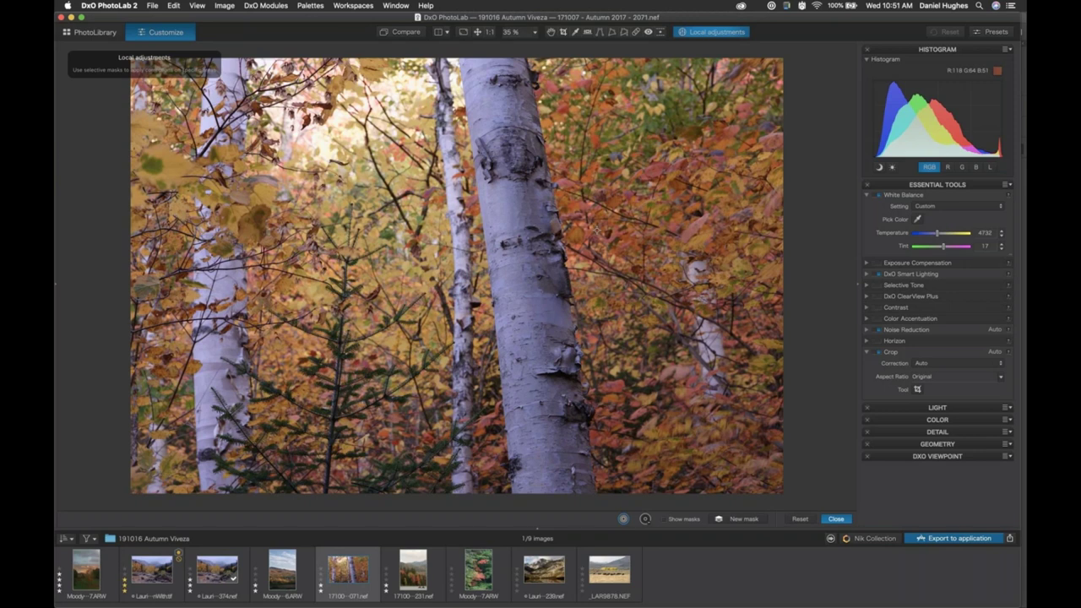
pyautogui.rightClick(596, 229)
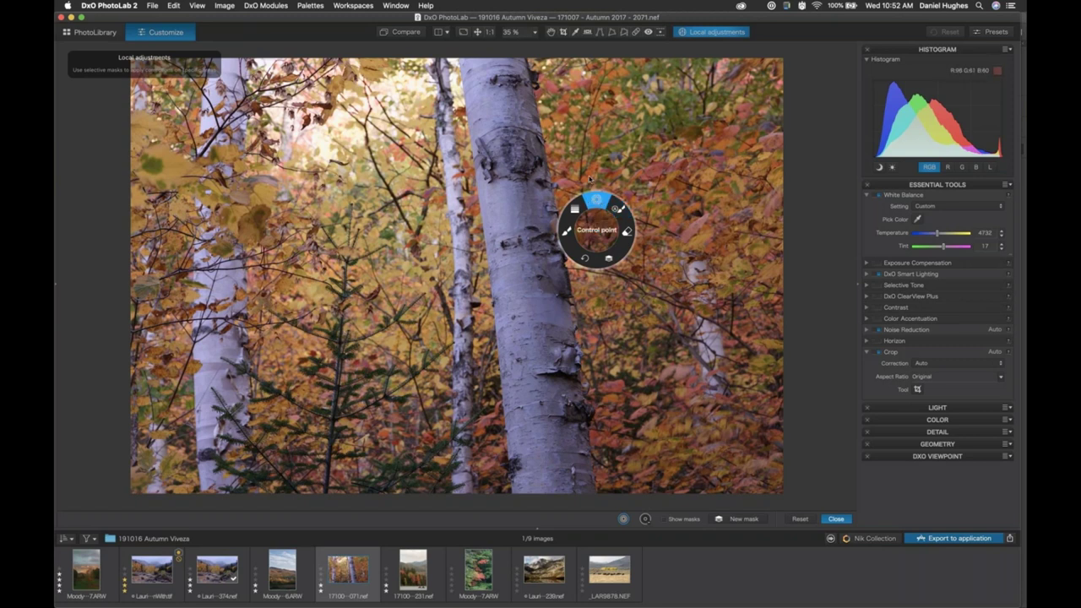
pyautogui.click(591, 180)
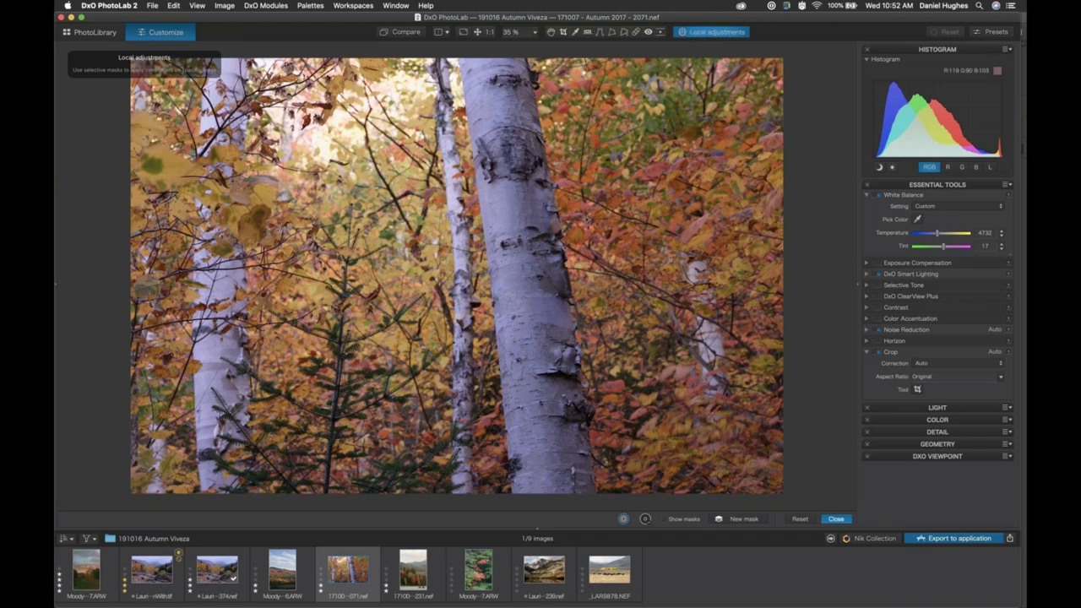
pyautogui.rightClick(587, 219)
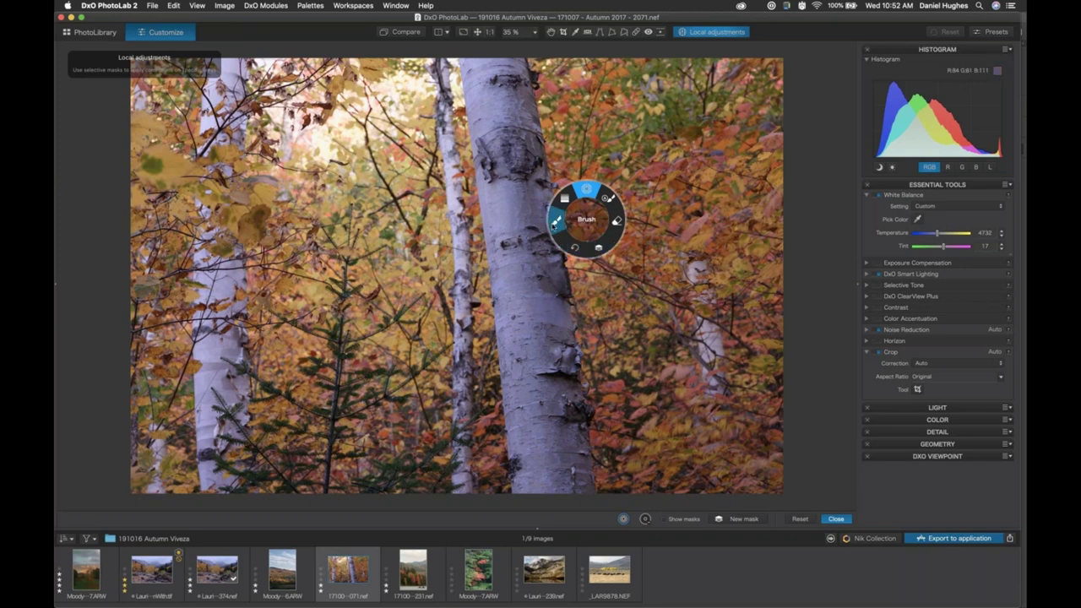
pyautogui.click(583, 196)
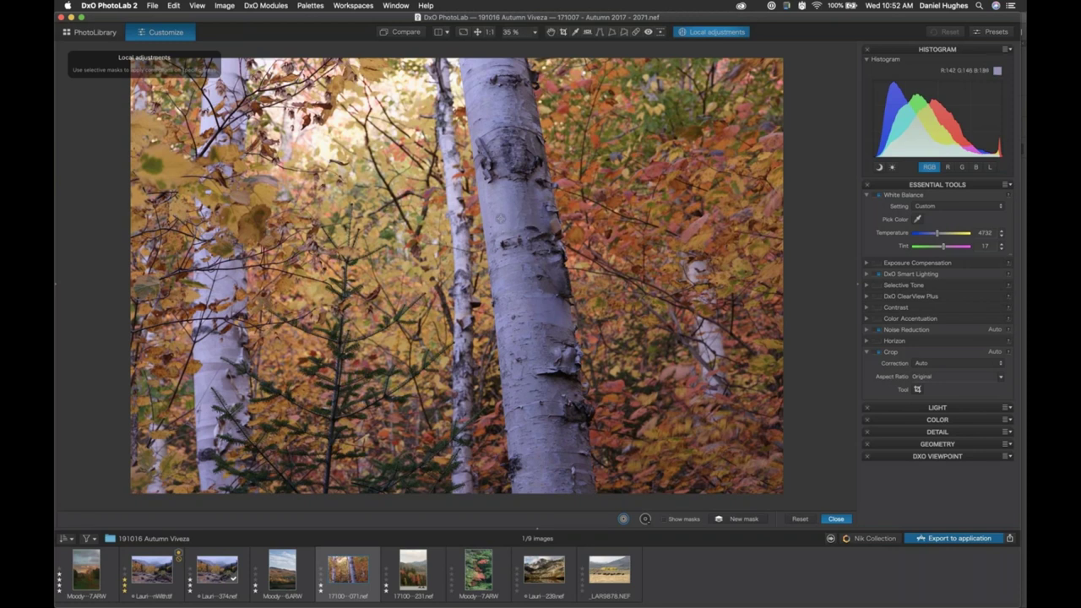
# Step: Place a control point on the upper main birch trunk, adjust its temperature and tint, and widen its radius across the photo
pyautogui.click(501, 218)
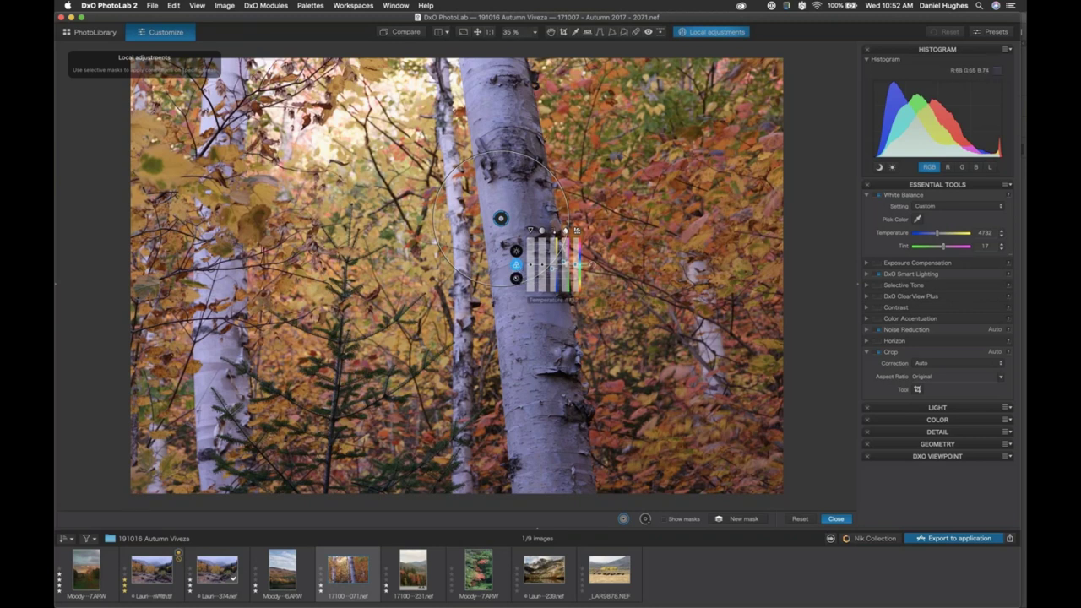
pyautogui.moveTo(551, 268)
pyautogui.moveTo(550, 269); pyautogui.dragTo(552, 263)
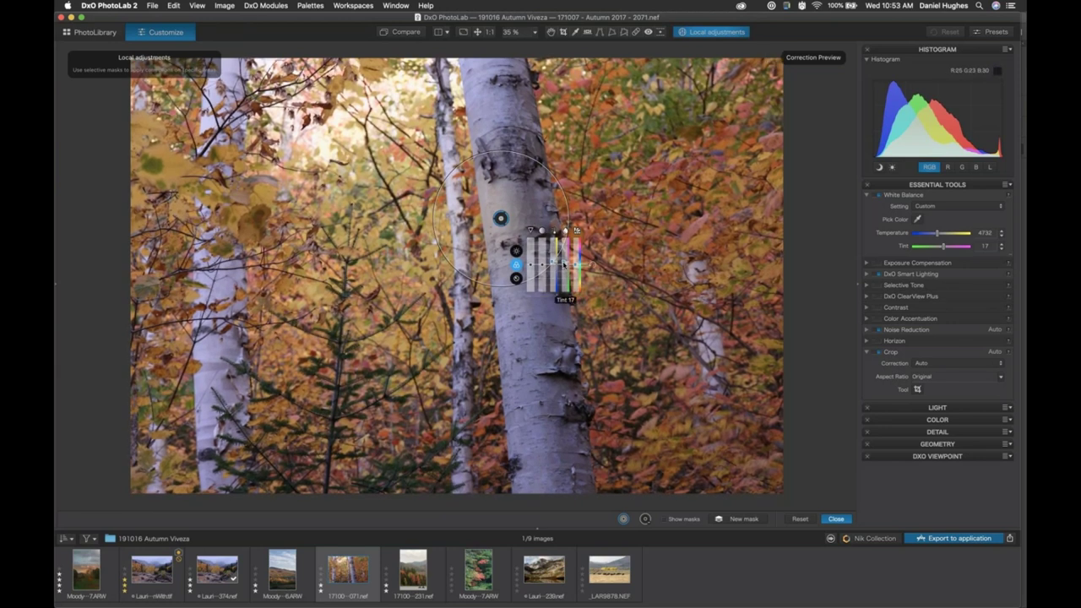
pyautogui.moveTo(564, 264)
pyautogui.mouseDown()
pyautogui.moveTo(553, 267)
pyautogui.moveTo(564, 267)
pyautogui.mouseUp()
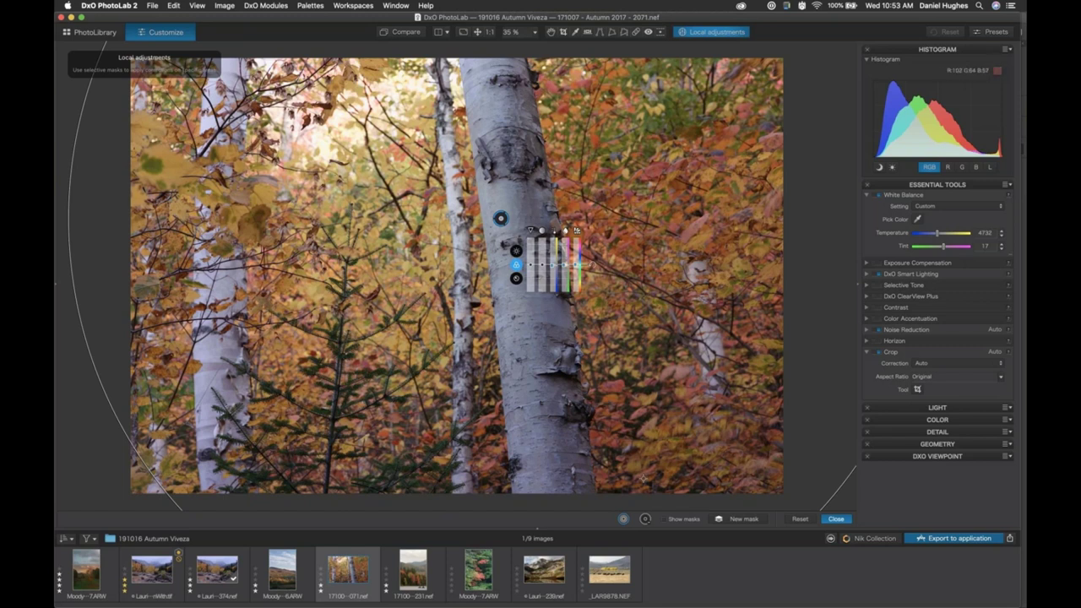
# Step: Show the mask, protect the foliage with three negative control points on its right, centre and left areas, and hide the mask
pyautogui.click(664, 519)
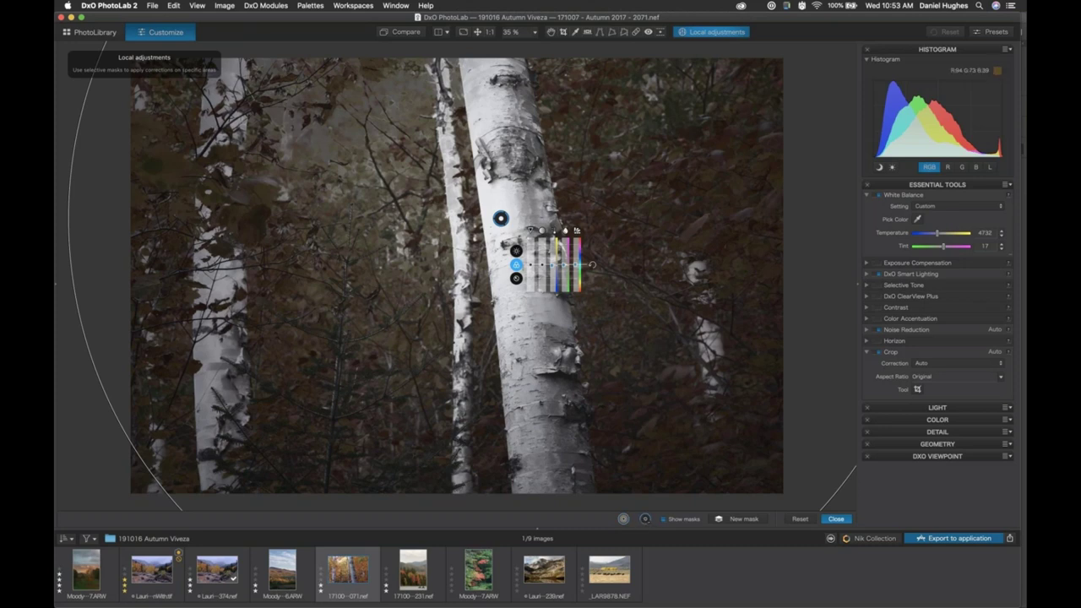
pyautogui.click(687, 145)
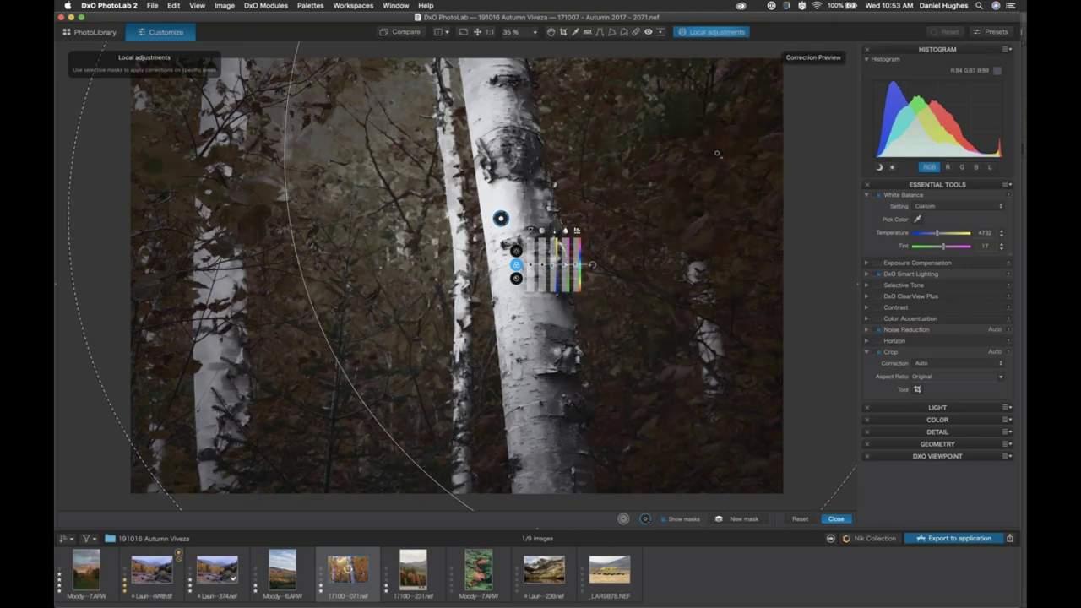
pyautogui.click(379, 258)
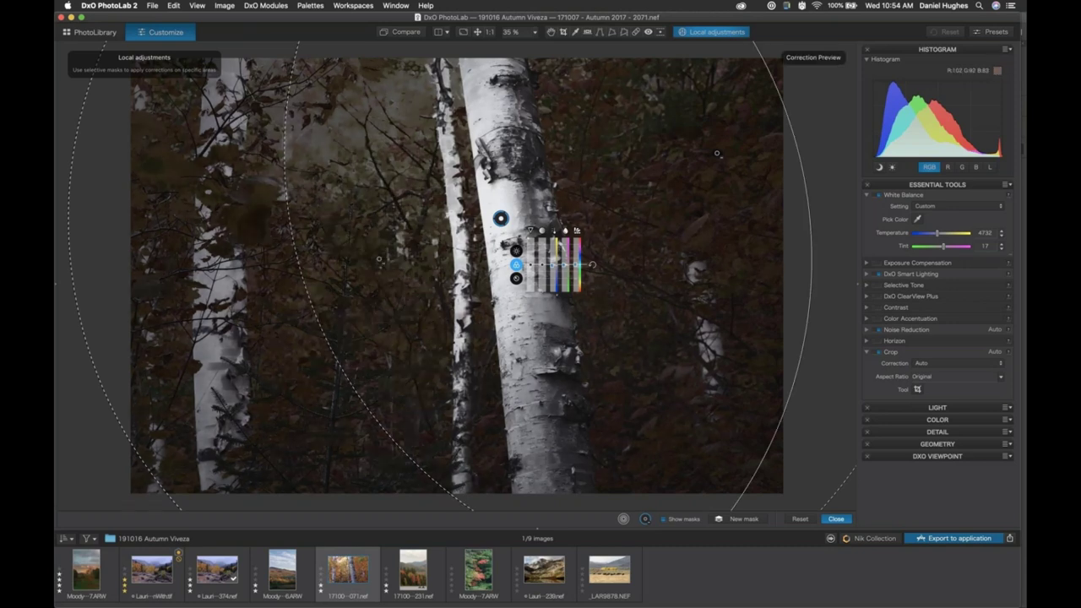
pyautogui.click(171, 169)
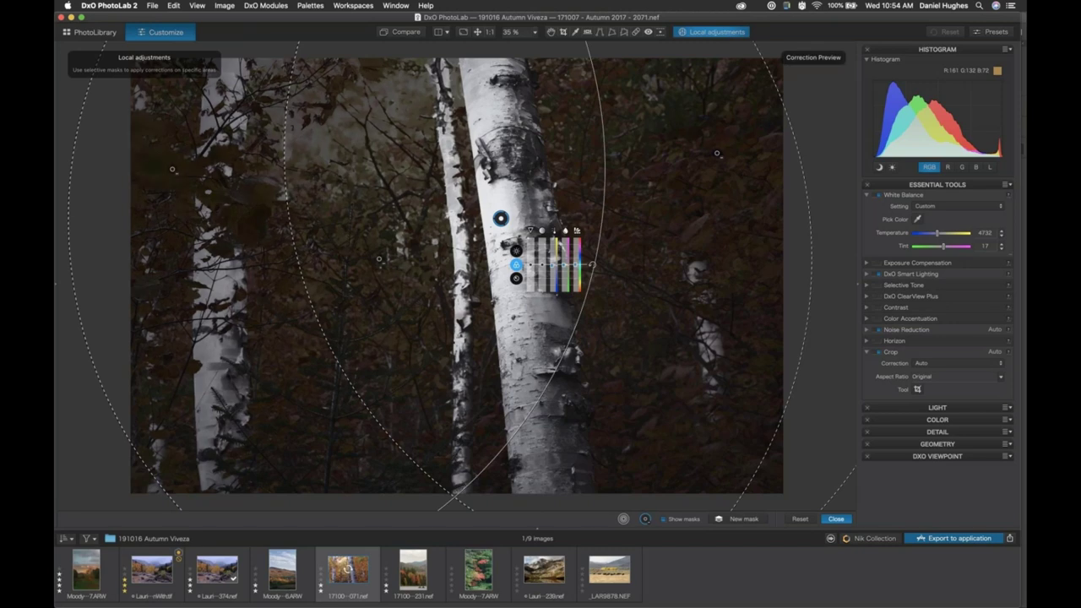
pyautogui.click(664, 519)
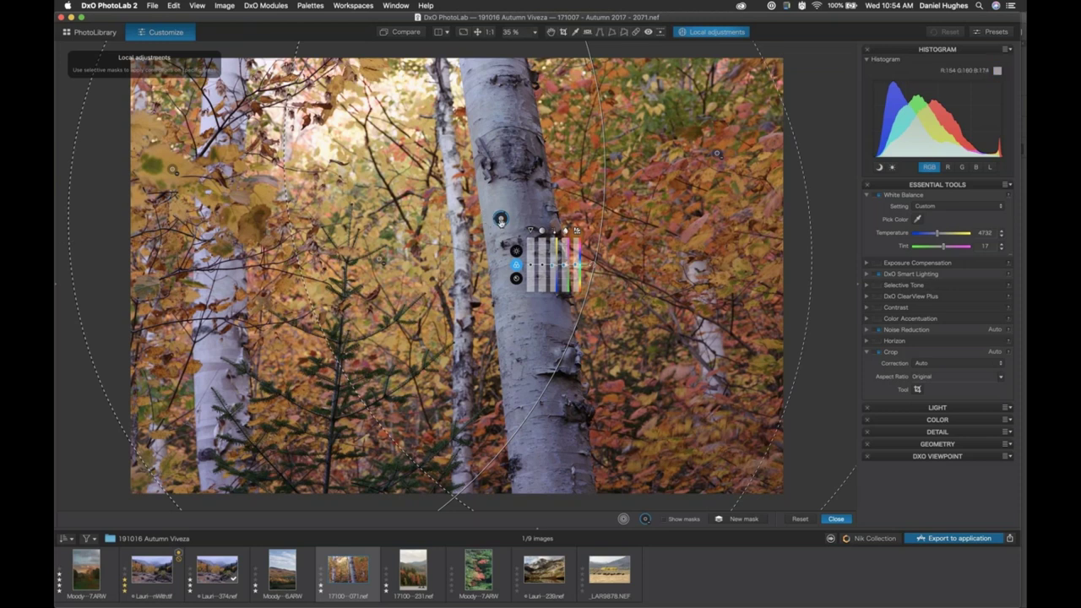
# Step: Place a control point on the lower main birch trunk, shrink its radius to about the trunk area and set its temperature to 5295
pyautogui.click(544, 431)
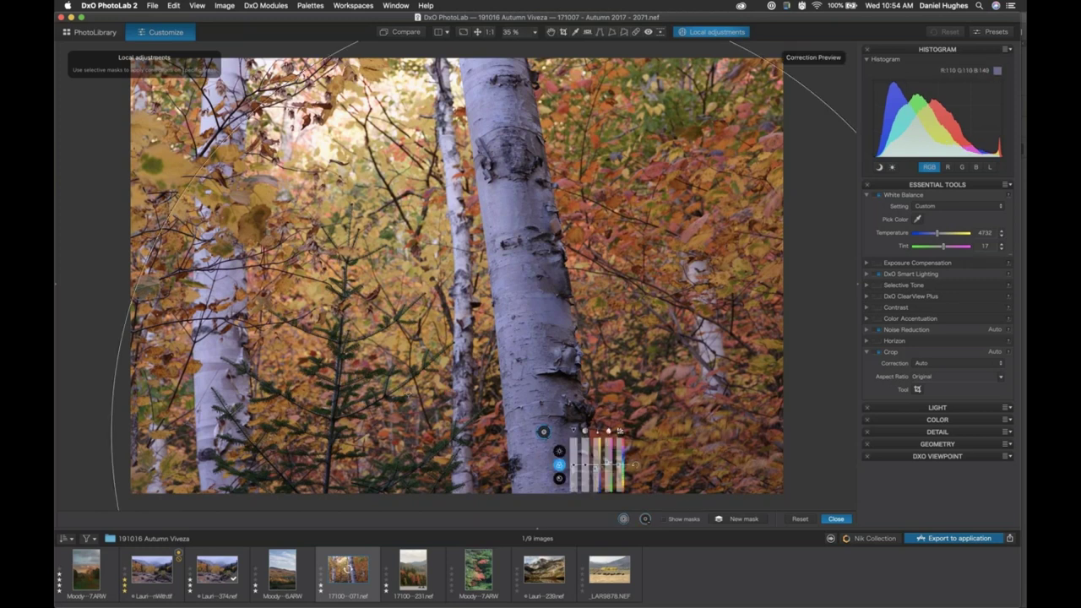
pyautogui.moveTo(119, 432); pyautogui.dragTo(441, 432)
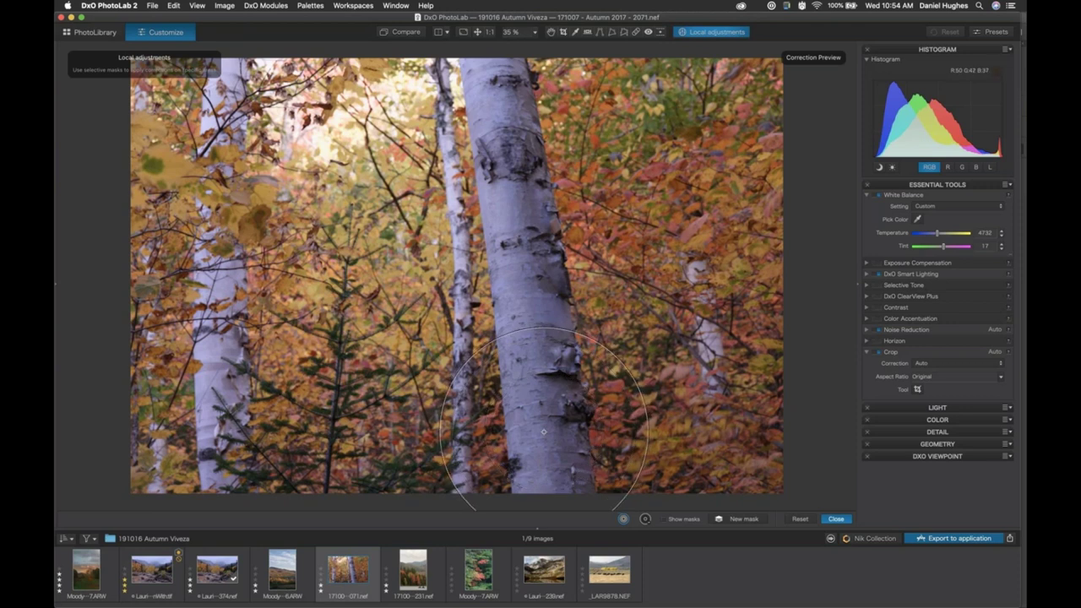
pyautogui.moveTo(544, 433)
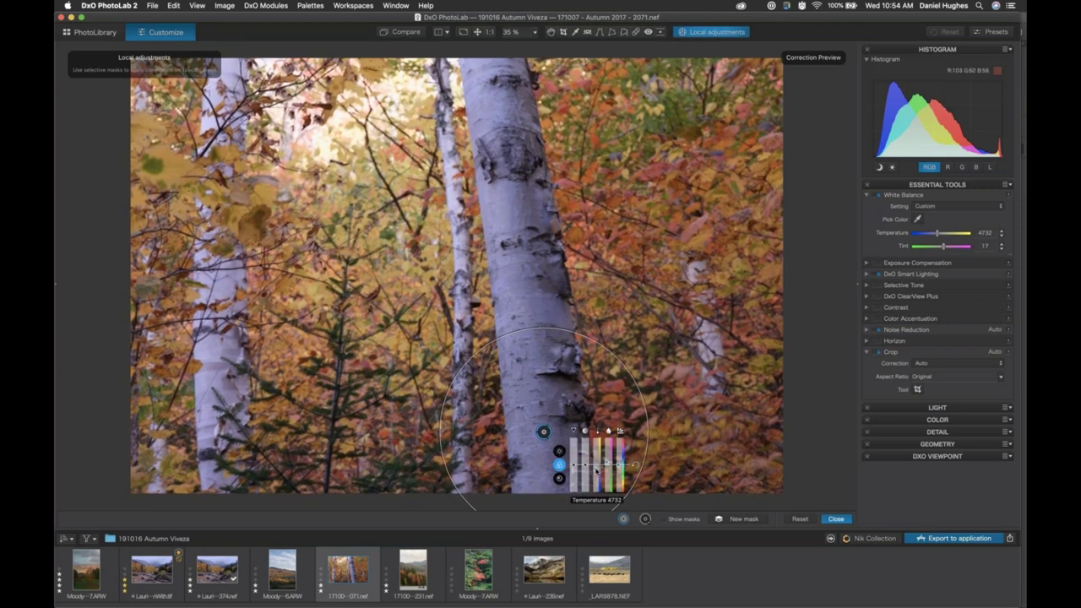
pyautogui.moveTo(597, 451)
pyautogui.mouseDown()
pyautogui.moveTo(595, 465)
pyautogui.moveTo(607, 463)
pyautogui.moveTo(595, 464)
pyautogui.mouseUp()
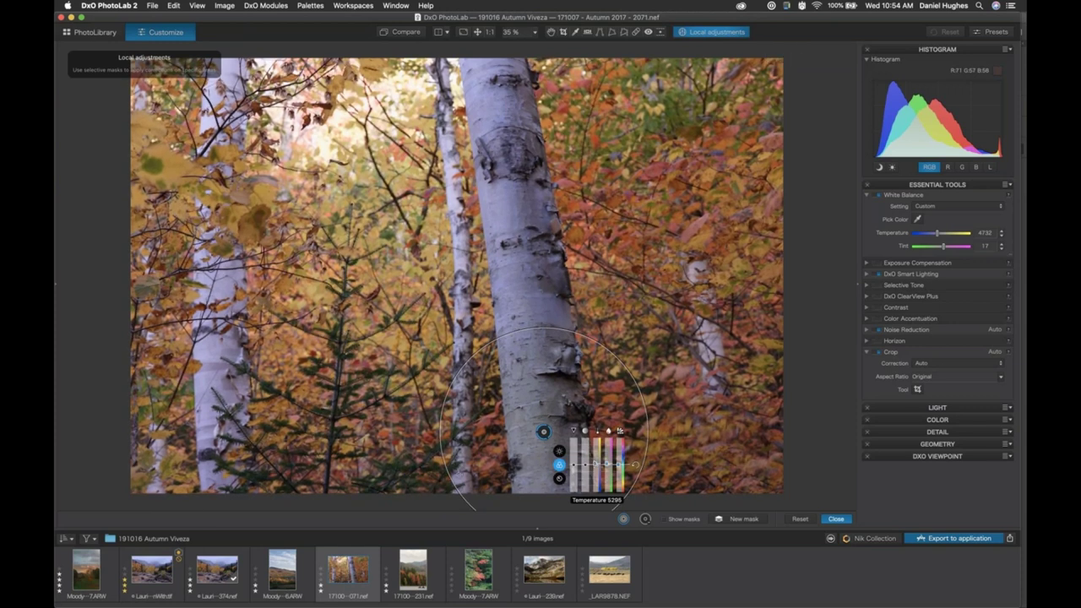
# Step: Extend the correction with more control points along the main and left birch trunks, and adjust the group's saturation
pyautogui.click(623, 518)
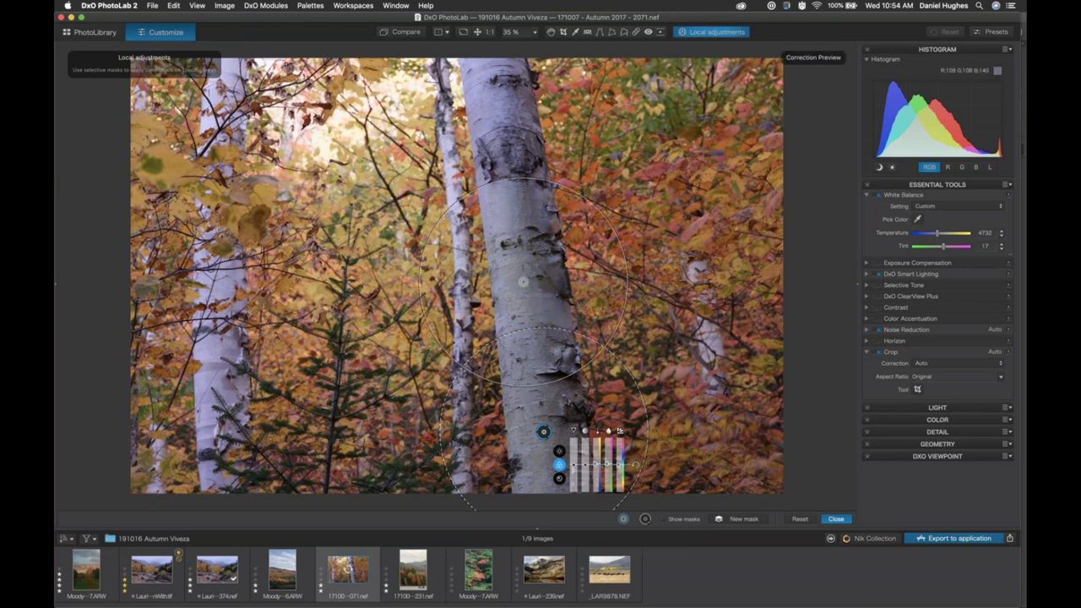
pyautogui.click(523, 282)
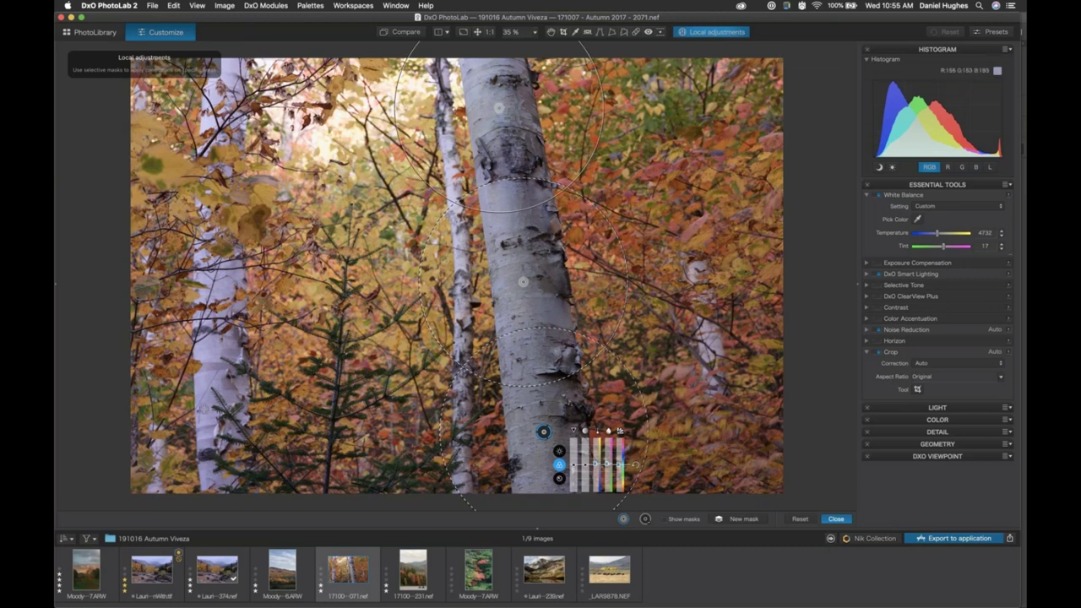
pyautogui.click(208, 417)
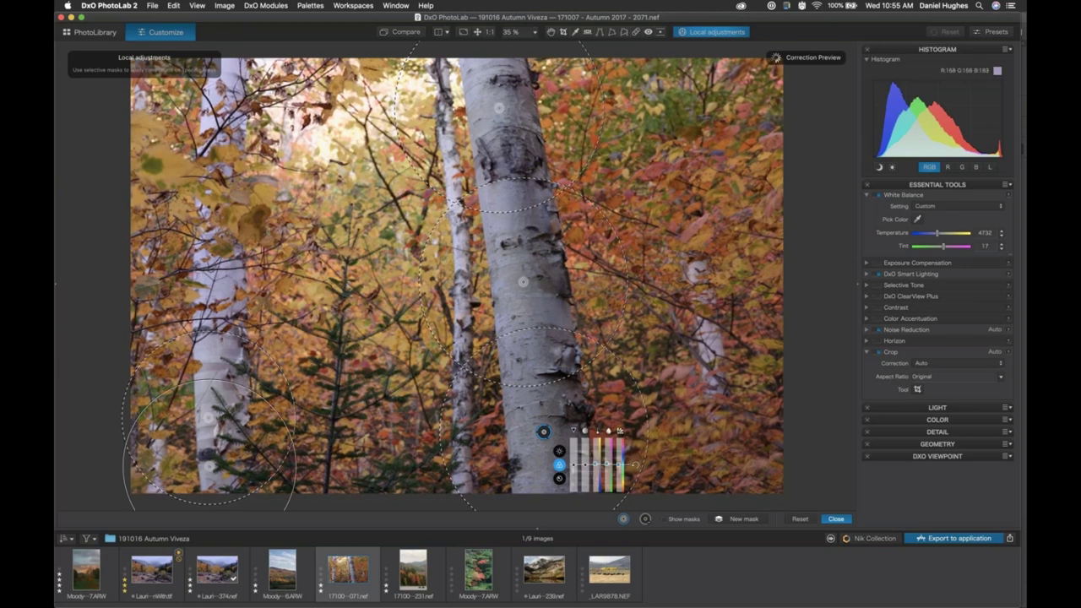
pyautogui.click(223, 288)
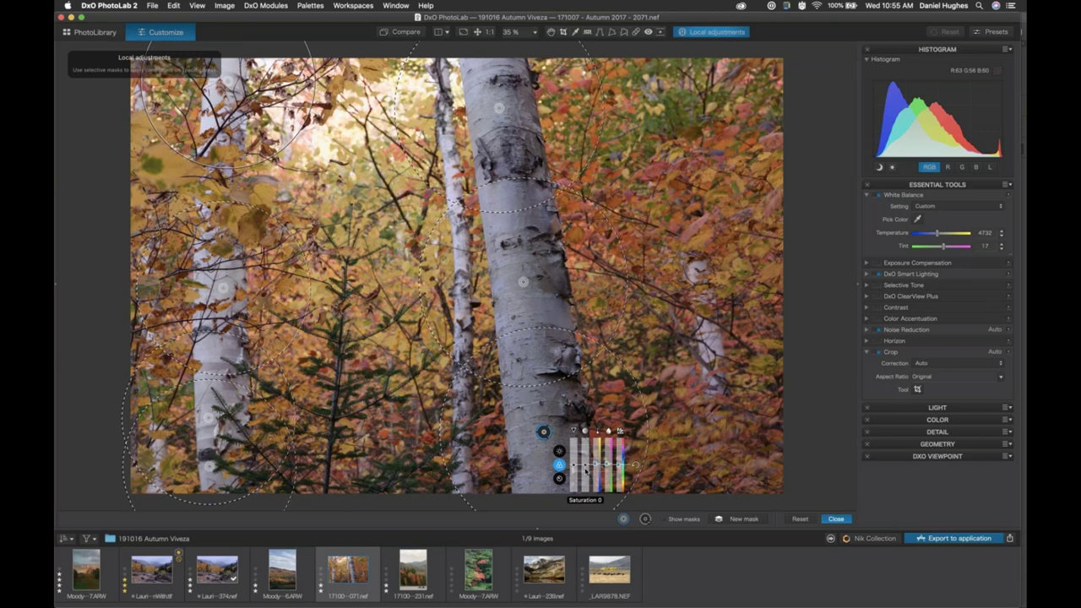
pyautogui.moveTo(586, 465)
pyautogui.mouseDown()
pyautogui.moveTo(609, 461)
pyautogui.moveTo(572, 460)
pyautogui.mouseUp()
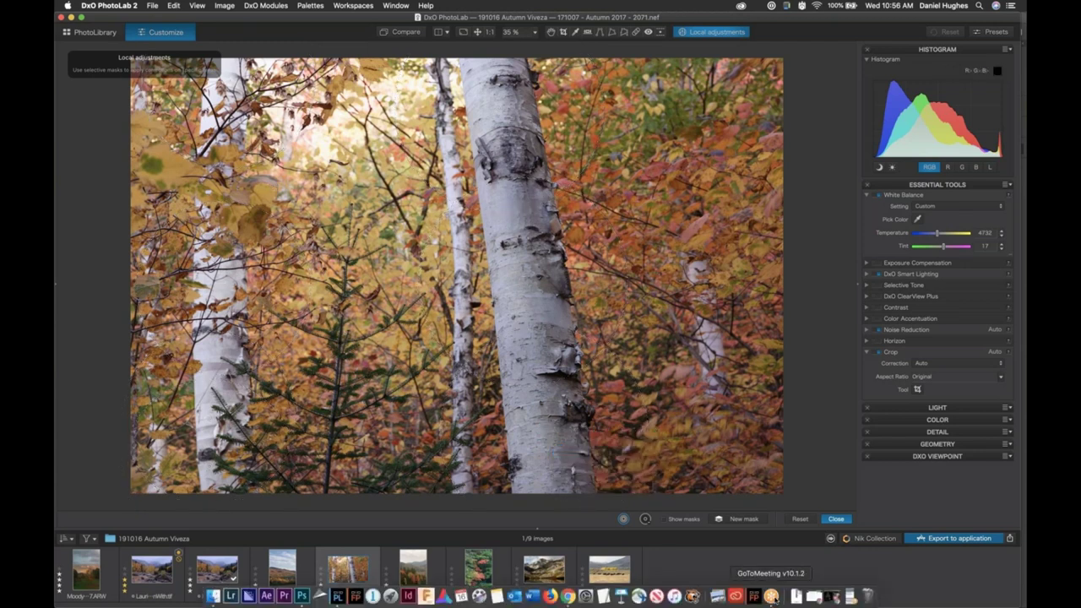
# Step: Switch to GoToMeeting
pyautogui.click(771, 595)
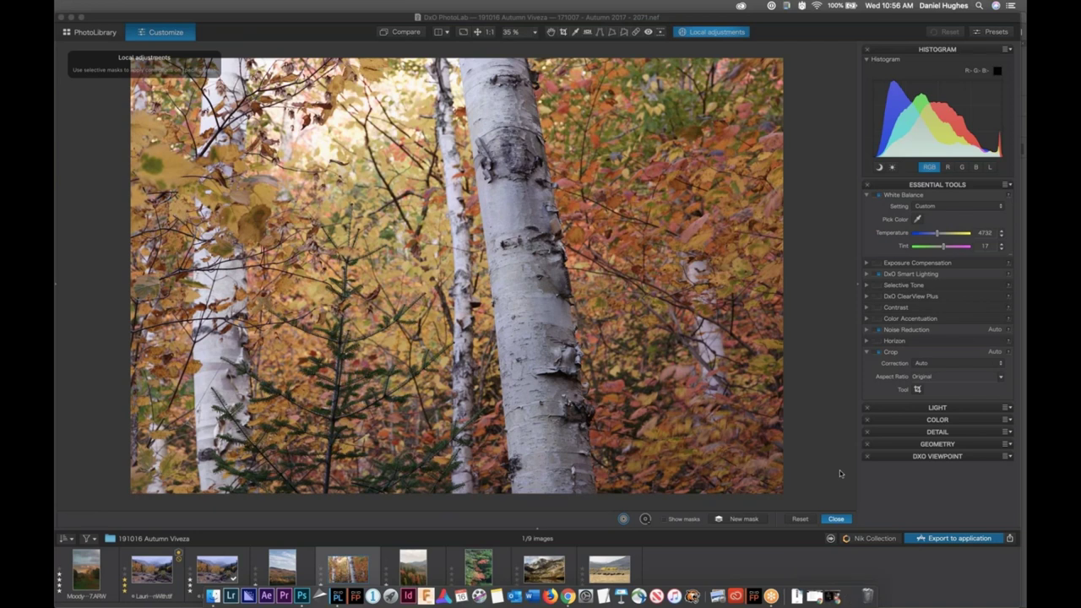
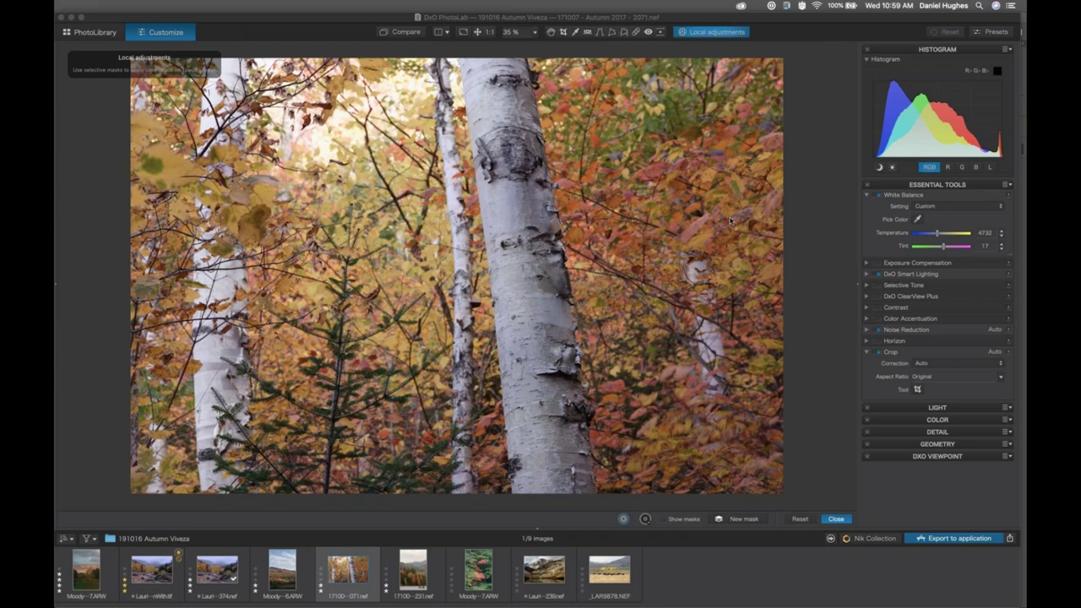
# Step: Start a new local adjustment mask and place its control point on the upper main birch trunk, deleting the first placement and setting a fresh one
pyautogui.click(544, 432)
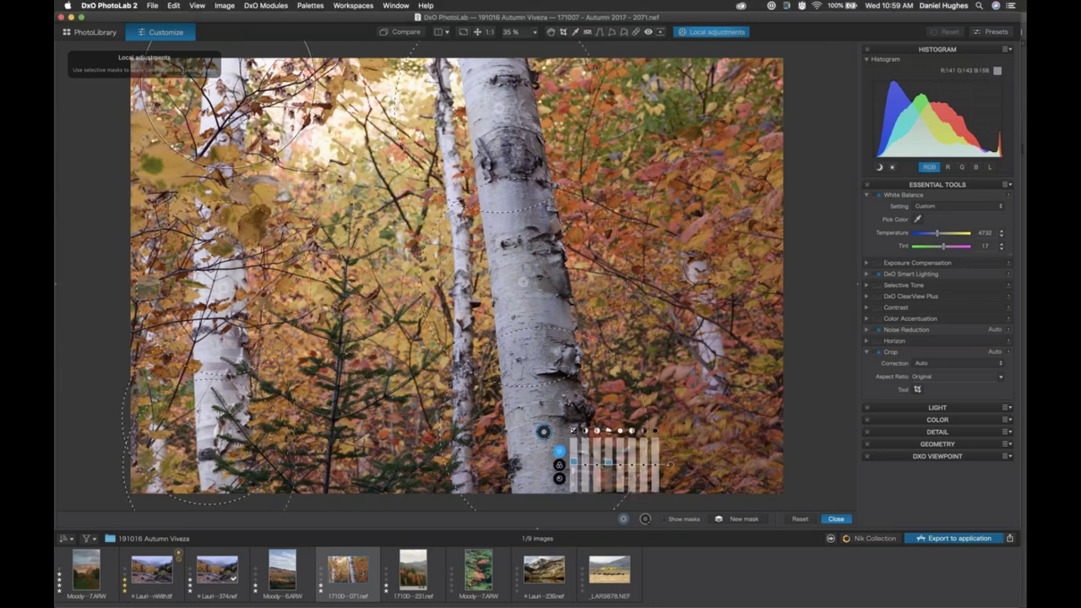
pyautogui.click(740, 519)
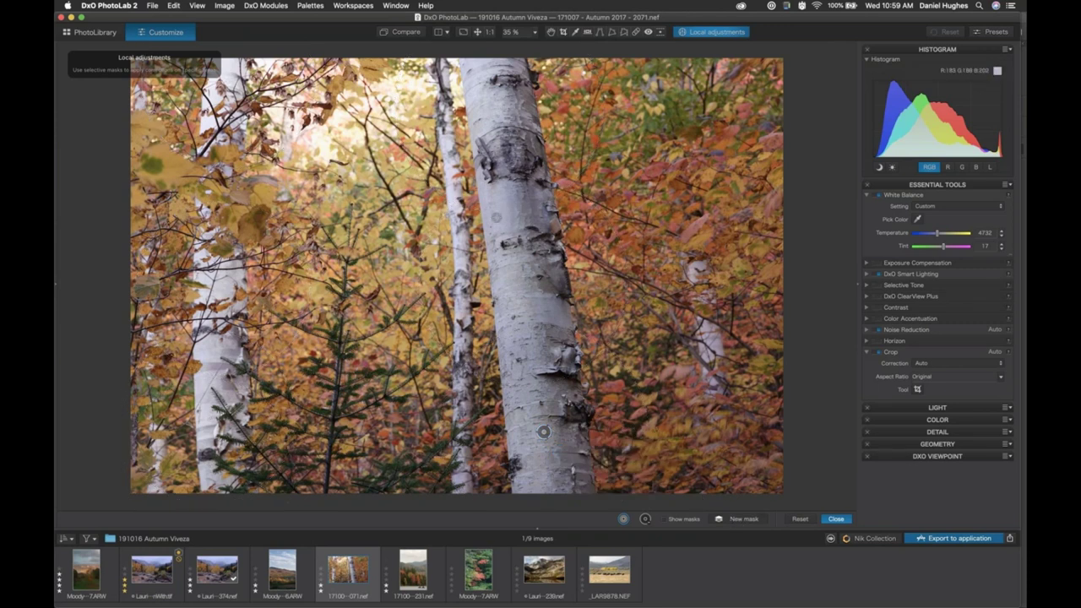
pyautogui.click(498, 210)
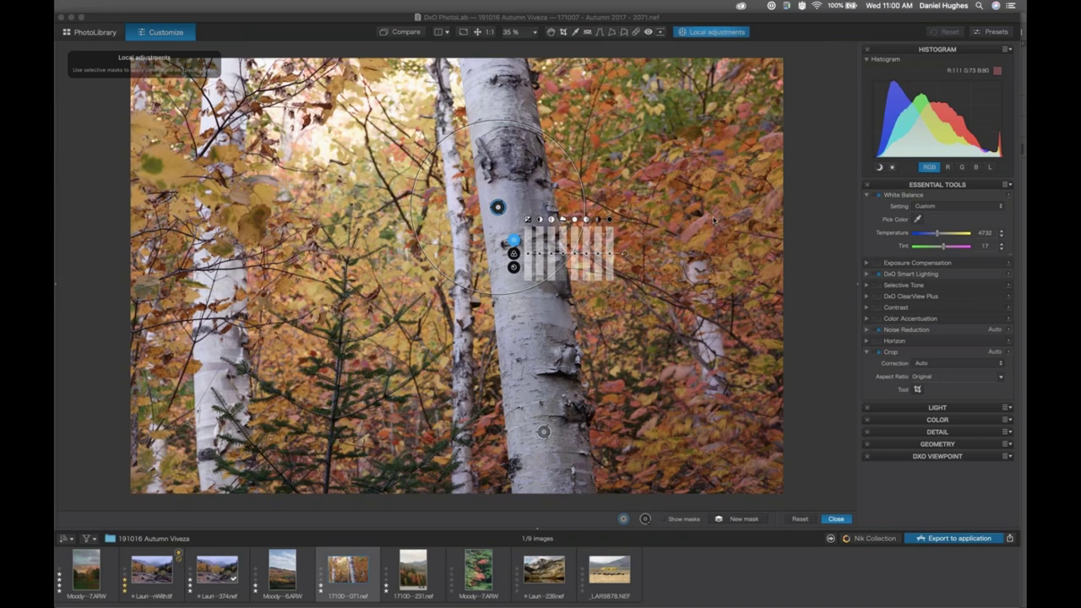
pyautogui.click(498, 207)
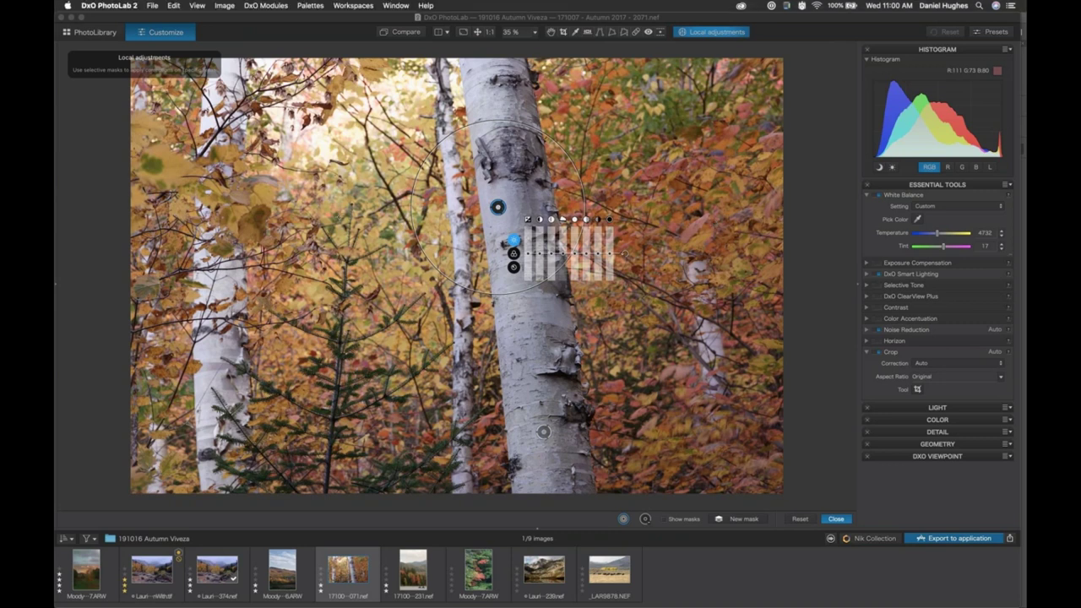
pyautogui.press('BackSpace')
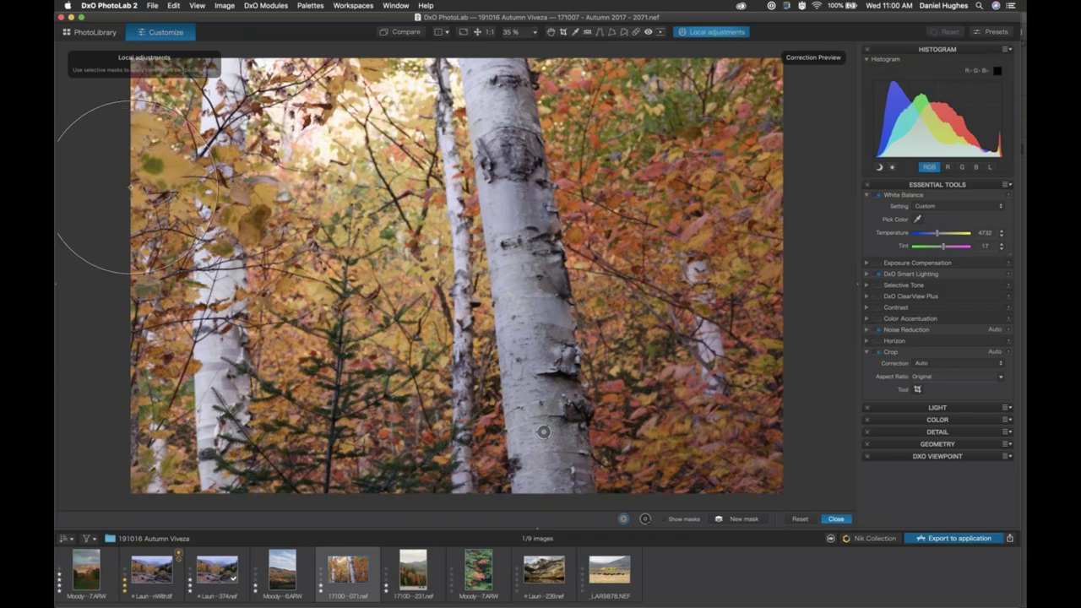
pyautogui.click(499, 220)
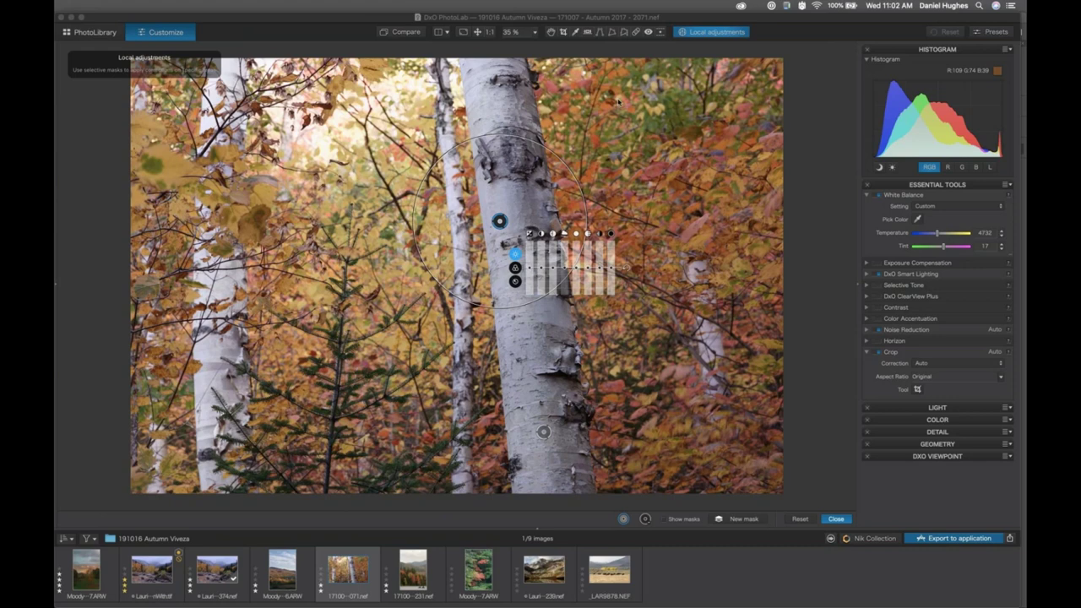
# Step: Switch to Photoshop, move the Selective Tool over the lake image and view its version information
pyautogui.press('super+Tab')
pyautogui.press('super+Tab')
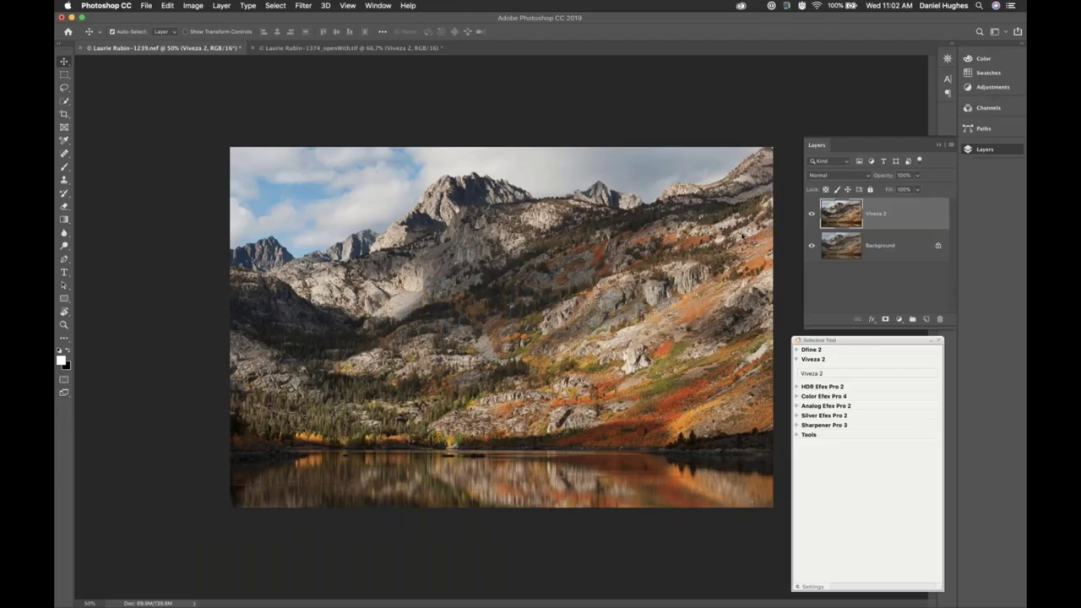
pyautogui.moveTo(898, 343); pyautogui.dragTo(374, 190)
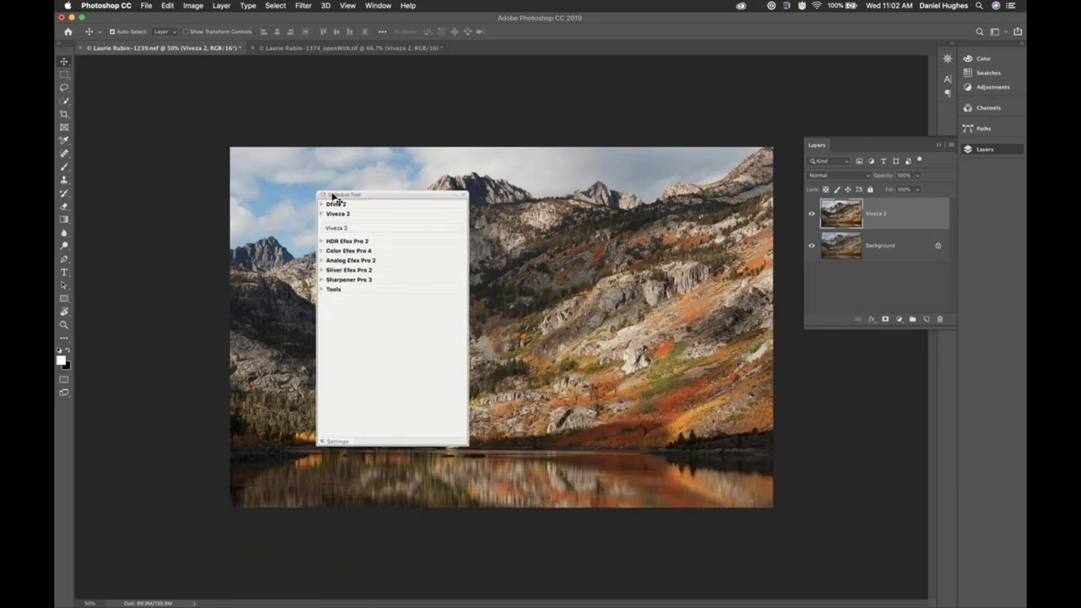
pyautogui.click(322, 195)
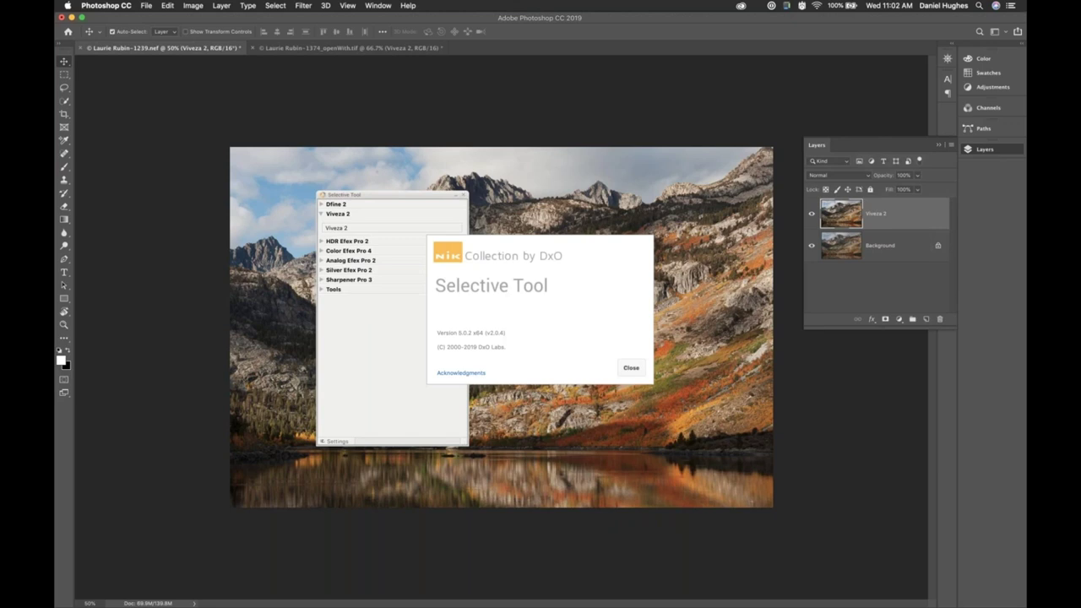
pyautogui.click(636, 370)
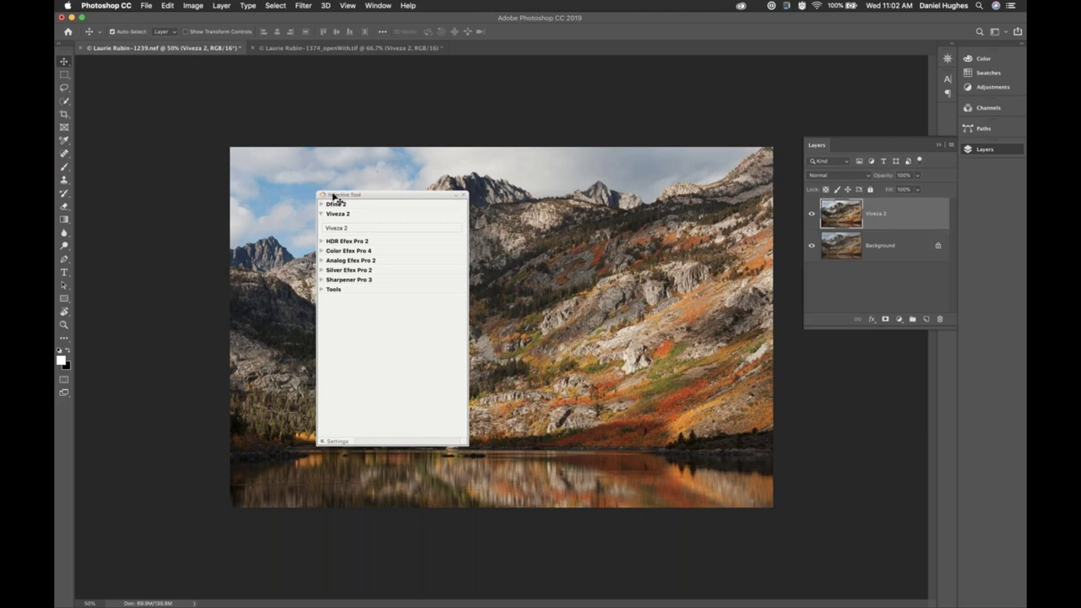
pyautogui.click(334, 196)
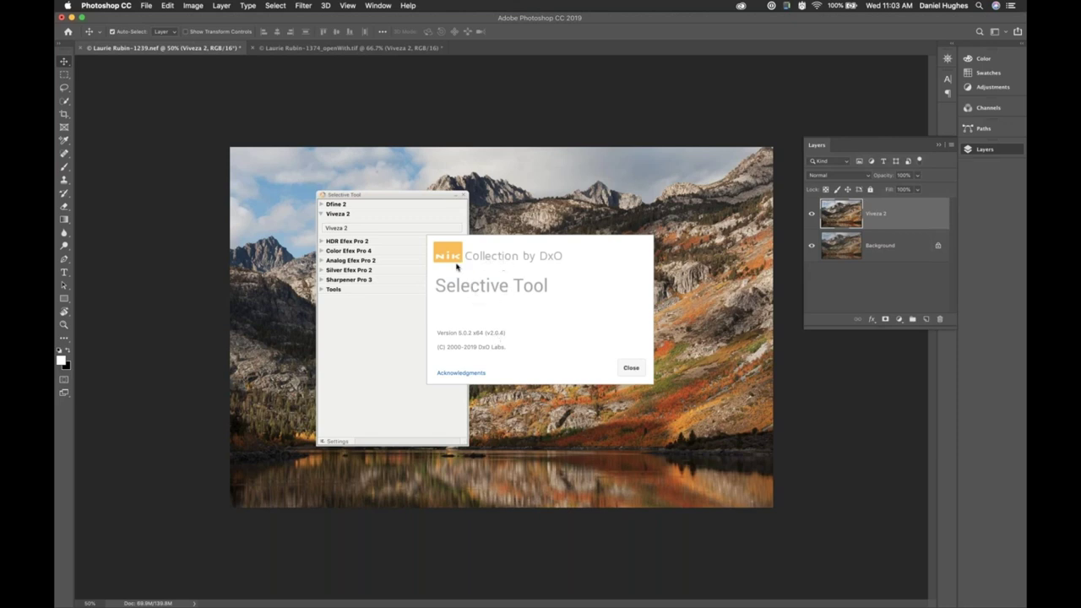
pyautogui.click(631, 370)
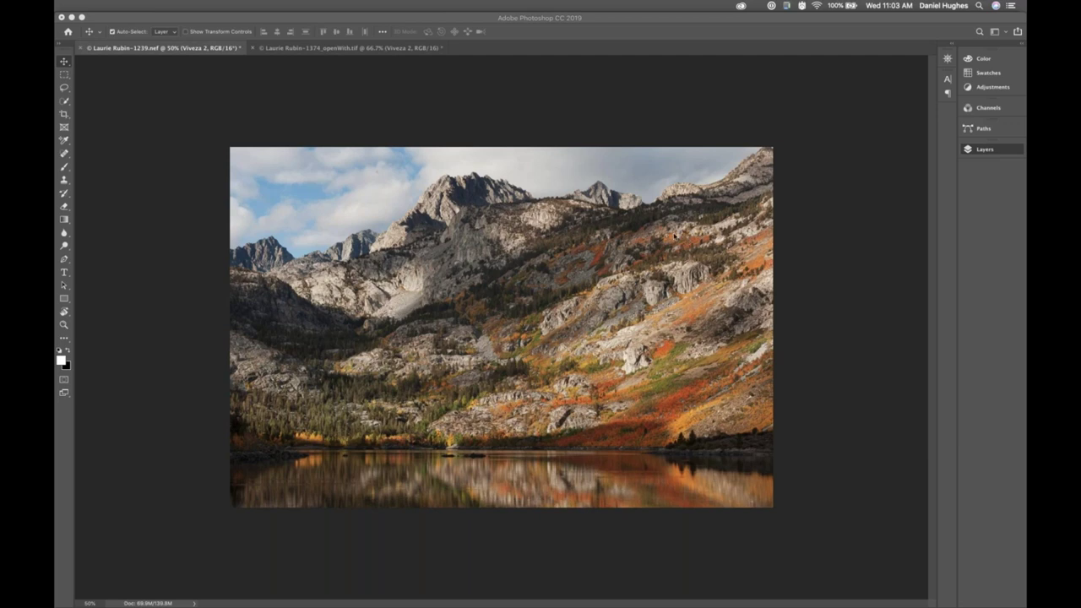
# Step: Examine the Selective Tool settings, including the options for opening it when Photoshop launches, and cancel without changes
pyautogui.click(628, 253)
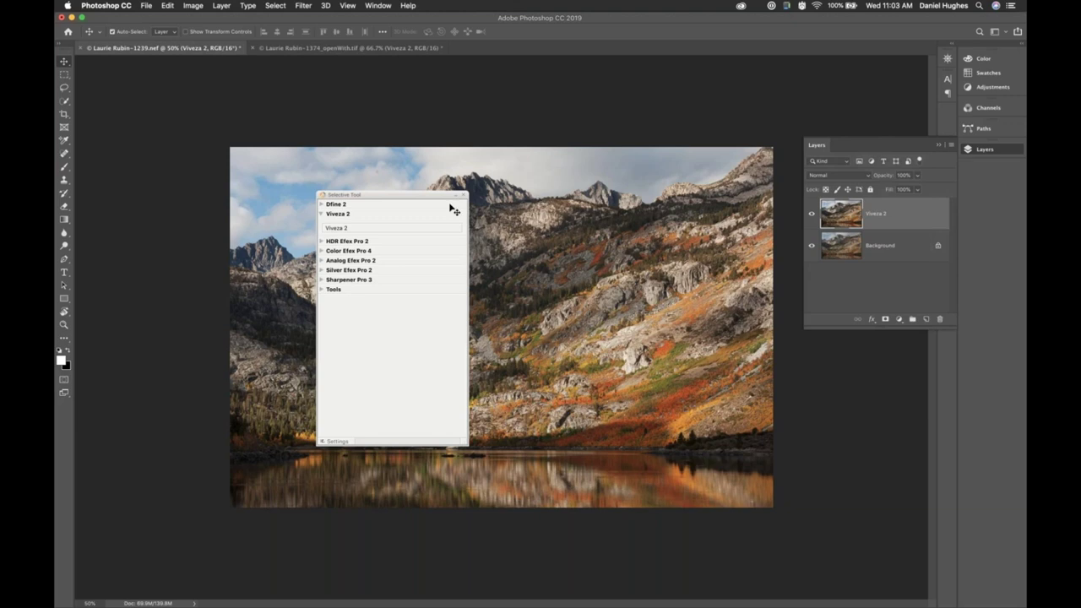
pyautogui.moveTo(423, 195); pyautogui.dragTo(489, 149)
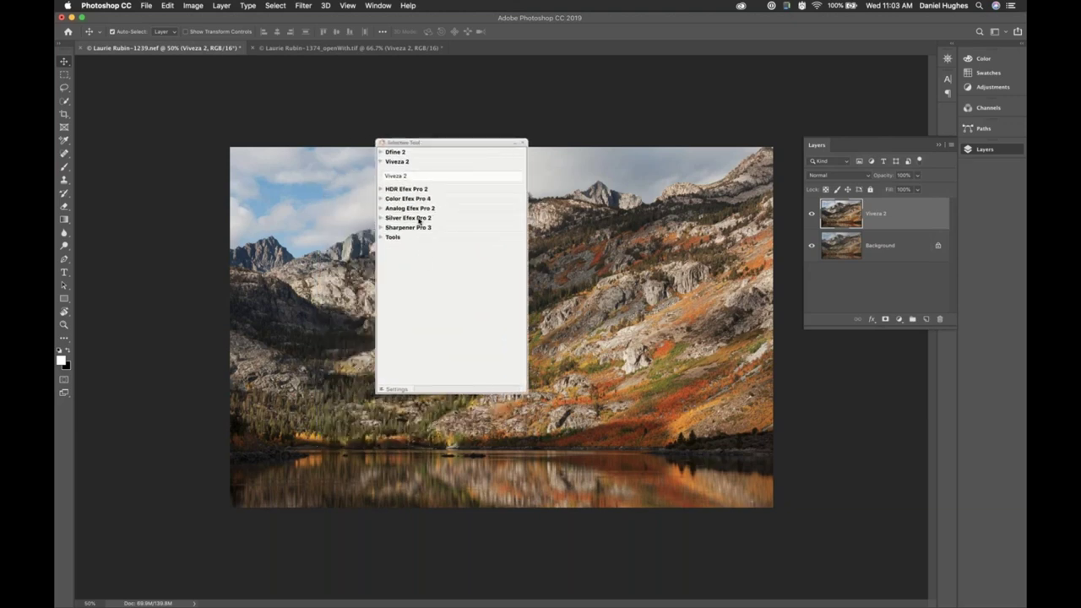
pyautogui.click(393, 391)
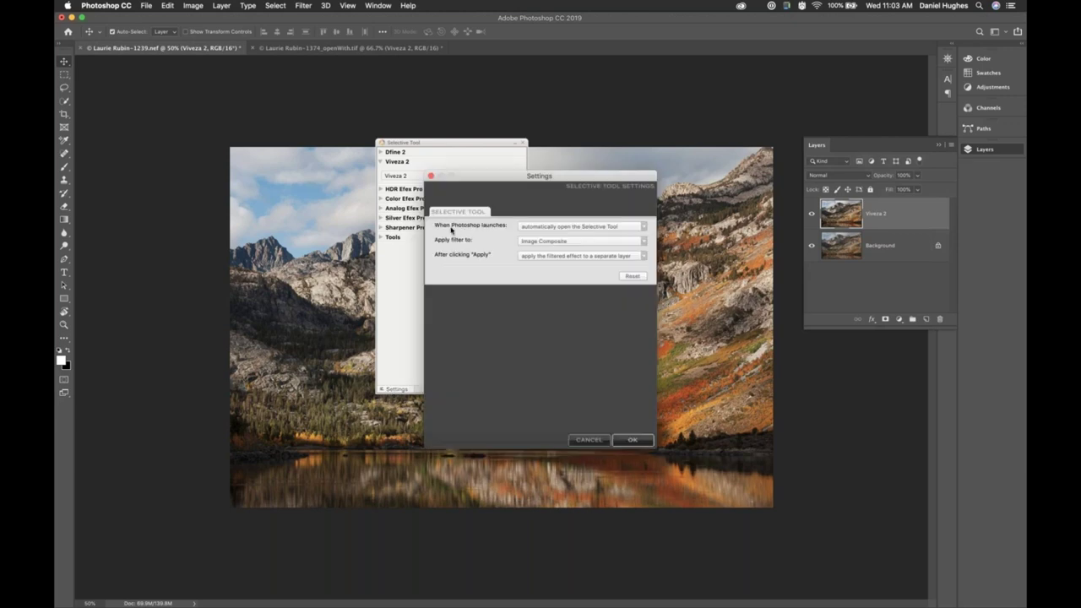
pyautogui.click(643, 227)
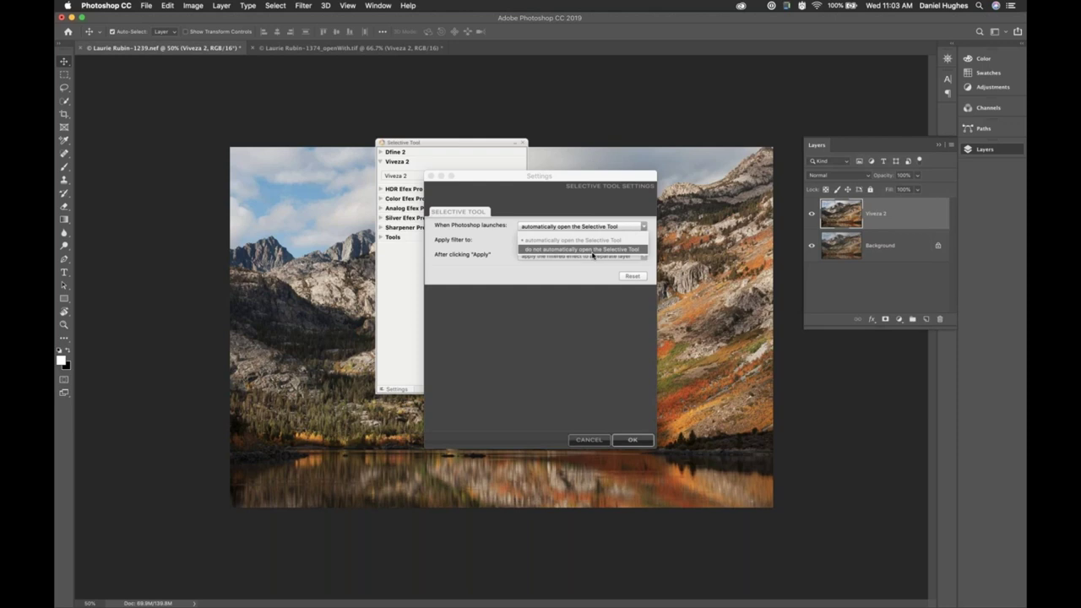
pyautogui.click(488, 243)
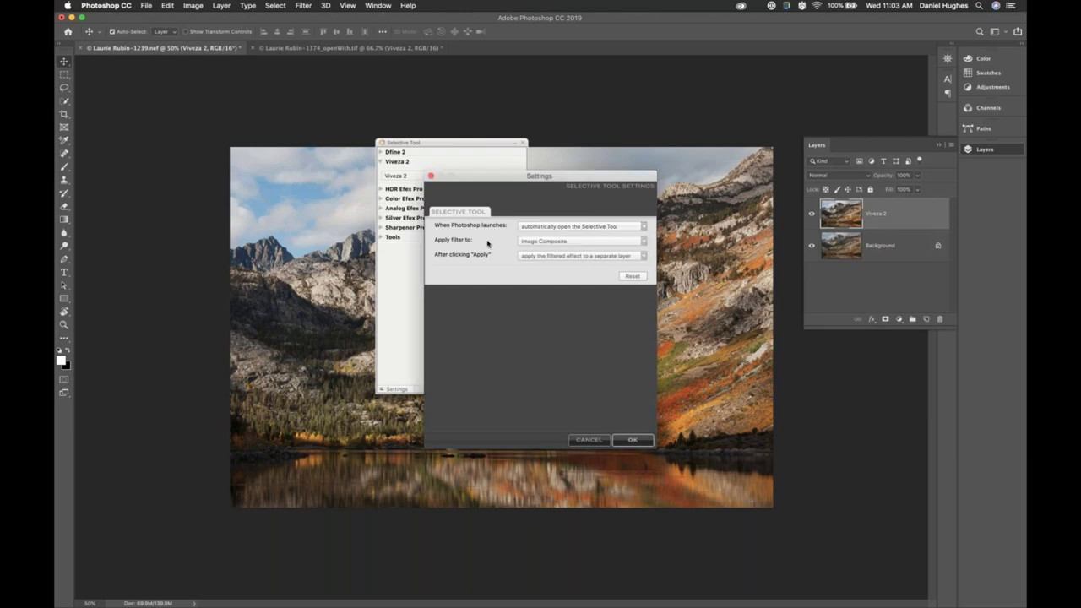
pyautogui.click(583, 441)
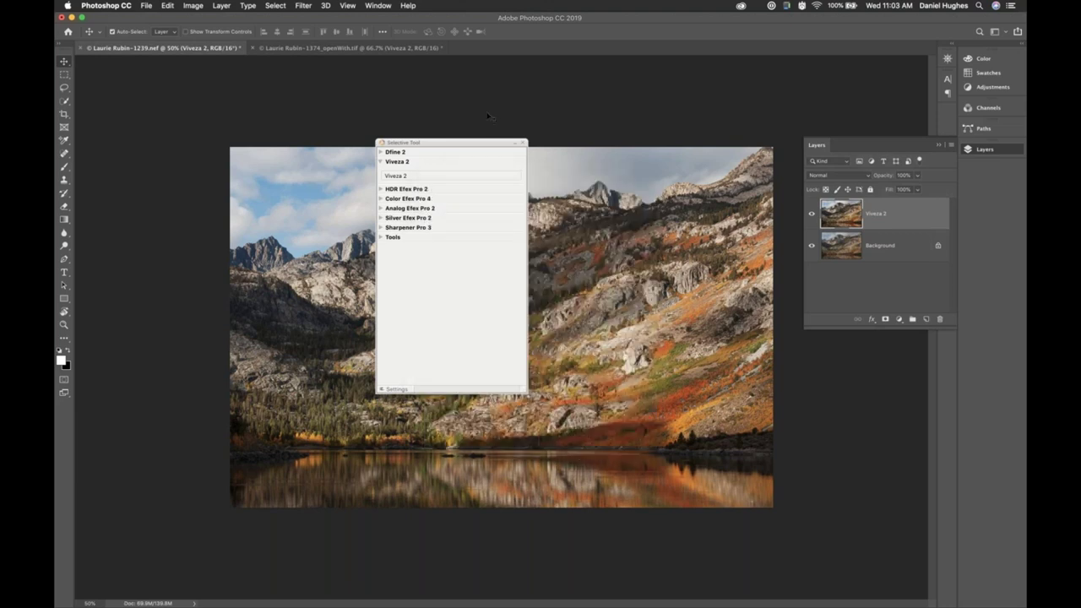
# Step: Close the Selective Tool, reopen it through Photoshop's automation commands and look over its settings without changing them
pyautogui.click(523, 142)
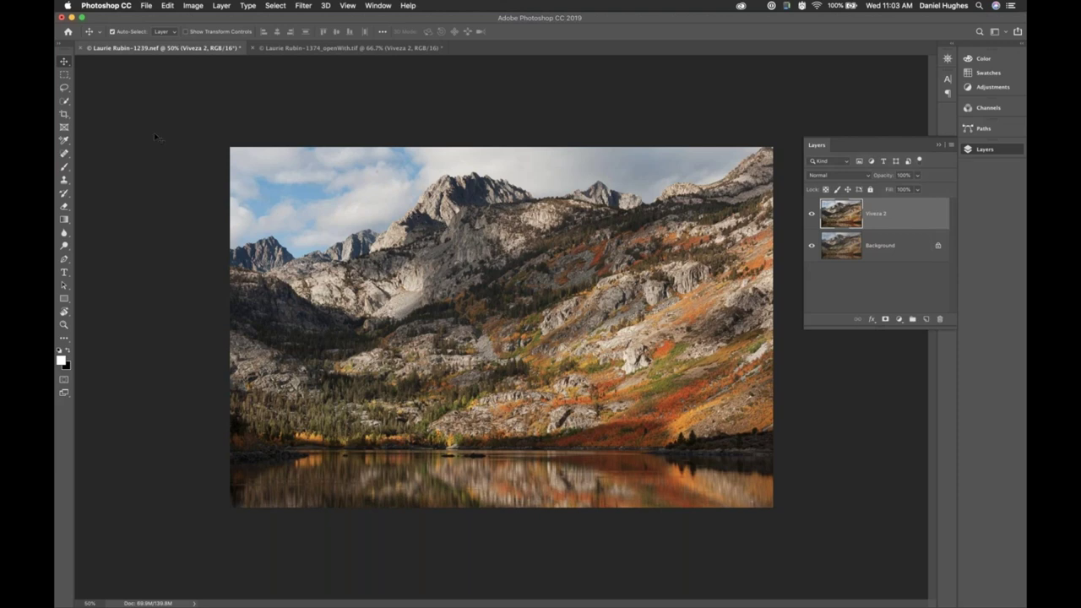
pyautogui.click(146, 6)
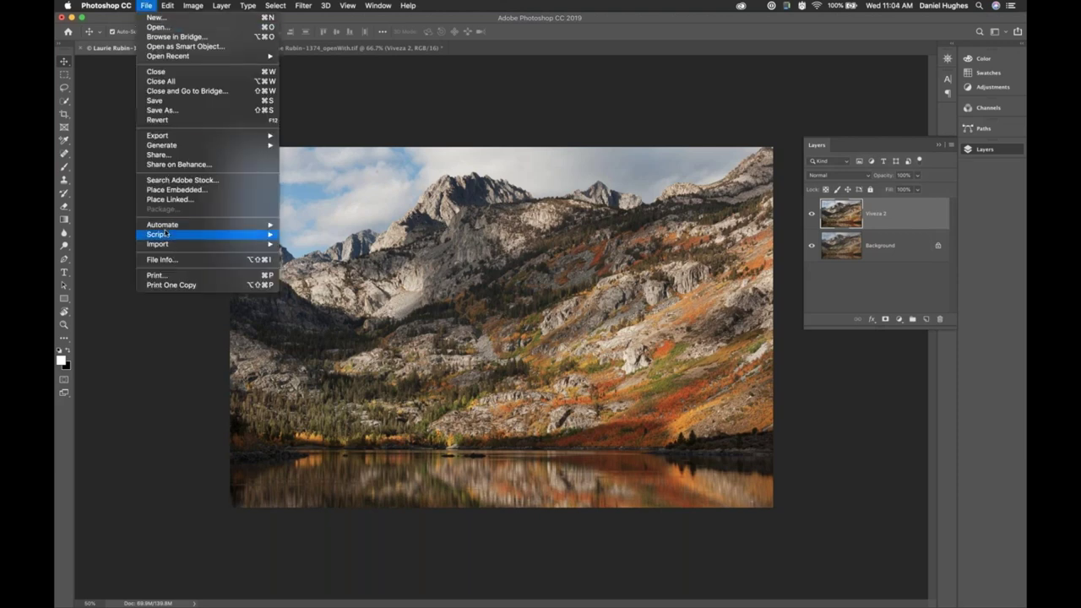
pyautogui.moveTo(162, 224)
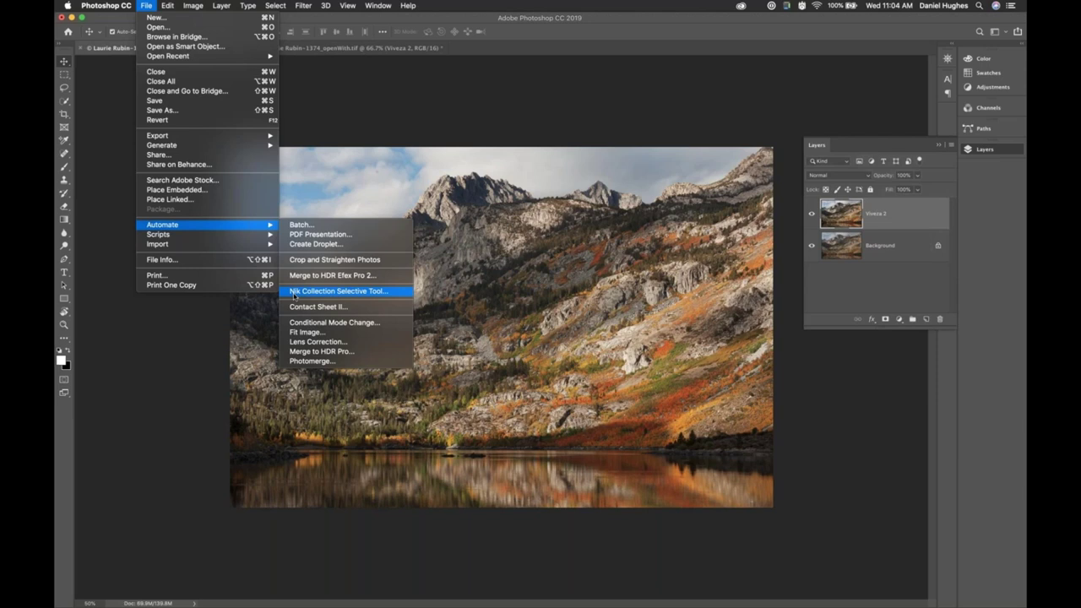
pyautogui.click(294, 292)
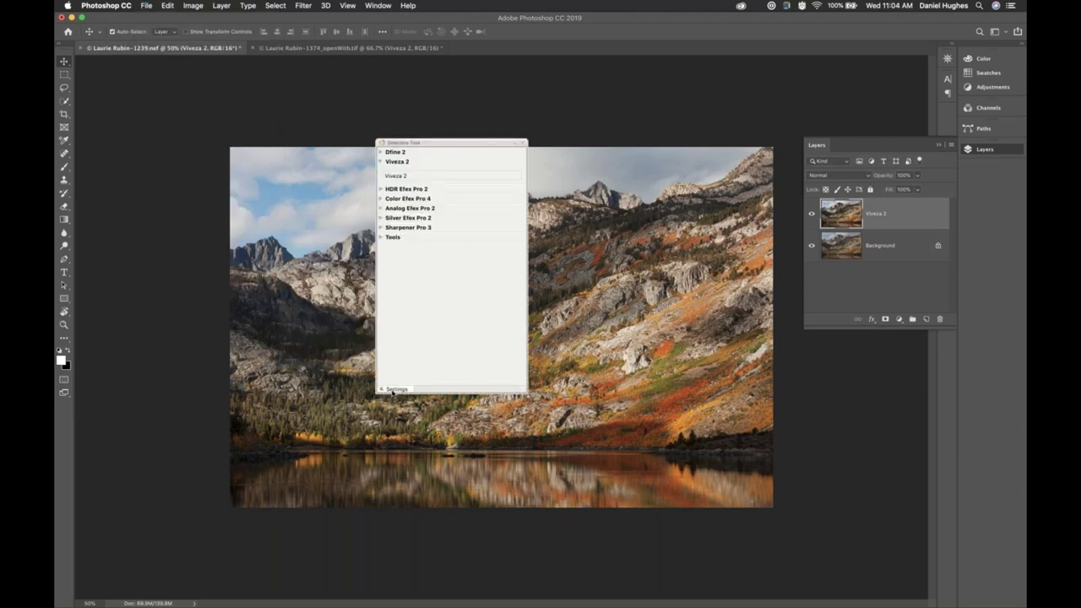
pyautogui.click(395, 389)
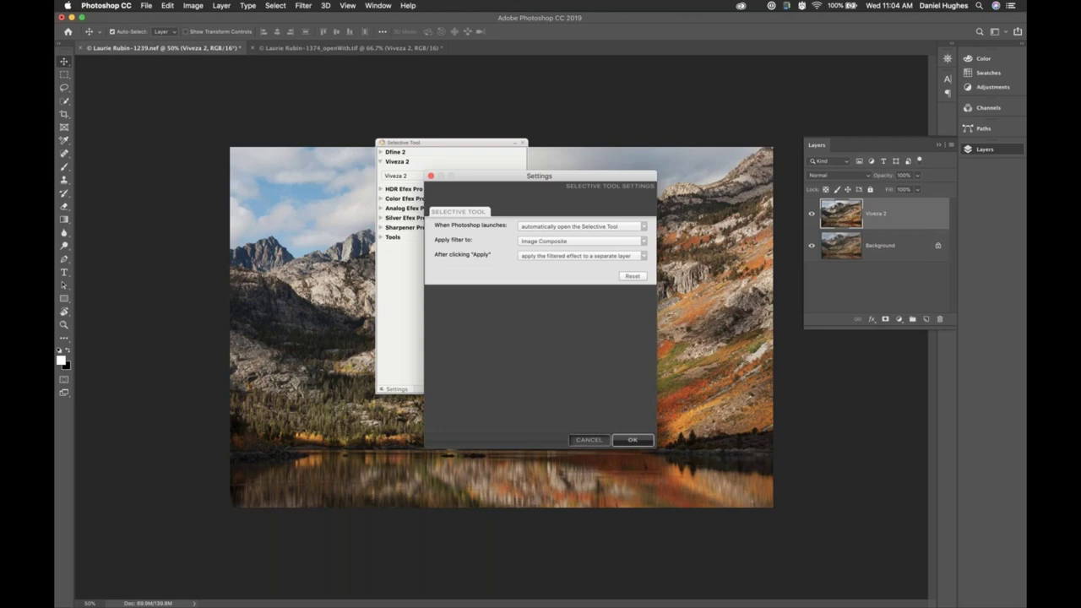
pyautogui.click(588, 440)
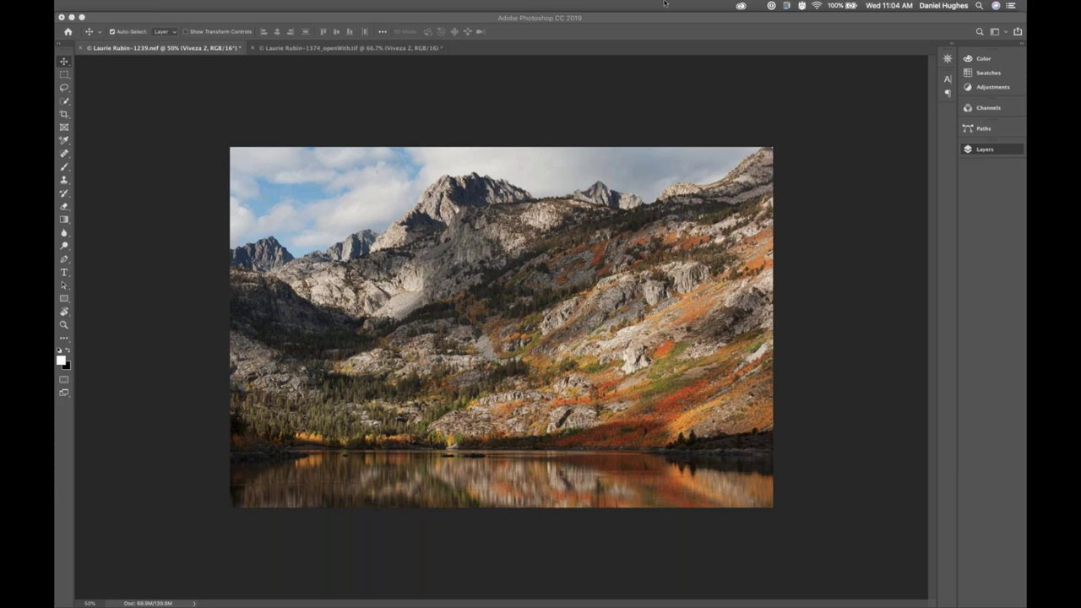
# Step: Uncover the desktop by moving Photoshop aside and minimising PhotoLab's window, and open Haleakela_DSF0252_HDR.tif from the desktop in Photoshop
pyautogui.click(540, 75)
pyautogui.moveTo(602, 22); pyautogui.dragTo(462, 190)
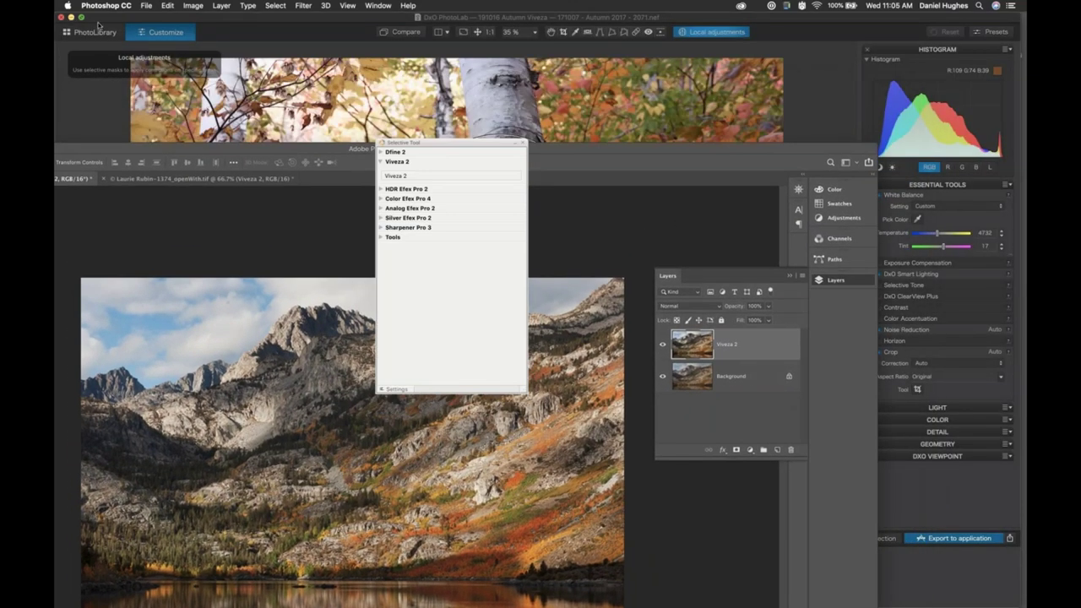
pyautogui.click(82, 16)
pyautogui.click(919, 278)
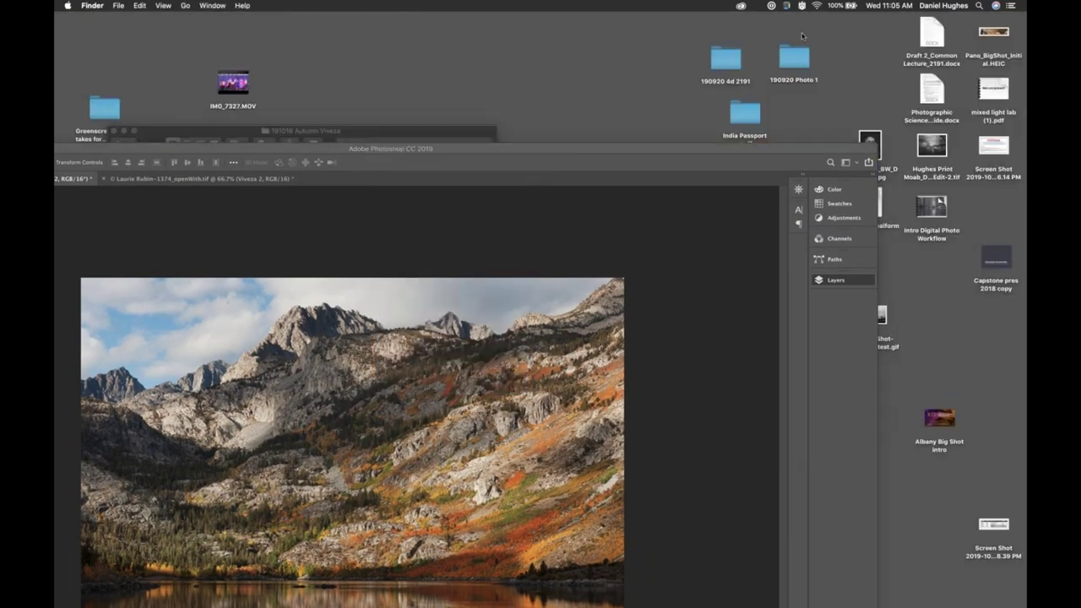
pyautogui.click(596, 207)
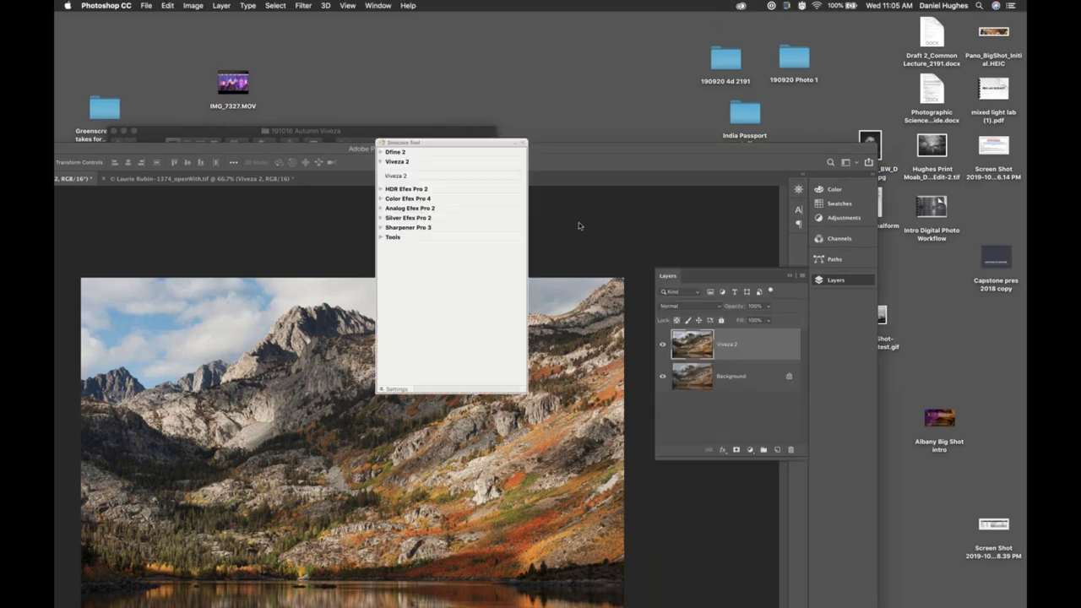
pyautogui.moveTo(641, 148); pyautogui.dragTo(484, 4)
pyautogui.moveTo(782, 516); pyautogui.dragTo(301, 595)
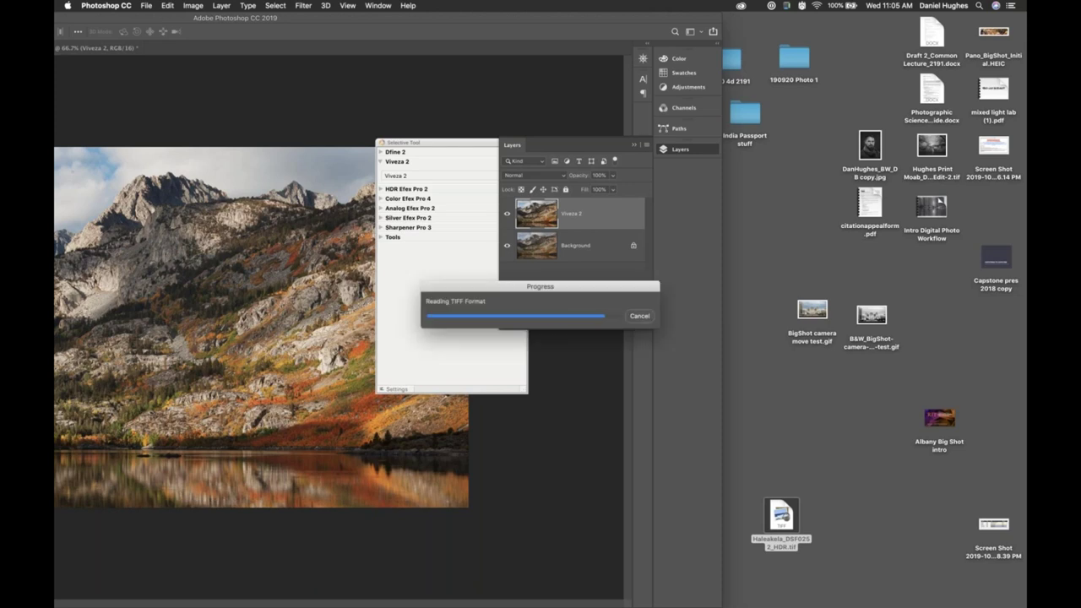
# Step: Reposition the Photoshop window, collapse the layer list and start Viveza 2 on the Haleakela image
pyautogui.doubleClick(260, 19)
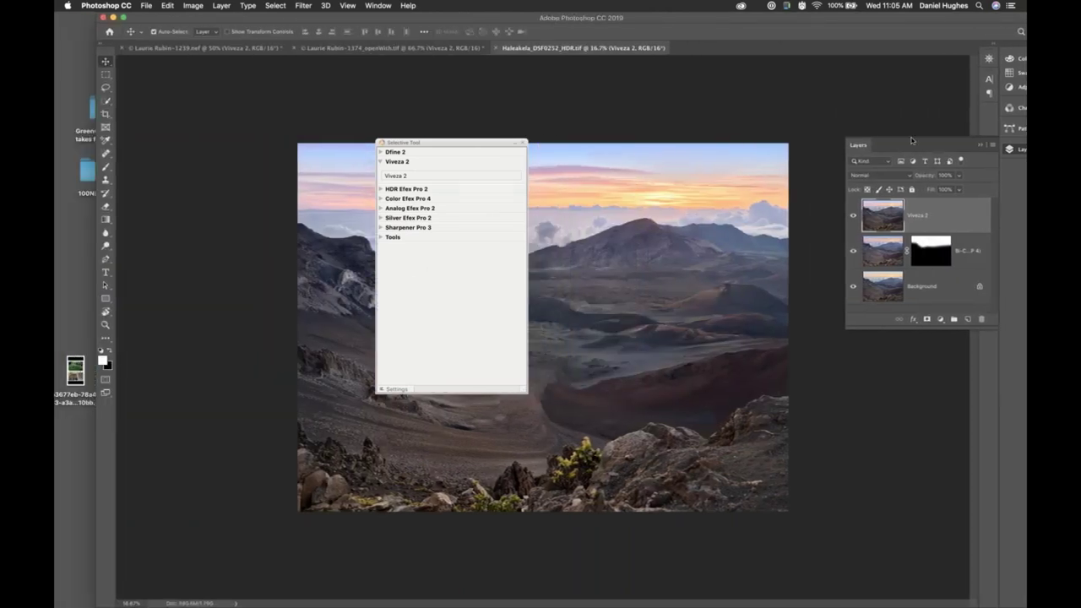
pyautogui.click(983, 144)
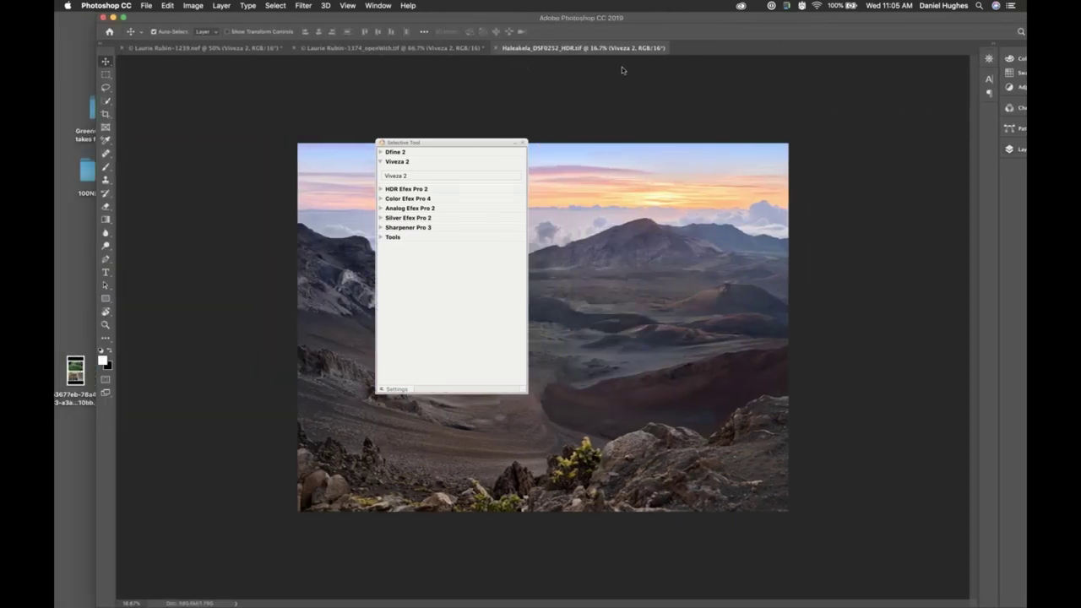
pyautogui.click(439, 175)
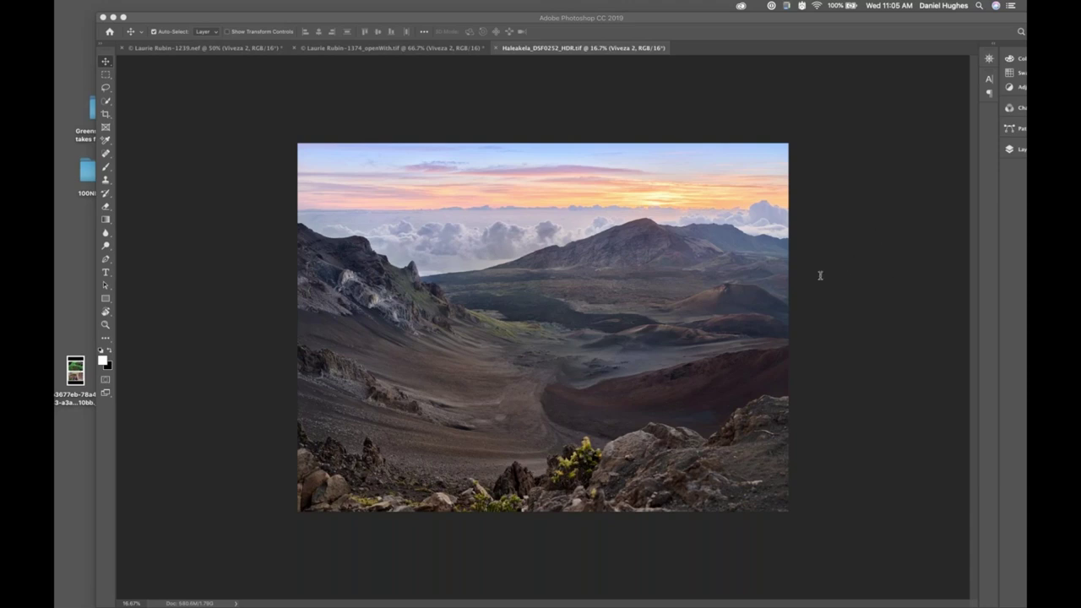
# Step: Switch to DxO PhotoLab, restore its minimised window and select the control point on the upper main birch trunk
pyautogui.press('super+Tab')
pyautogui.press('super+Tab')
pyautogui.press('super+Tab')
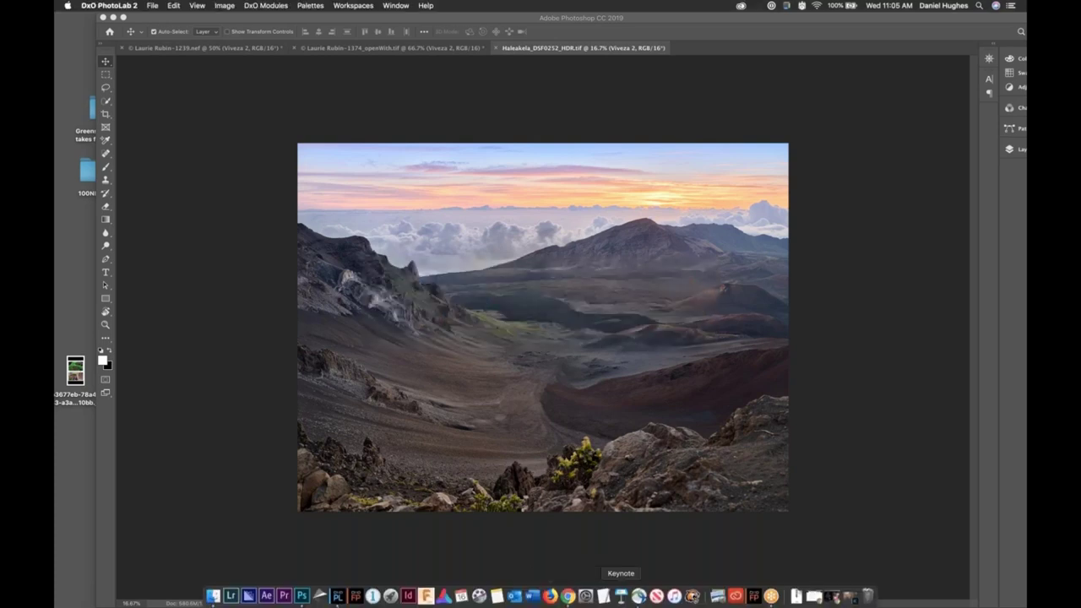
pyautogui.click(849, 597)
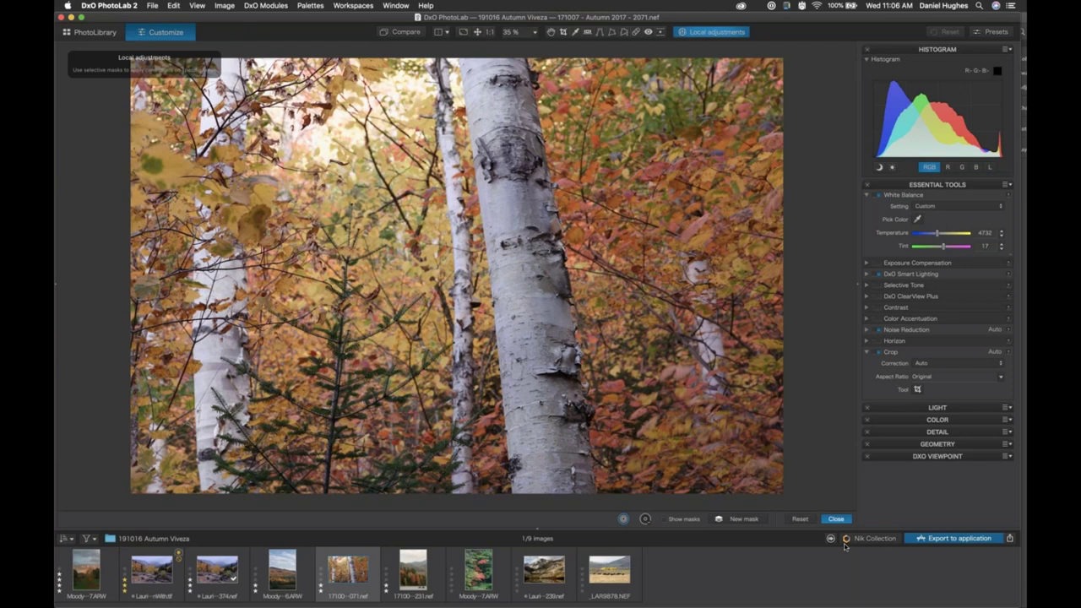
pyautogui.click(499, 220)
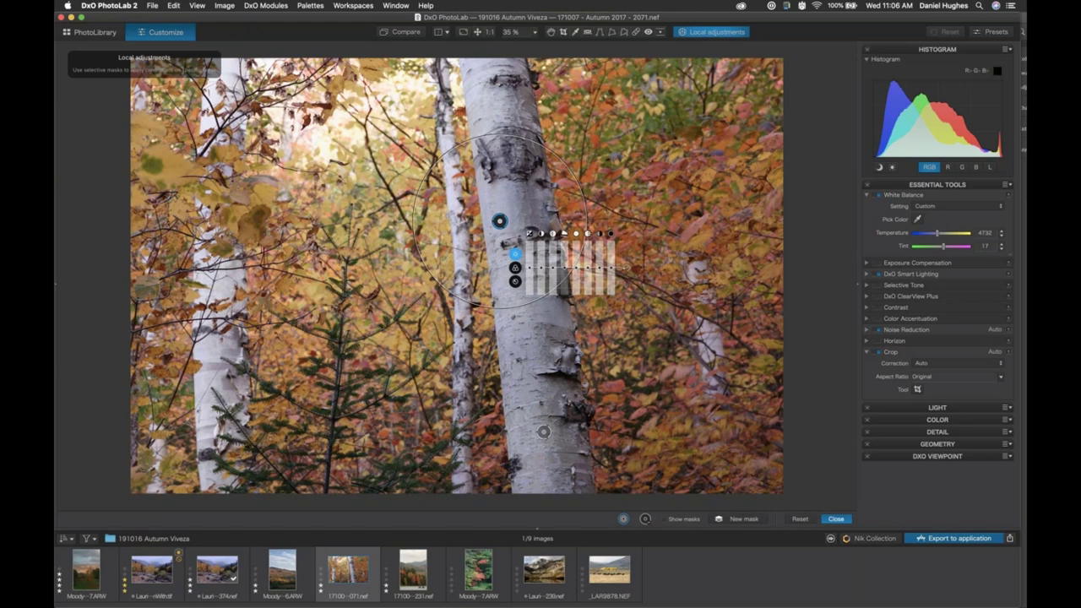
# Step: Close and reopen the local adjustments on the birch photo in PhotoLab and switch to Photoshop
pyautogui.click(834, 520)
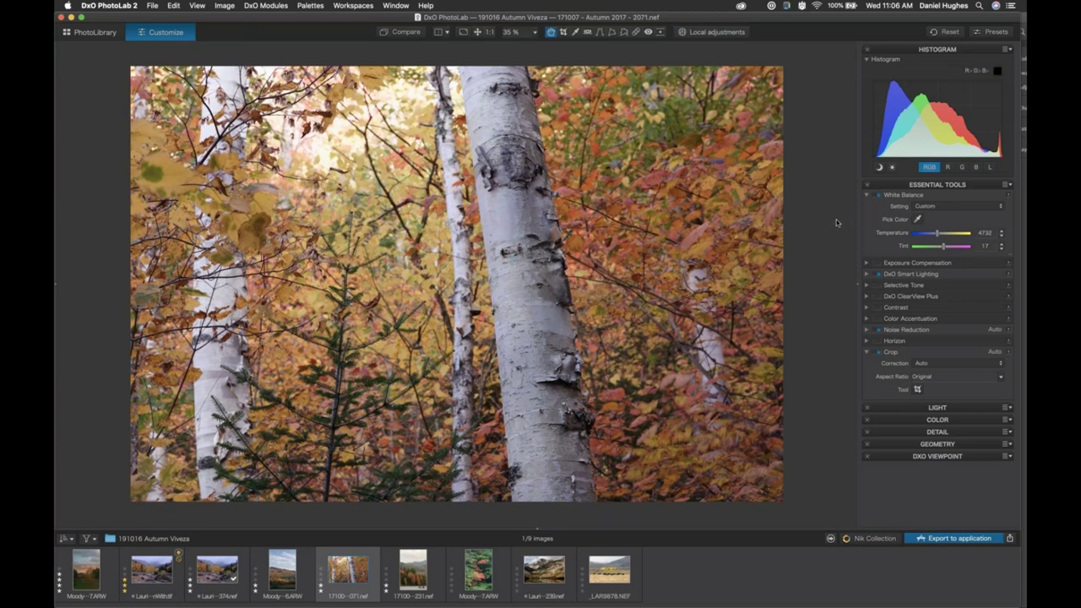
pyautogui.click(691, 34)
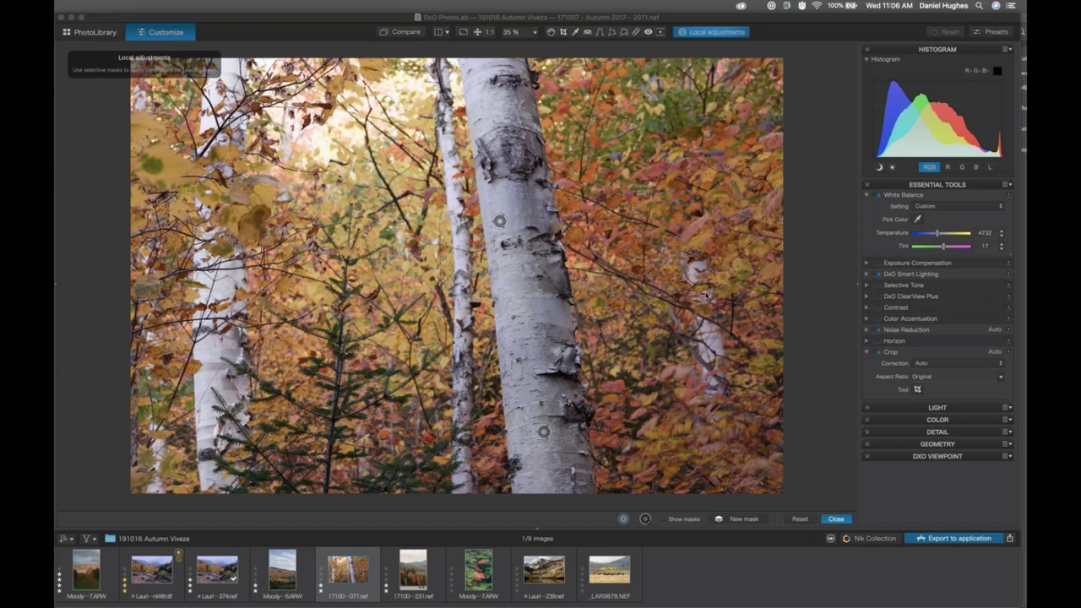
pyautogui.press('super+Tab')
pyautogui.press('super+Tab')
pyautogui.press('super+Tab')
pyautogui.press('super+Tab')
pyautogui.press('super+Tab')
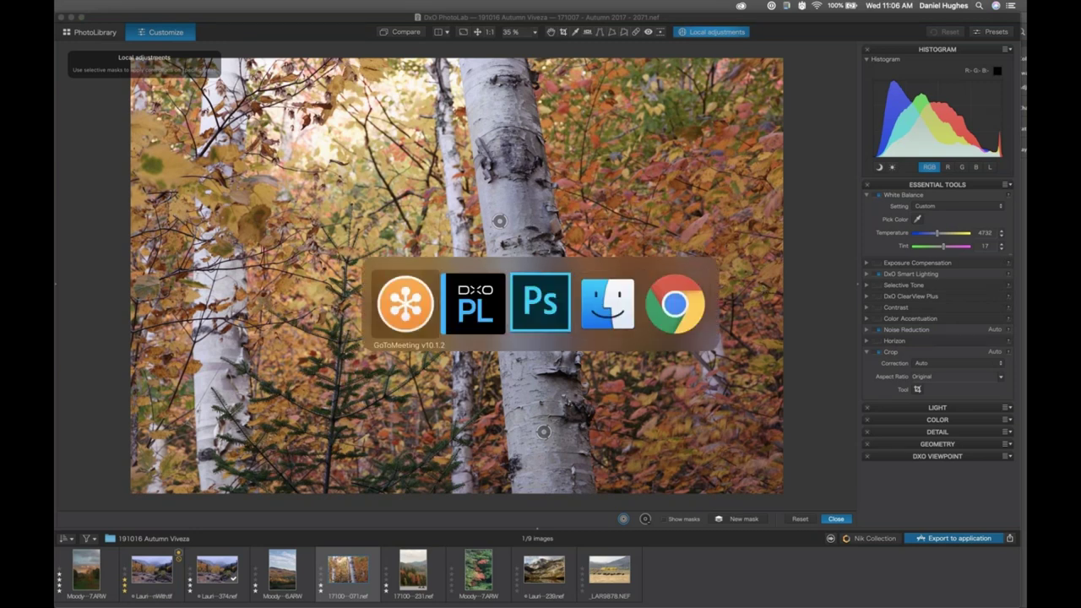
pyautogui.press('super+Tab')
pyautogui.press('super+Tab')
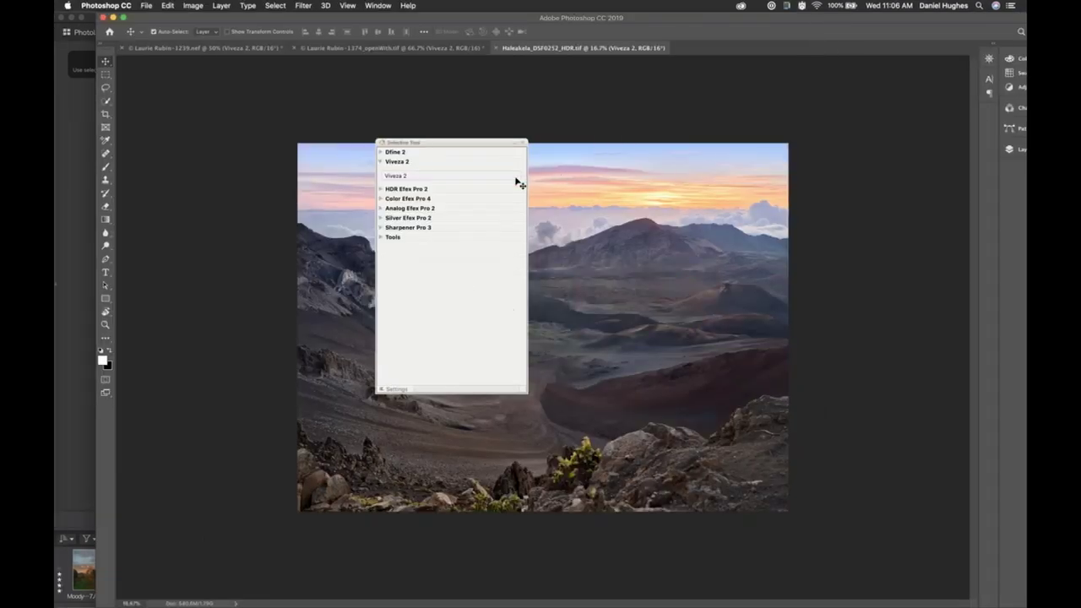
# Step: Start Viveza 2 on the Haleakela image, with its window enlarged and a single-image view
pyautogui.click(443, 175)
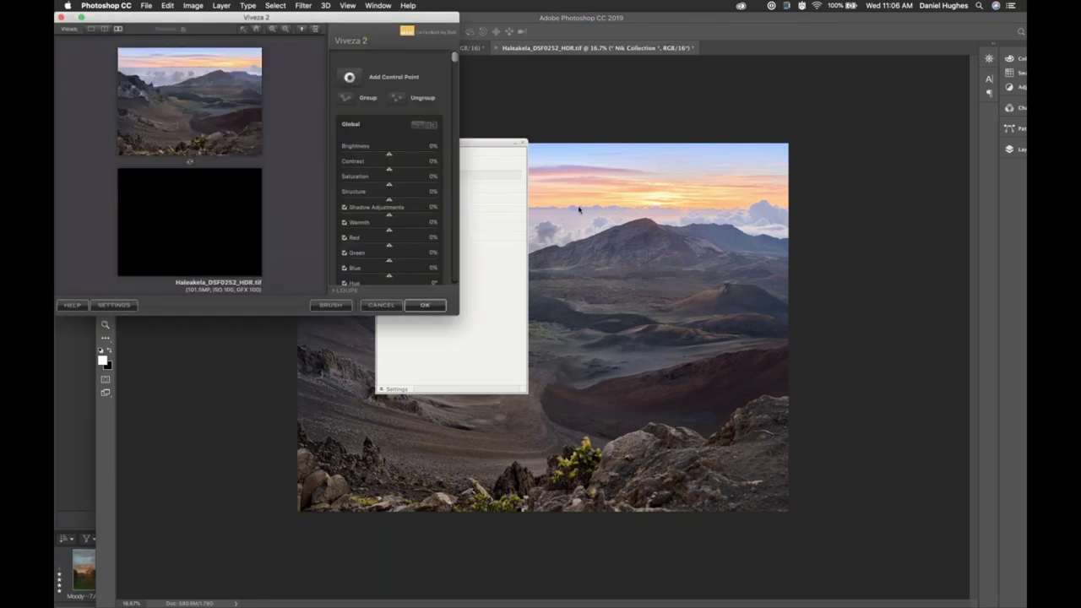
pyautogui.moveTo(452, 309); pyautogui.dragTo(995, 585)
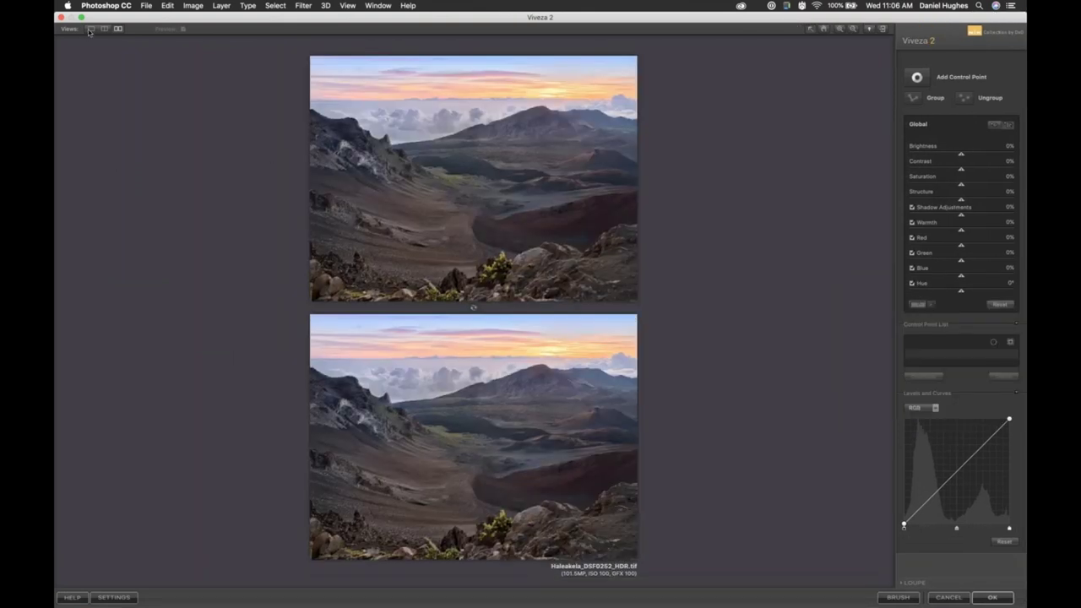
pyautogui.click(90, 29)
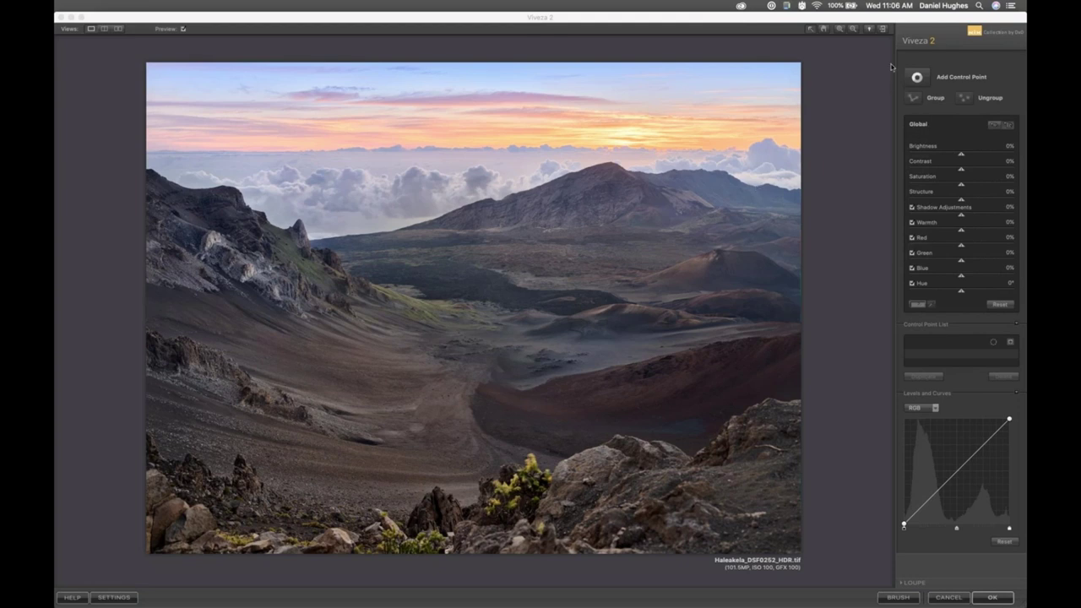
# Step: Add a control point on the dark valley plain just beside the rocky ridge and deselect it
pyautogui.click(916, 78)
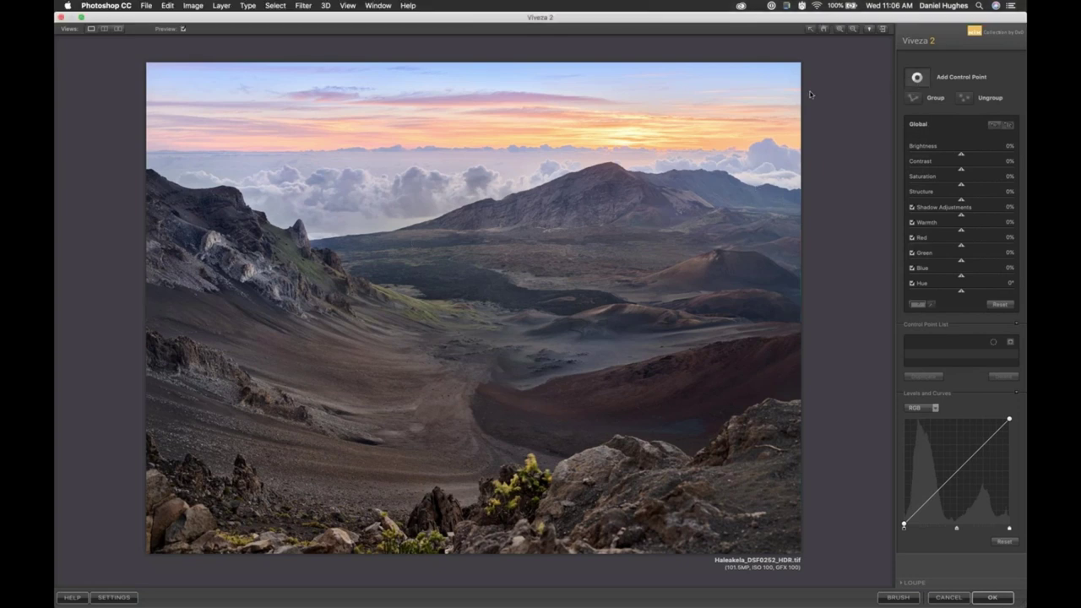
pyautogui.click(385, 245)
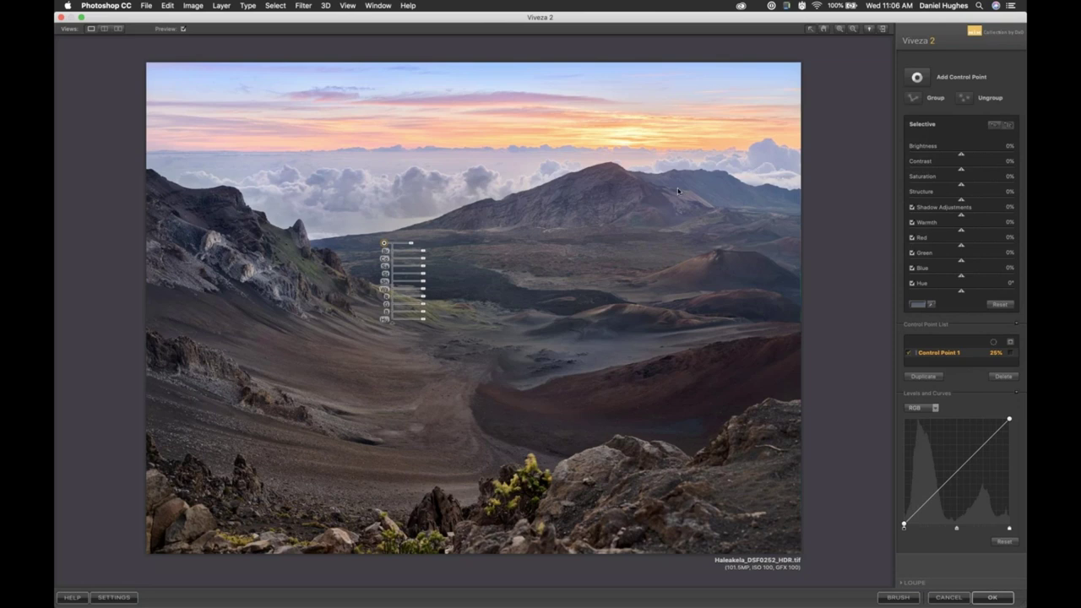
pyautogui.click(460, 270)
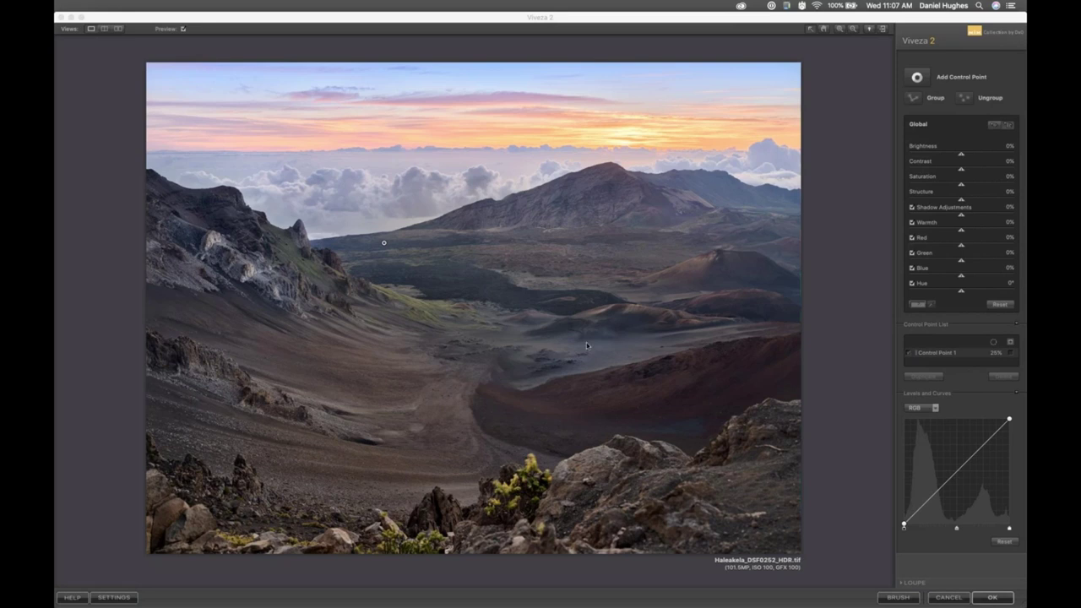
# Step: Move the control point down onto the brown valley slope and reduce its size to 15%
pyautogui.click(383, 245)
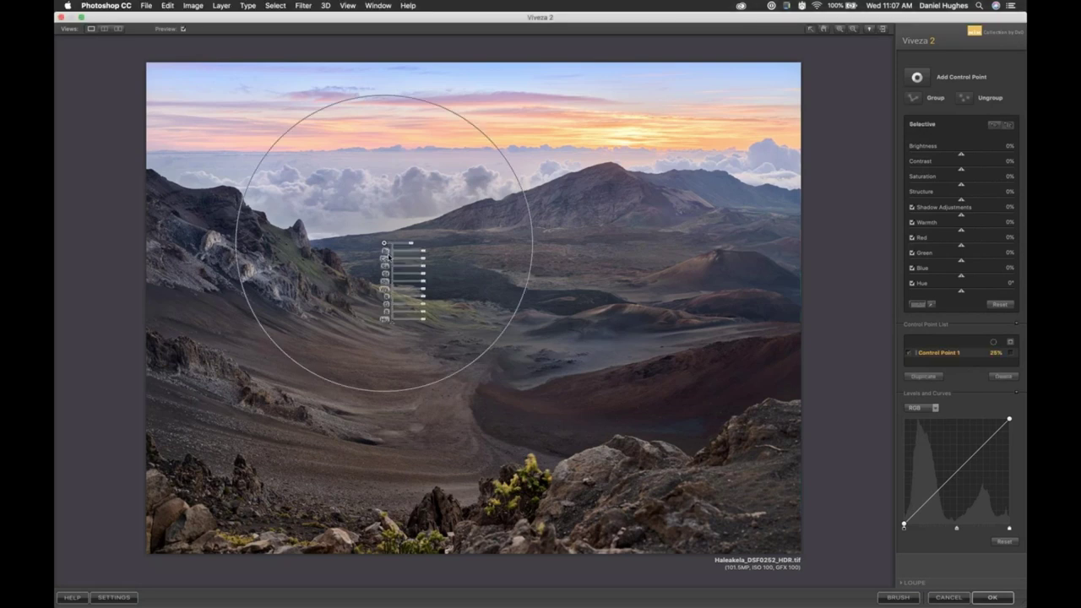
pyautogui.moveTo(385, 255); pyautogui.dragTo(448, 354)
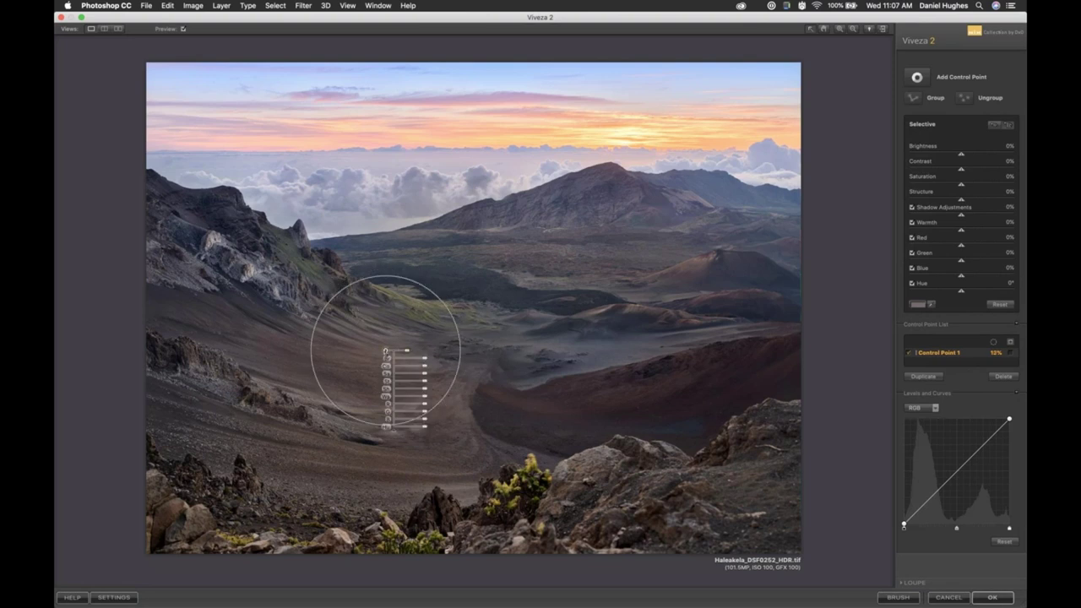
pyautogui.moveTo(386, 351); pyautogui.dragTo(375, 351)
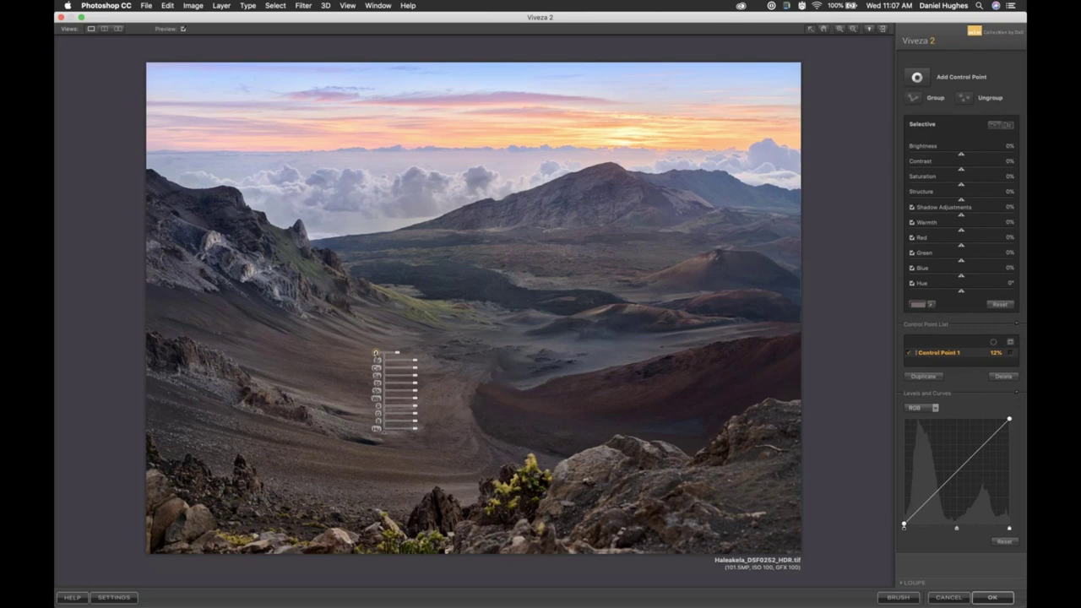
pyautogui.moveTo(376, 353)
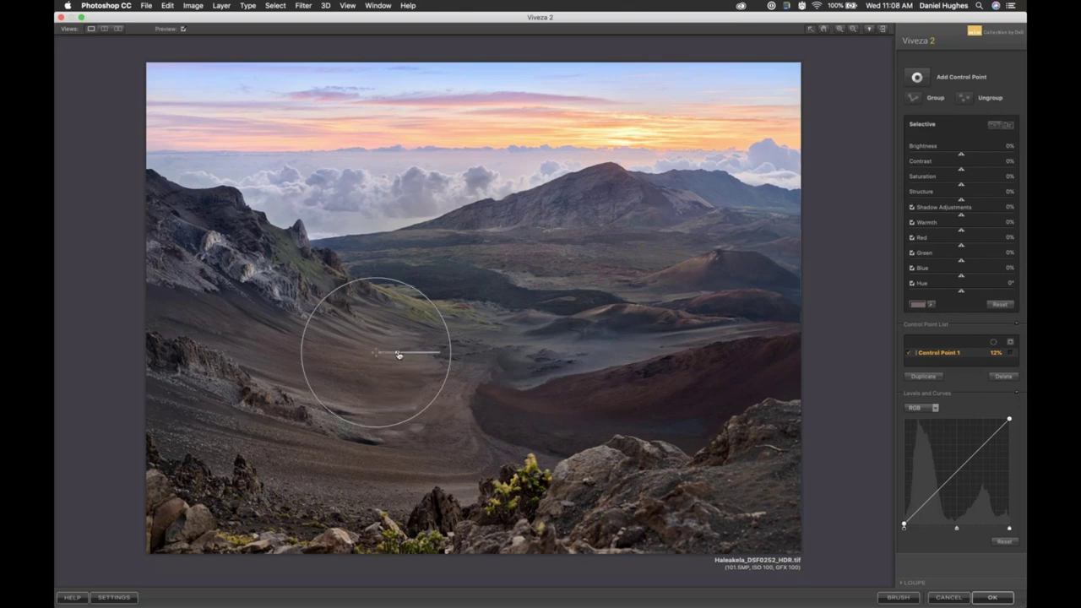
pyautogui.moveTo(398, 355); pyautogui.dragTo(398, 356)
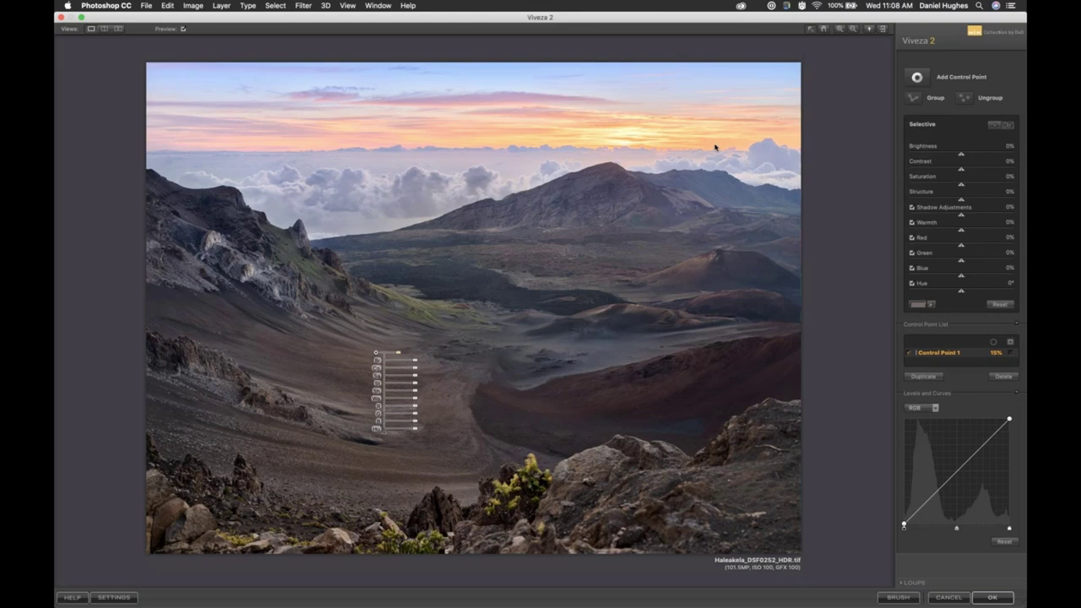
# Step: Add a second control point at the foot of the rocky ridge, reduce its size to 6% and deselect it
pyautogui.click(917, 76)
pyautogui.click(359, 266)
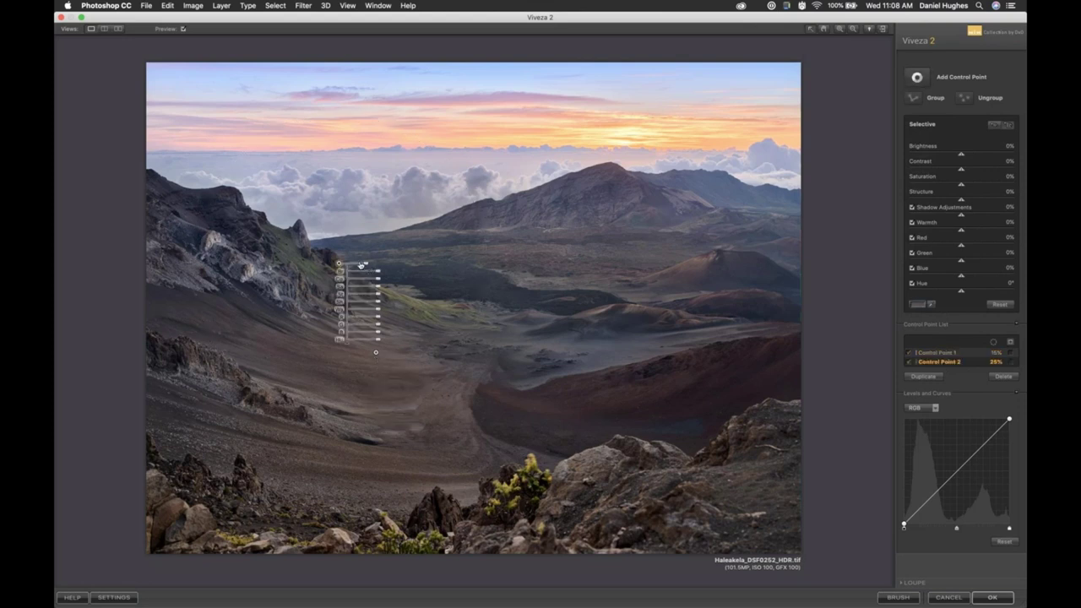
pyautogui.moveTo(359, 267); pyautogui.dragTo(346, 266)
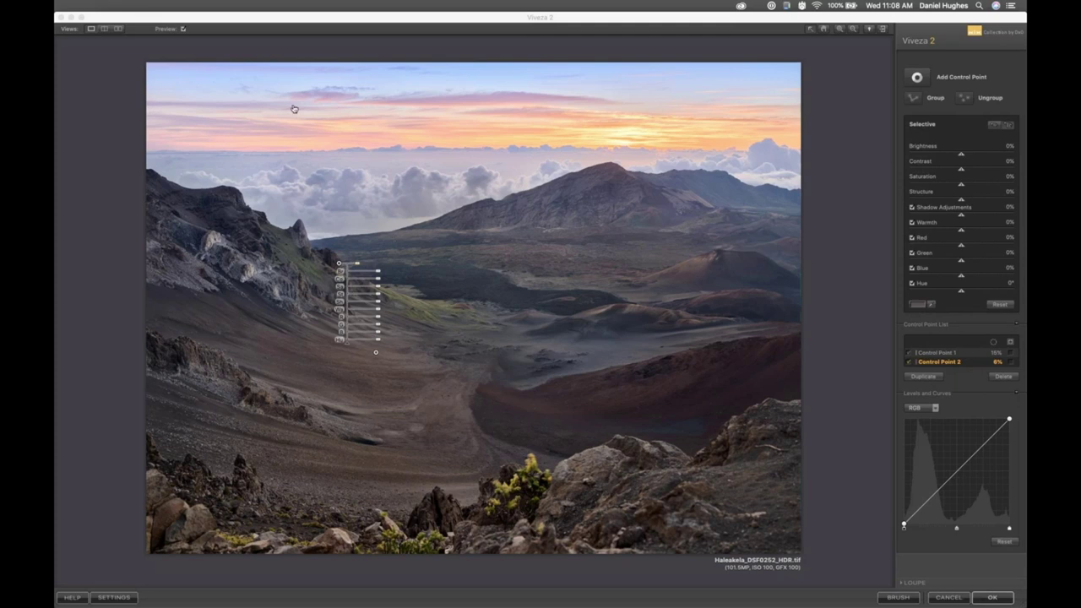
pyautogui.click(461, 81)
pyautogui.click(461, 82)
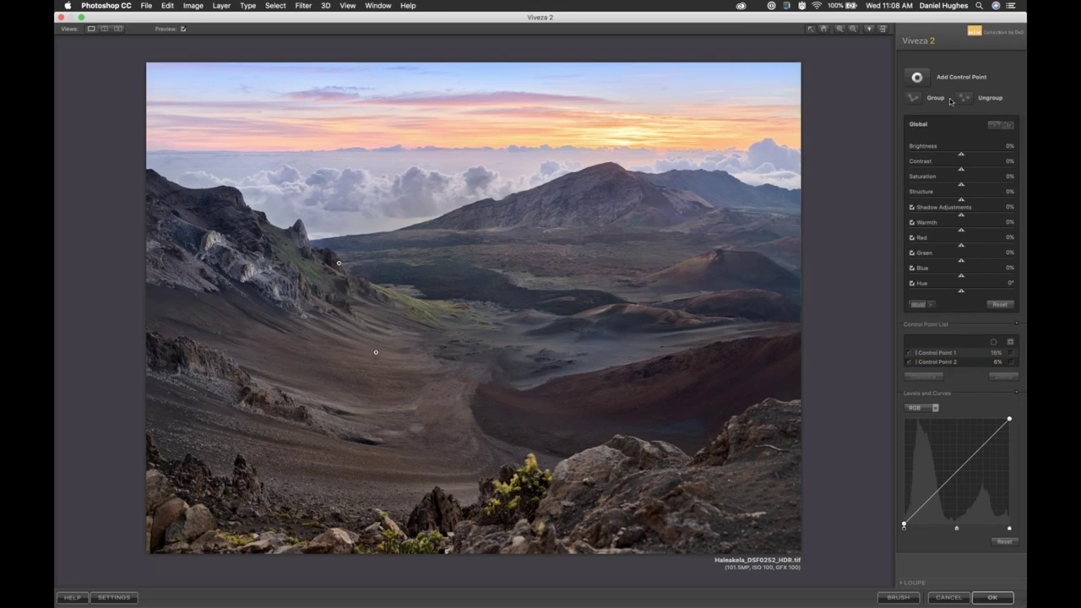
# Step: Add a control point in the blue sky near the photo's upper-right corner with size 15% and Brightness -24%
pyautogui.click(736, 83)
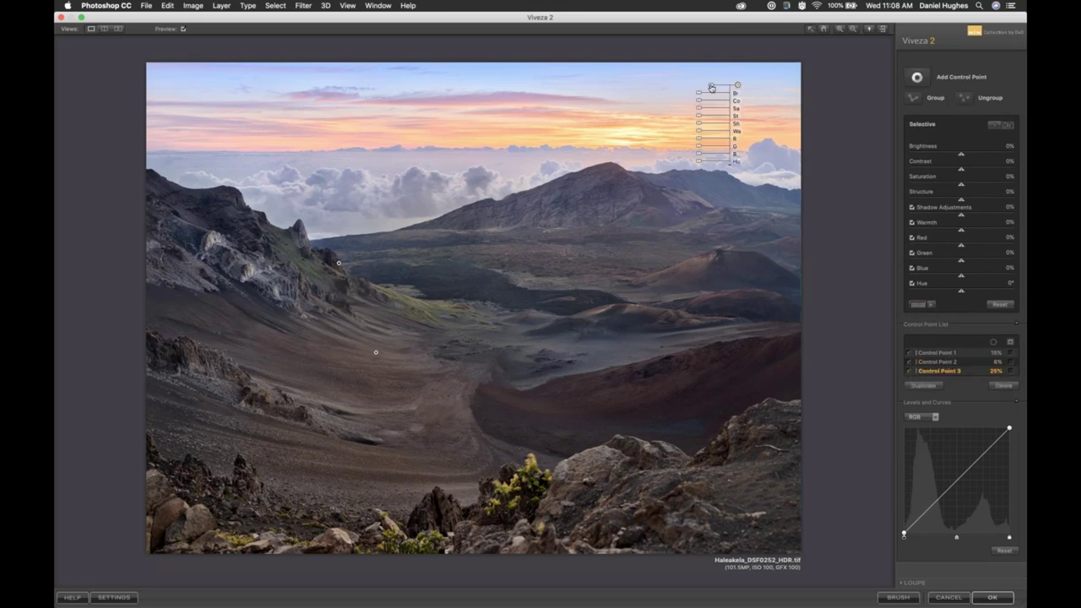
pyautogui.moveTo(583, 110); pyautogui.dragTo(545, 104)
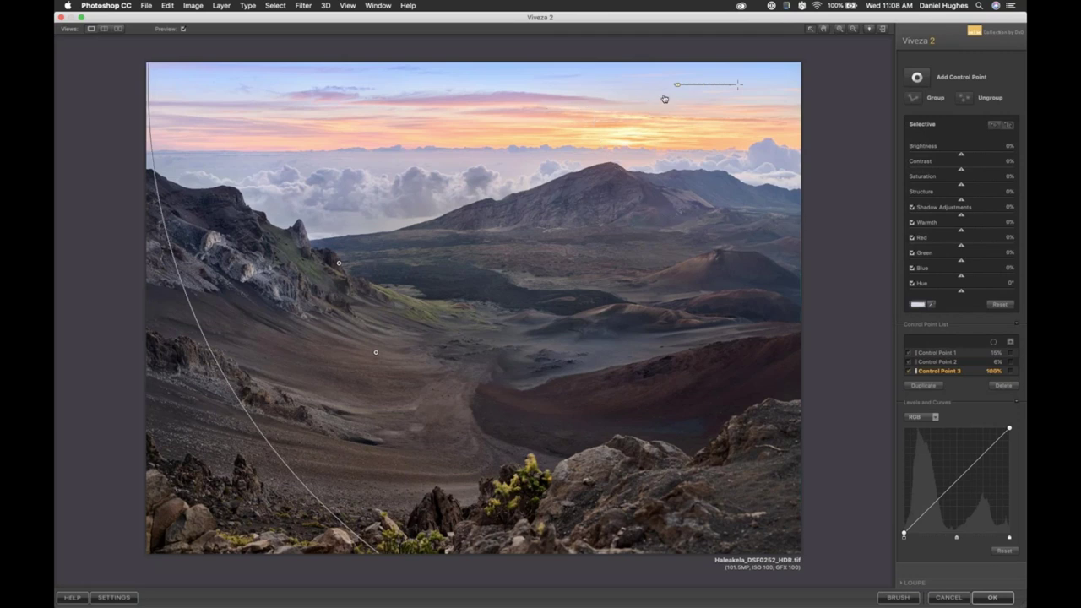
pyautogui.click(709, 88)
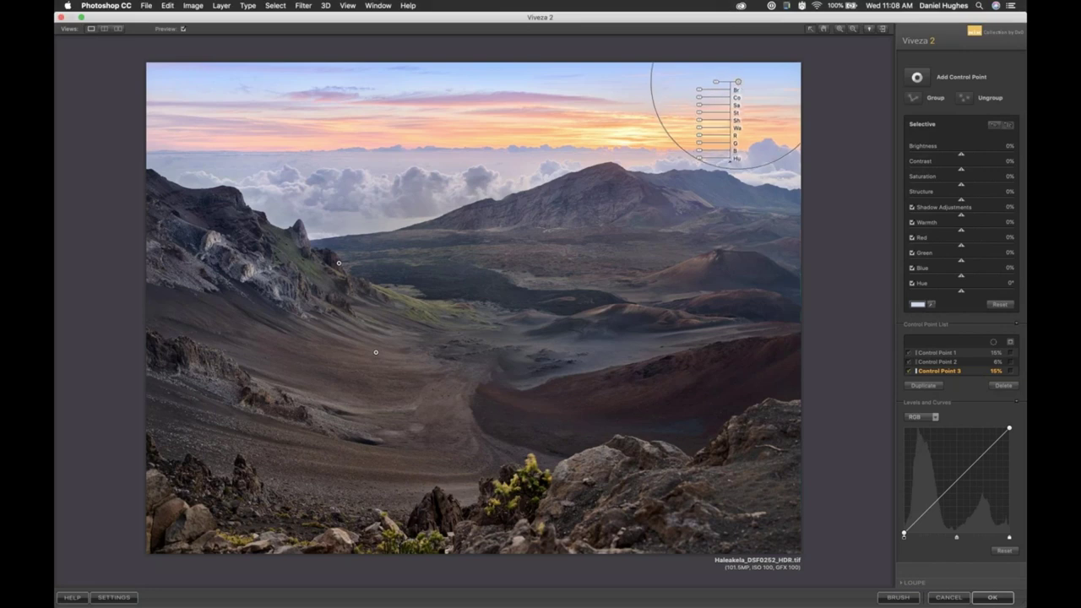
pyautogui.moveTo(700, 89); pyautogui.dragTo(705, 93)
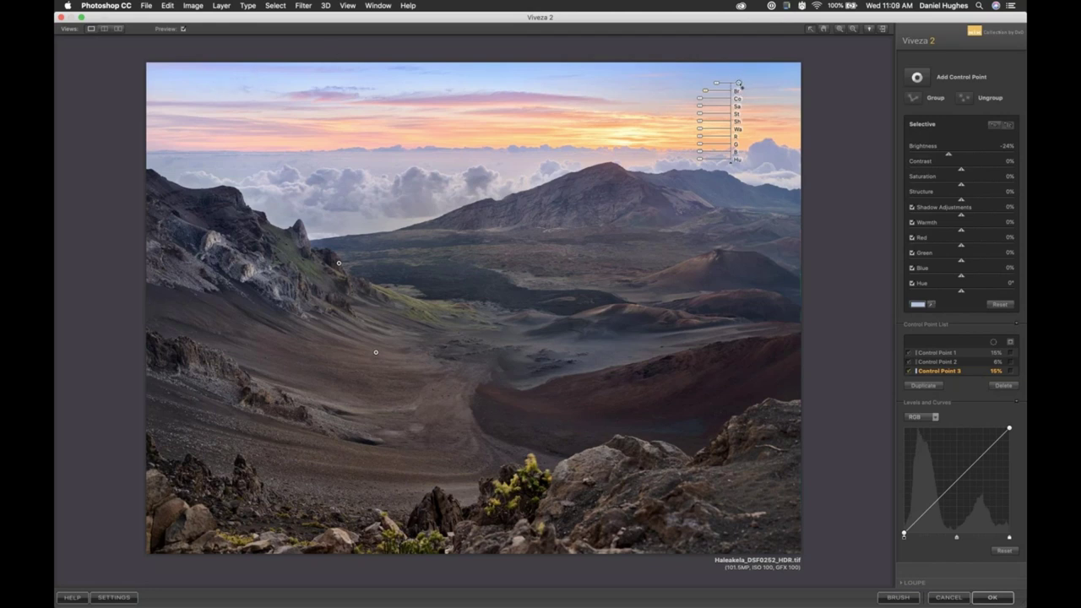
# Step: Duplicate the sky control point repeatedly across the upper sky to form a row of eight points reaching the upper-left corner
pyautogui.moveTo(739, 83); pyautogui.dragTo(480, 83)
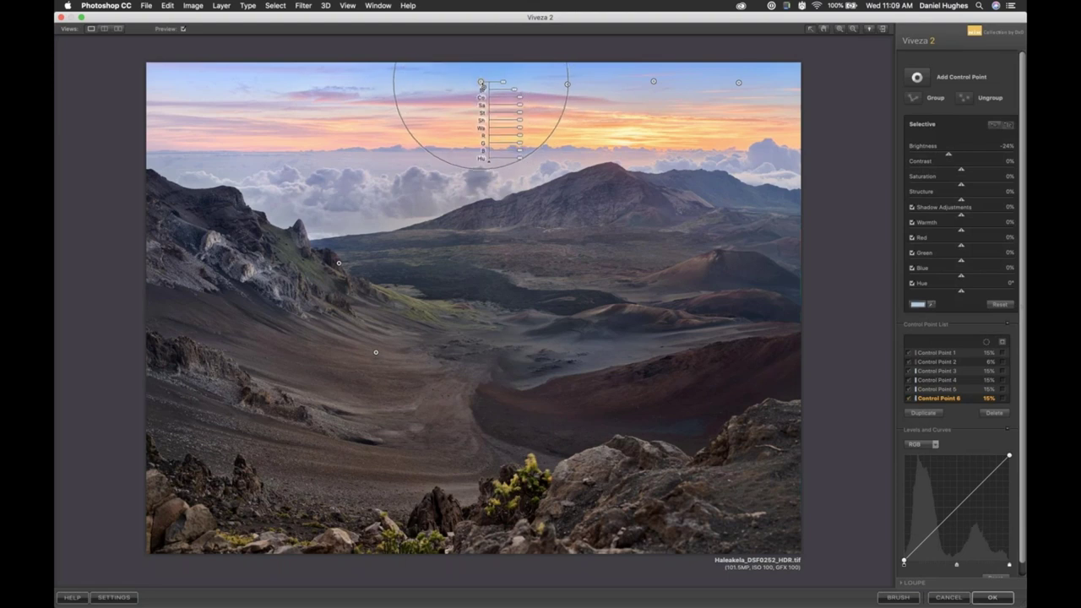
pyautogui.moveTo(481, 86); pyautogui.dragTo(392, 87)
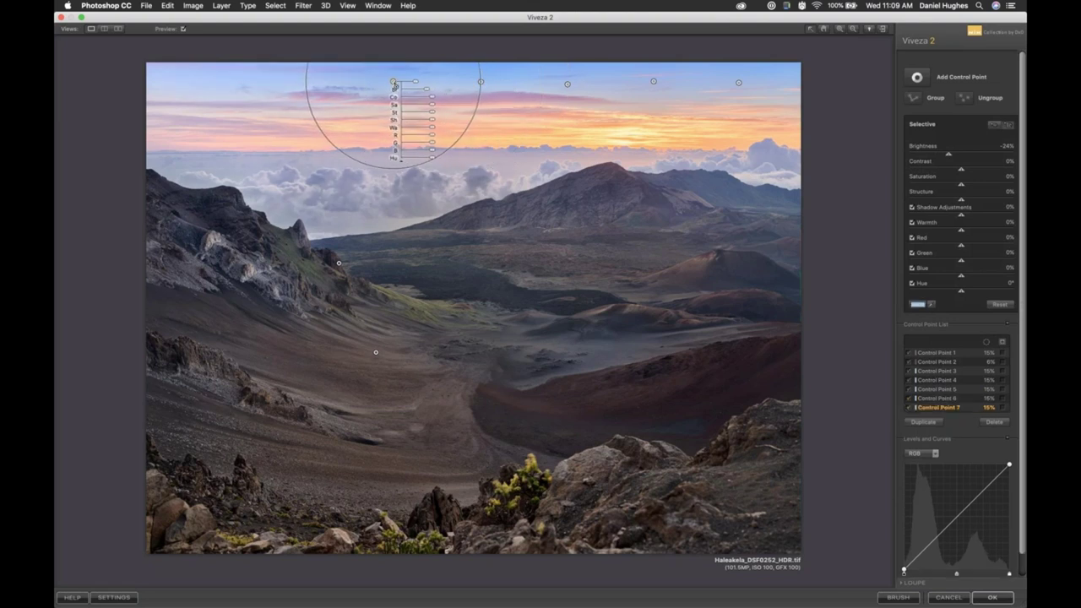
pyautogui.click(481, 83)
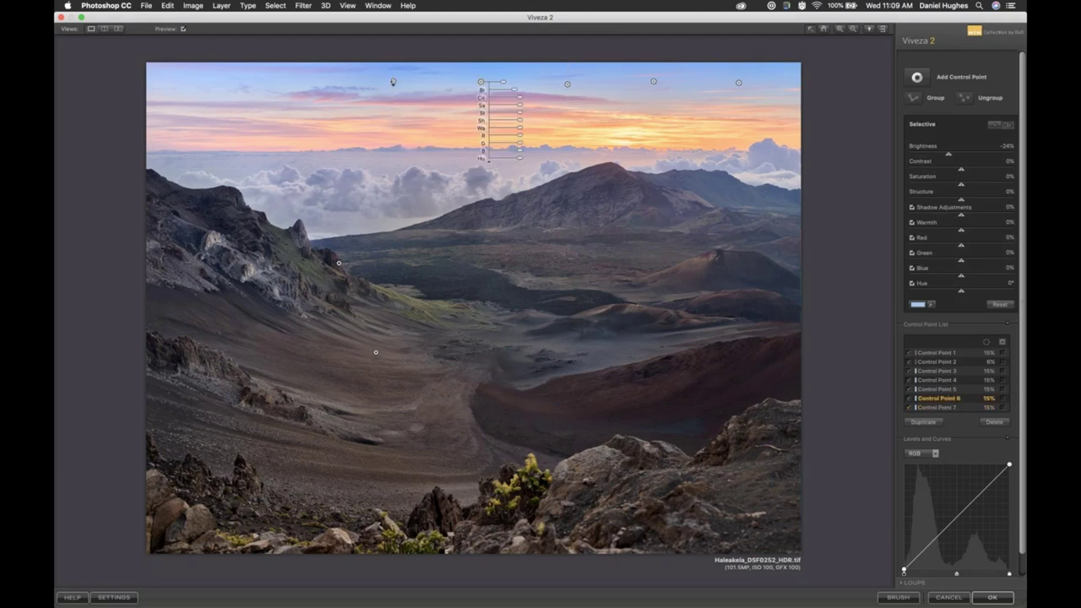
pyautogui.click(393, 81)
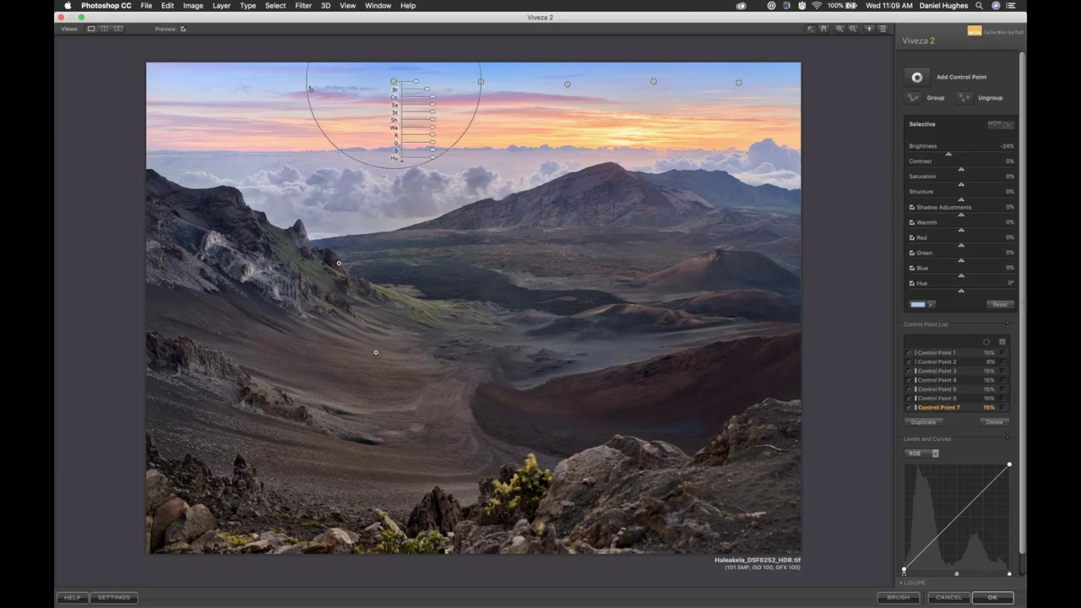
pyautogui.moveTo(393, 81); pyautogui.dragTo(220, 78)
pyautogui.click(152, 76)
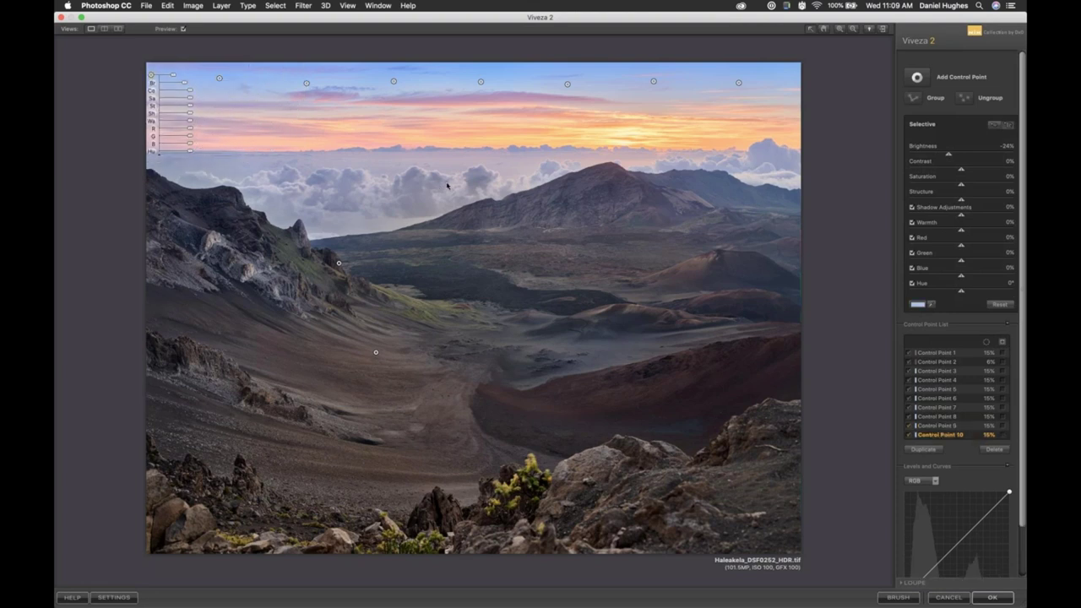
pyautogui.click(306, 83)
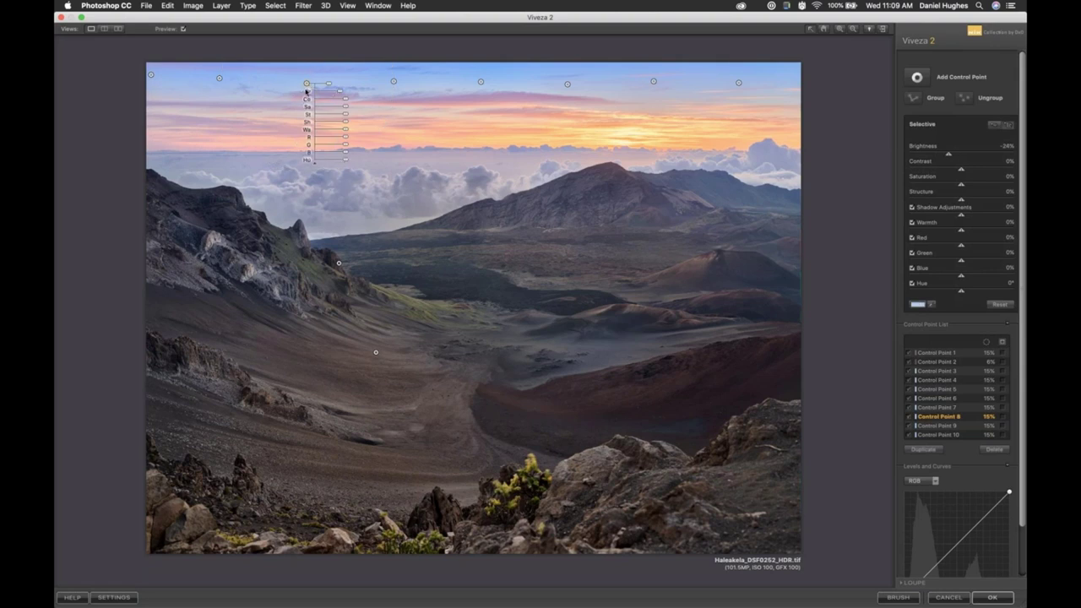
pyautogui.click(272, 112)
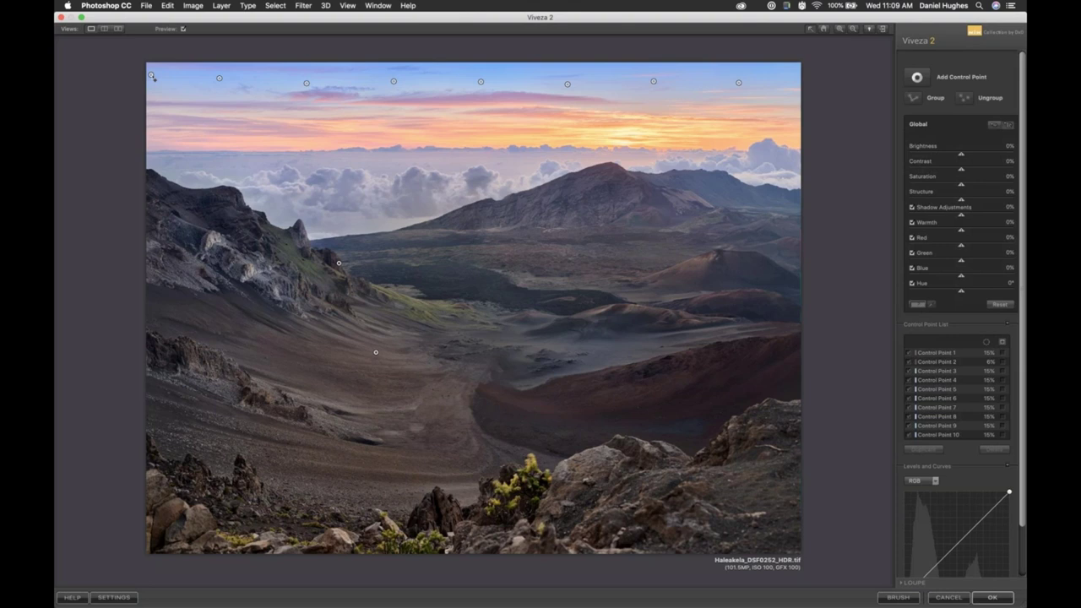
# Step: Select all eight sky control points together and set their Brightness to -30% and Structure to 9%
pyautogui.click(152, 77)
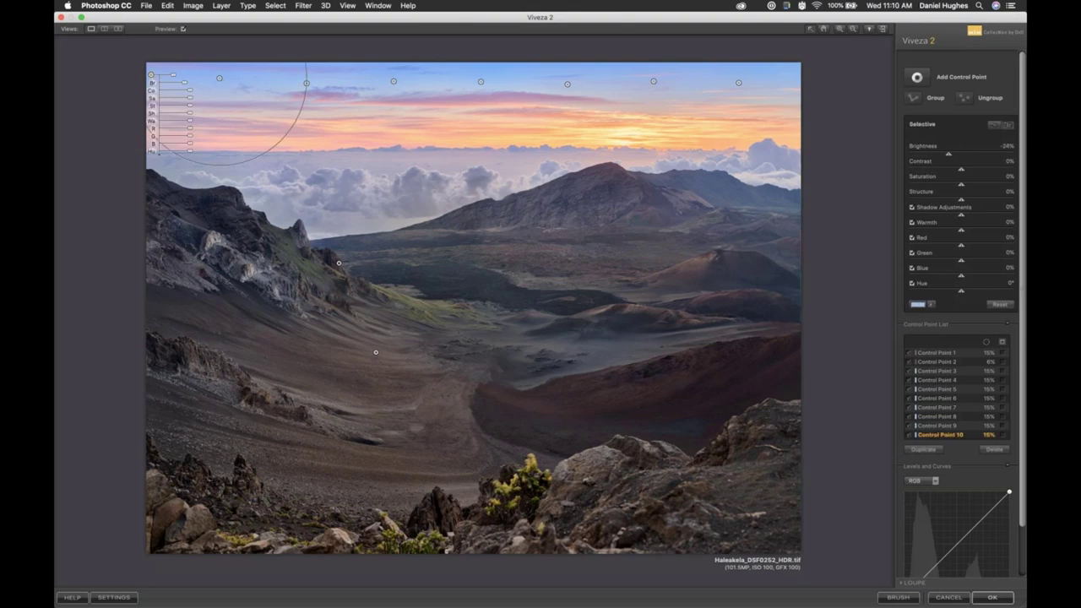
pyautogui.keyDown('shift'); pyautogui.click(219, 78); pyautogui.keyUp('shift')
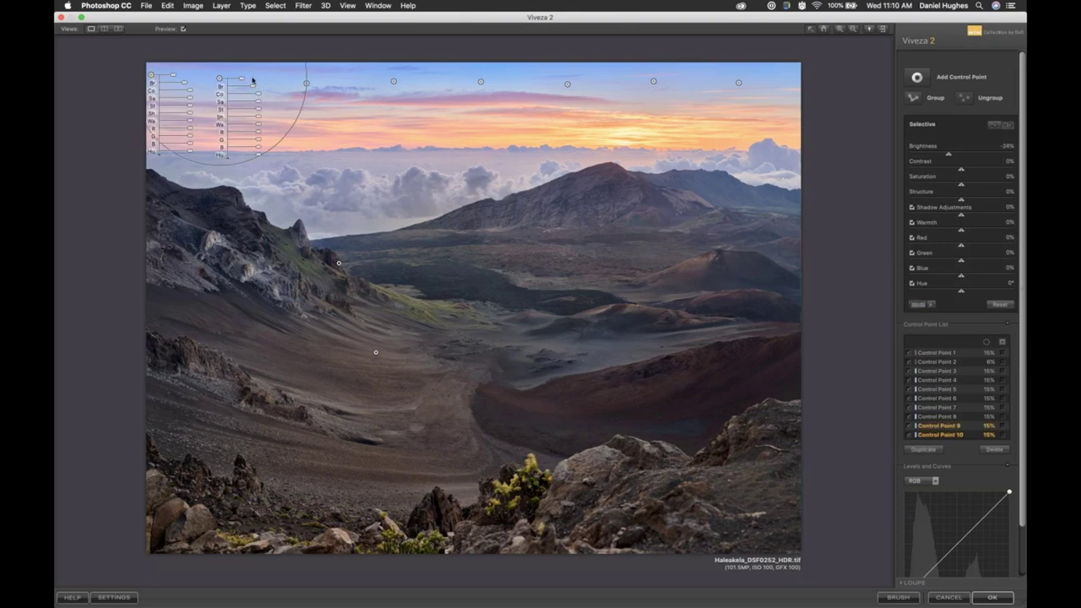
pyautogui.keyDown('shift'); pyautogui.click(307, 86); pyautogui.keyUp('shift')
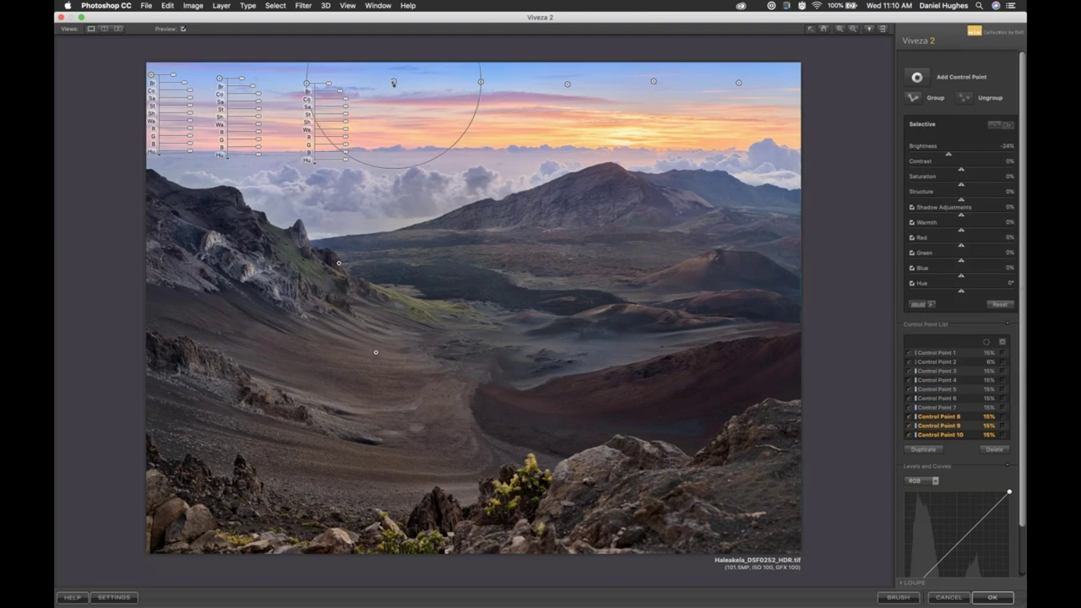
pyautogui.keyDown('shift'); pyautogui.click(393, 82); pyautogui.keyUp('shift')
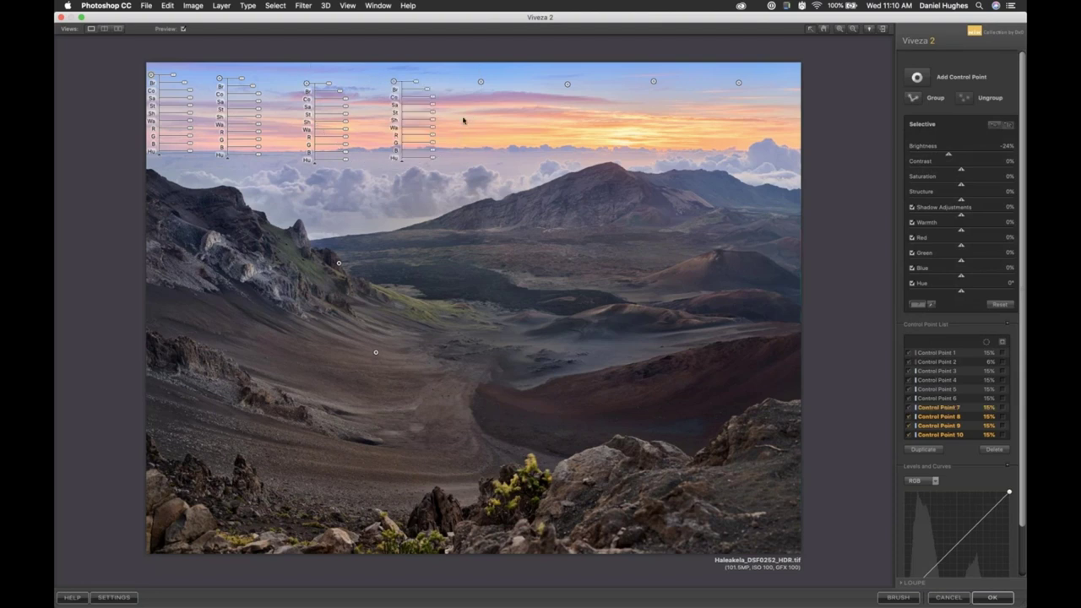
pyautogui.moveTo(463, 119); pyautogui.dragTo(811, 37)
pyautogui.moveTo(464, 124); pyautogui.dragTo(759, 73)
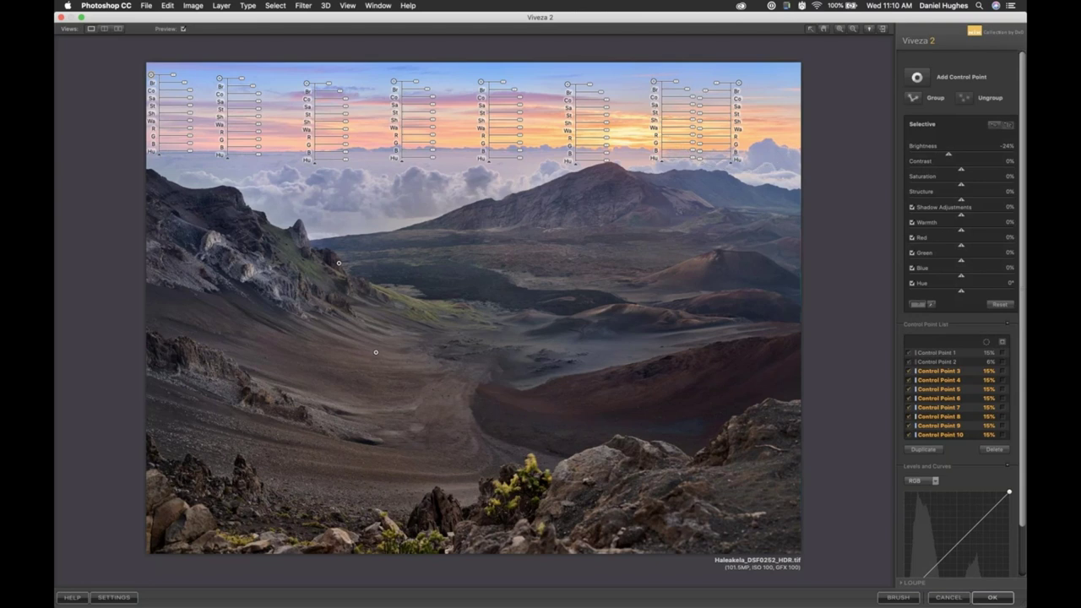
pyautogui.moveTo(710, 96); pyautogui.dragTo(699, 116)
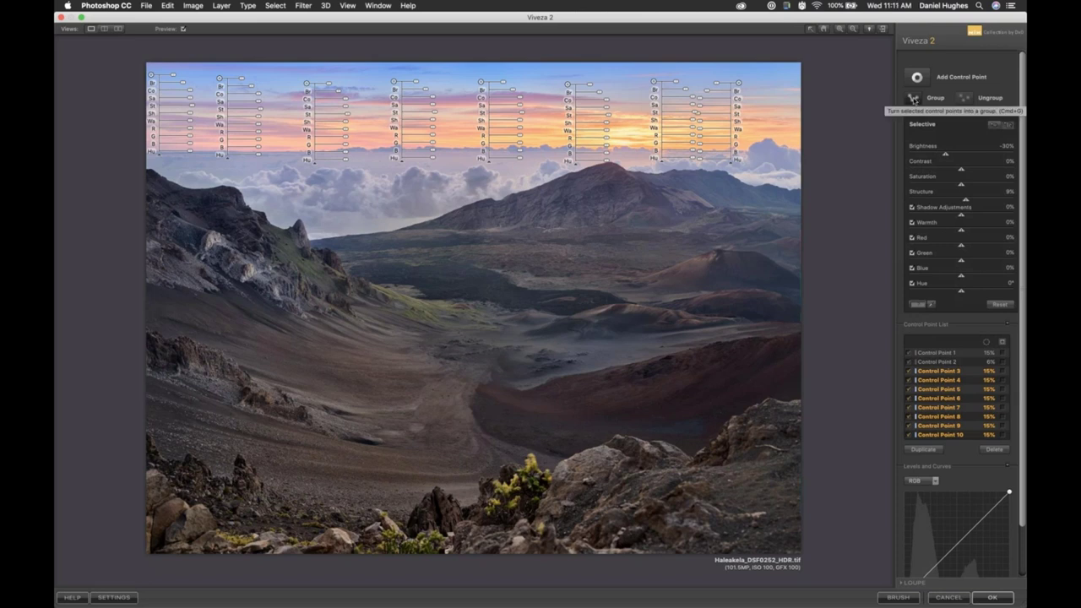
# Step: Group the eight selected sky control points and set the group's Brightness to -23%
pyautogui.click(913, 99)
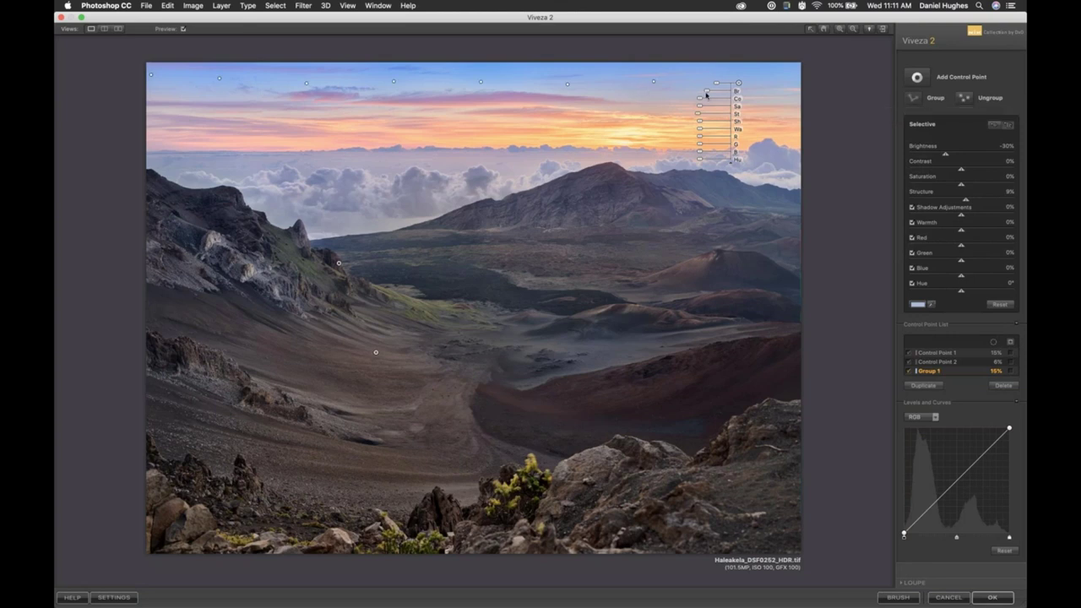
pyautogui.click(744, 88)
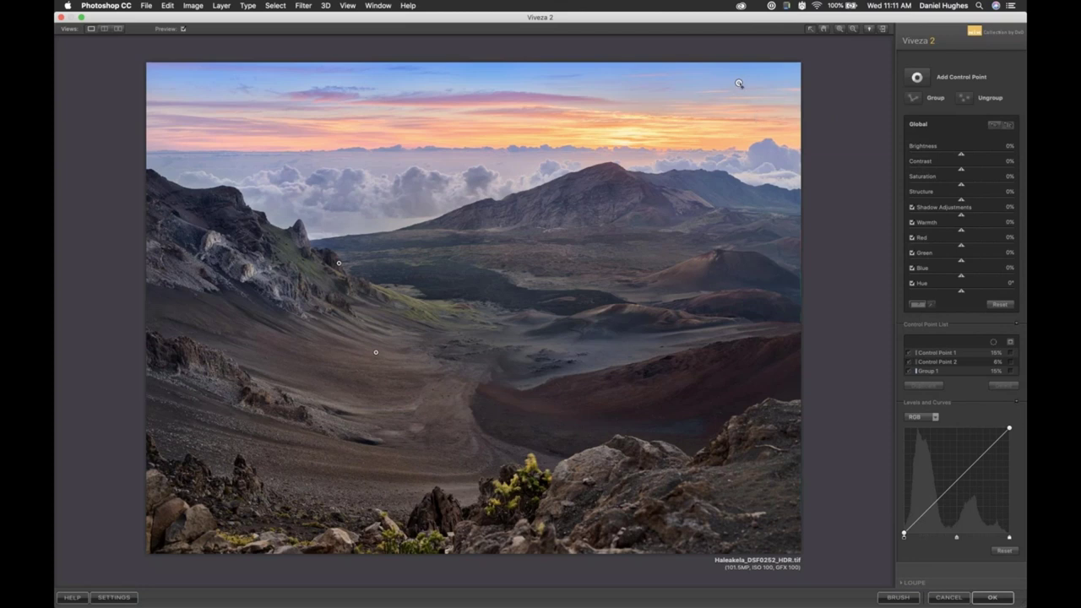
pyautogui.click(739, 84)
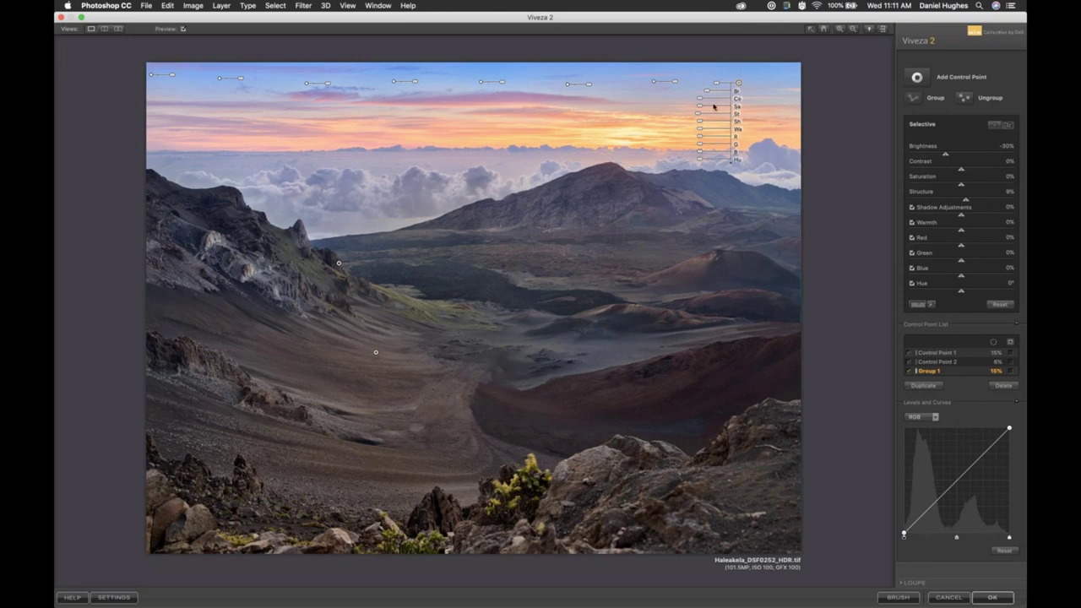
pyautogui.moveTo(701, 91); pyautogui.dragTo(690, 95)
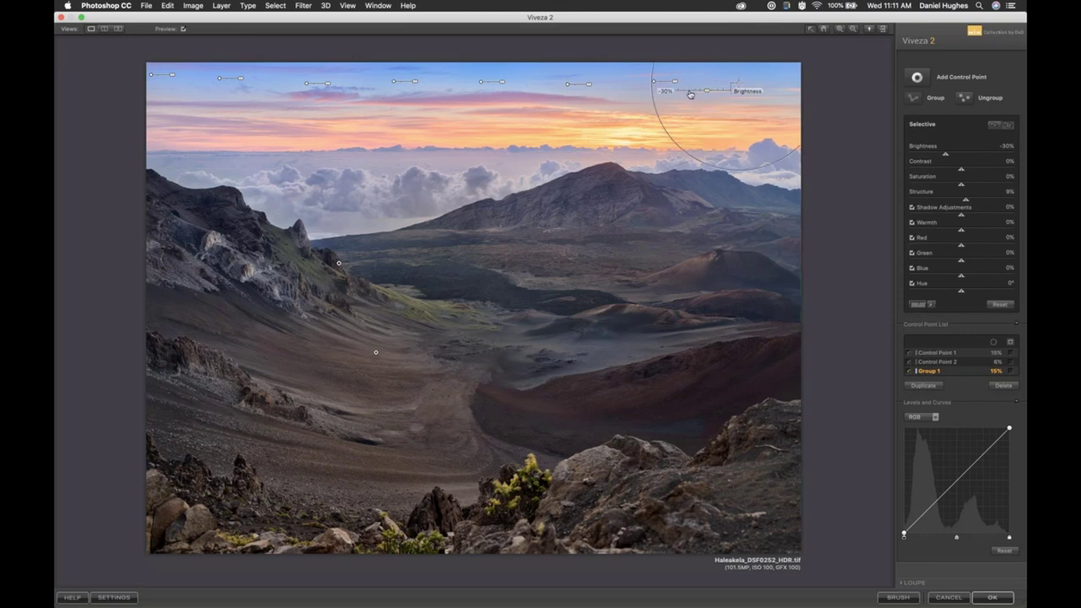
pyautogui.moveTo(707, 92)
pyautogui.mouseDown()
pyautogui.moveTo(681, 92)
pyautogui.moveTo(709, 92)
pyautogui.mouseUp()
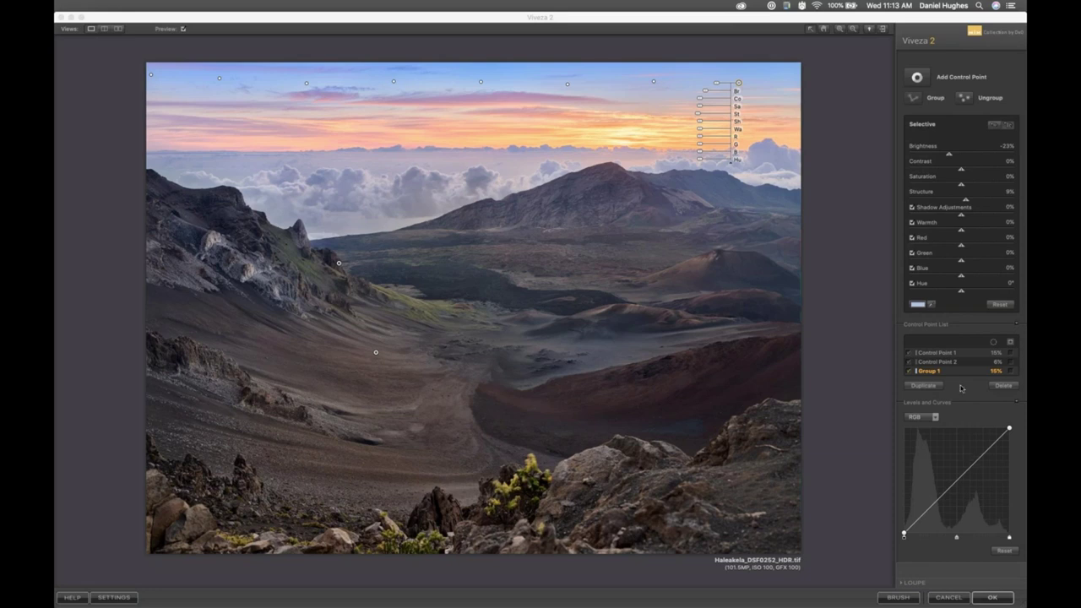
# Step: Check the mask of Control Point 1 on the valley floor, restore the normal view and enlarge the point's size to 26%
pyautogui.click(975, 353)
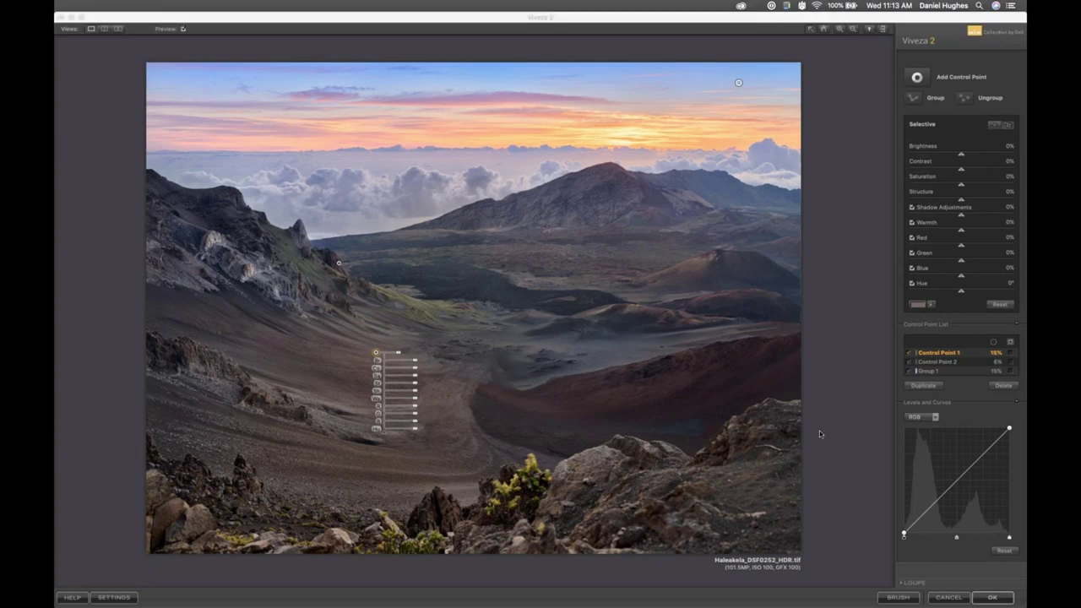
pyautogui.click(1011, 355)
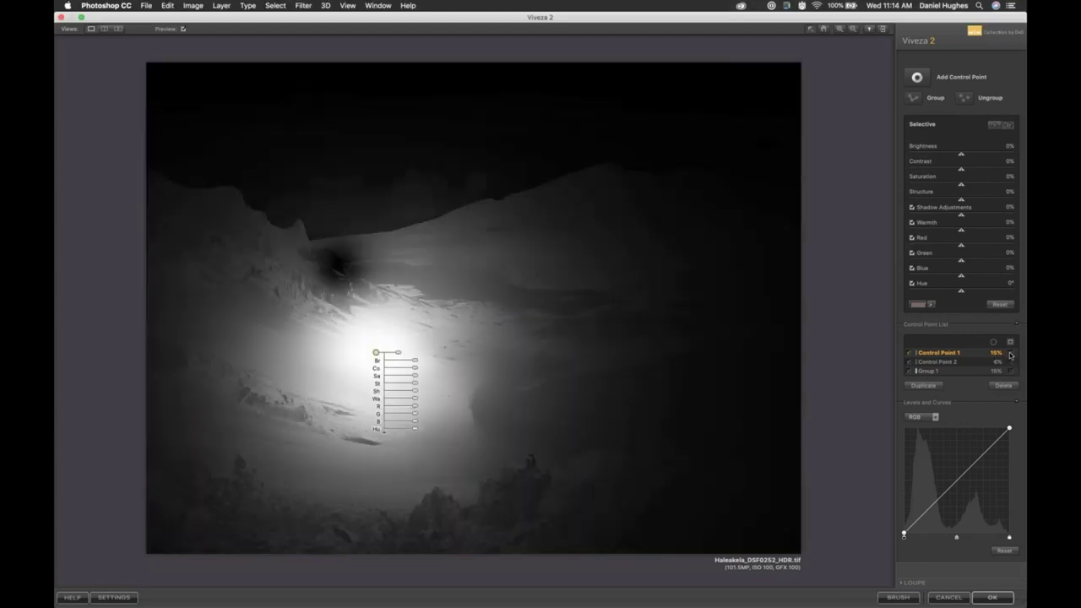
pyautogui.click(1010, 355)
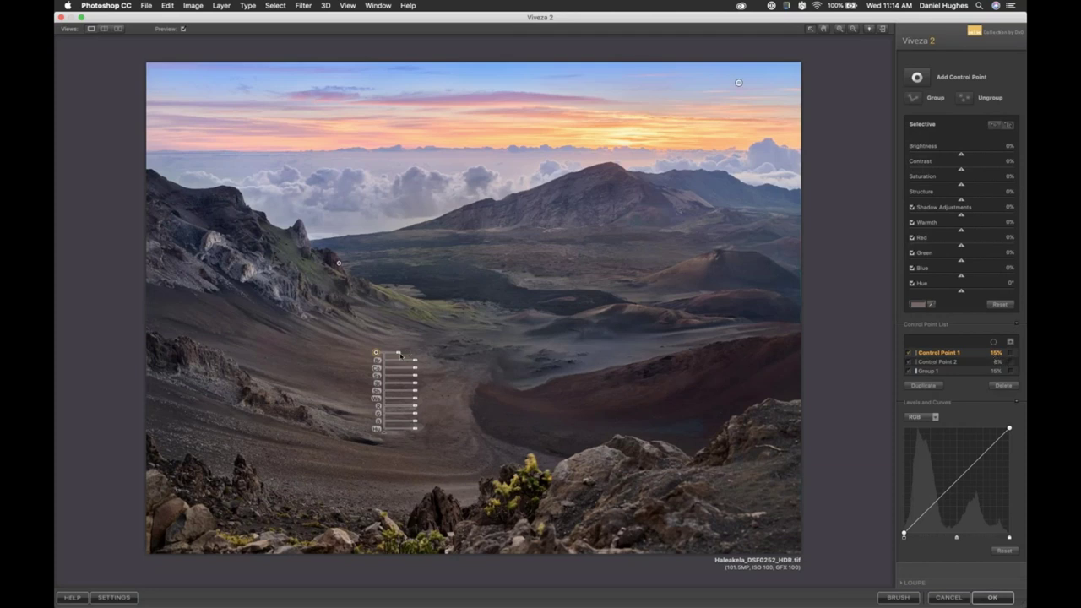
pyautogui.moveTo(401, 355)
pyautogui.mouseDown()
pyautogui.moveTo(443, 353)
pyautogui.moveTo(394, 358)
pyautogui.moveTo(407, 354)
pyautogui.mouseUp()
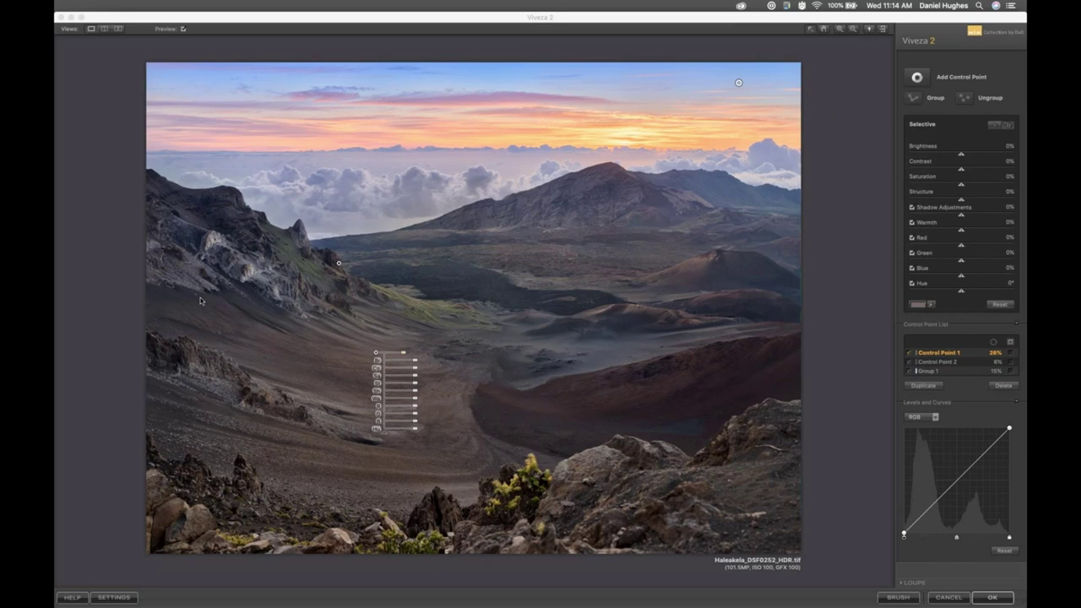
# Step: Switch to Chrome and open the DxO PhotoLab product page on the Nik Collection website
pyautogui.moveTo(251, 605)
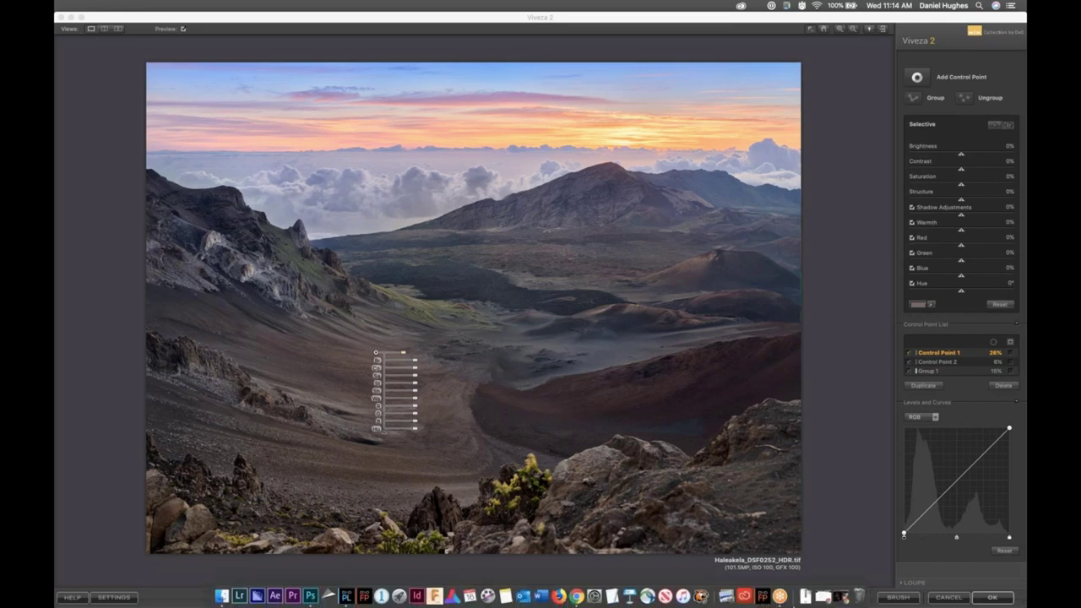
pyautogui.click(840, 597)
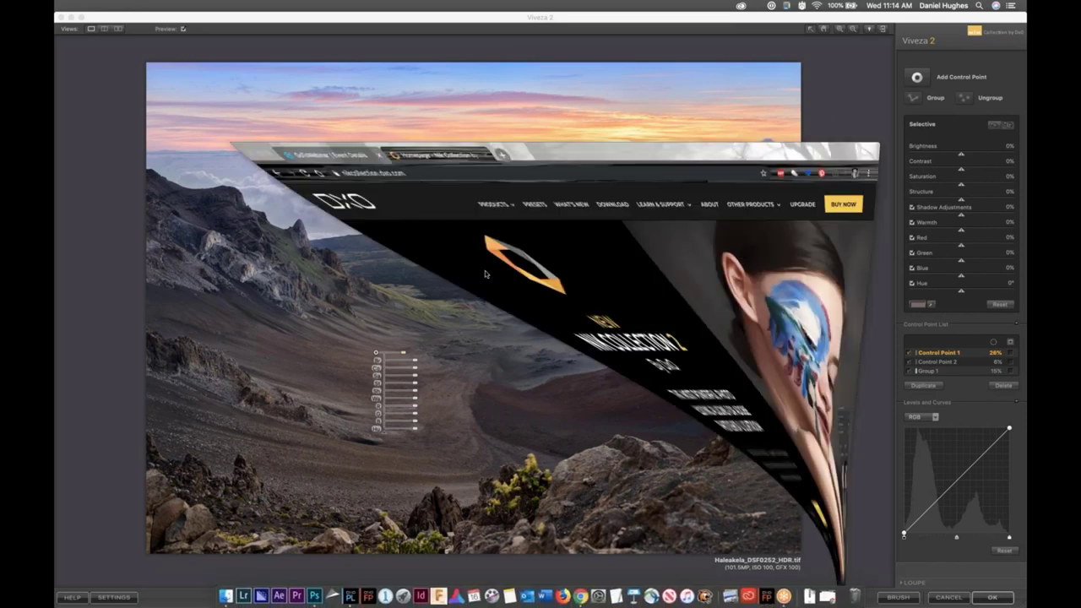
pyautogui.moveTo(393, 93)
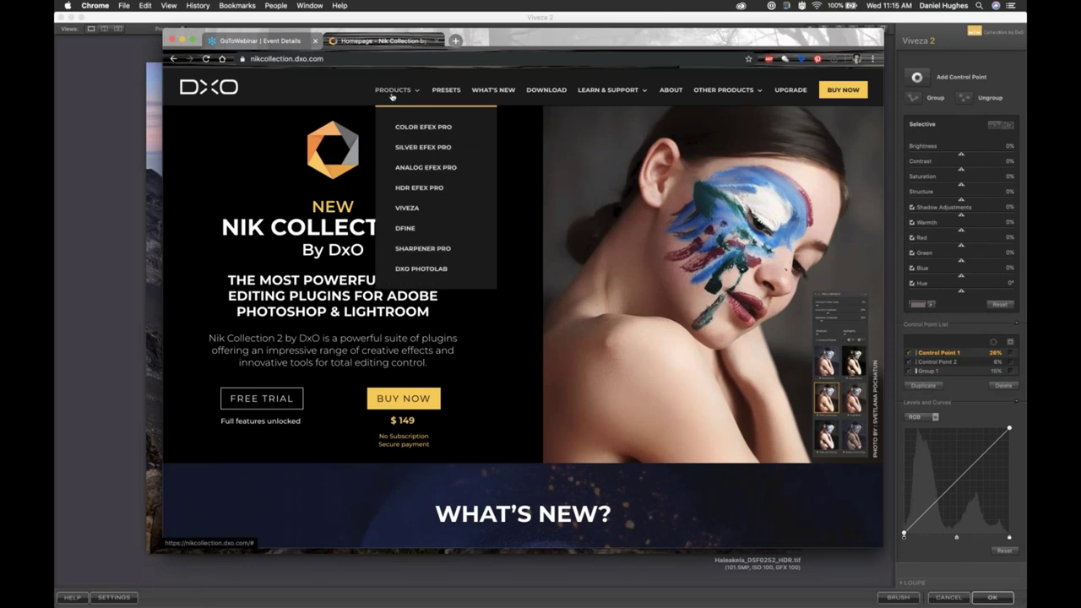
pyautogui.click(418, 268)
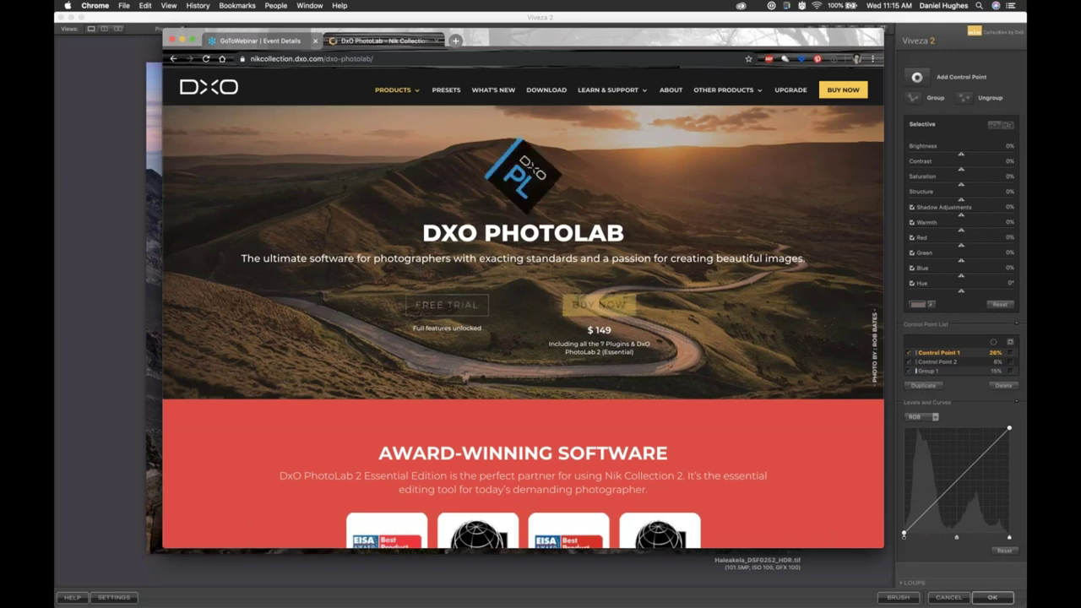
# Step: Read through the PhotoLab page down to the section on selective edits directly on RAW files and return to its beginning
pyautogui.scroll(-2, 524, 313)
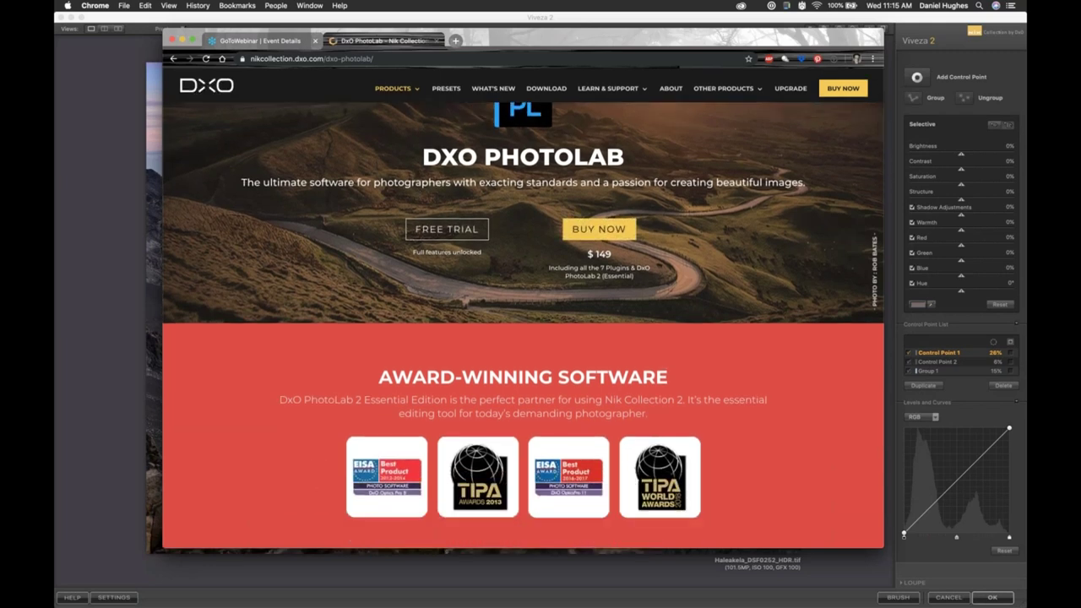
pyautogui.scroll(-5, 524, 326)
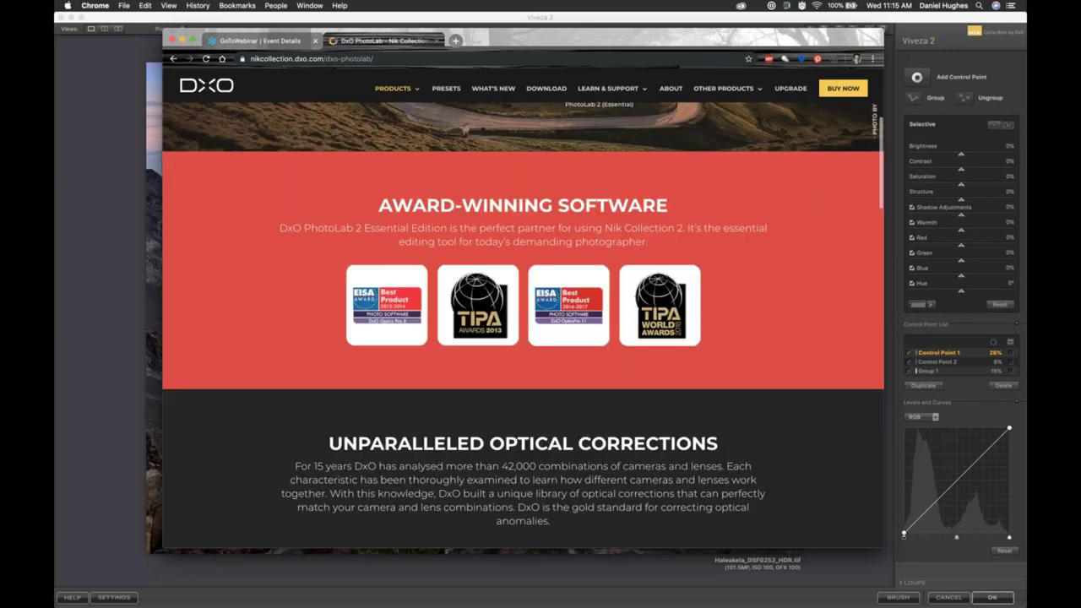
pyautogui.scroll(-10, 524, 325)
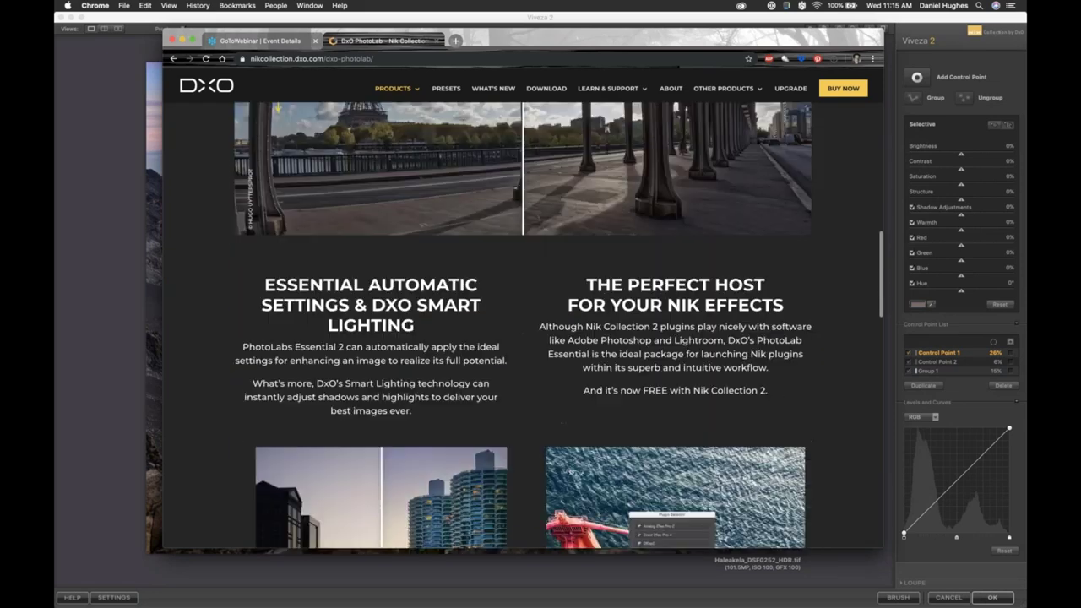
pyautogui.scroll(-8, 523, 325)
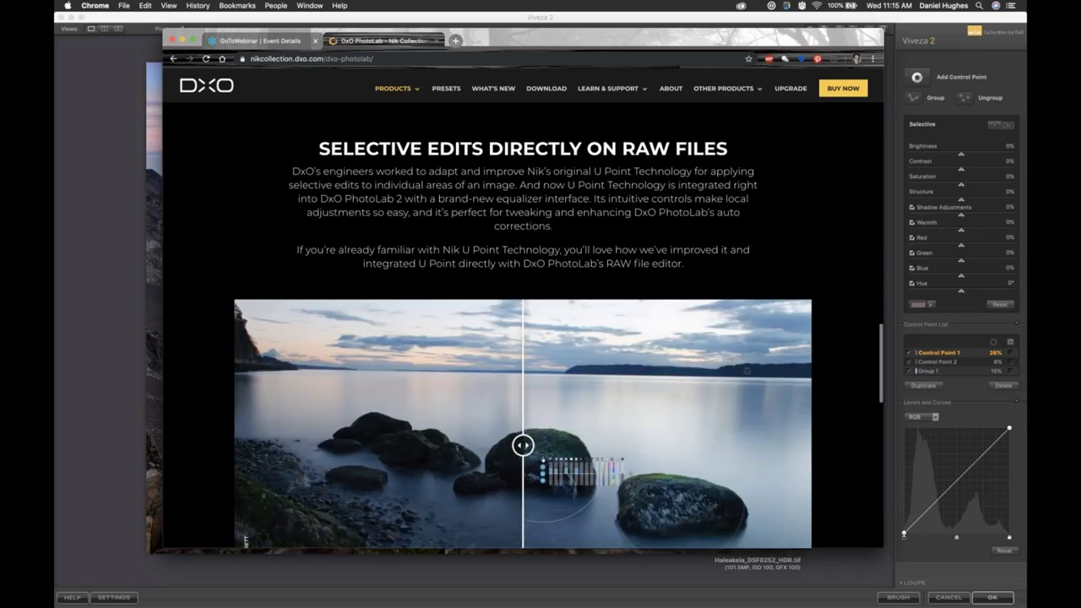
pyautogui.scroll(20, 524, 325)
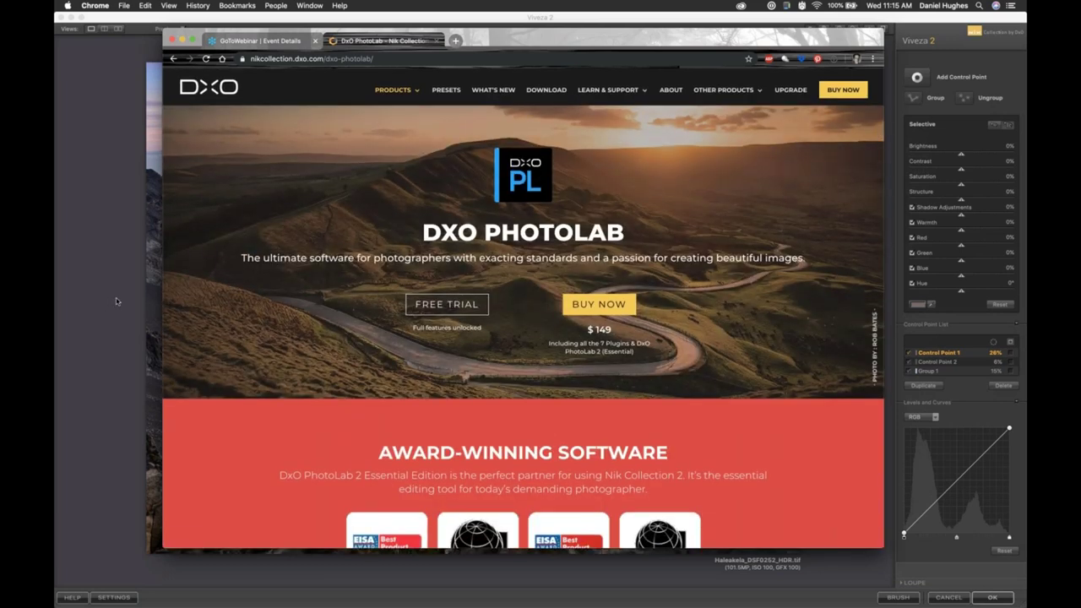
# Step: Minimize the browser window and apply the Viveza 2 adjustments to the Haleakela photo in Photoshop
pyautogui.click(128, 300)
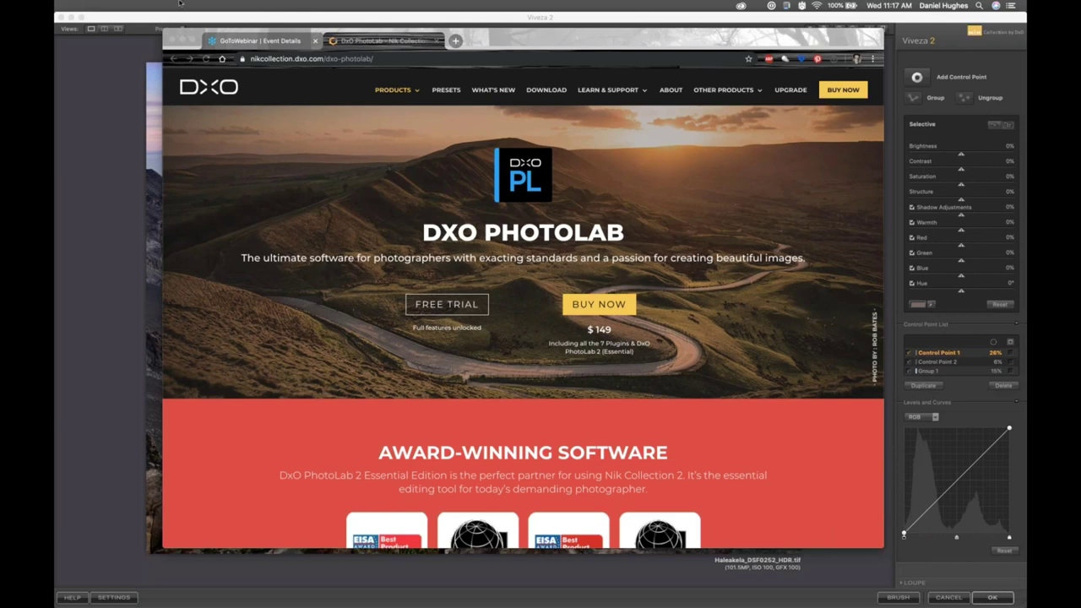
pyautogui.click(181, 40)
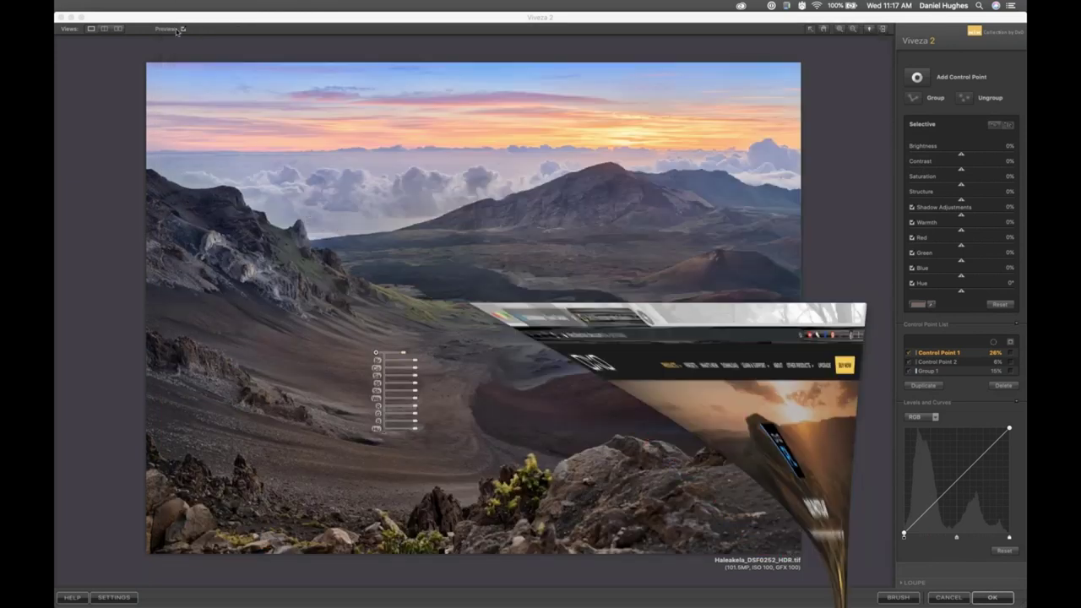
pyautogui.click(959, 599)
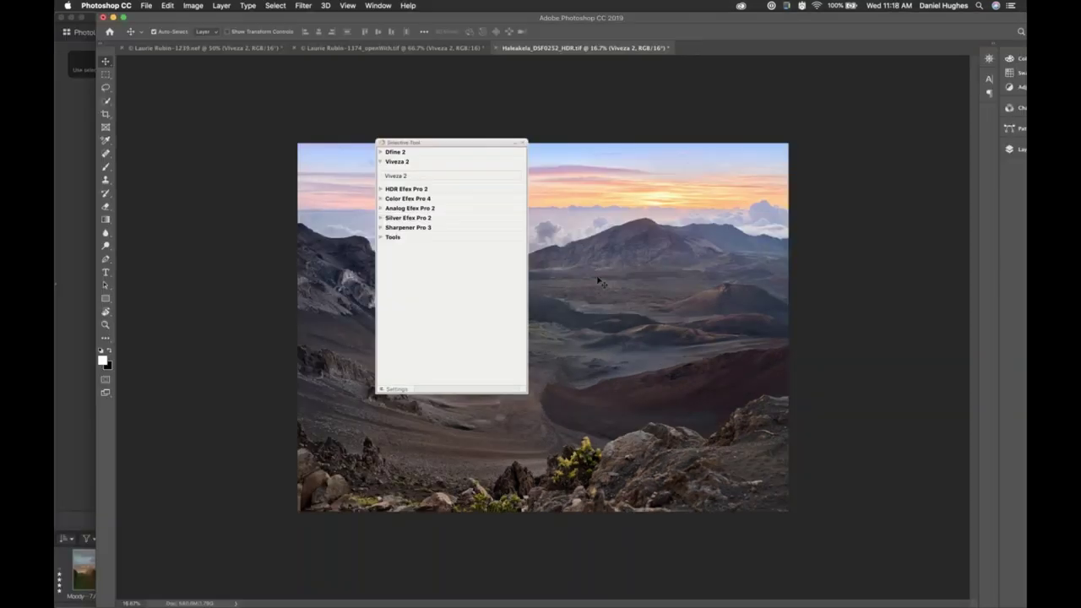
# Step: Collapse the Viveza 2 entry in the Selective Tool, launch Color Efex Pro 4 on the photo and reposition its window
pyautogui.click(381, 162)
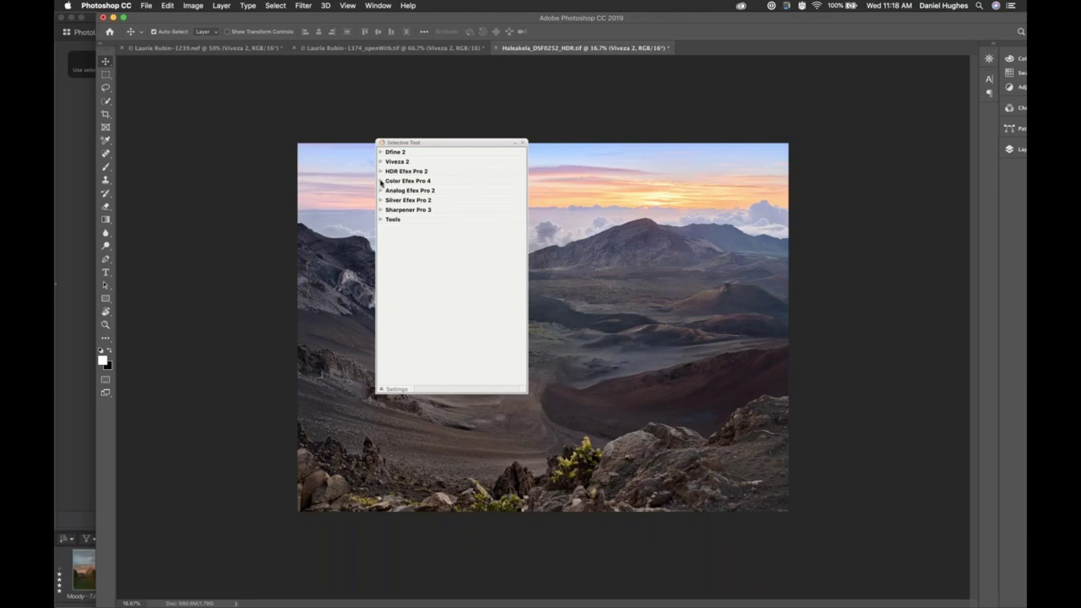
pyautogui.click(381, 181)
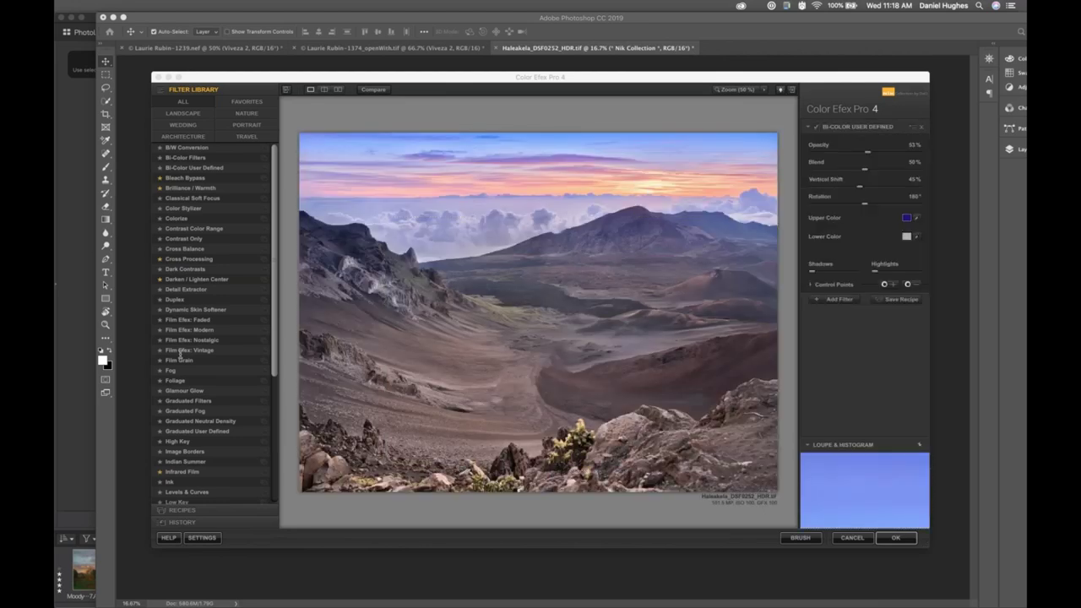
pyautogui.moveTo(297, 79); pyautogui.dragTo(510, 75)
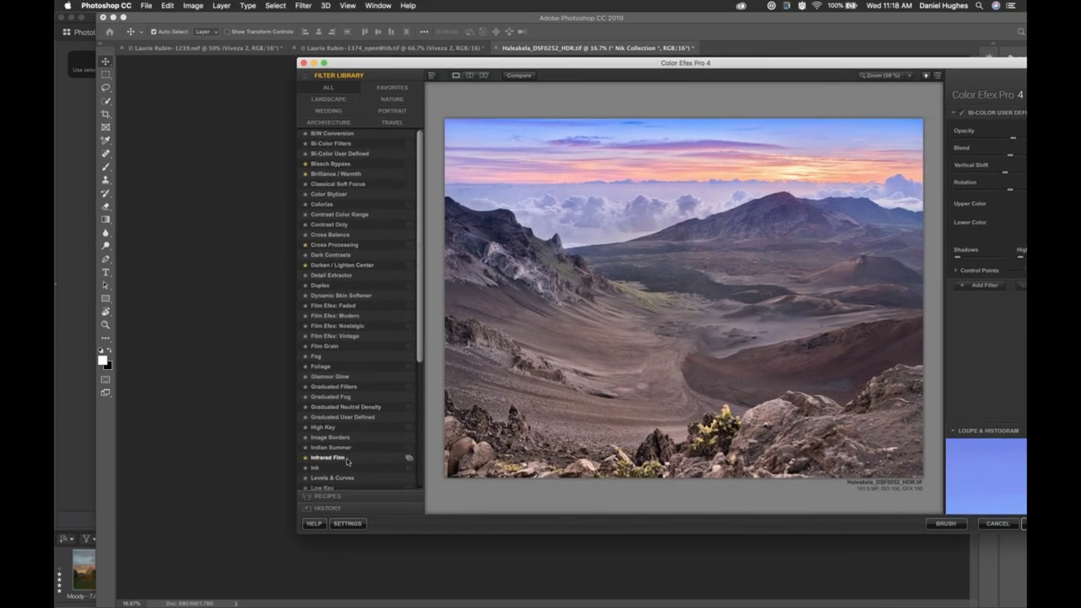
# Step: Open the En Vogue recipe collection and apply the Blue Monday recipe to the photo
pyautogui.click(329, 497)
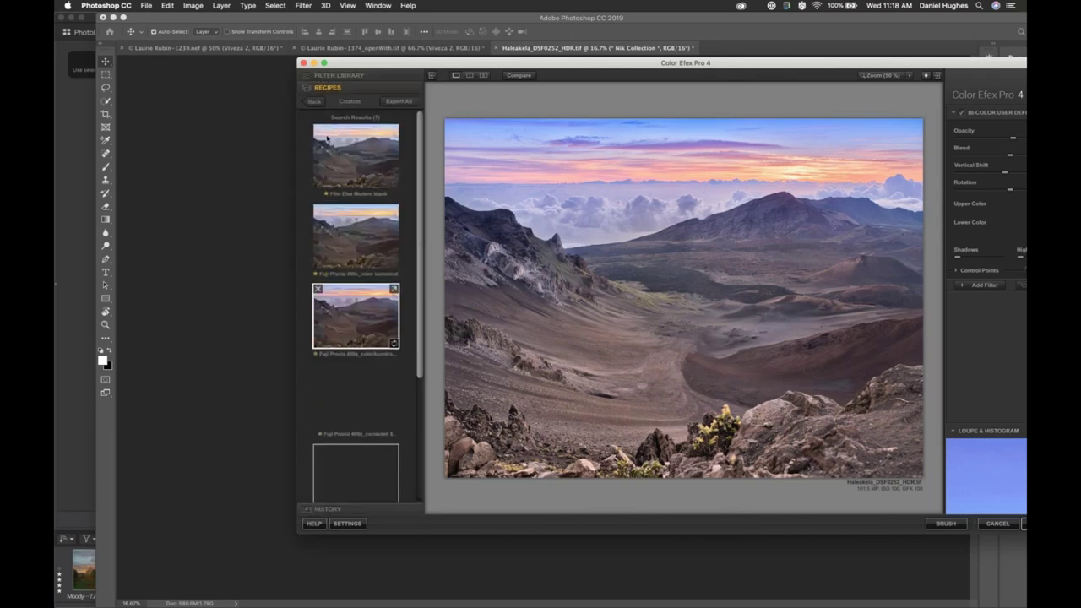
pyautogui.click(318, 101)
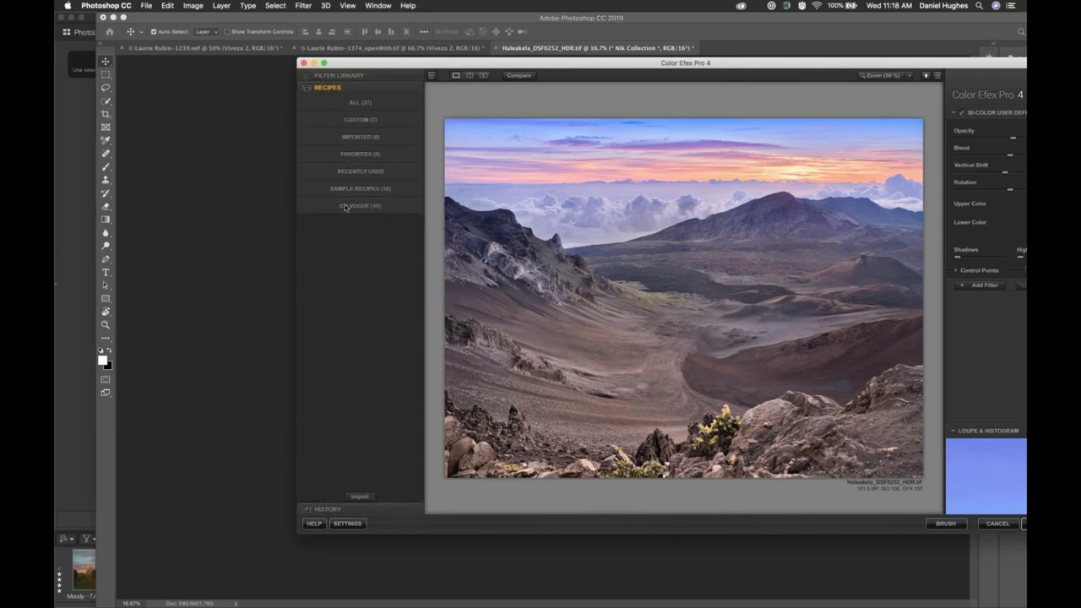
pyautogui.click(346, 206)
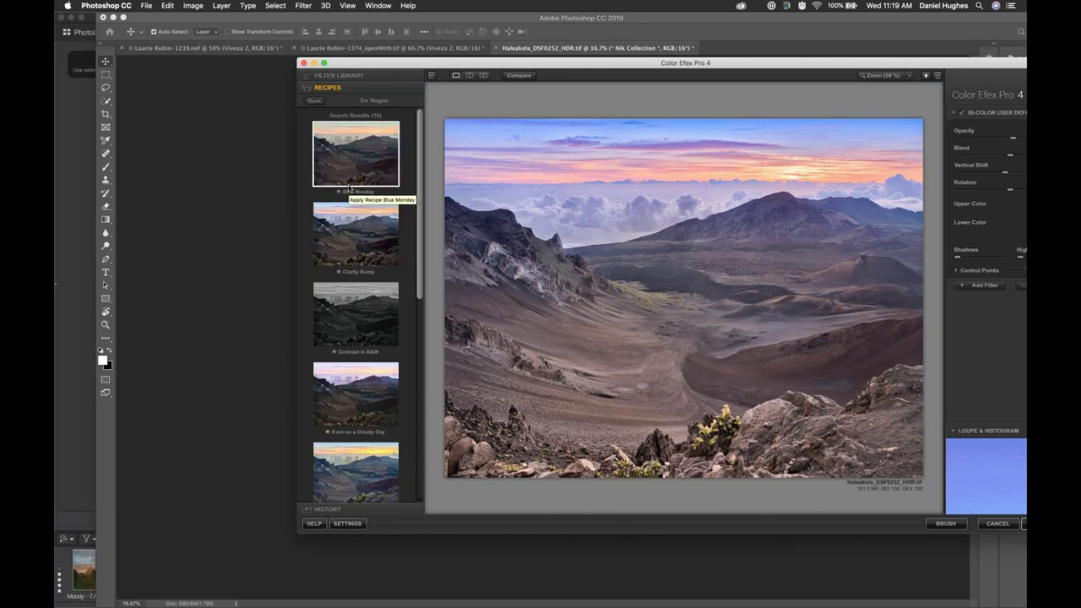
pyautogui.click(348, 188)
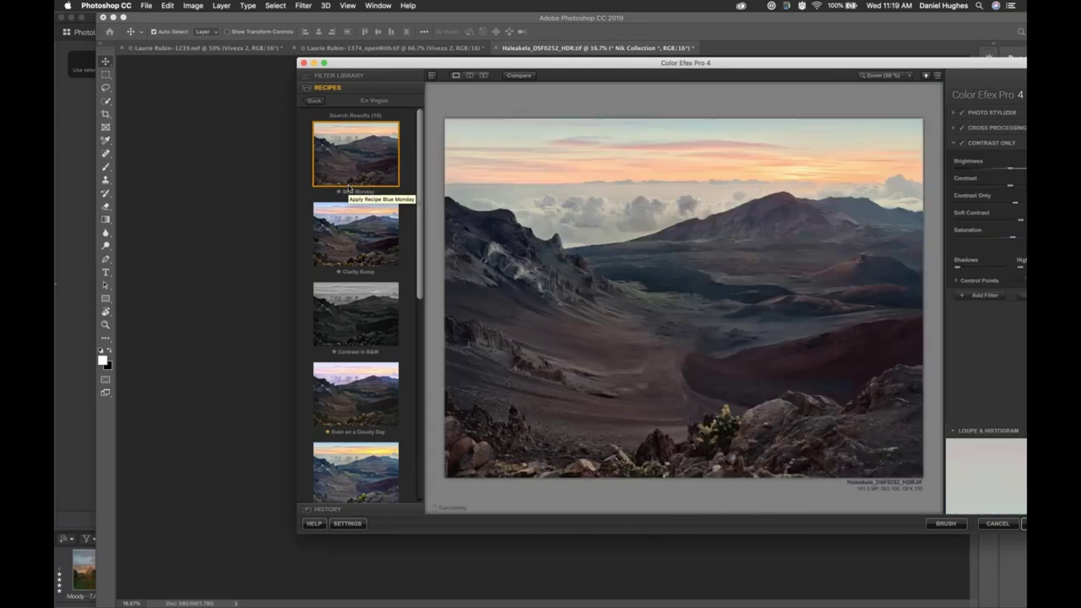
# Step: Apply the Soft Mute recipe from the En Vogue collection to the photo
pyautogui.moveTo(420, 235); pyautogui.dragTo(442, 337)
pyautogui.scroll(-5, 370, 355)
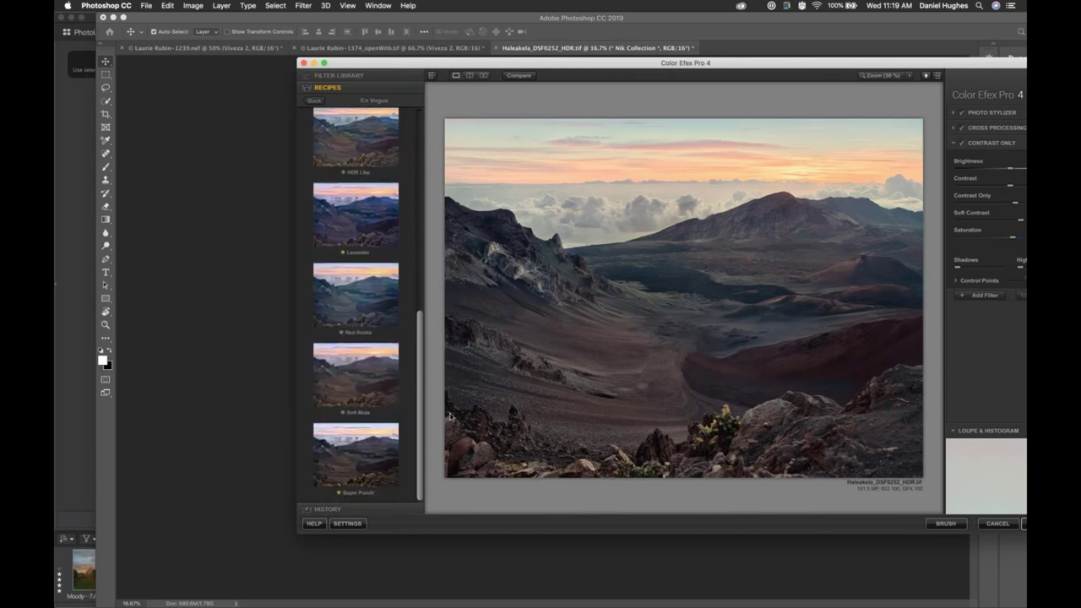
pyautogui.click(364, 386)
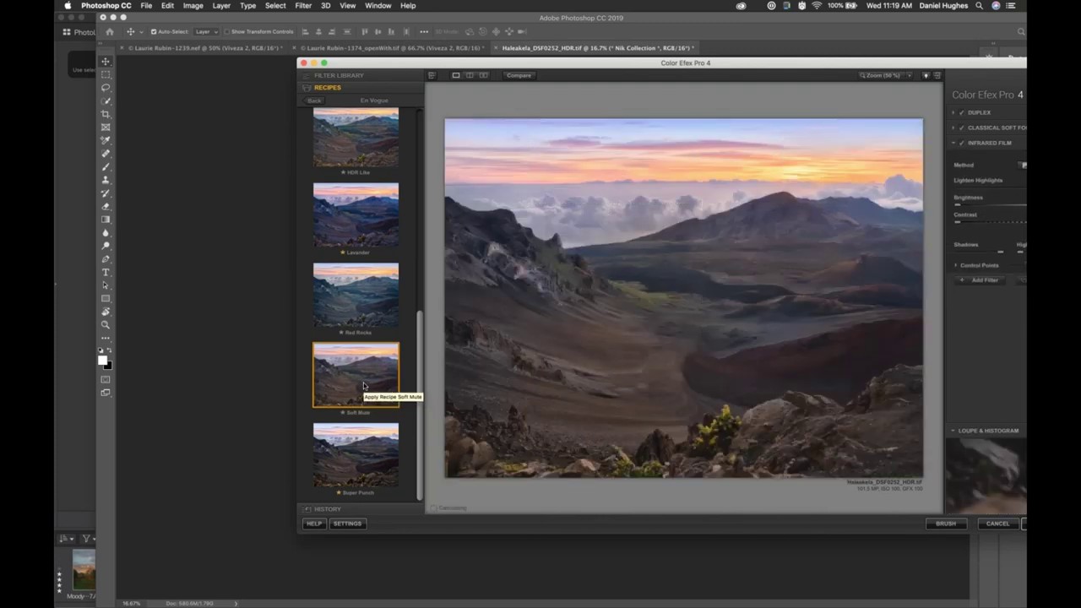
# Step: Move the Color Efex Pro 4 window aside and apply the Lavander recipe from the En Vogue collection
pyautogui.click(126, 317)
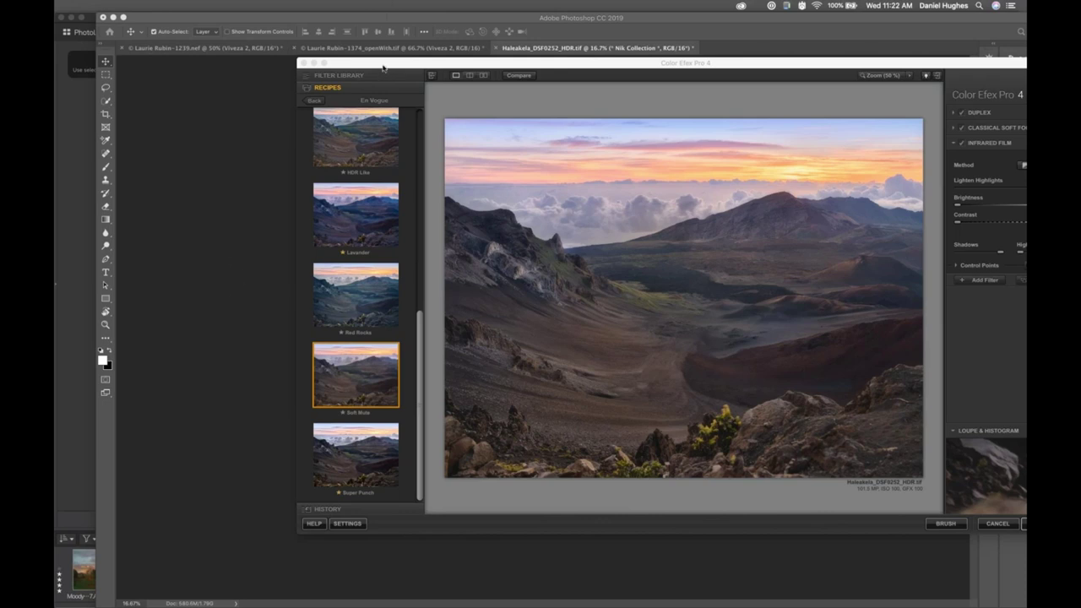
pyautogui.moveTo(383, 68); pyautogui.dragTo(534, 135)
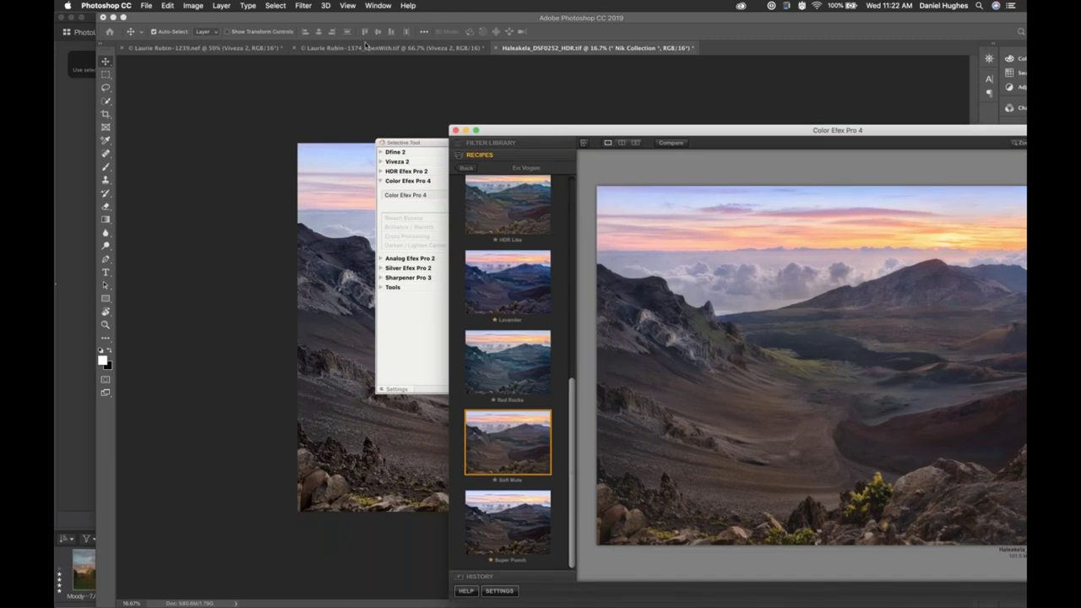
pyautogui.click(475, 130)
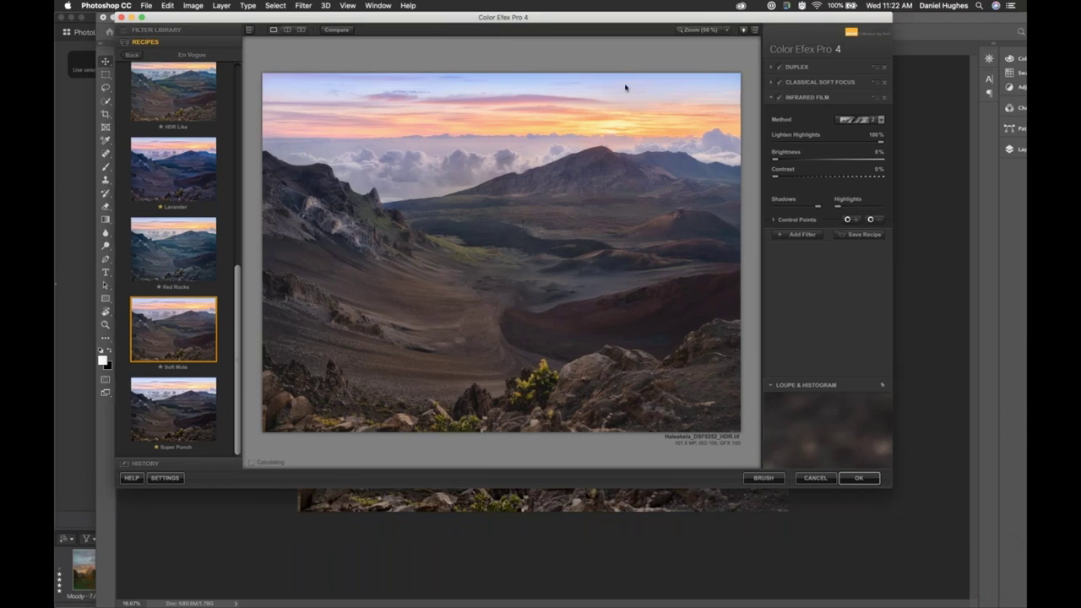
pyautogui.doubleClick(466, 17)
pyautogui.scroll(5, 498, 441)
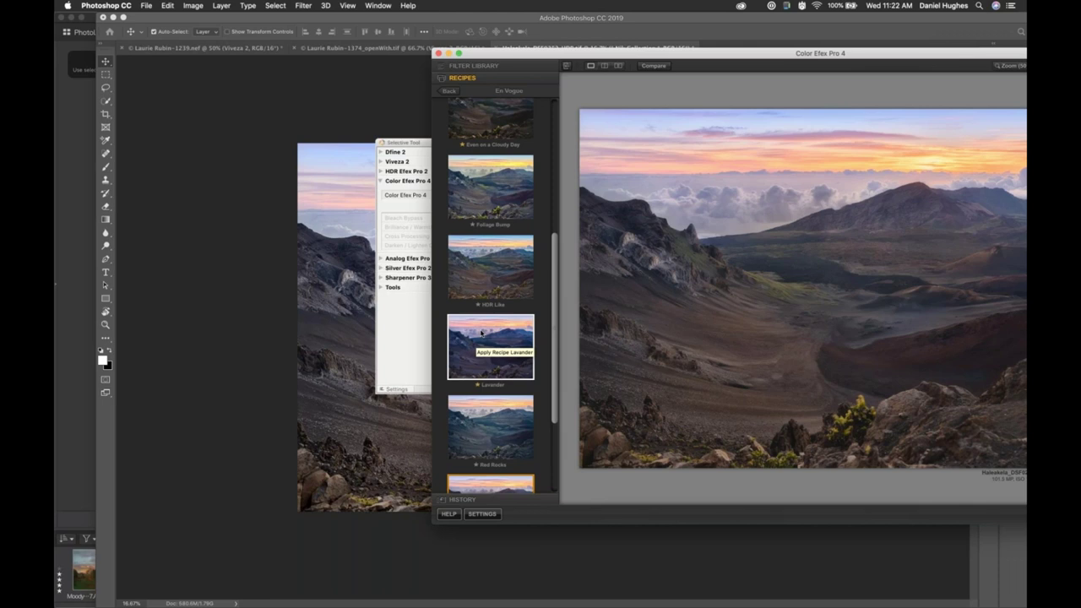
pyautogui.click(482, 332)
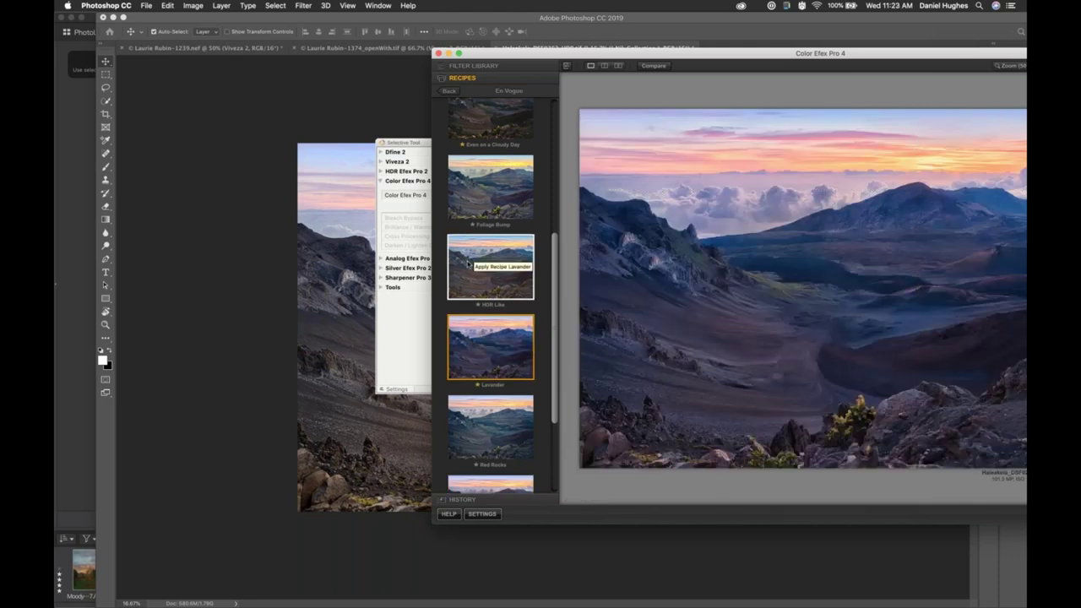
# Step: Try the HDR Like recipe, compare it with the original image, and cancel Color Efex Pro 4 without applying it
pyautogui.click(497, 269)
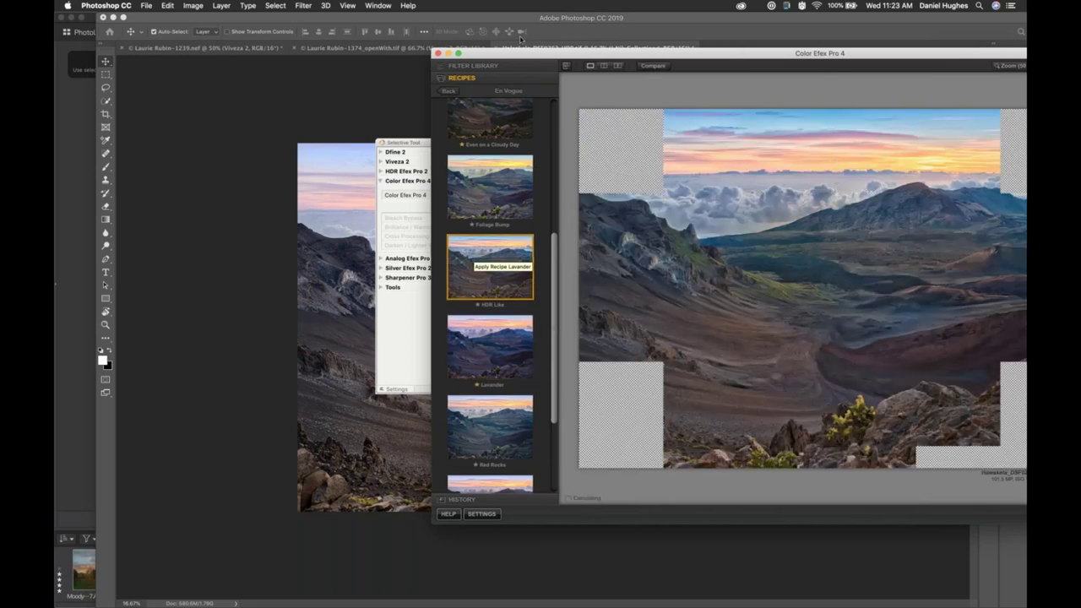
pyautogui.moveTo(736, 49); pyautogui.dragTo(714, 71)
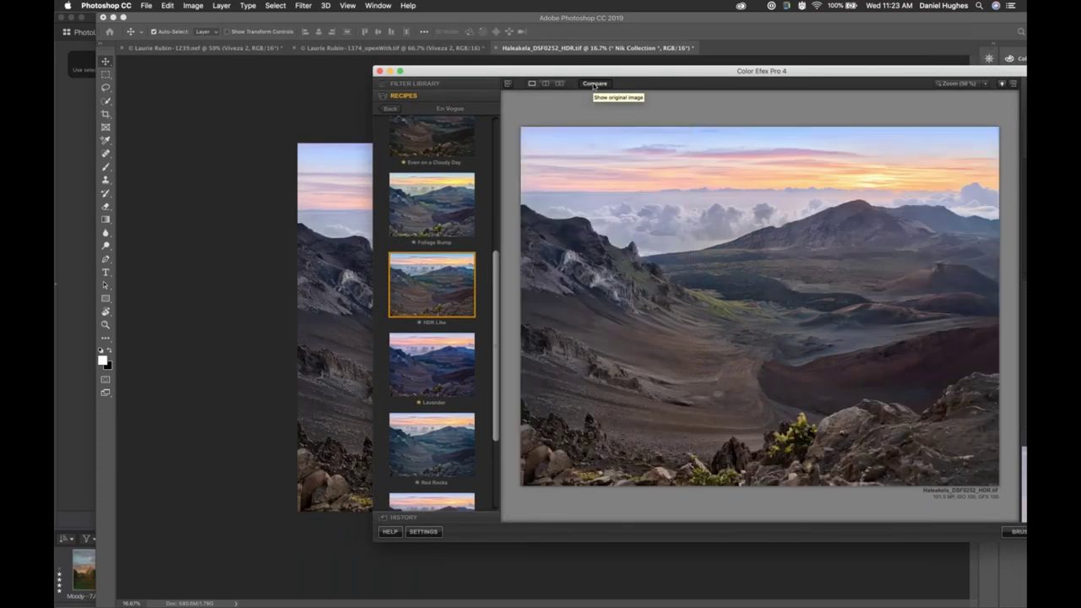
pyautogui.click(594, 84)
pyautogui.click(594, 83)
pyautogui.click(594, 84)
pyautogui.click(594, 83)
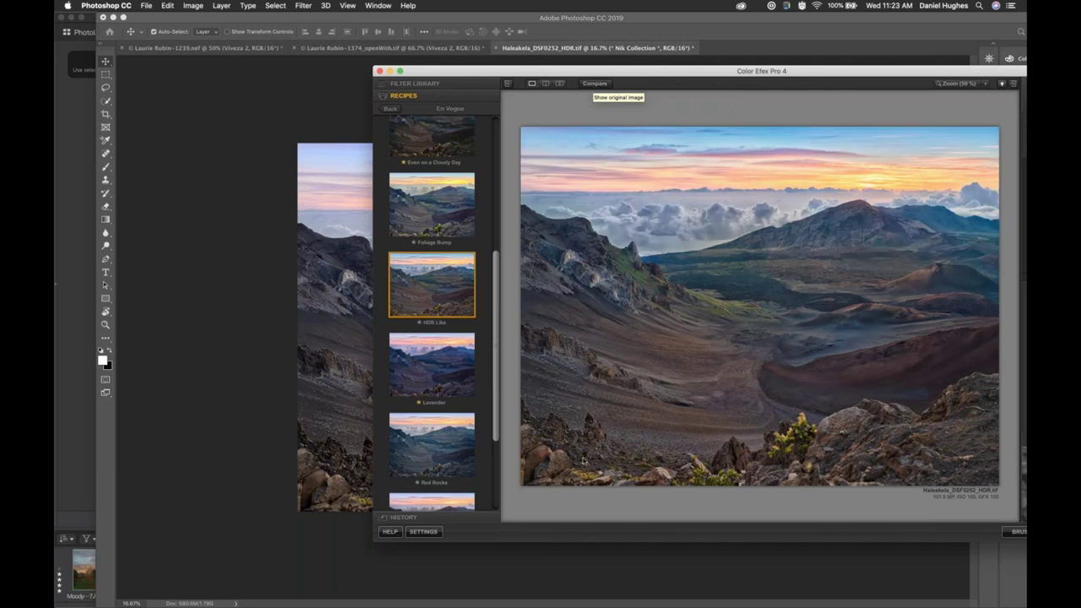
pyautogui.moveTo(628, 66); pyautogui.dragTo(363, 67)
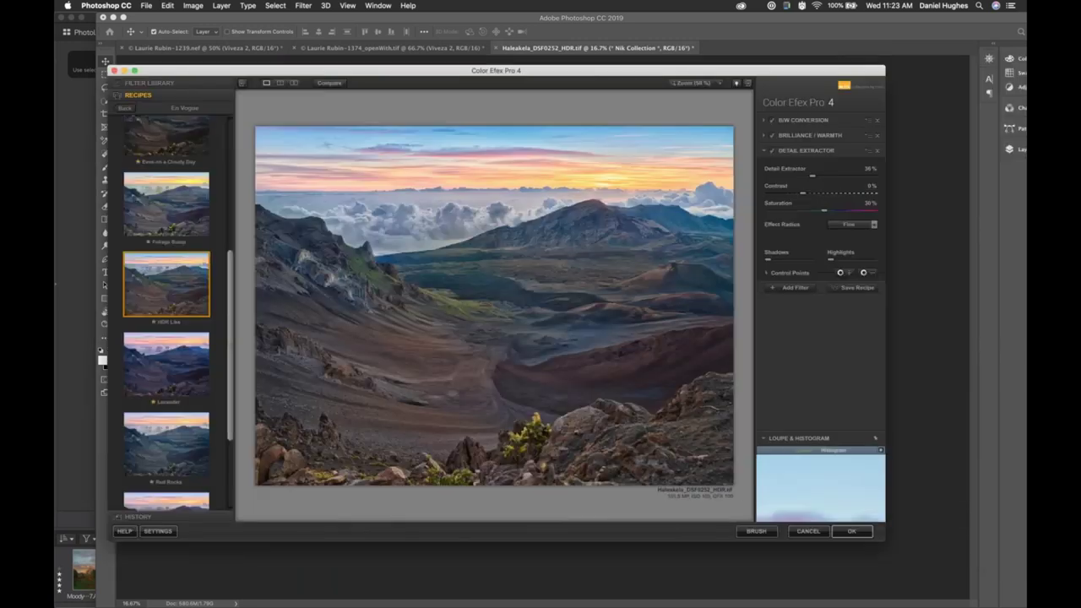
pyautogui.click(806, 532)
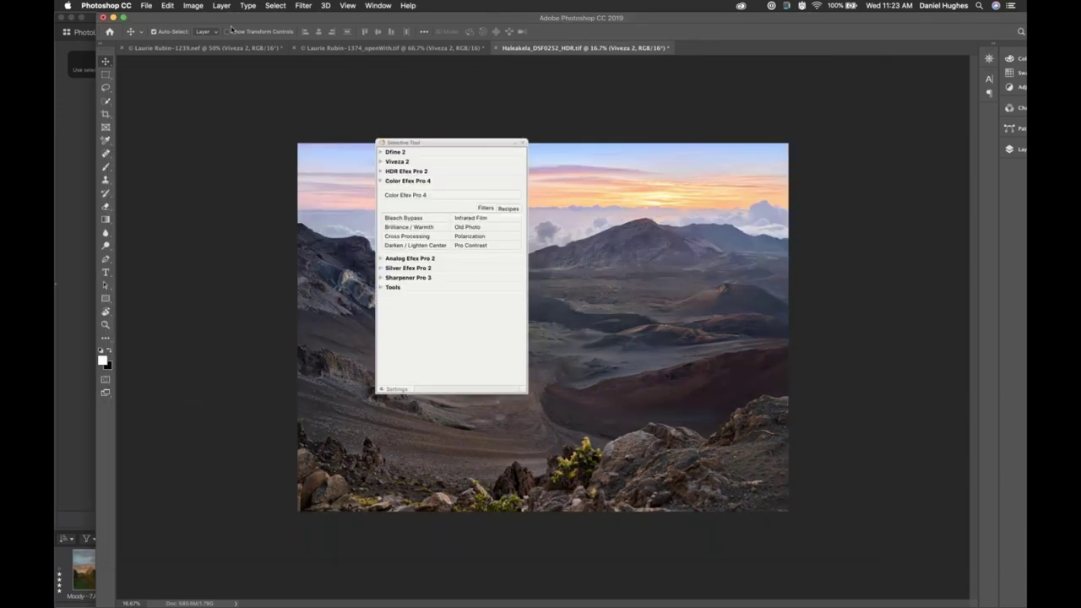
# Step: Save the 1374_openWith autumn valley photo as a layered TIFF with no image compression and RLE layer compression
pyautogui.click(169, 48)
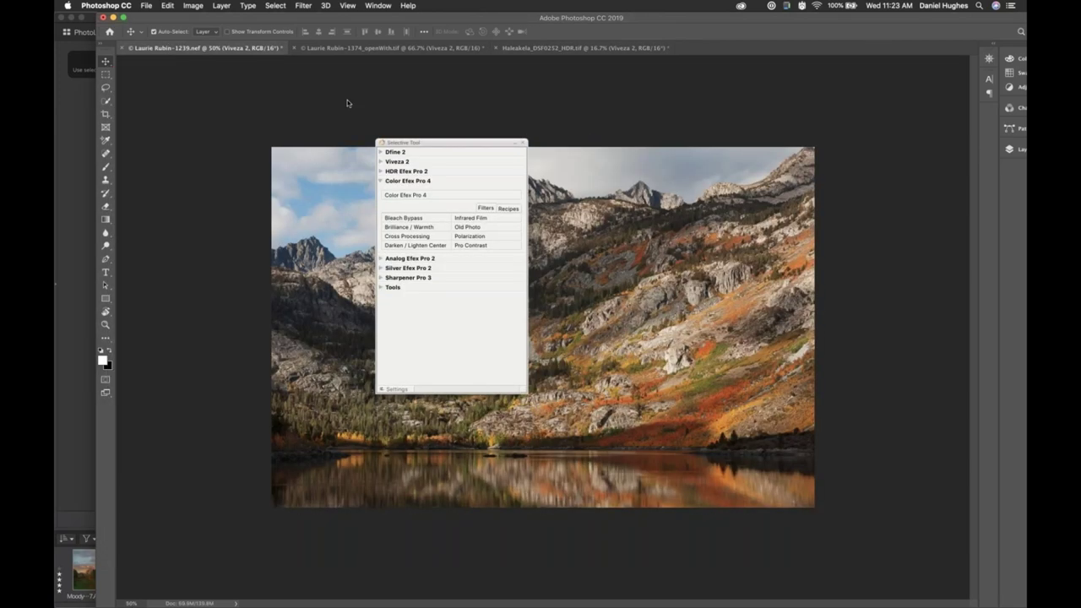
pyautogui.click(377, 48)
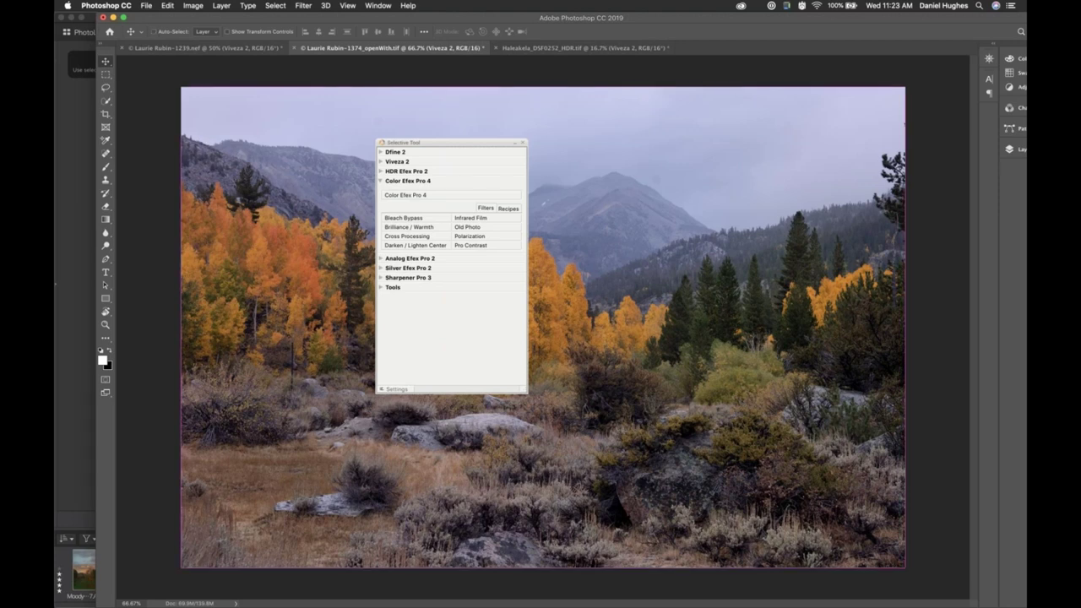
pyautogui.press('super+s')
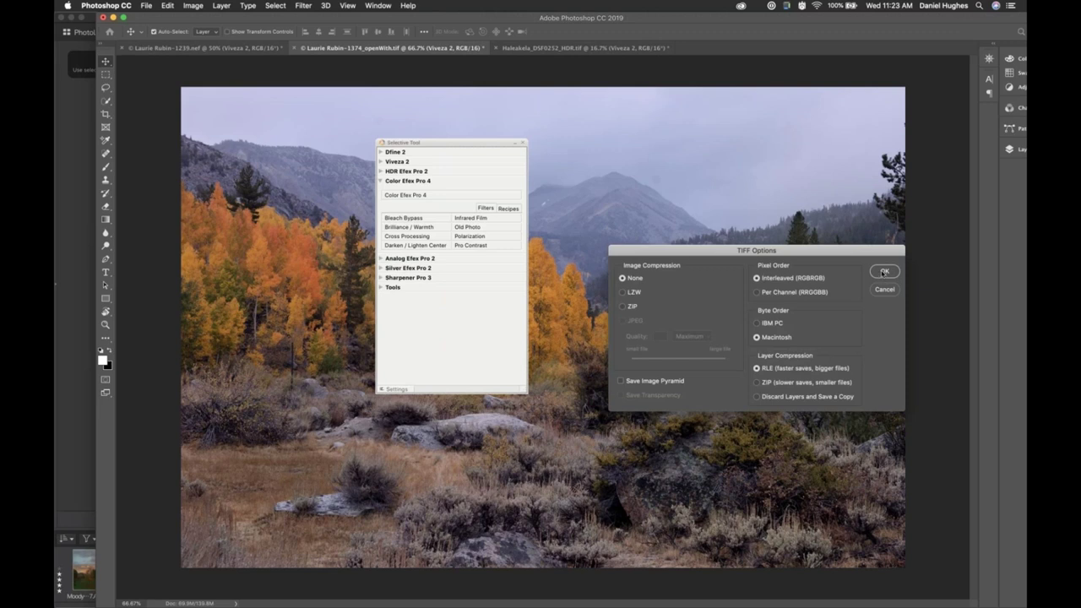
pyautogui.click(883, 272)
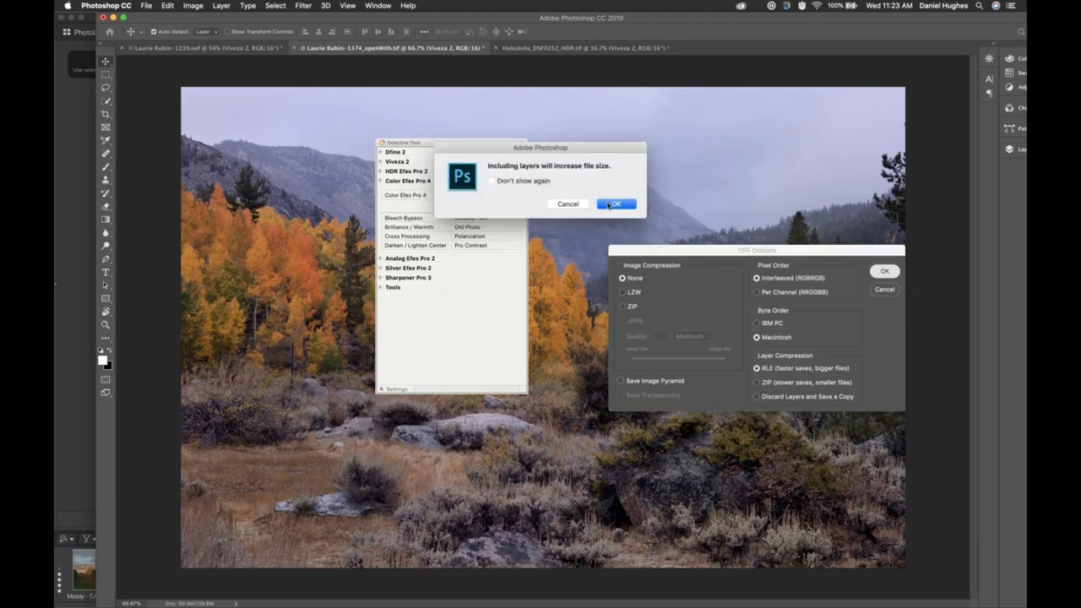
pyautogui.click(608, 205)
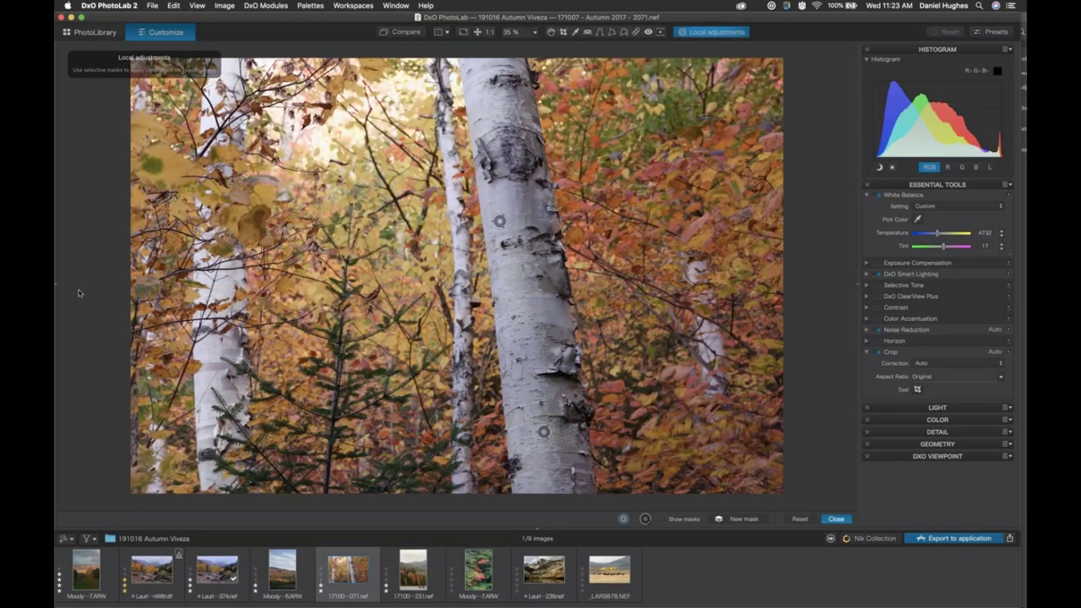
# Step: In DxO PhotoLab 2, compare the saved 1374_openWith TIFF with the original 1374 NEF
pyautogui.click(150, 573)
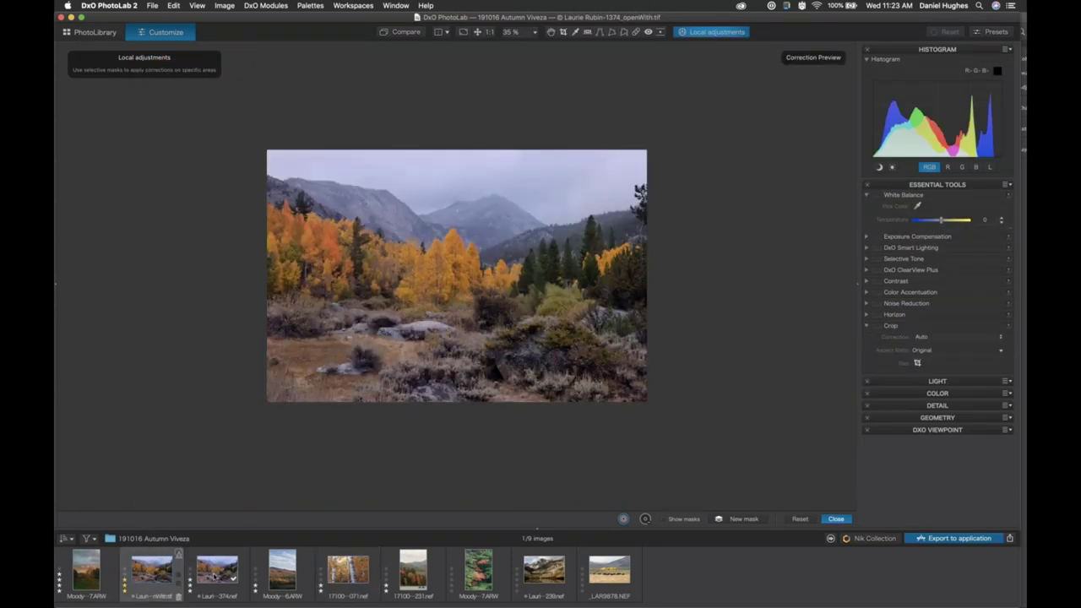
pyautogui.click(215, 577)
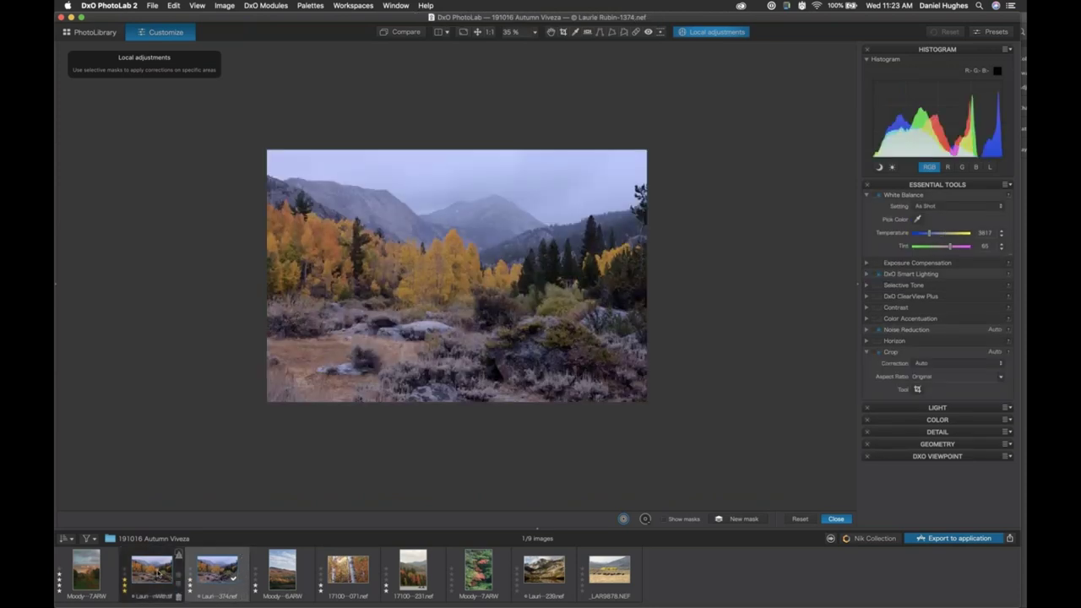
pyautogui.click(157, 573)
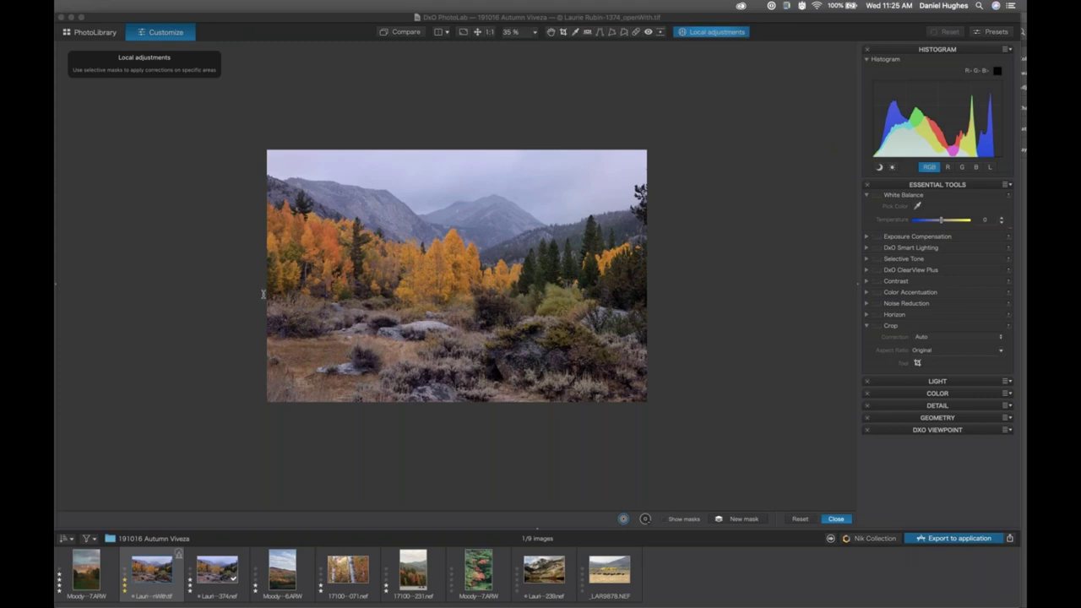
pyautogui.click(166, 320)
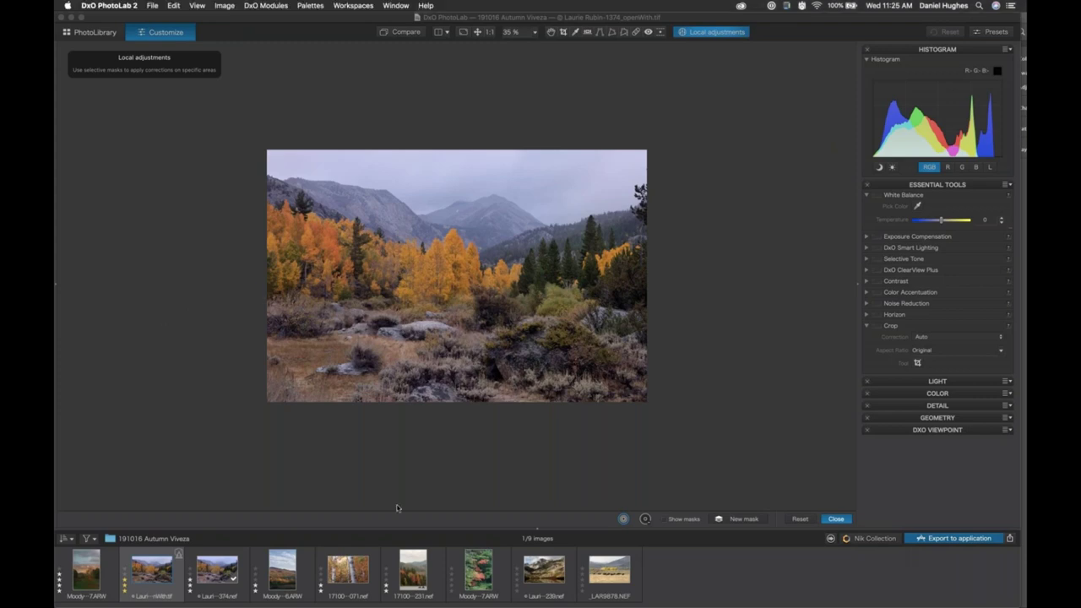
# Step: Export the 2071.nef birch trunk photo to Adobe Photoshop with the Process as DNG and export action
pyautogui.click(338, 574)
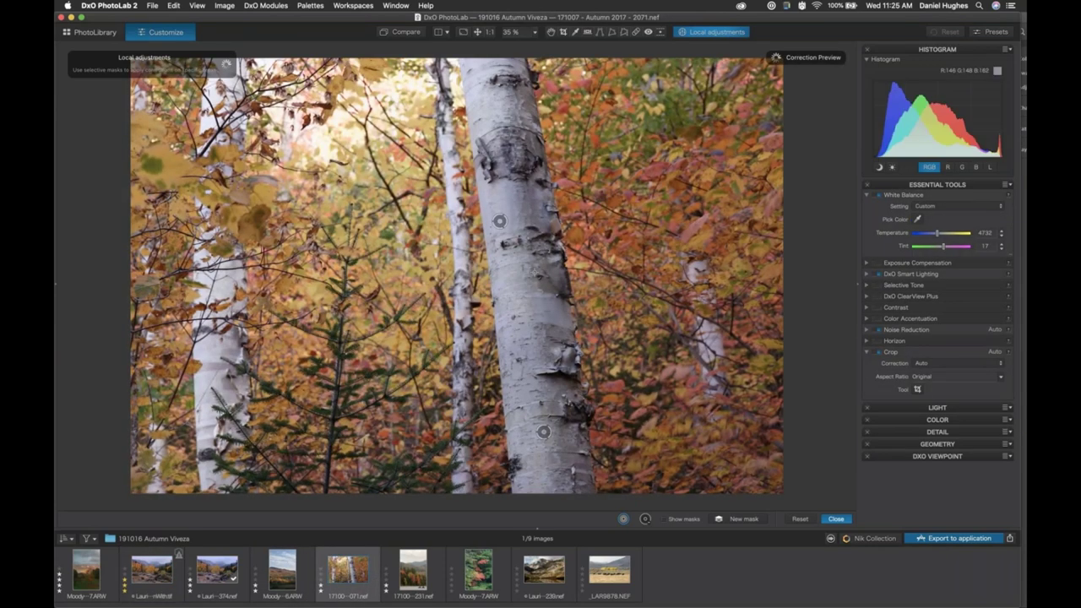
pyautogui.click(951, 539)
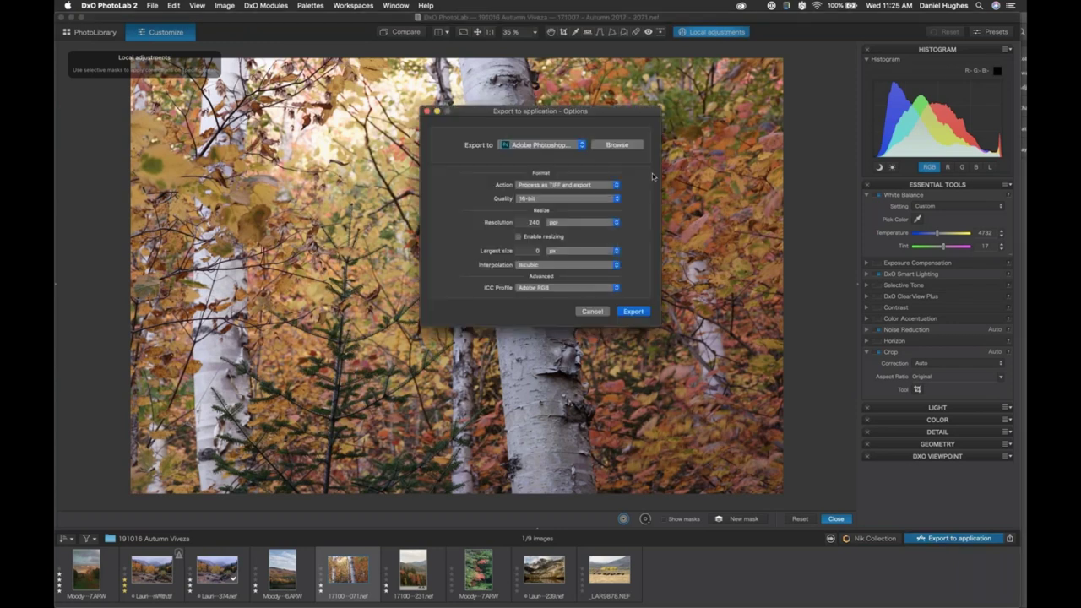
pyautogui.click(564, 185)
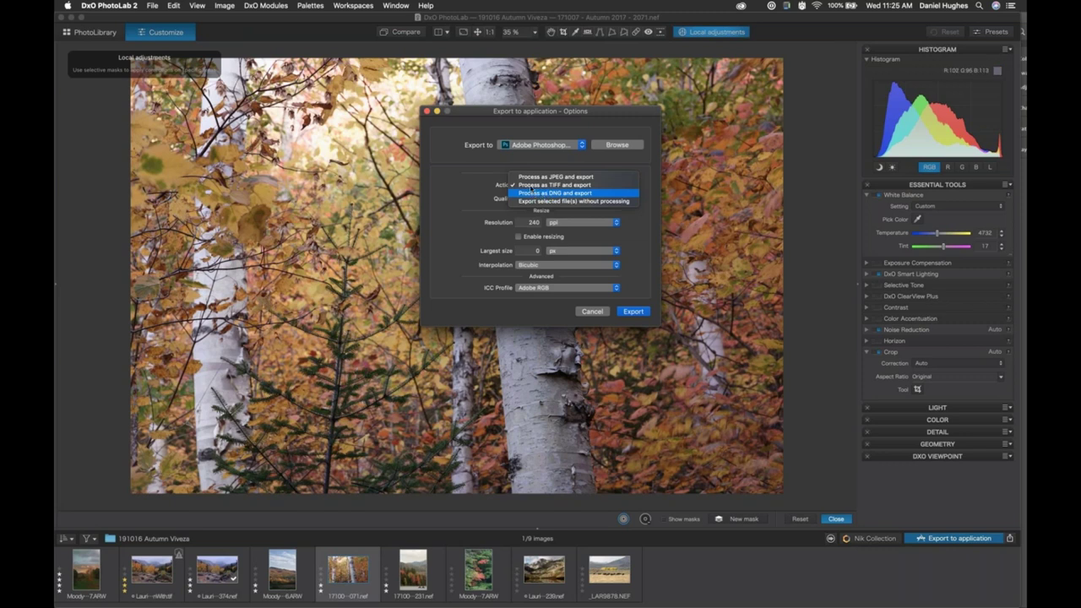
pyautogui.click(530, 193)
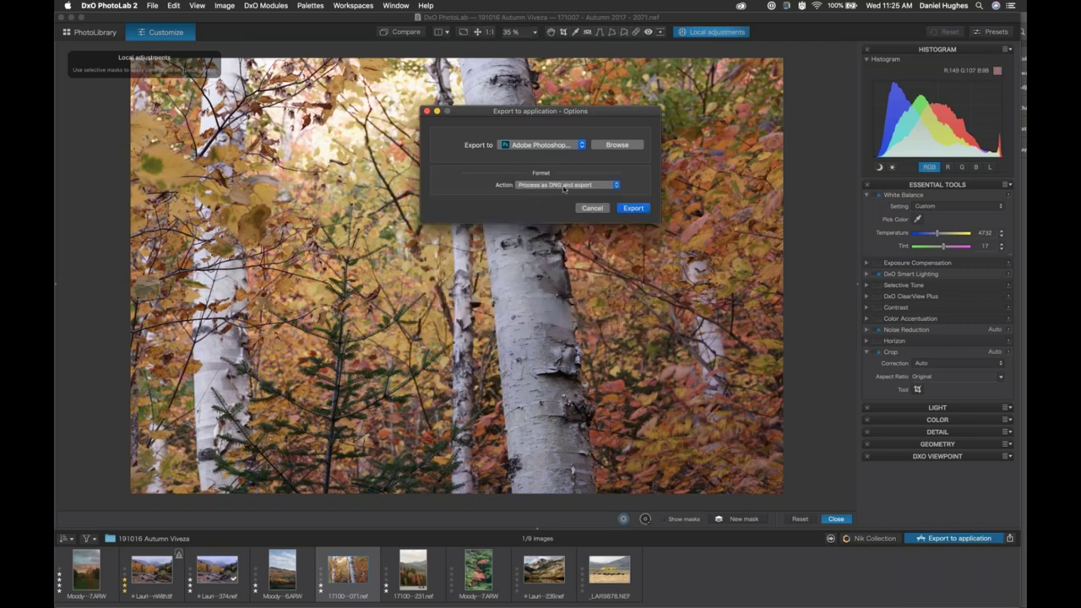
pyautogui.click(633, 208)
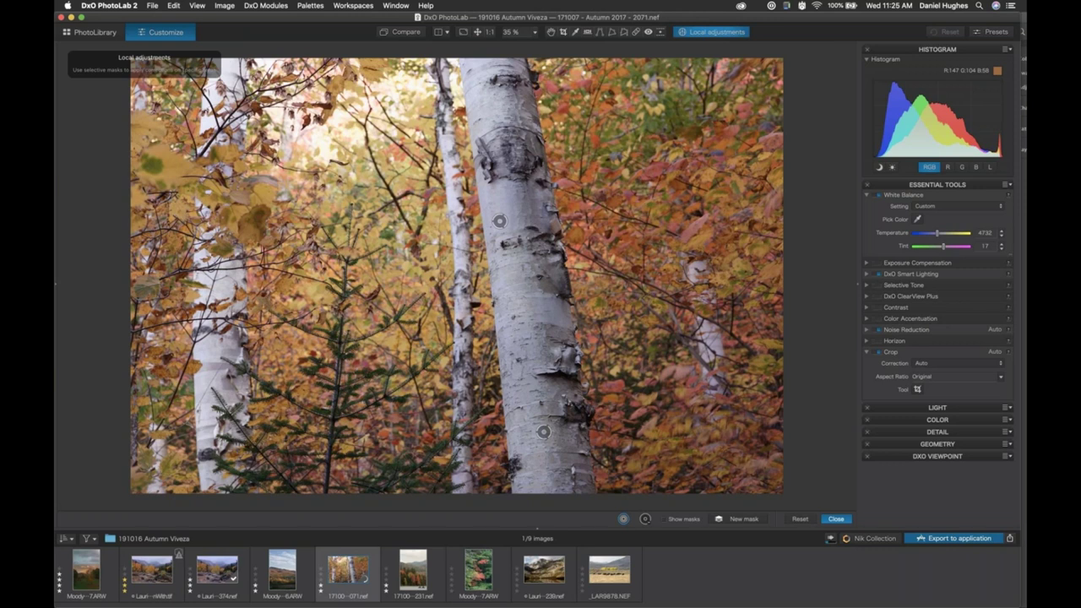
# Step: Check Photoshop for the exported birch DNG, view it in Camera Raw and cancel without opening it
pyautogui.moveTo(347, 598)
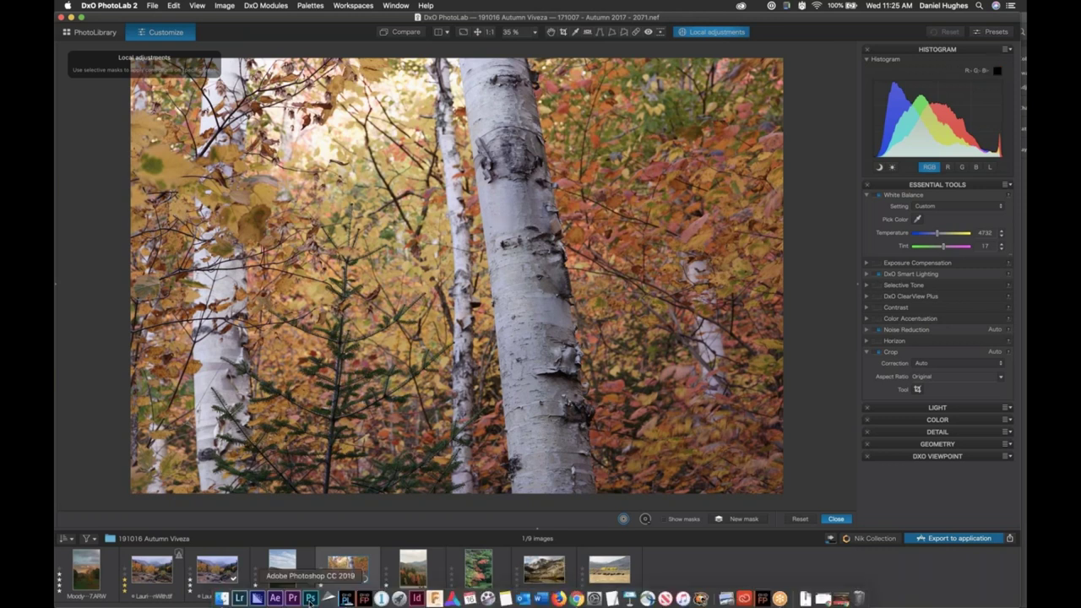
pyautogui.click(311, 596)
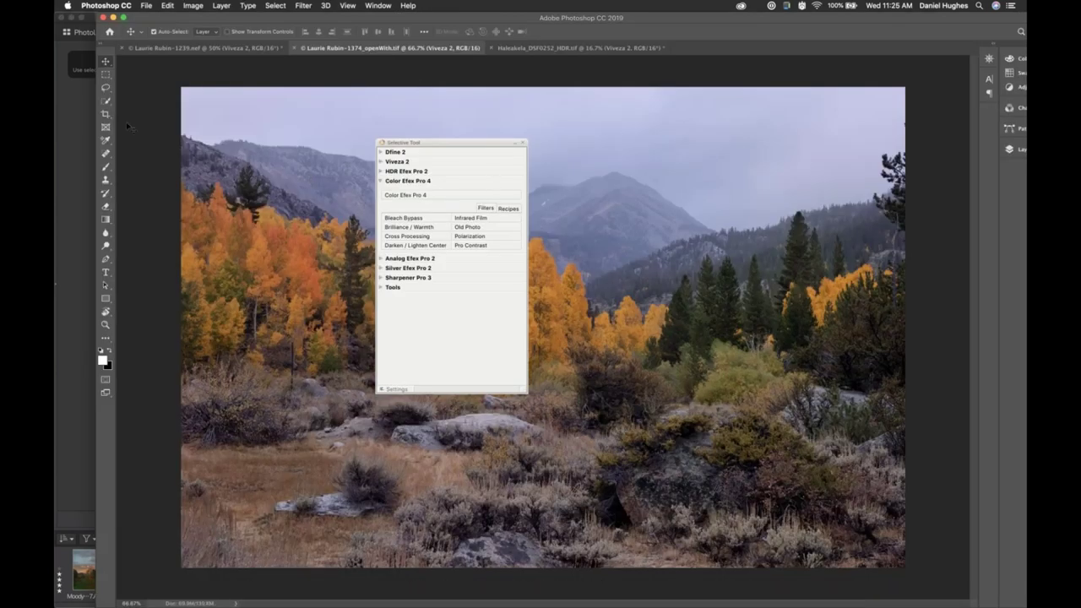
pyautogui.moveTo(398, 601)
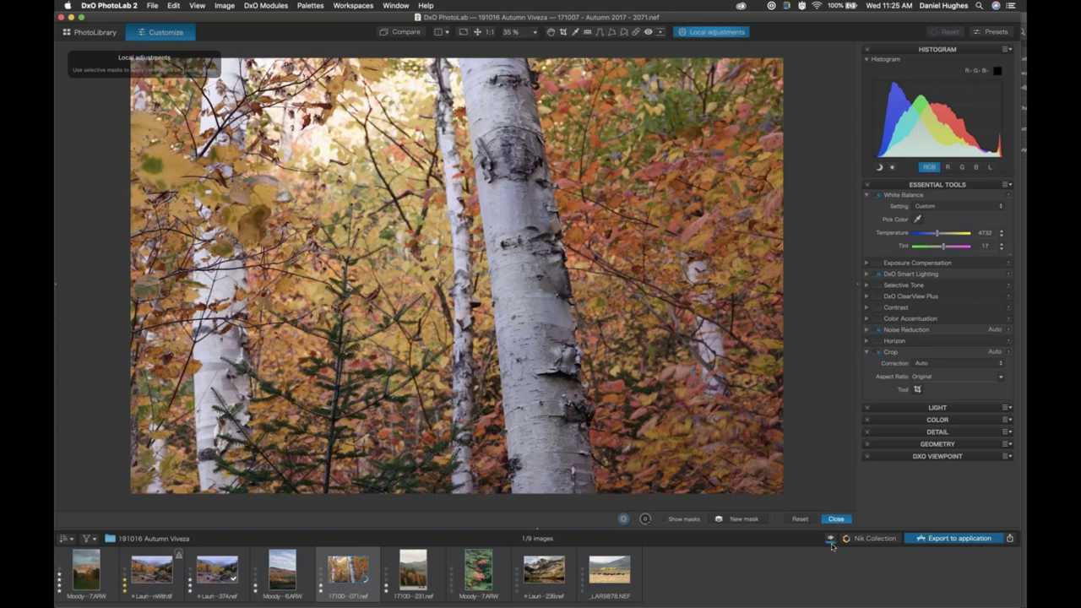
pyautogui.click(830, 540)
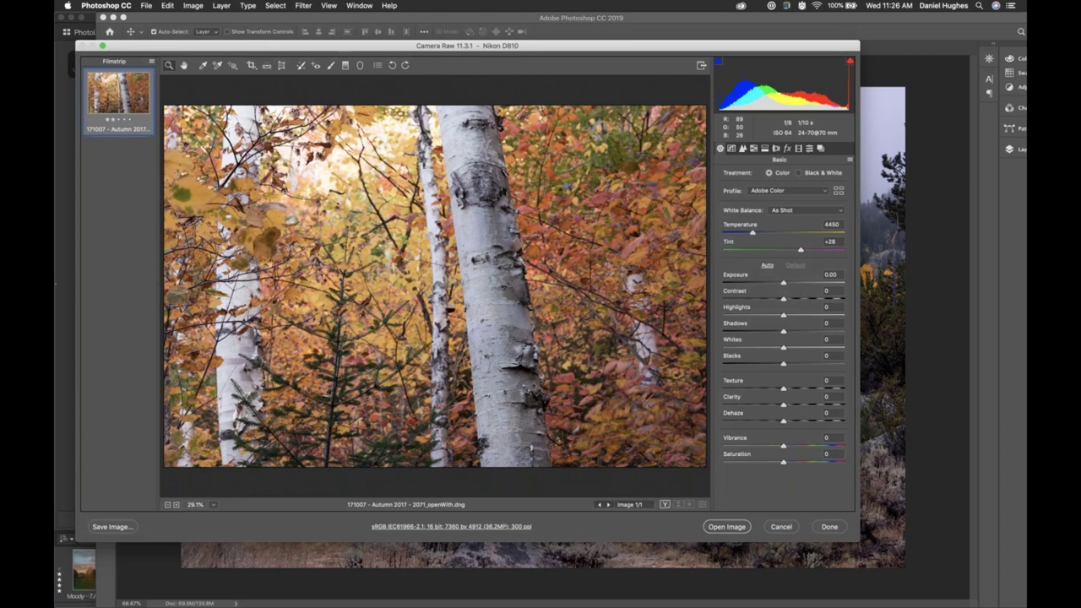
pyautogui.click(782, 526)
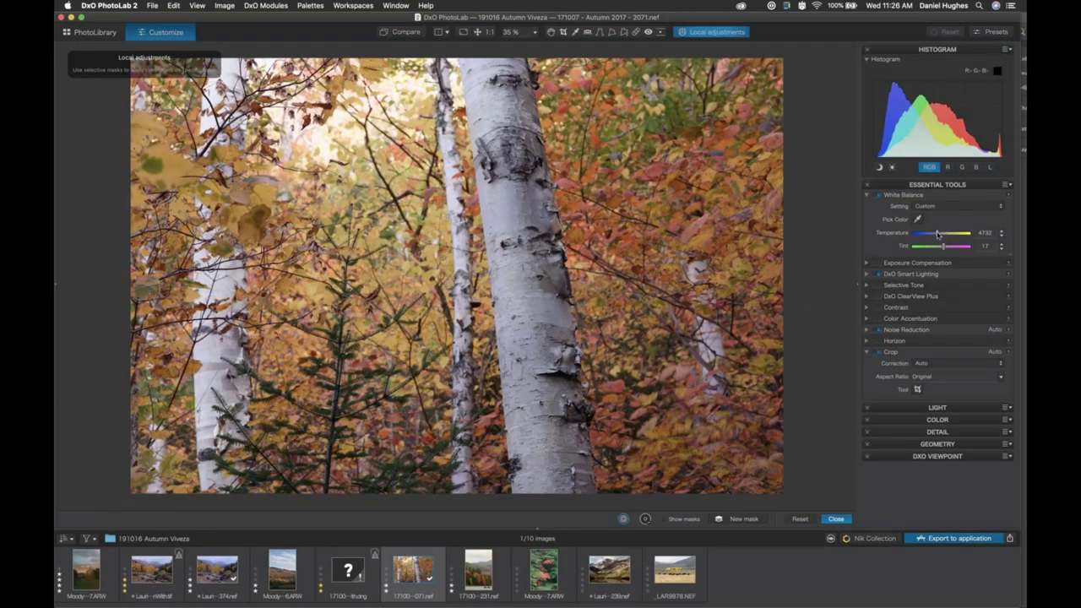
# Step: Set the birch photo's white balance temperature to 2000 in DxO PhotoLab and export it to Photoshop as a uniquely named DNG
pyautogui.moveTo(937, 234); pyautogui.dragTo(895, 236)
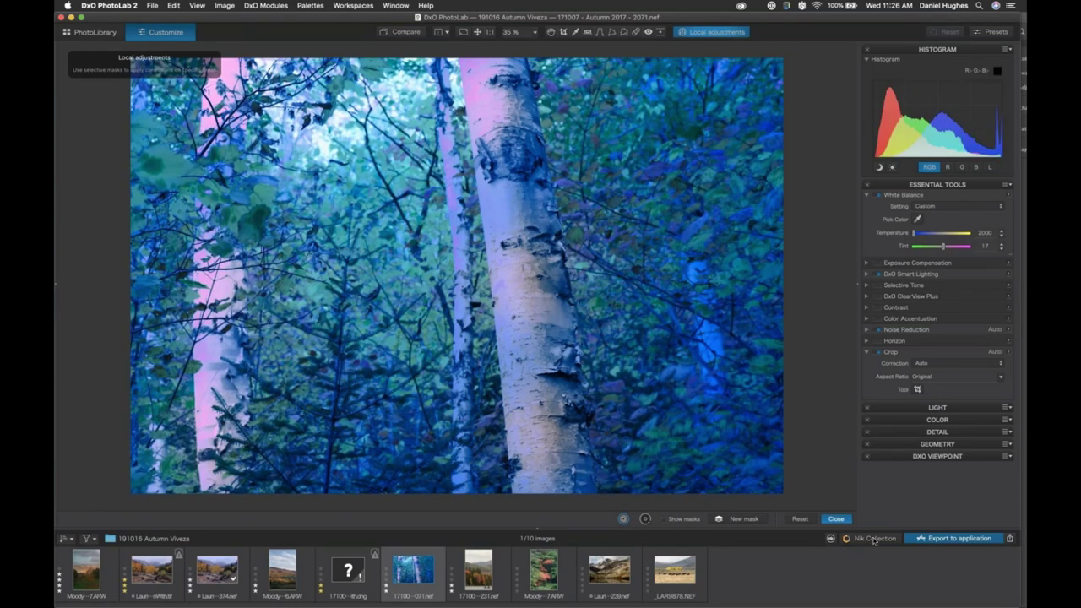
pyautogui.click(938, 540)
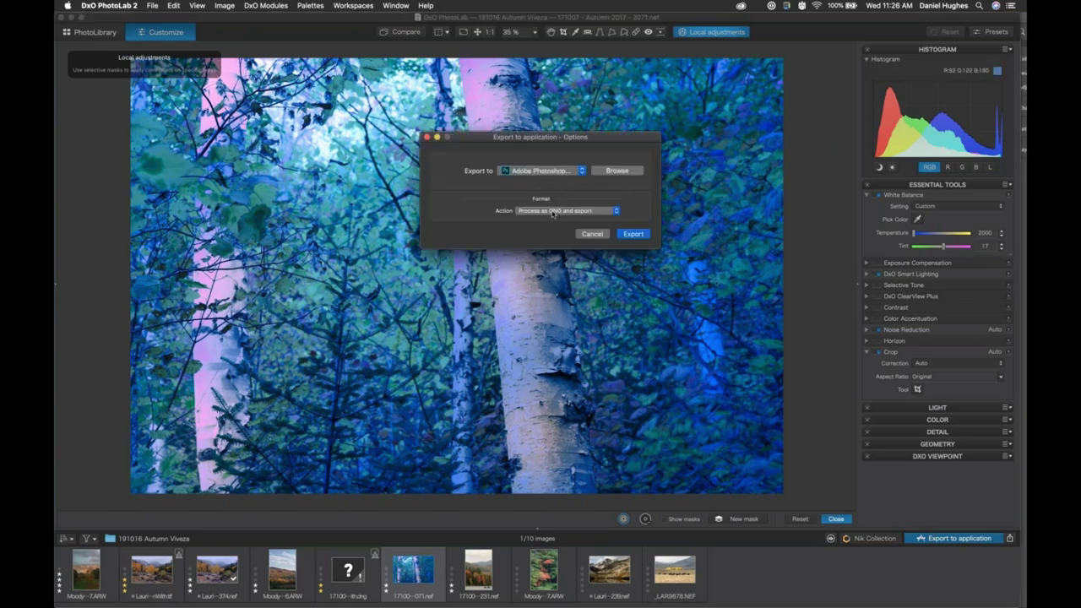
pyautogui.click(635, 234)
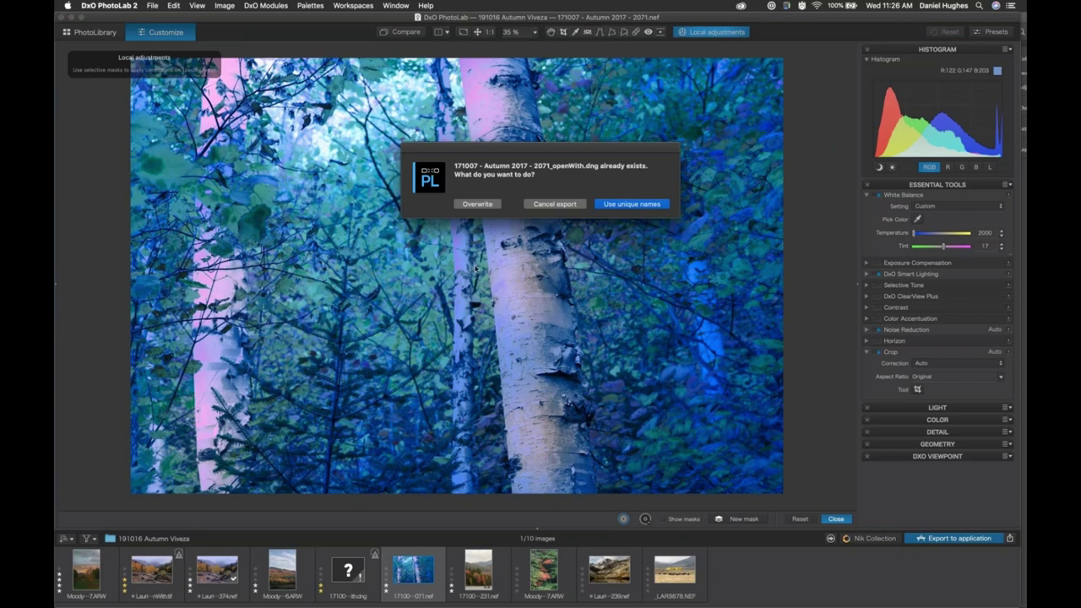
pyautogui.click(622, 206)
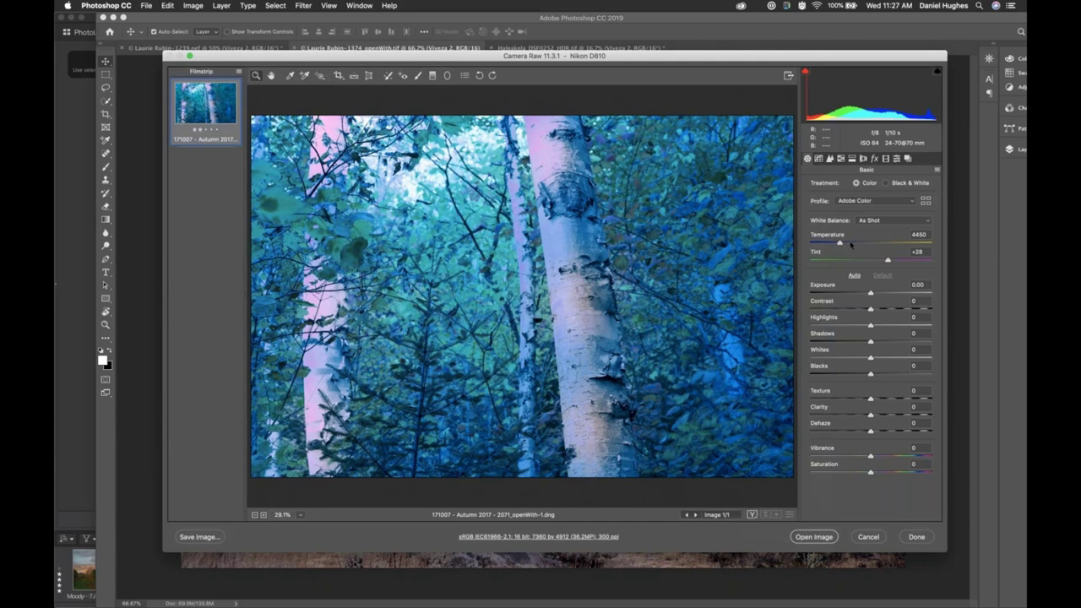
# Step: Try a Camera Raw temperature of 5900 on the blue birch DNG and cancel without opening the image
pyautogui.moveTo(840, 244)
pyautogui.mouseDown()
pyautogui.moveTo(936, 245)
pyautogui.moveTo(858, 242)
pyautogui.mouseUp()
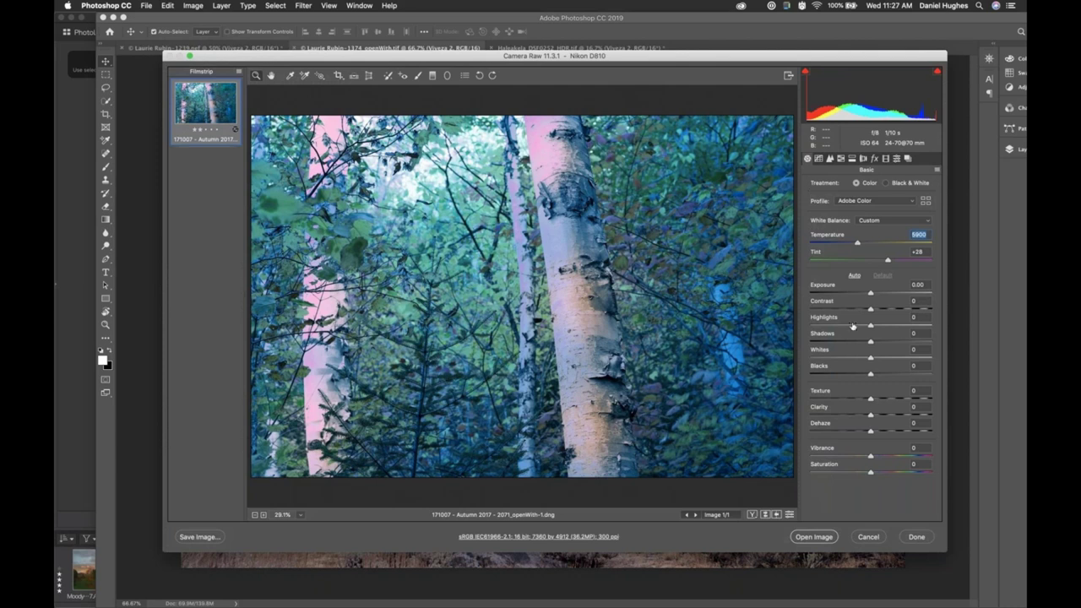
pyautogui.click(866, 536)
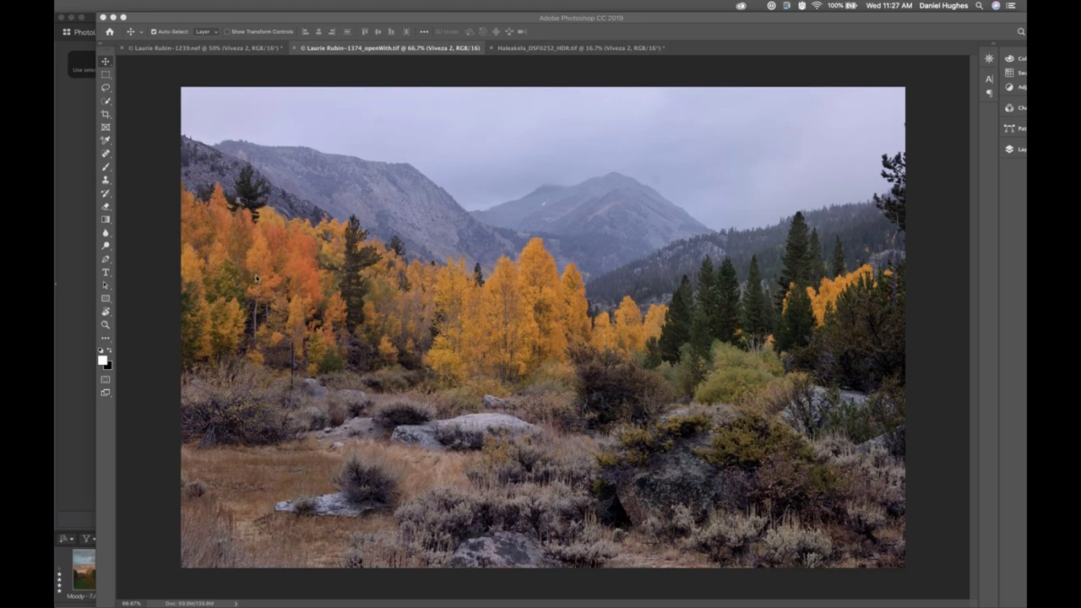
# Step: Show the layers of the autumn valley TIFF and toggle the Viveza 2 layer's visibility to compare it with the Background
pyautogui.click(557, 383)
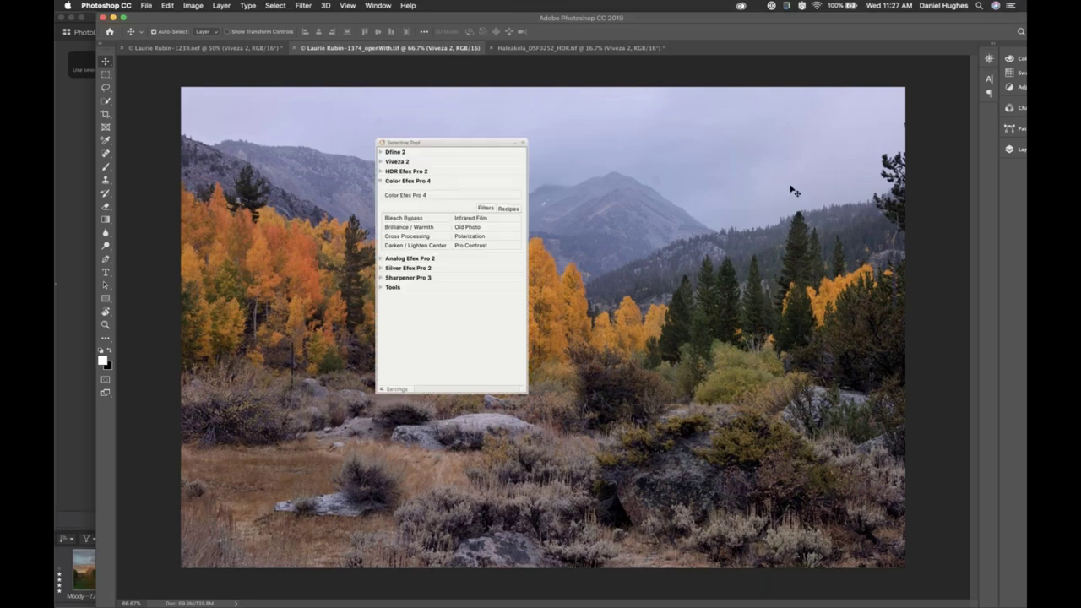
pyautogui.click(1023, 149)
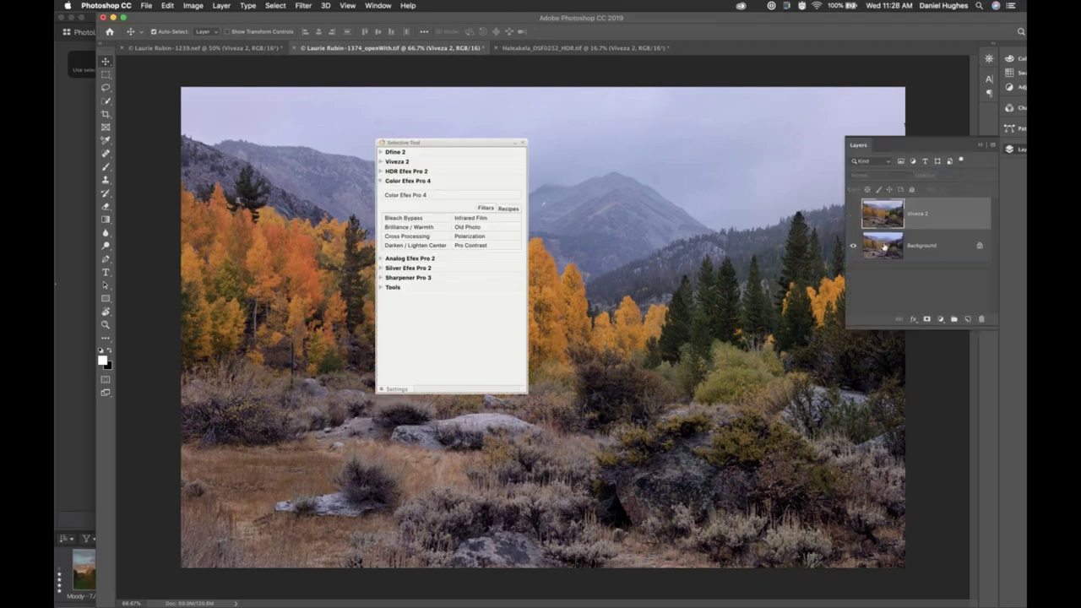
pyautogui.click(888, 253)
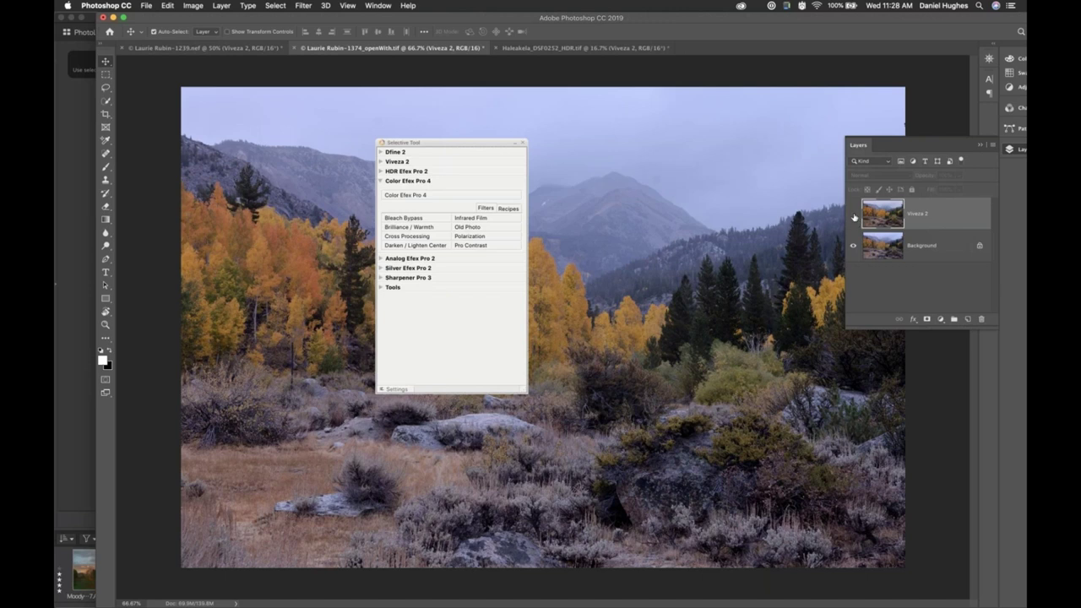
pyautogui.click(853, 214)
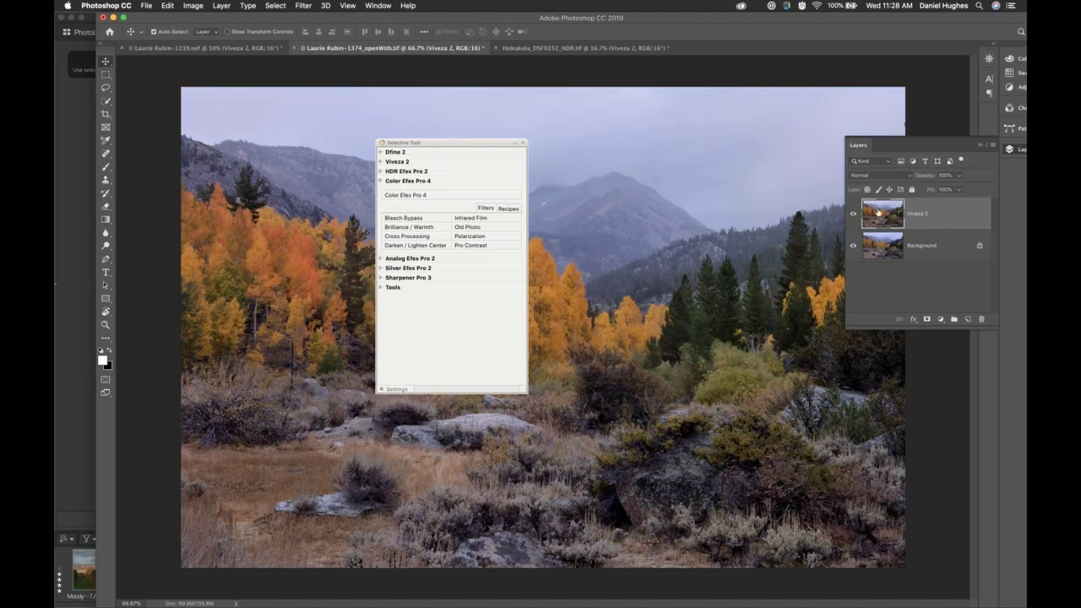